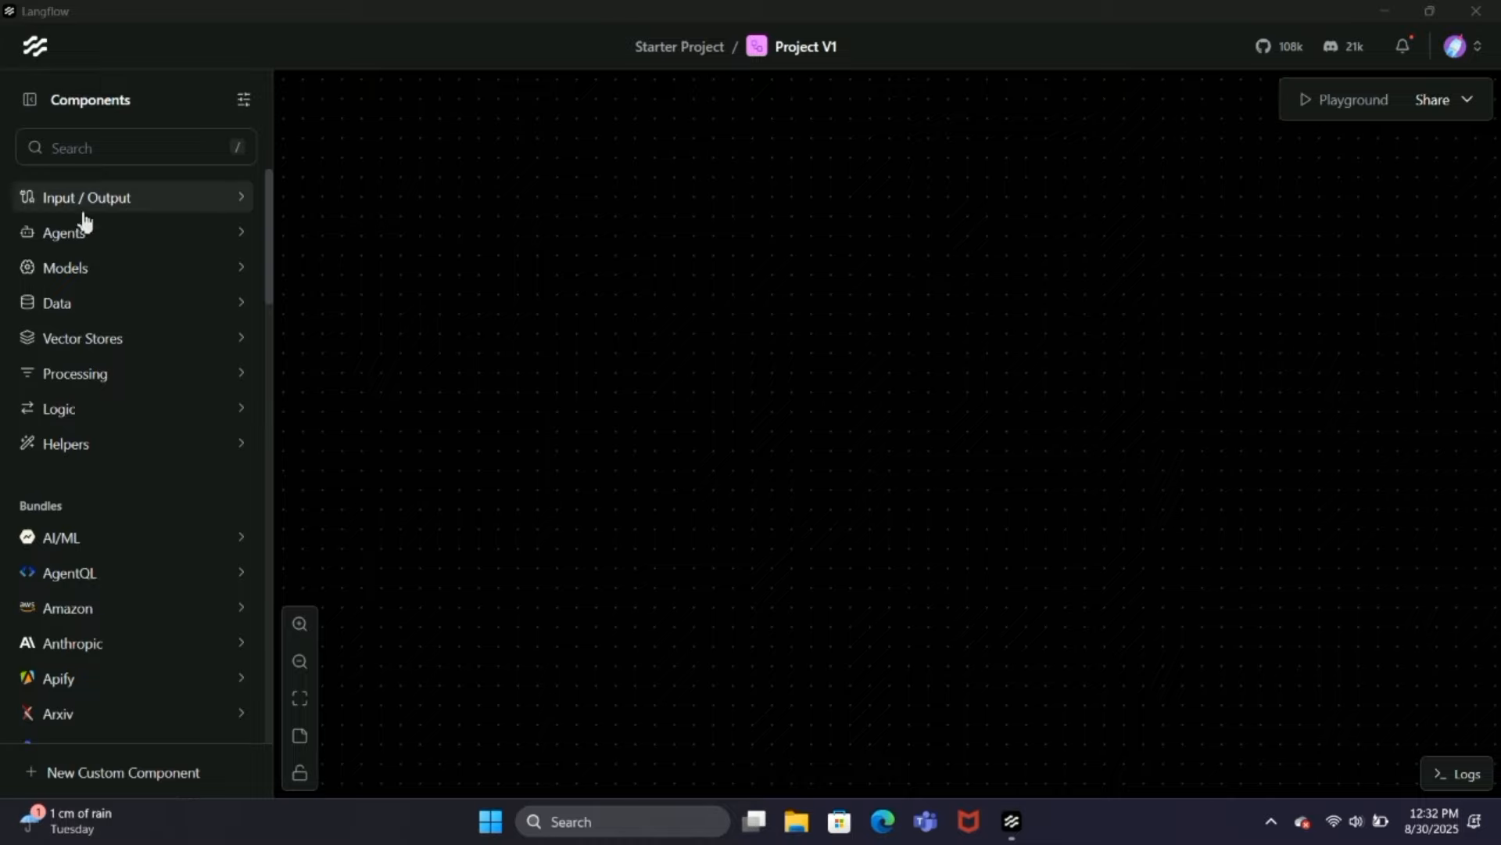
# Step: Add an Agent component to the Project V1 canvas
pyautogui.click(74, 233)
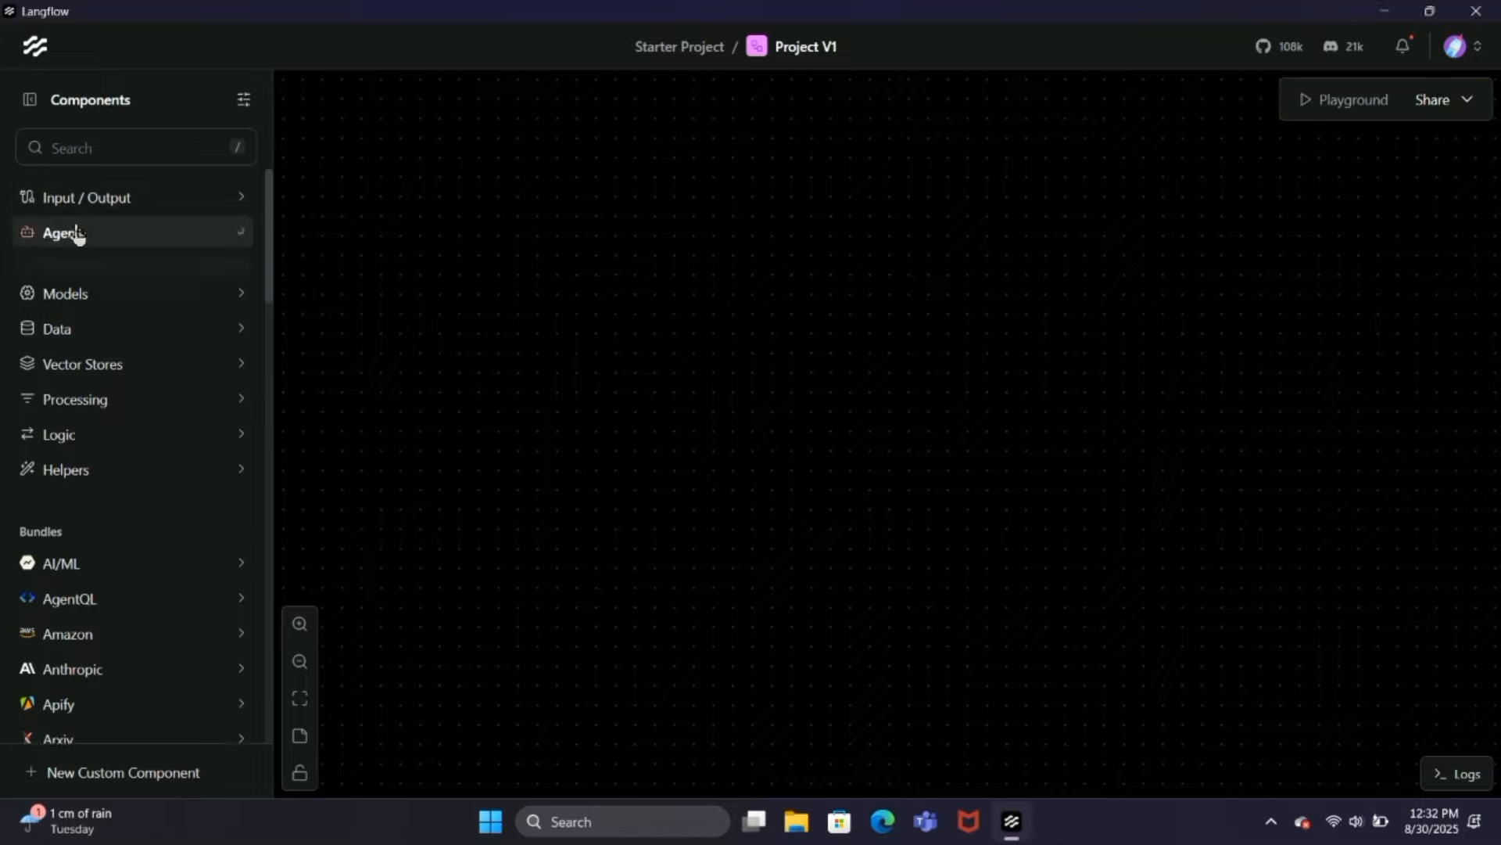
pyautogui.moveTo(71, 289); pyautogui.dragTo(868, 250)
pyautogui.click(722, 423)
pyautogui.scroll(-4, 723, 422)
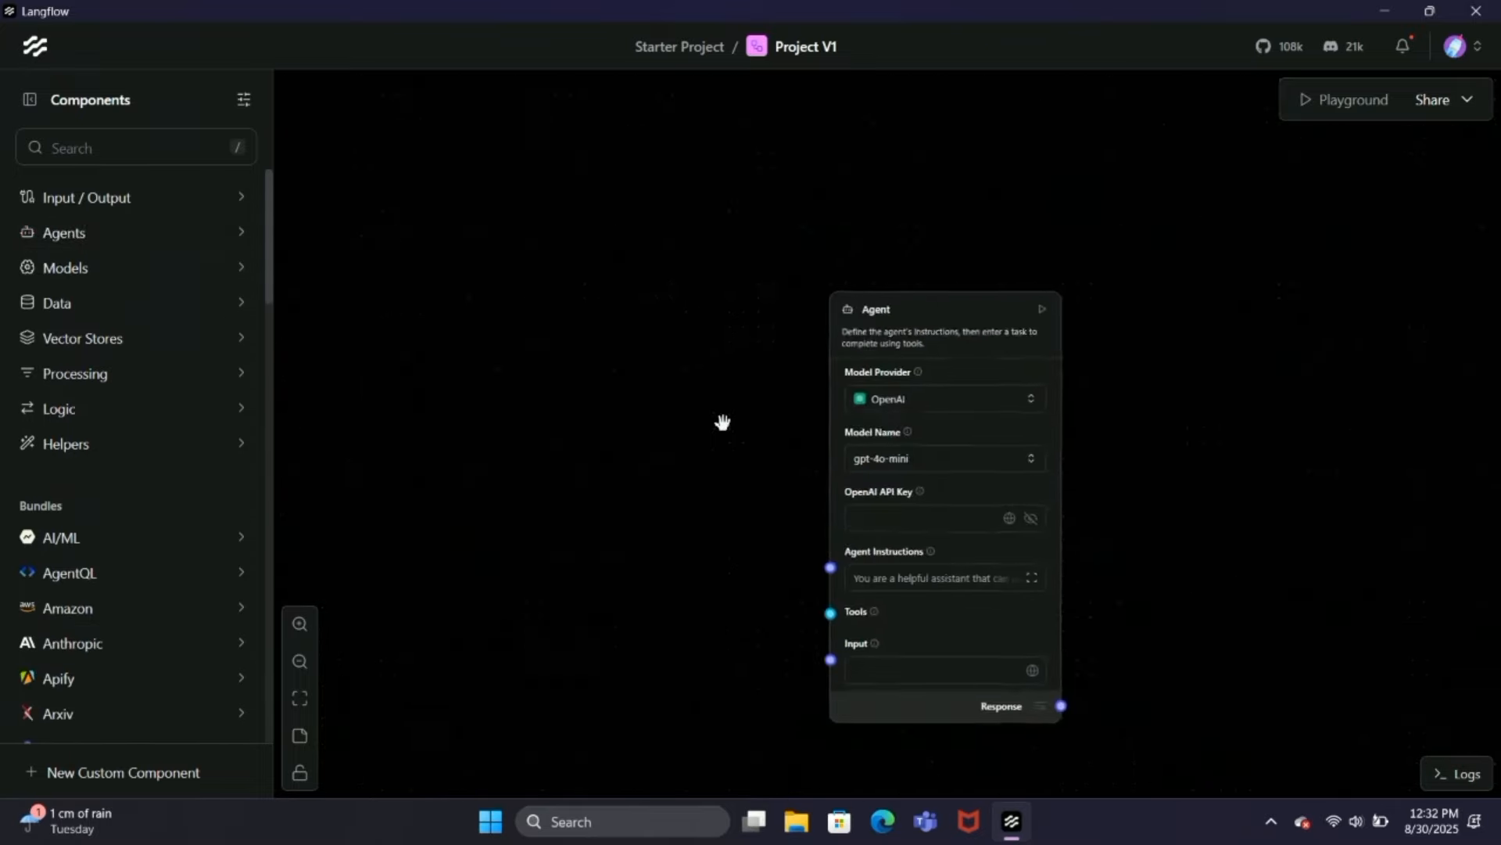
# Step: Place a Chat Input component before the Agent and a Chat Output component after it
pyautogui.click(152, 202)
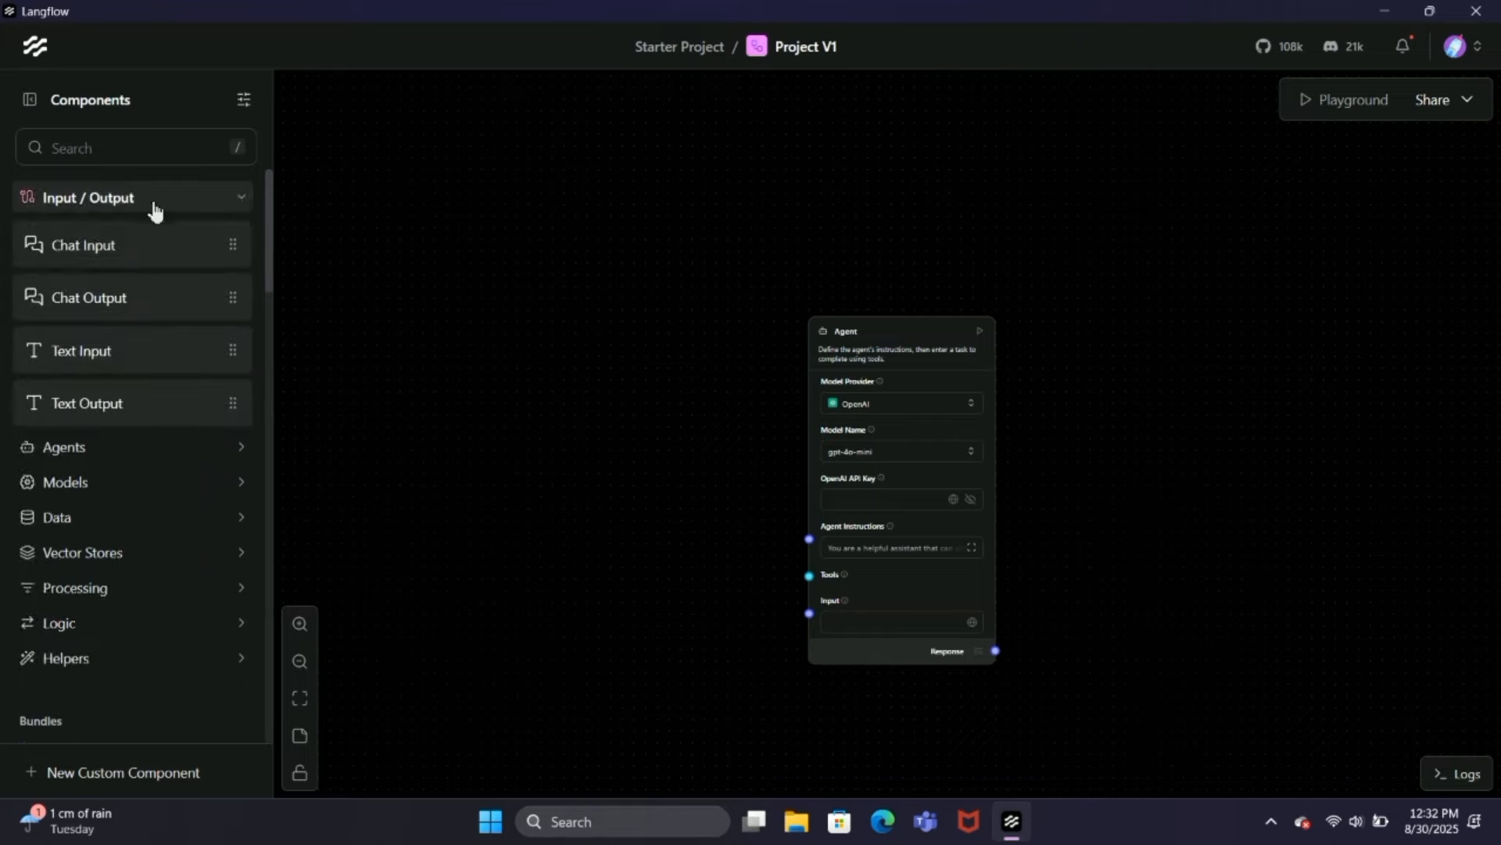
pyautogui.moveTo(105, 247); pyautogui.dragTo(540, 313)
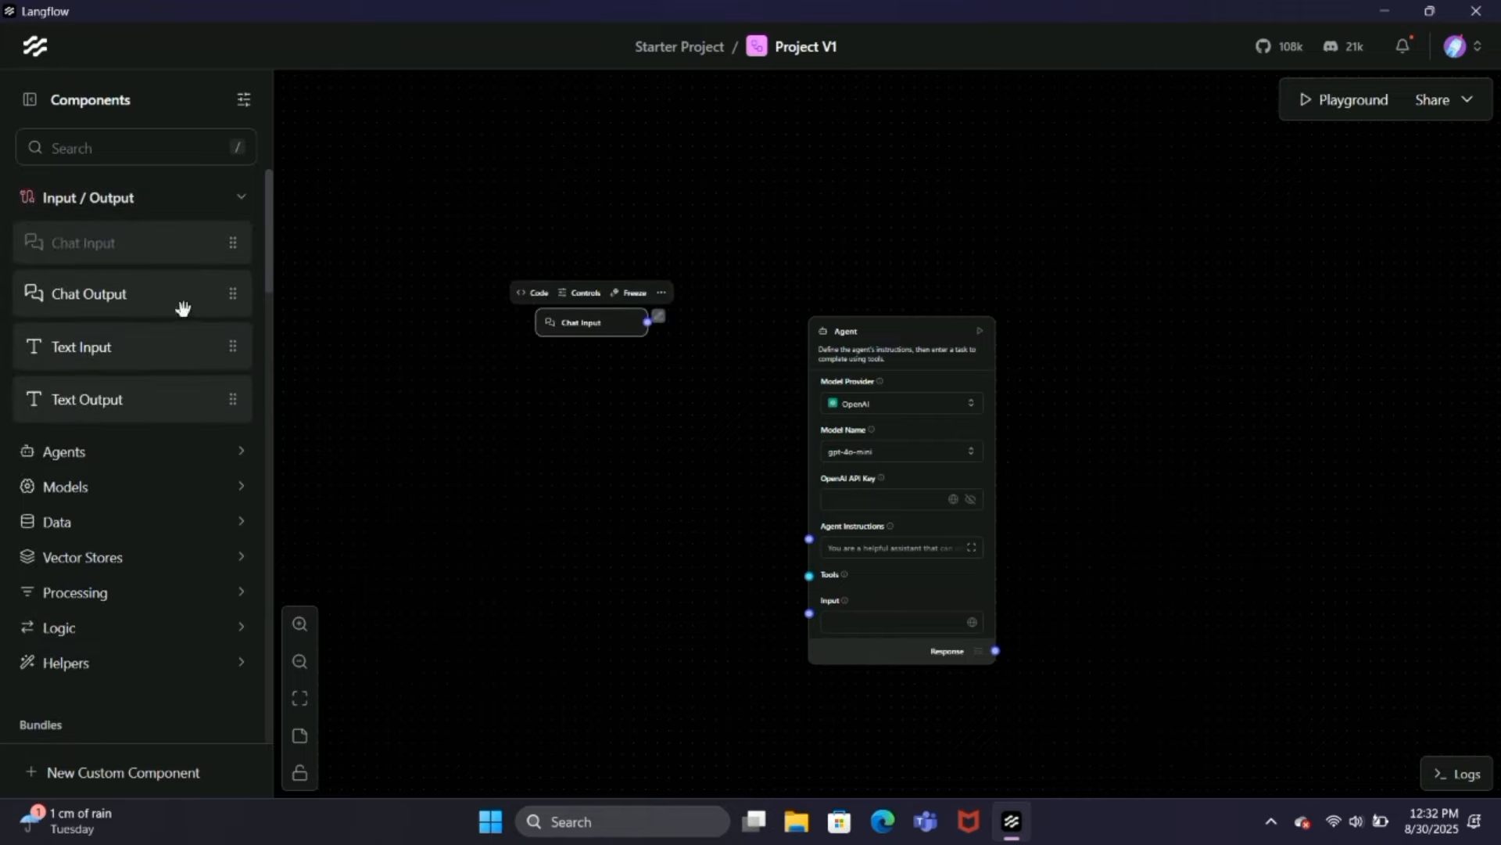
pyautogui.moveTo(128, 292); pyautogui.dragTo(1159, 526)
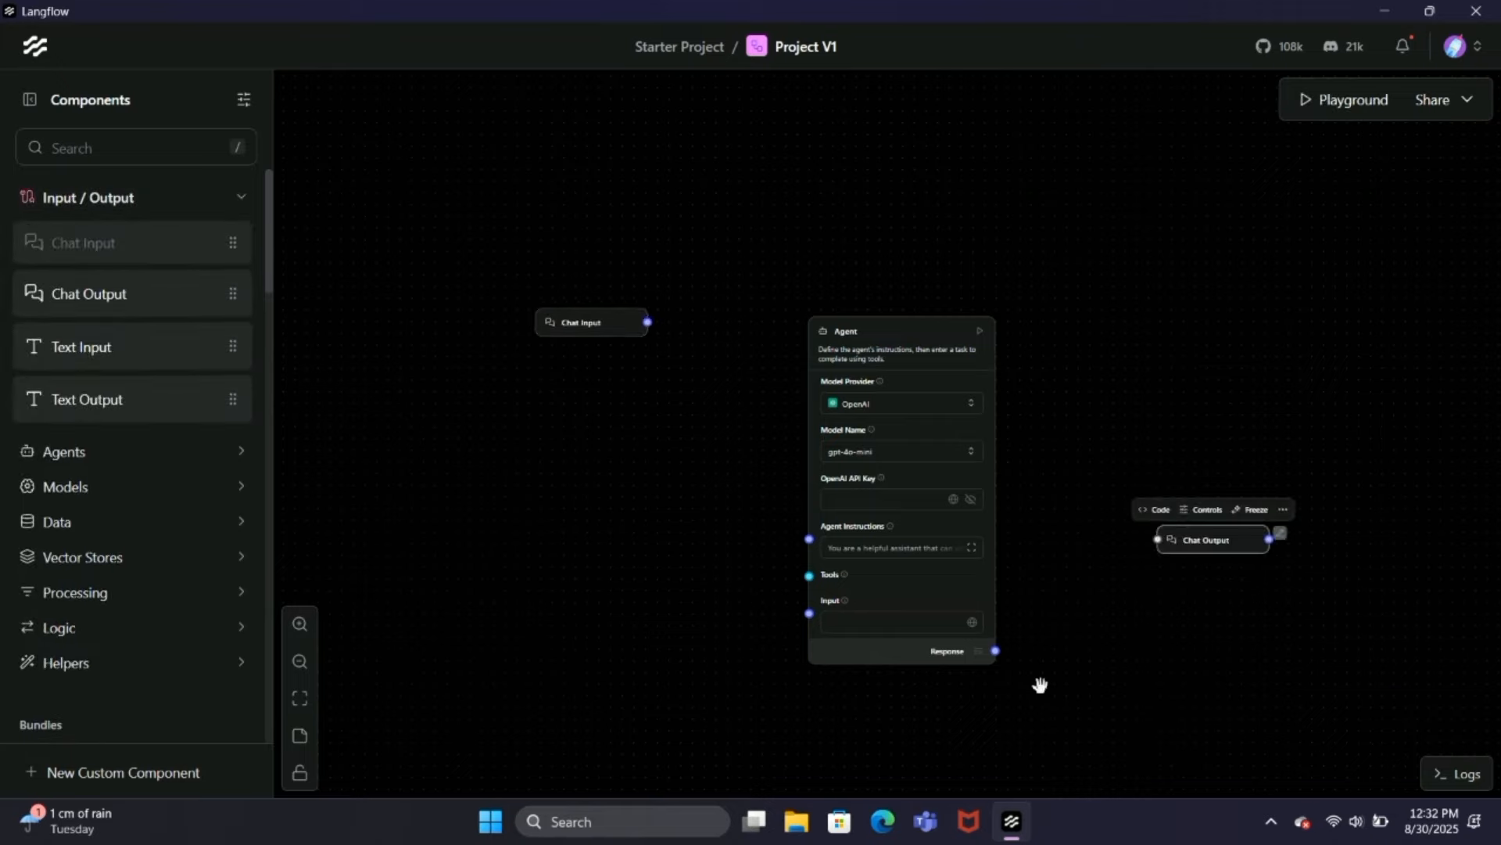
# Step: Connect the Agent's Response to Chat Output, and Chat Input's output to the Agent's Input
pyautogui.click(995, 652)
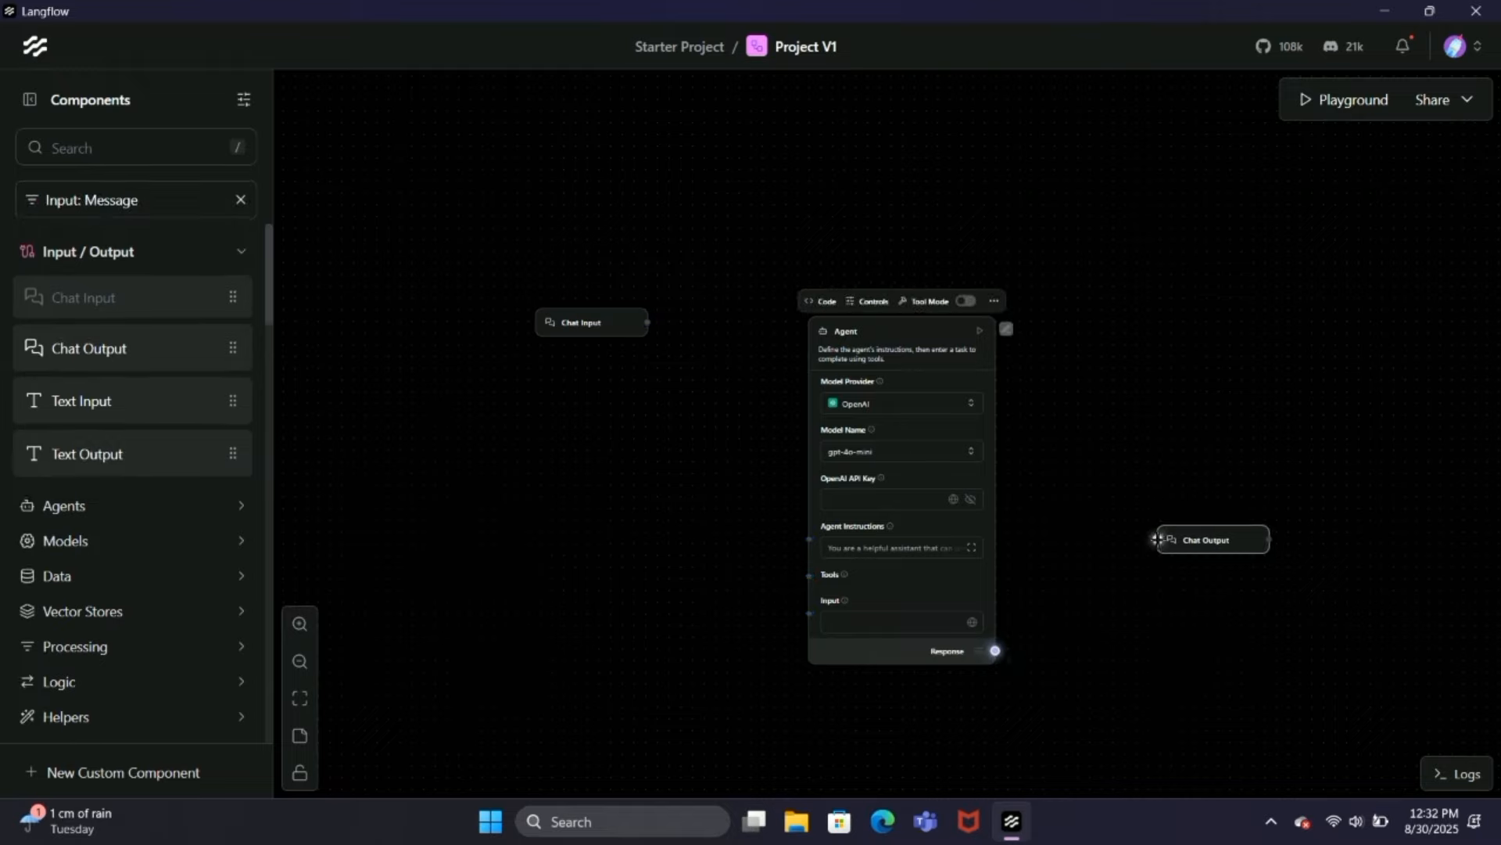
pyautogui.click(1158, 539)
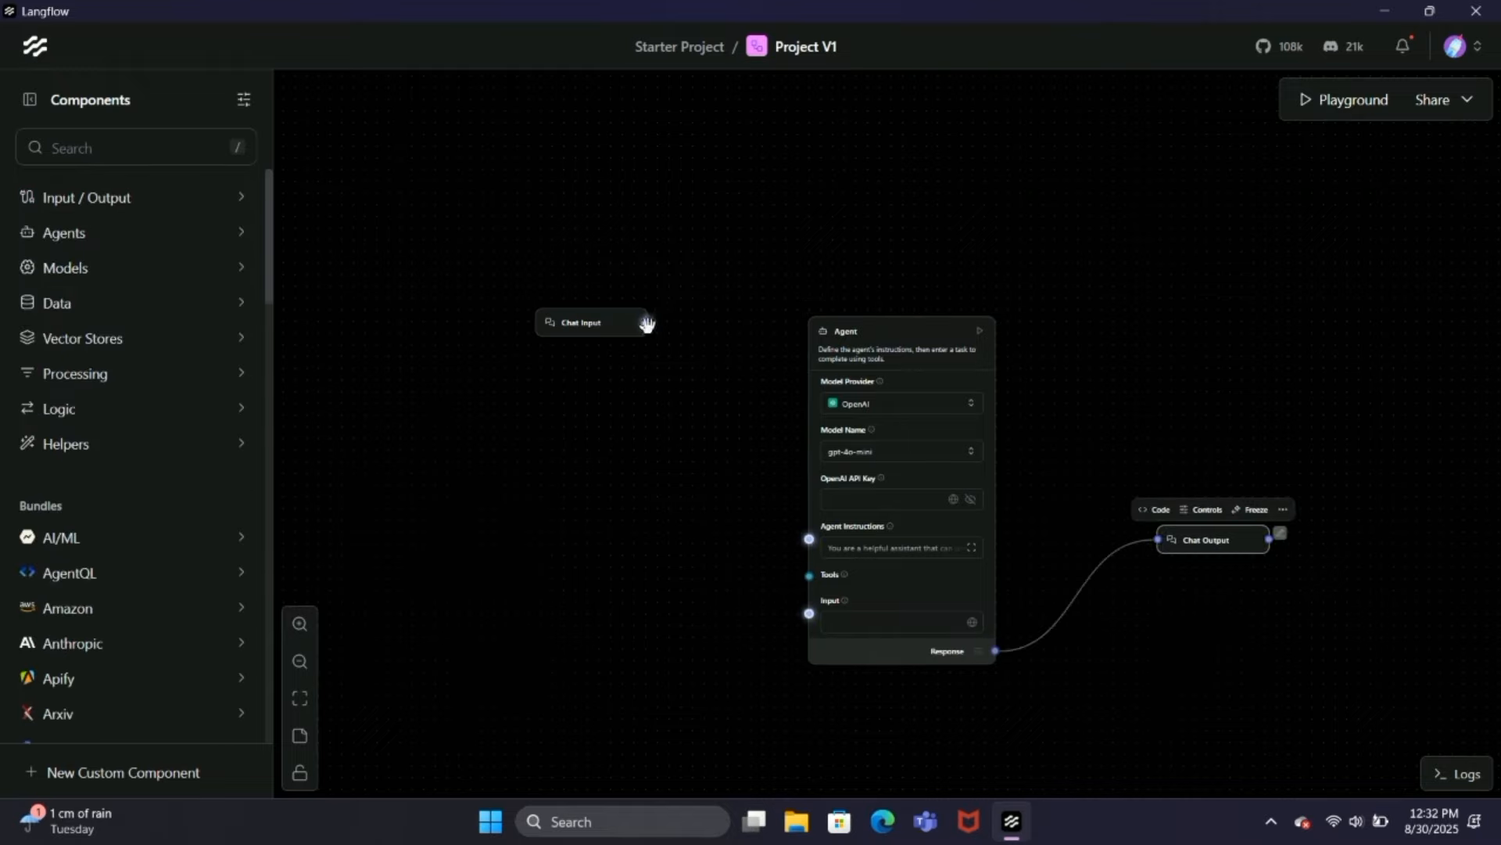
pyautogui.click(646, 322)
pyautogui.click(810, 613)
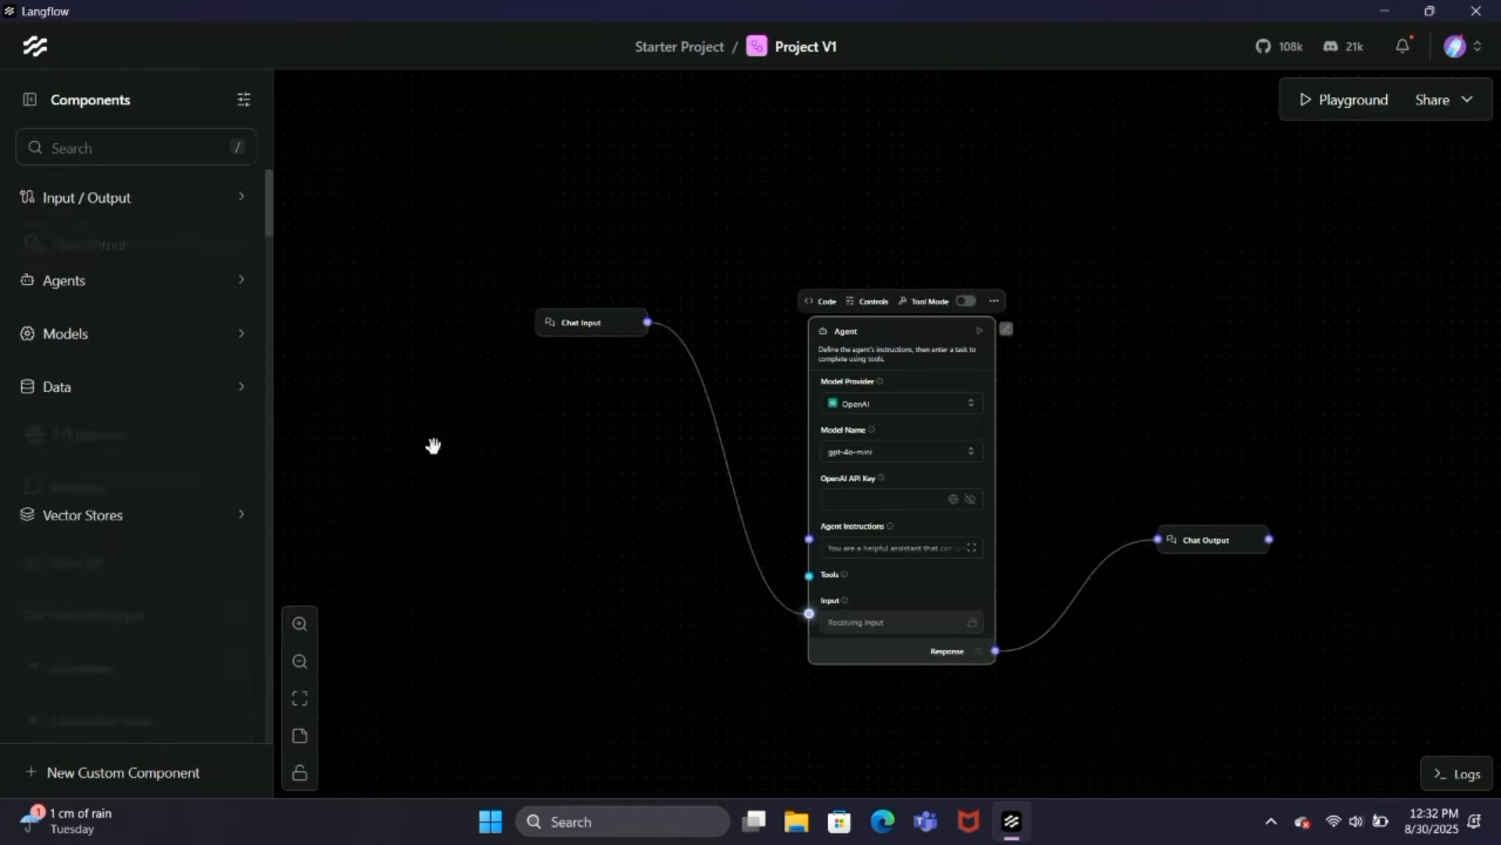
# Step: Search the components for "tav" and place Tavily Search API on the canvas below Chat Input
pyautogui.click(179, 159)
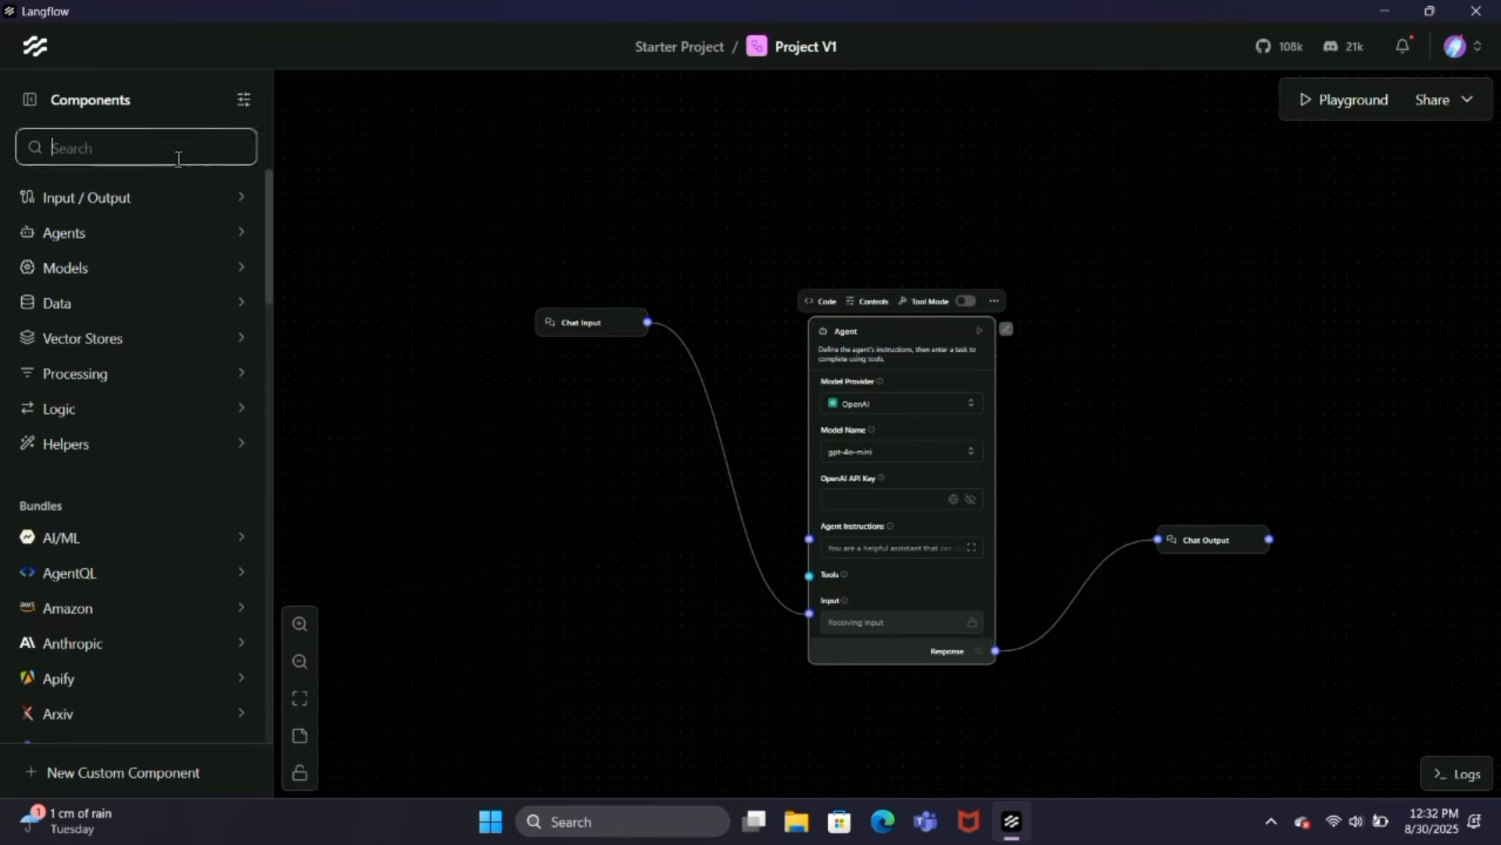
pyautogui.write('t')
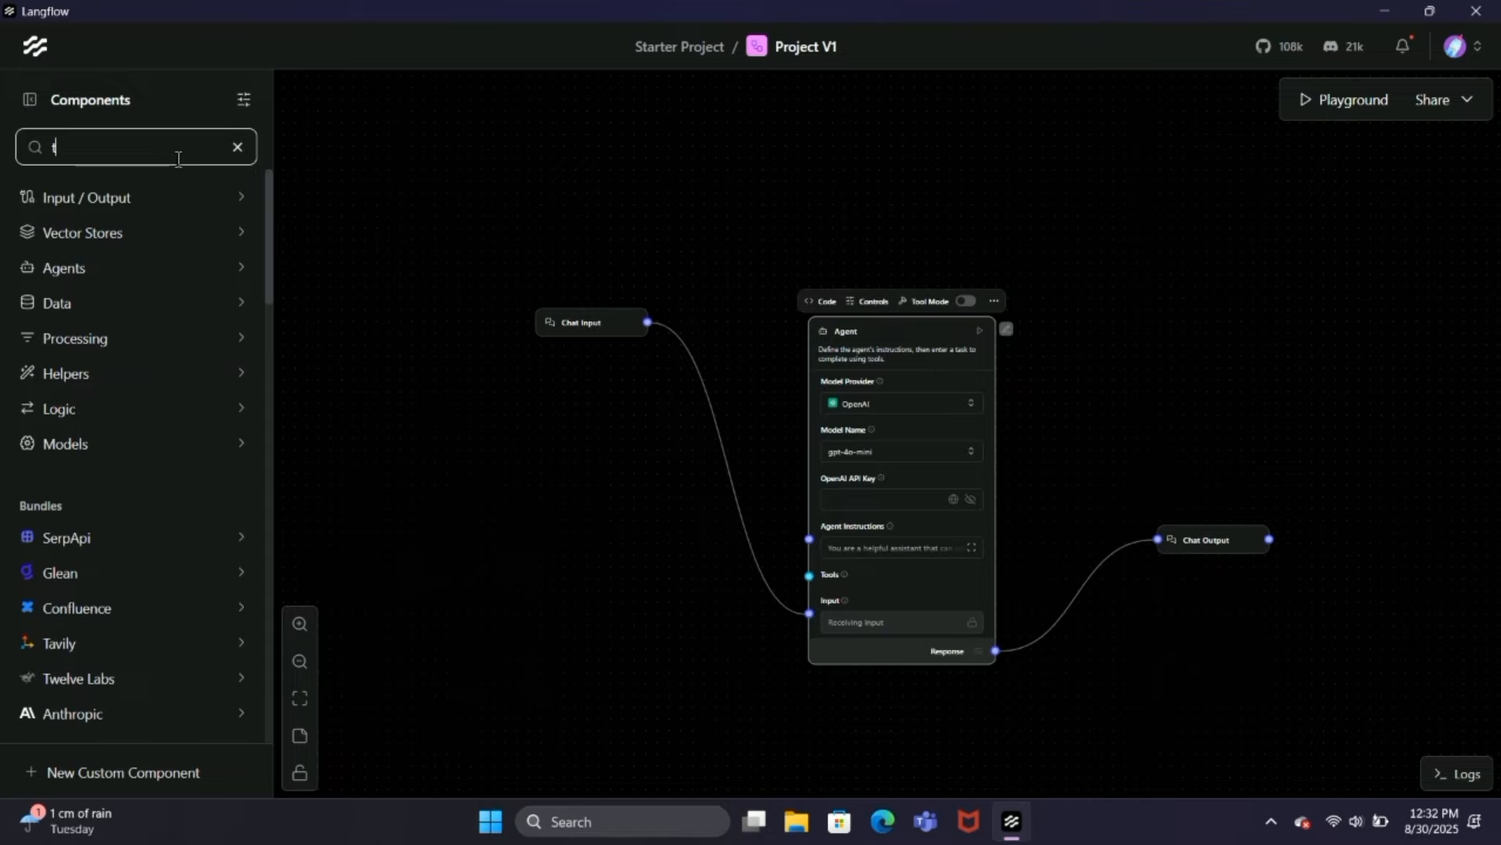
pyautogui.write('av')
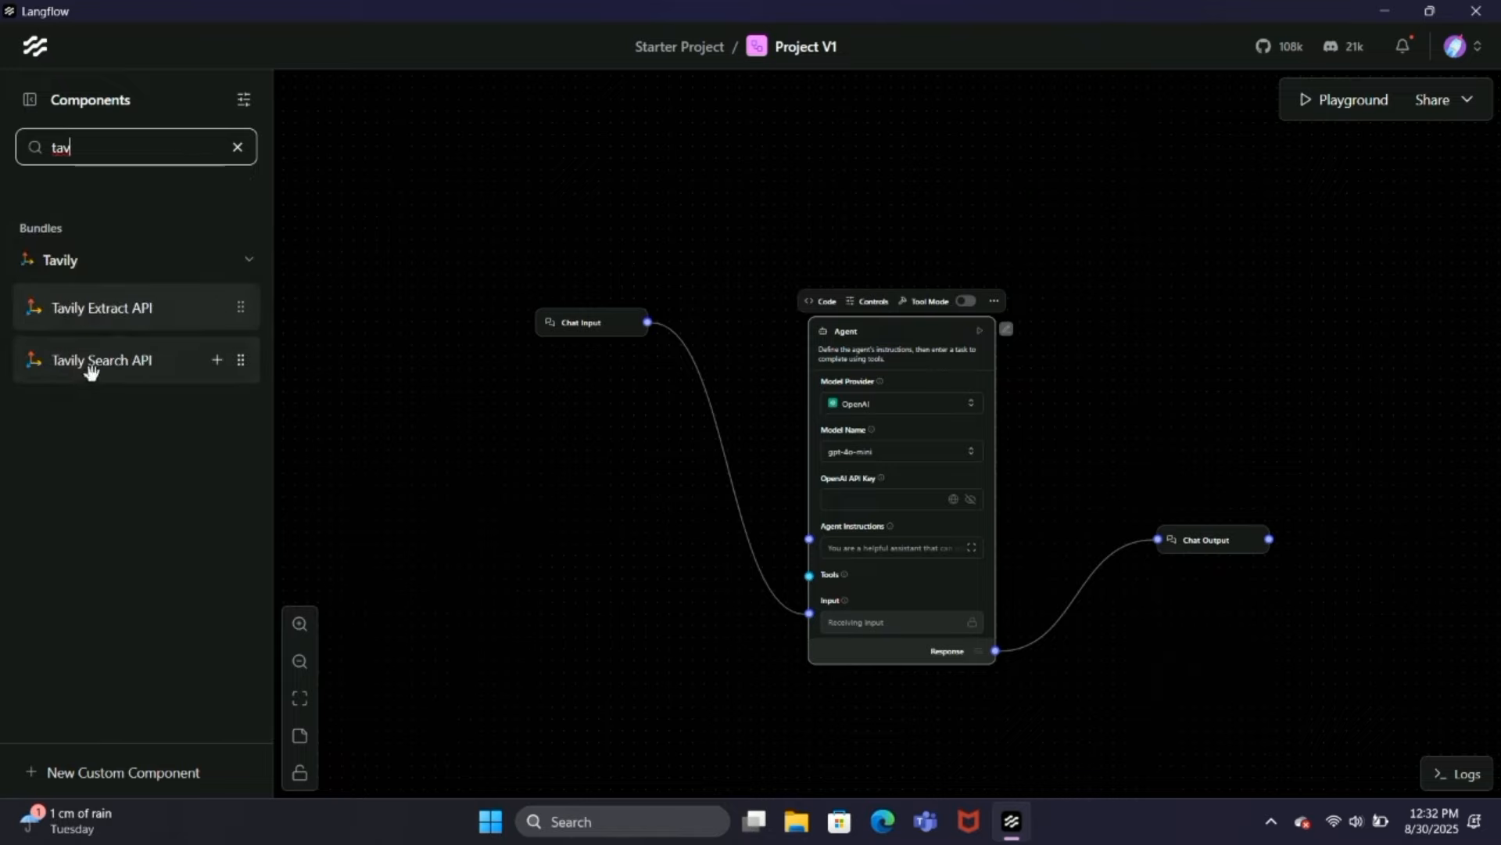
pyautogui.moveTo(91, 366); pyautogui.dragTo(503, 469)
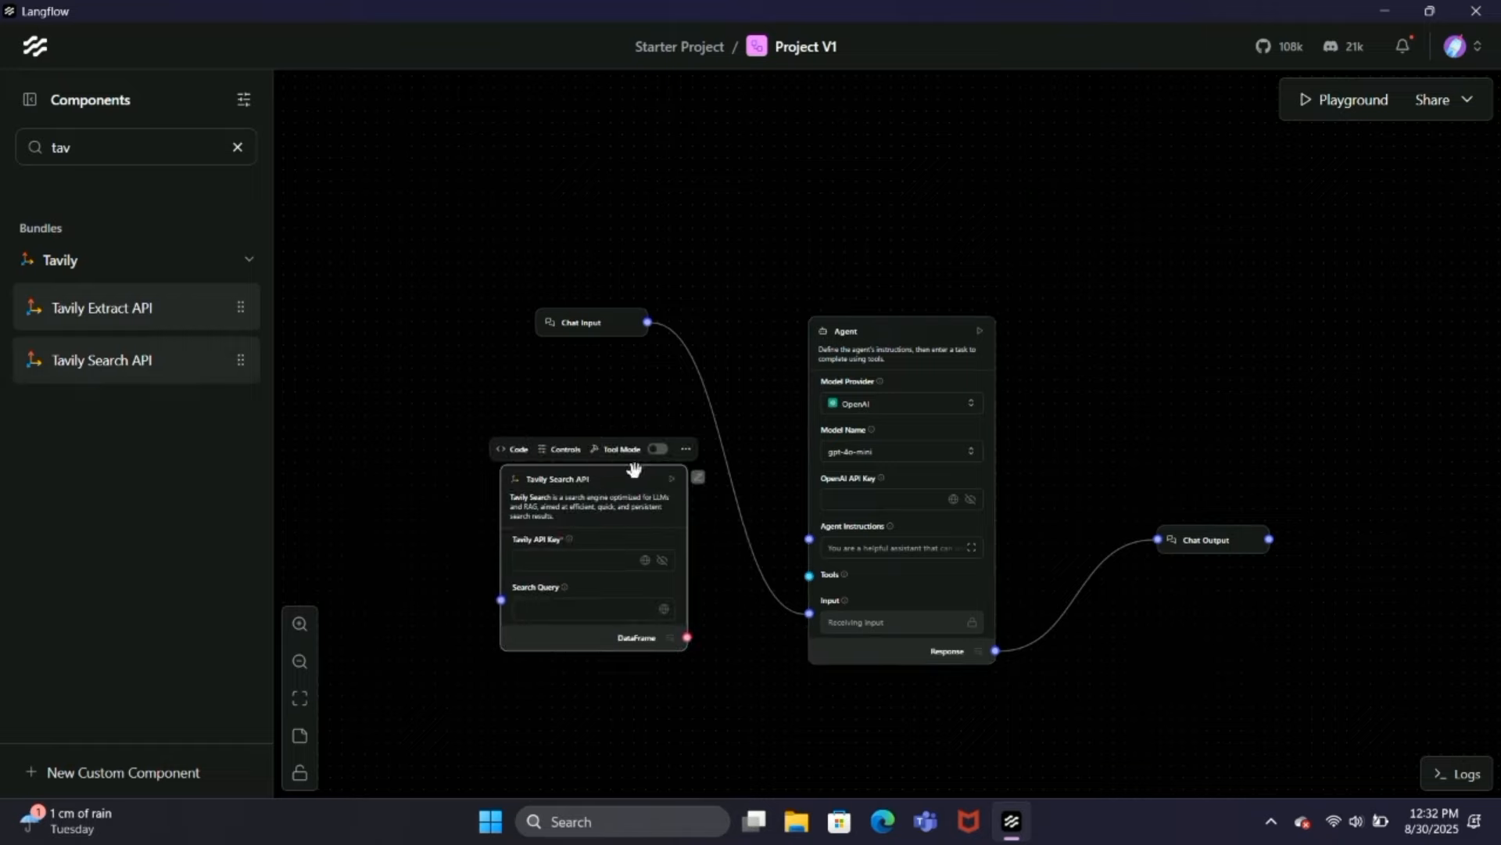
# Step: Enable Tool Mode on the Tavily Search API component and connect its Toolset to the Agent's Tools
pyautogui.click(657, 449)
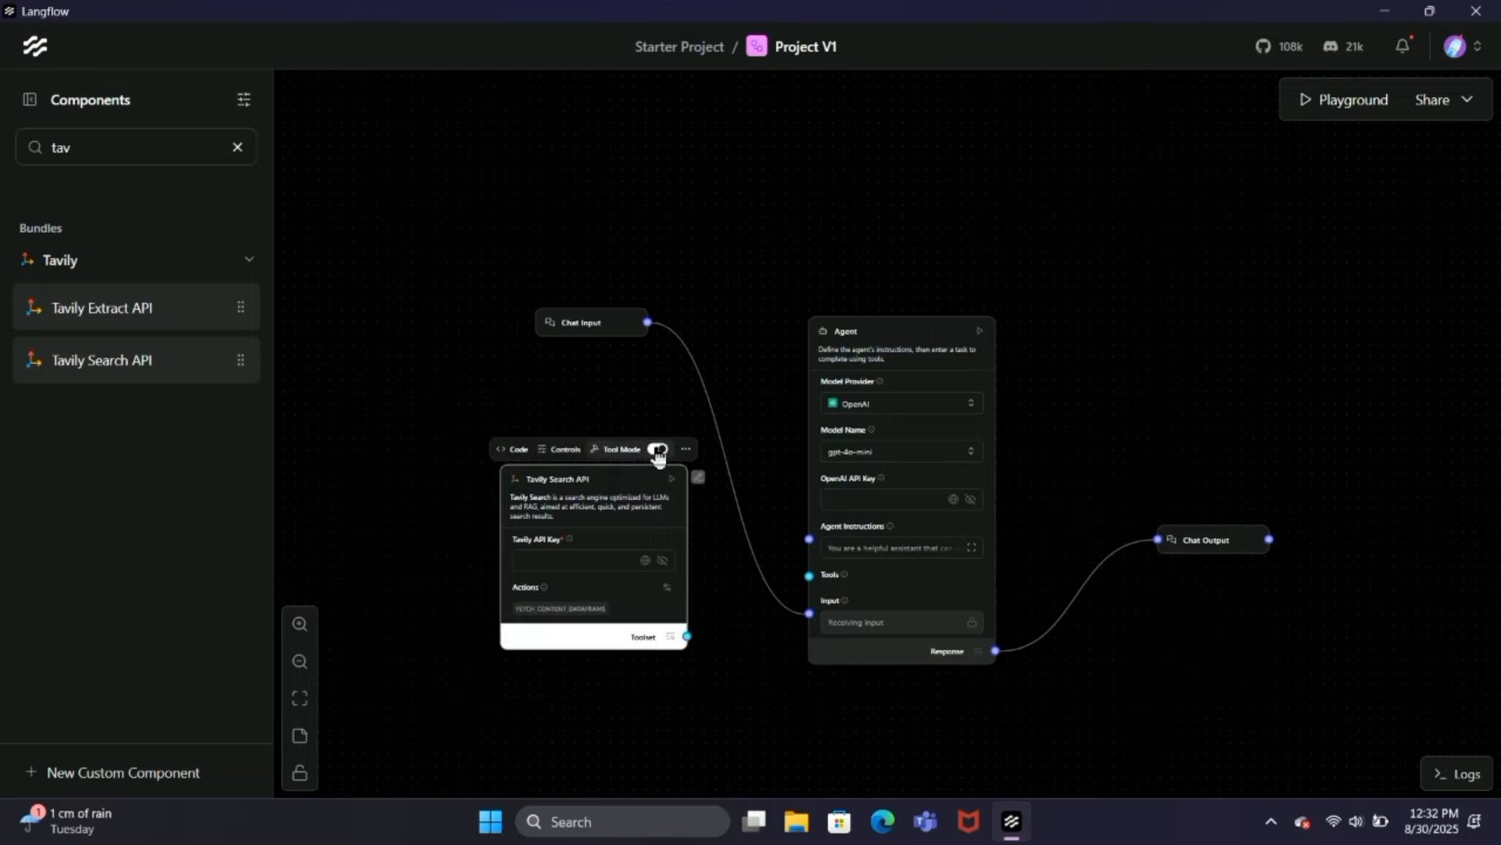
pyautogui.click(686, 635)
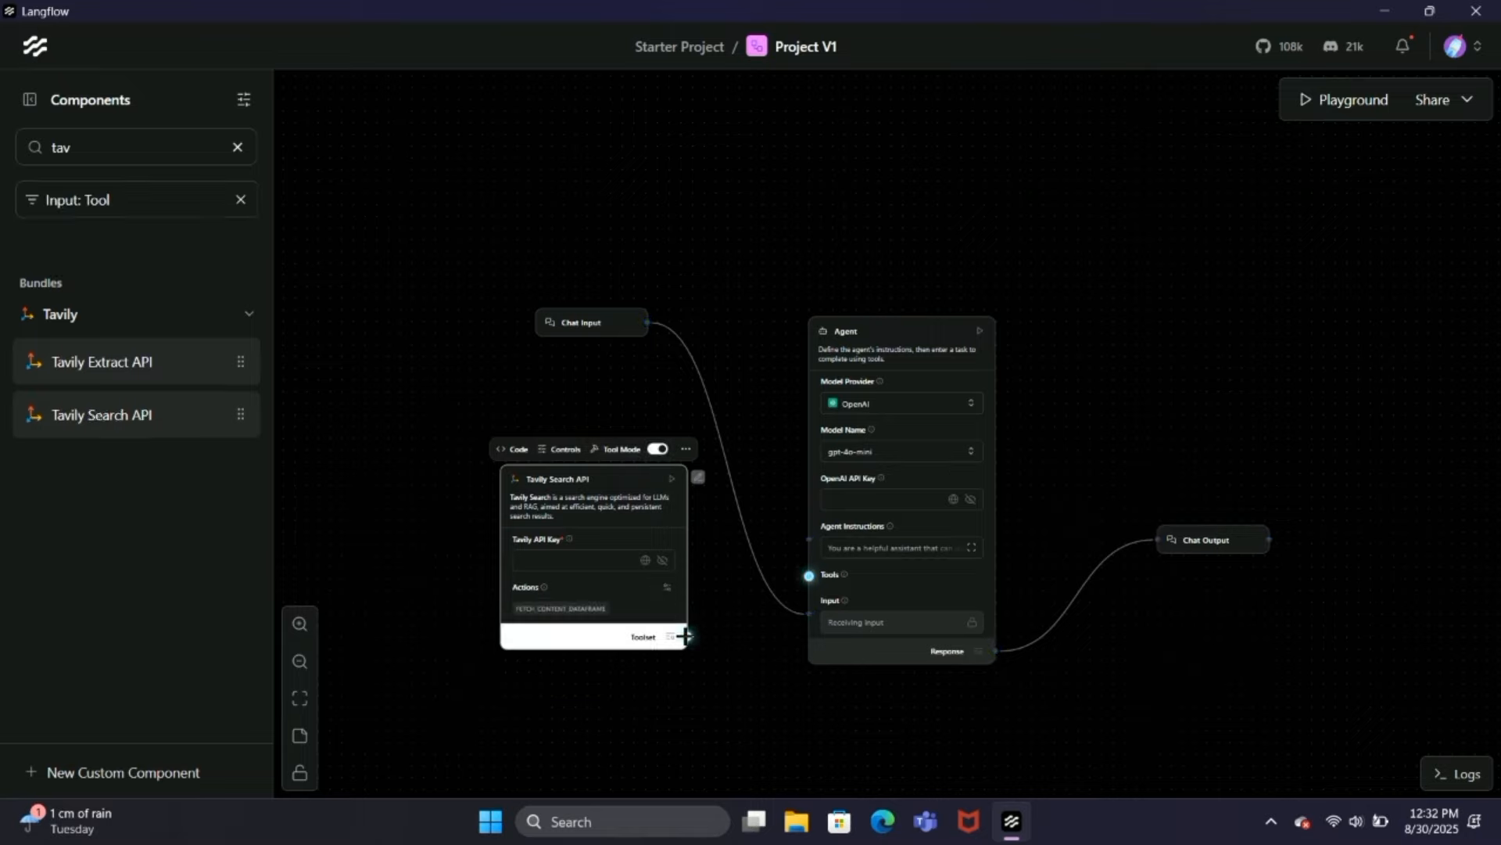
pyautogui.click(809, 576)
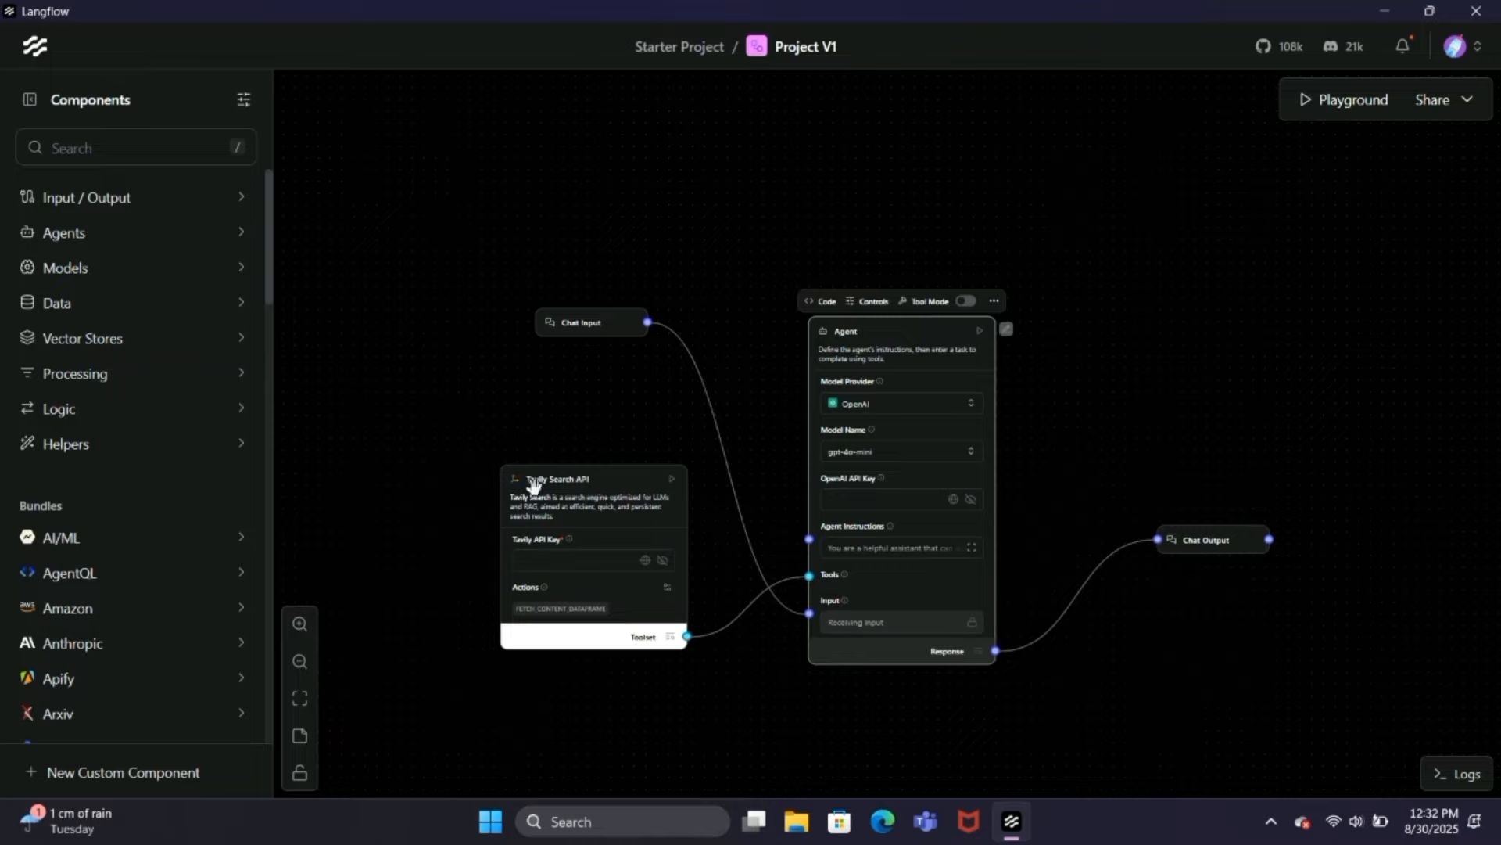
# Step: Switch to the browser, log in to Tavily and copy the default API key from the account overview
pyautogui.press('super+Tab')
pyautogui.click(594, 755)
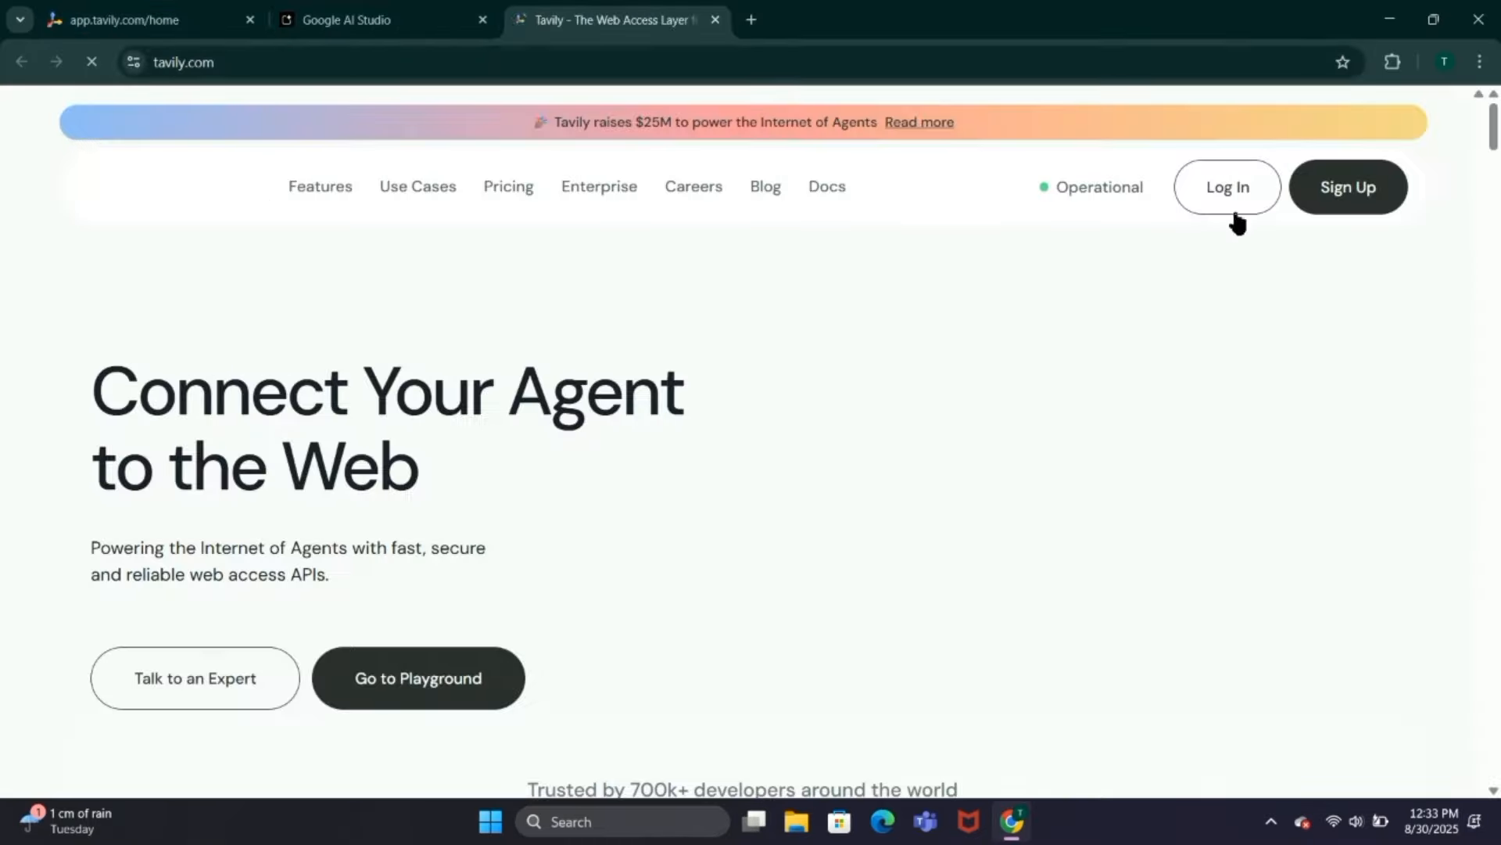
pyautogui.click(1216, 208)
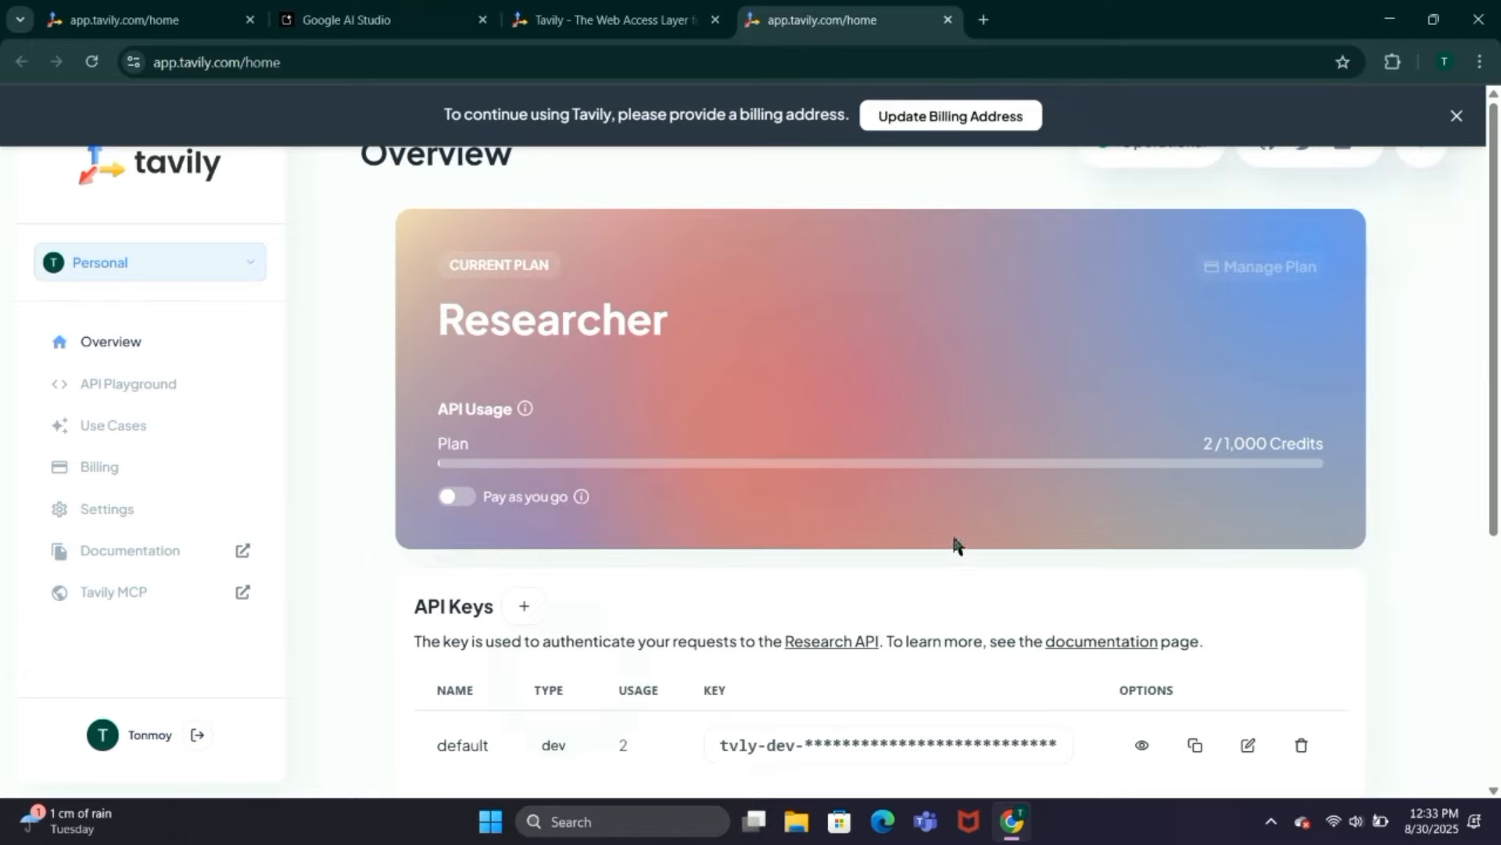
pyautogui.scroll(-2, 955, 544)
pyautogui.click(1195, 607)
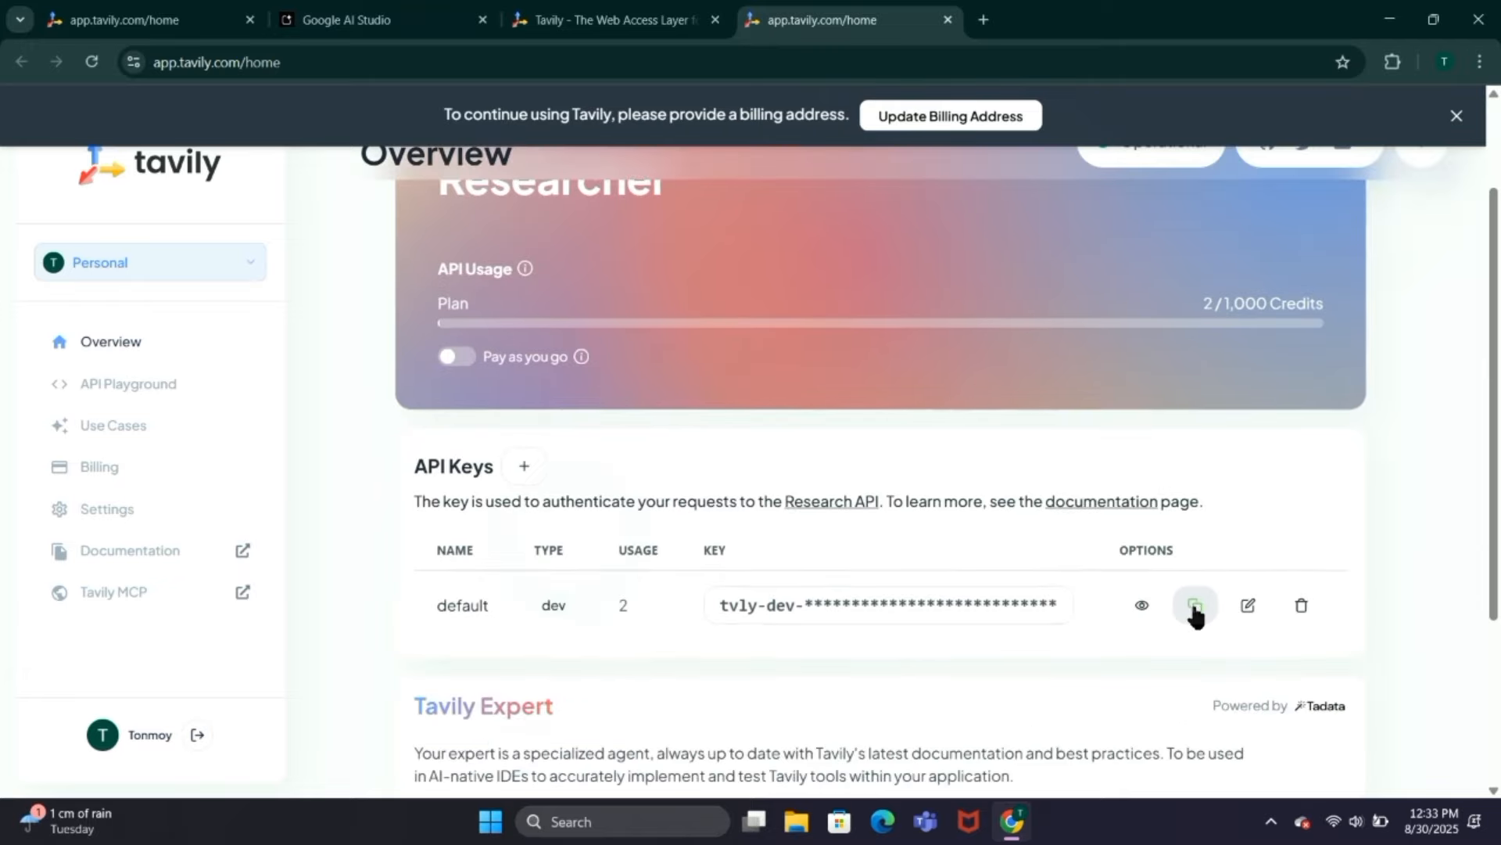
pyautogui.scroll(2, 985, 520)
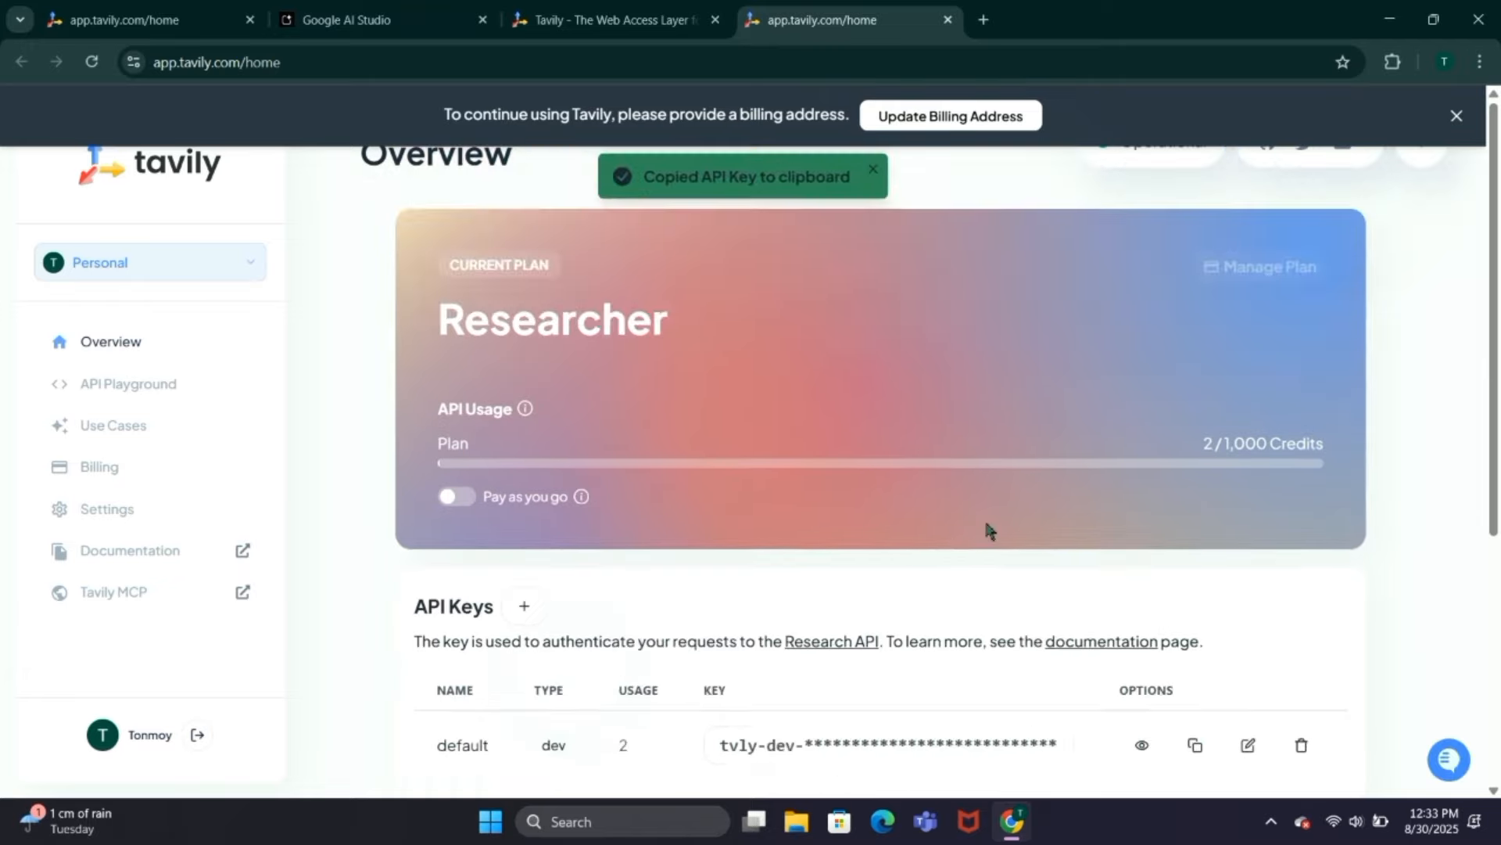
# Step: Return to Langflow and paste the Tavily API key into the Tavily Search API component
pyautogui.press('super+Tab')
pyautogui.click(448, 738)
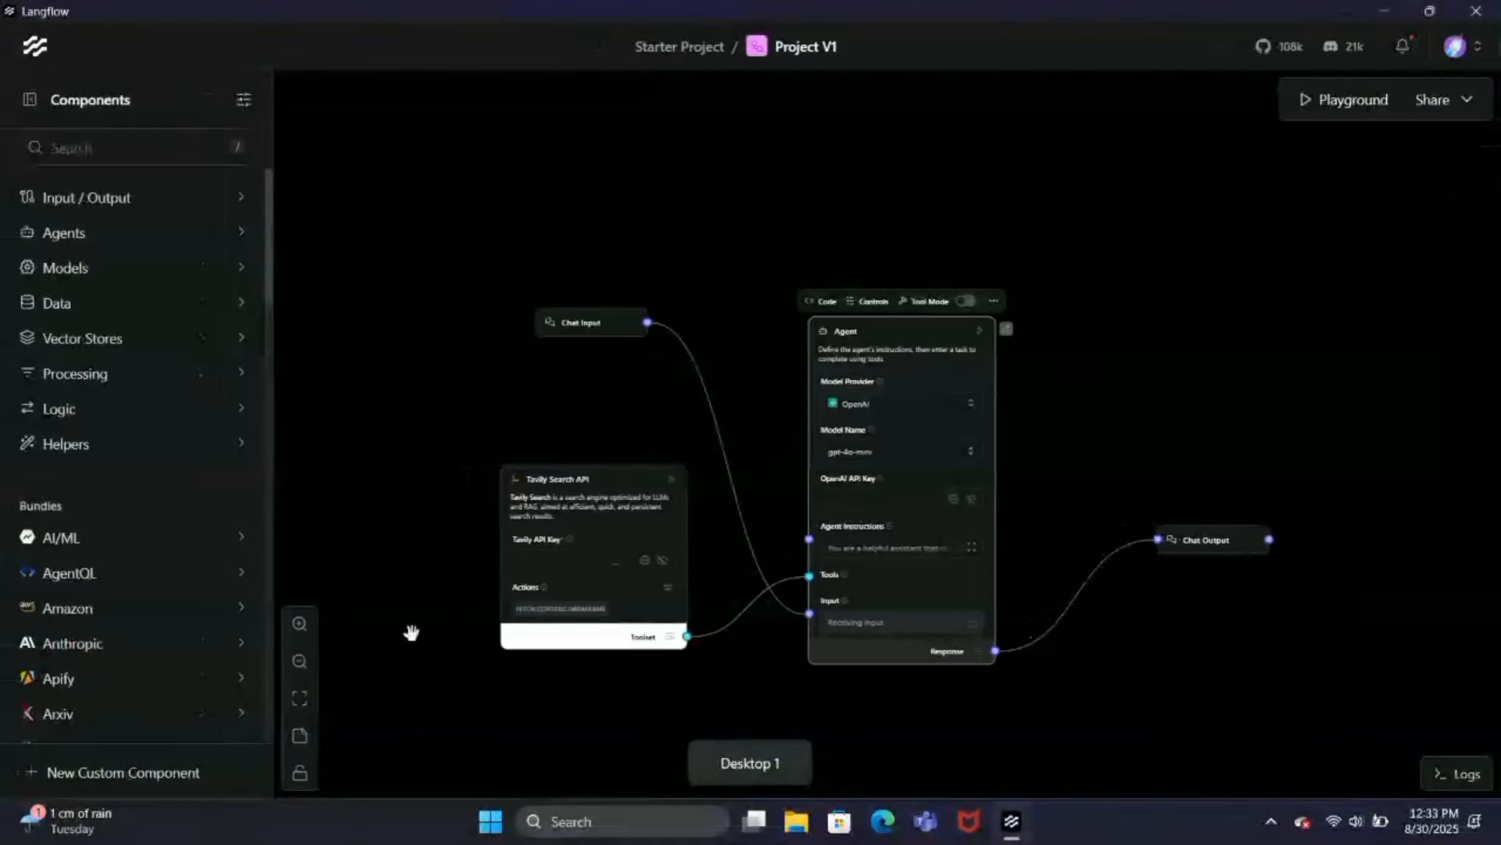
pyautogui.click(589, 557)
pyautogui.hotkey('ctrl', 'v')
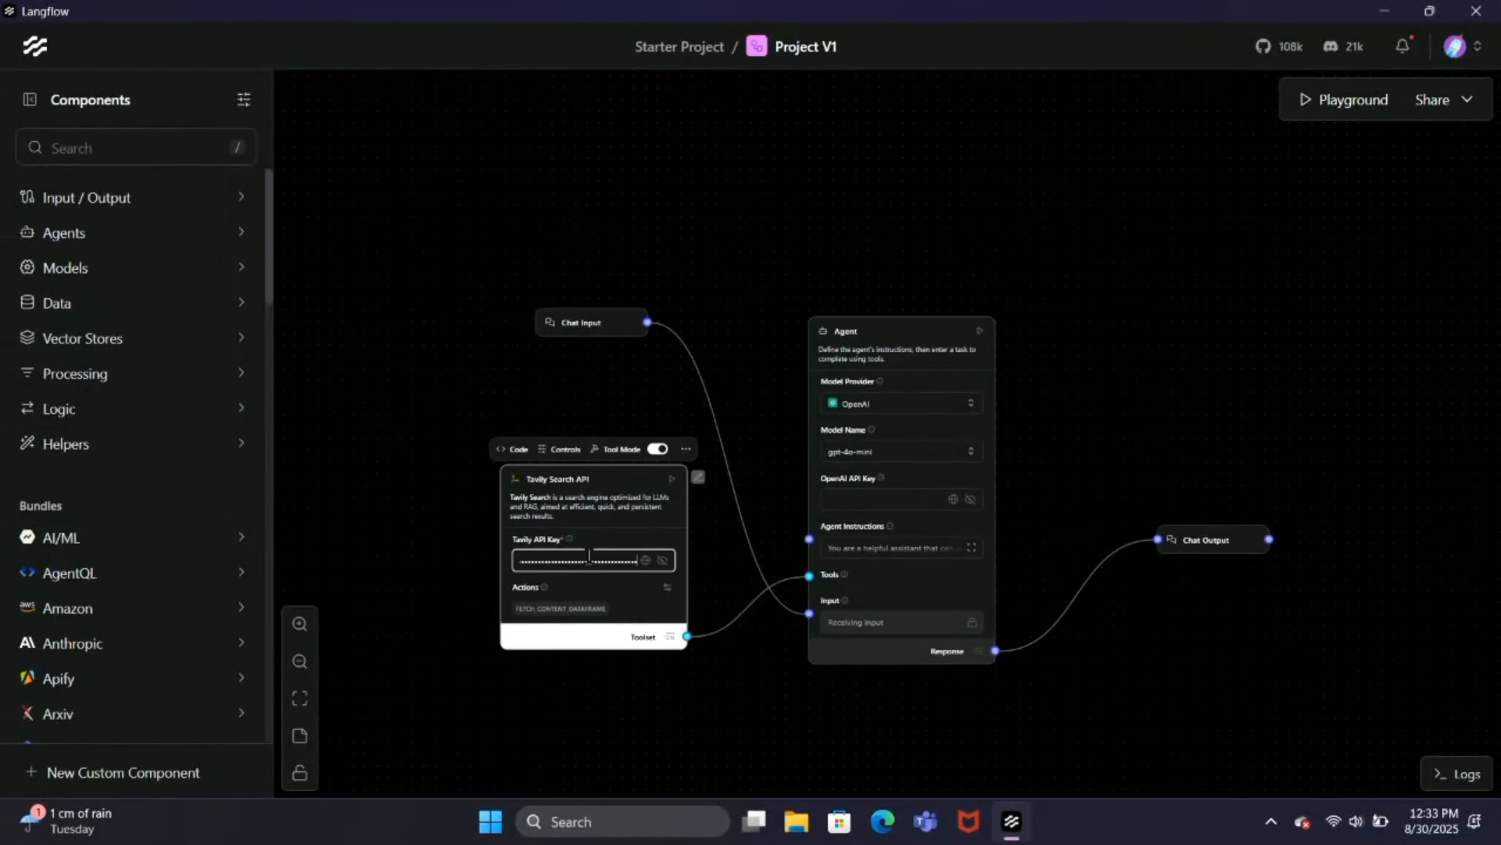
pyautogui.click(671, 666)
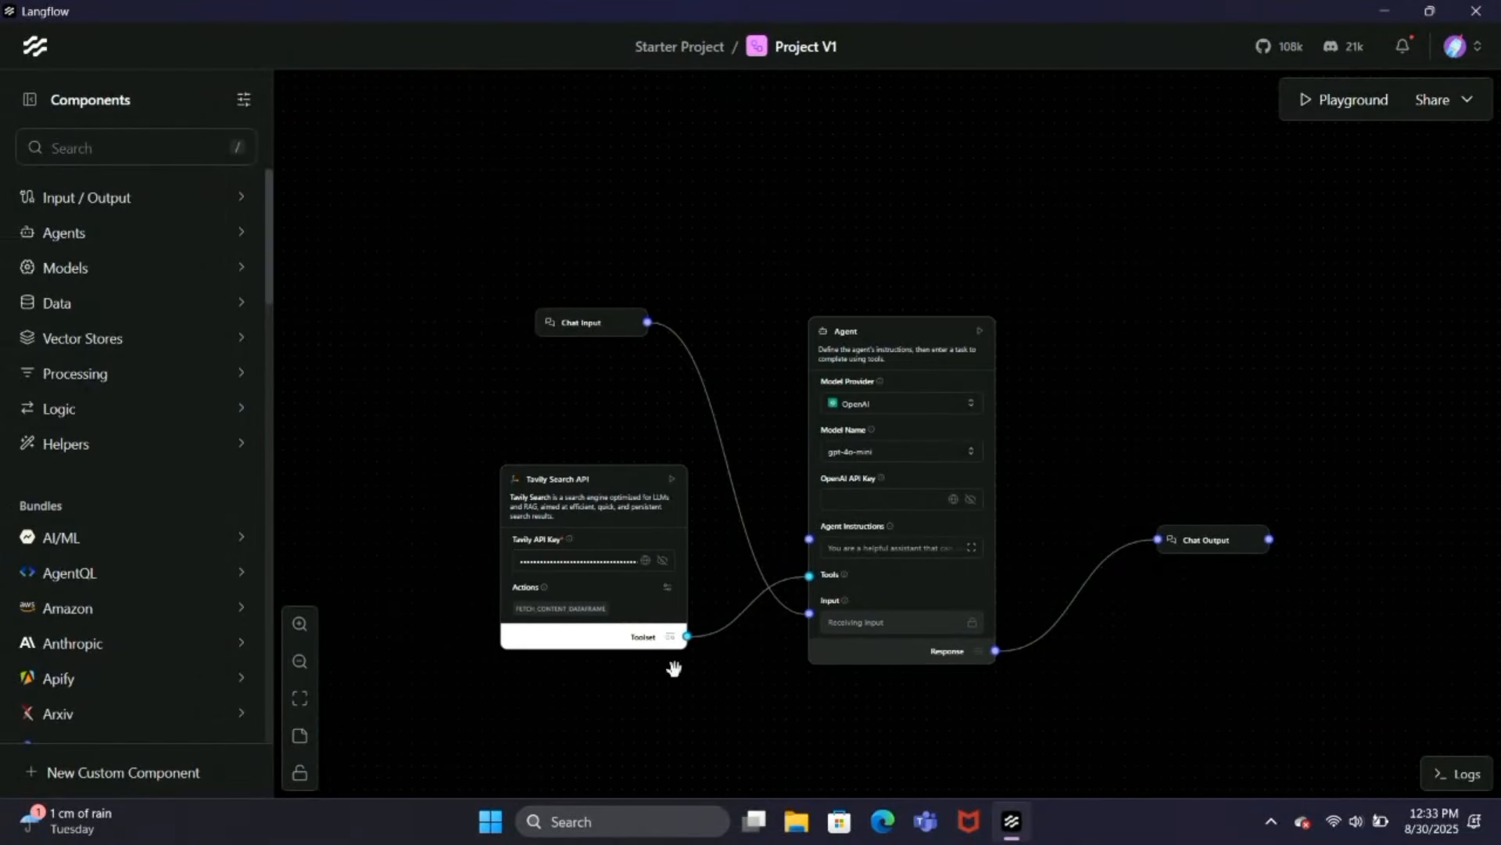
# Step: Set the Agent's model provider to Google Generative AI and select its Google API Key field
pyautogui.click(916, 413)
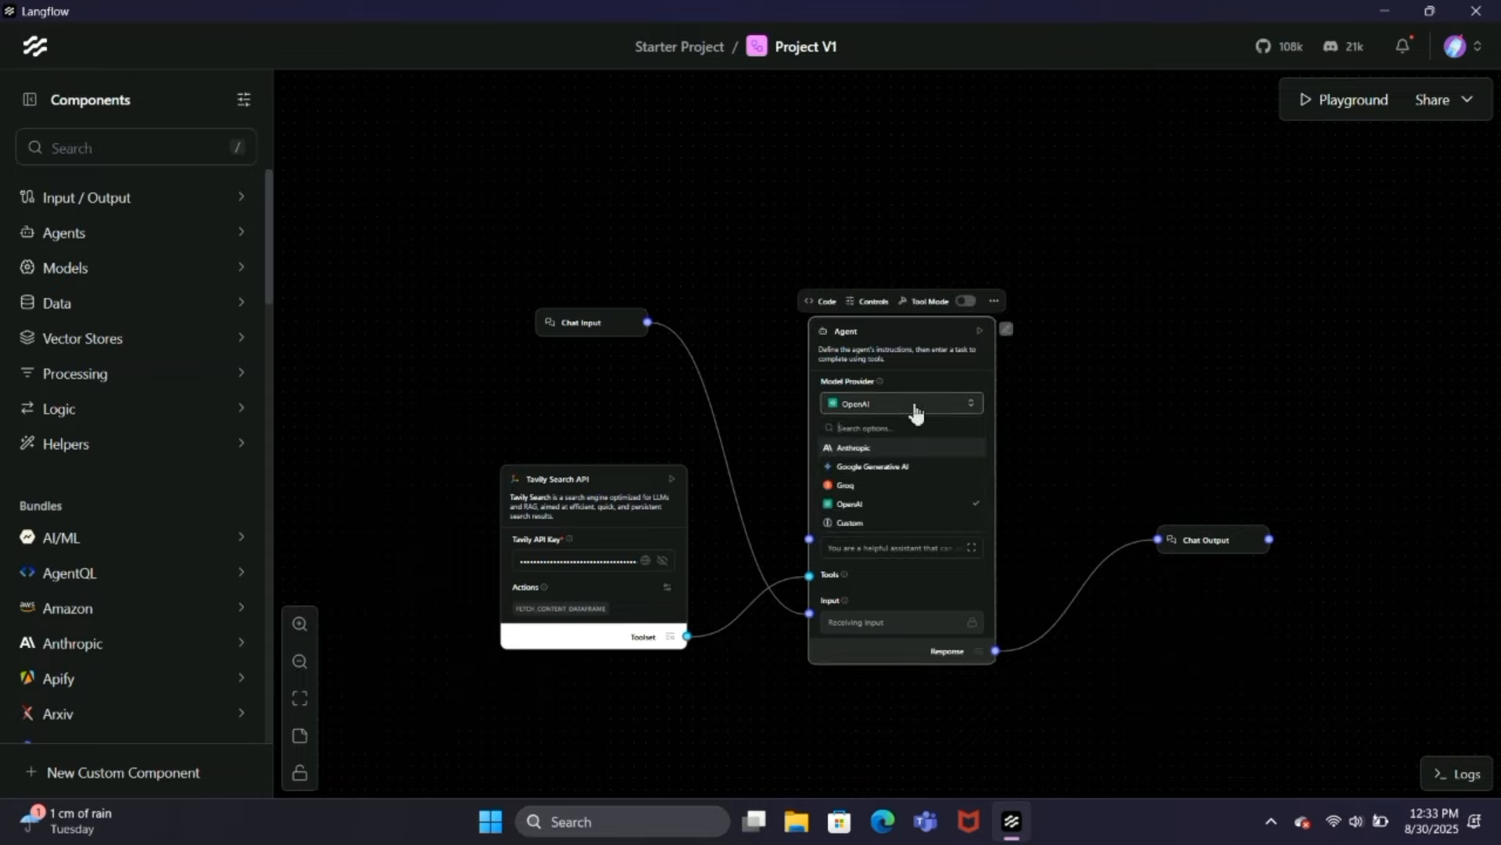
pyautogui.click(884, 464)
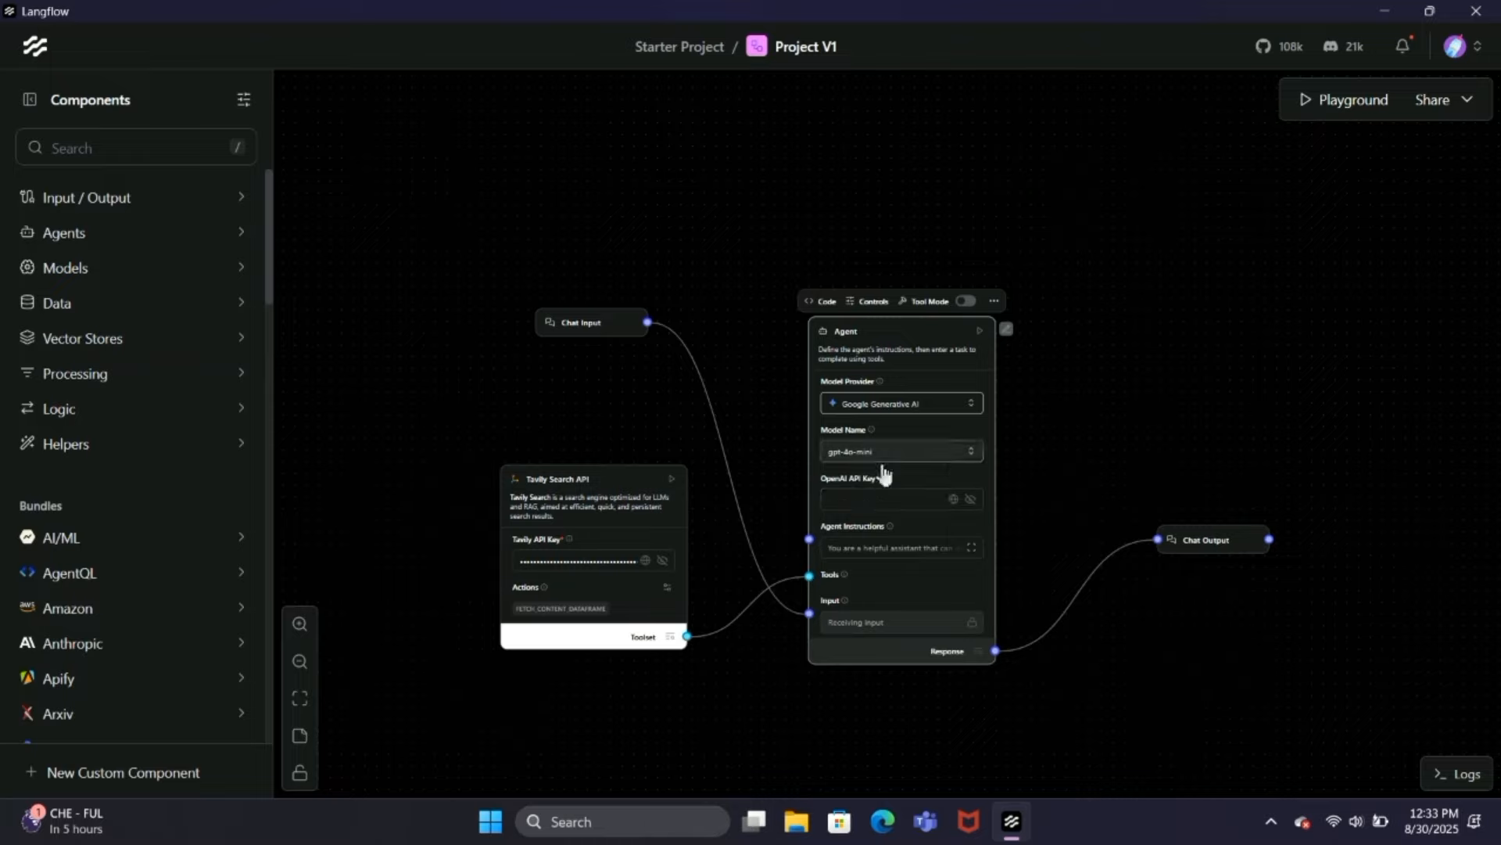
pyautogui.click(857, 497)
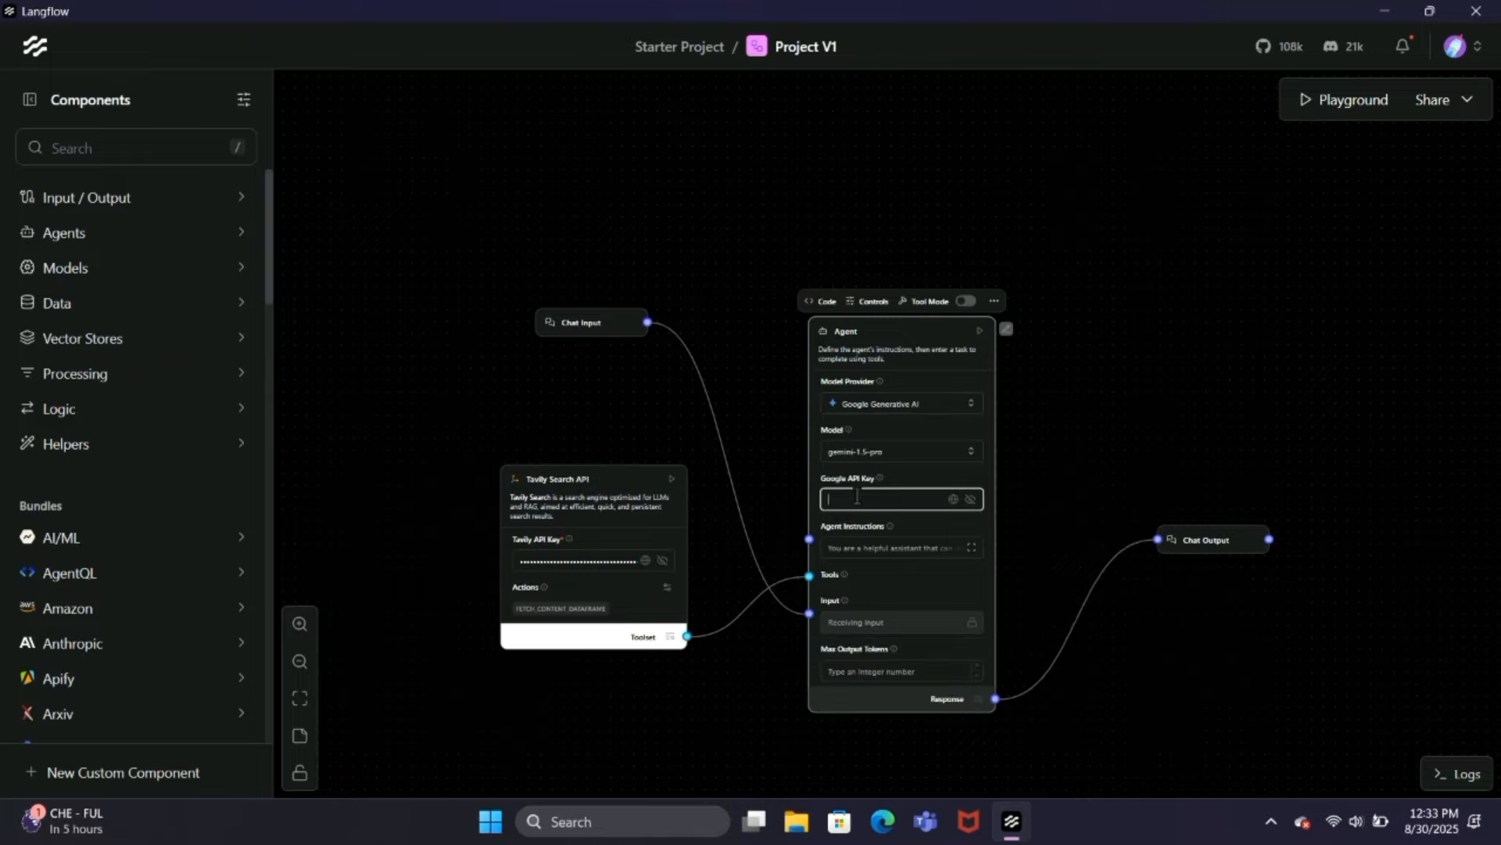
# Step: Switch to Google AI Studio in the browser and copy the API key created on Aug 27, 2025
pyautogui.click(754, 821)
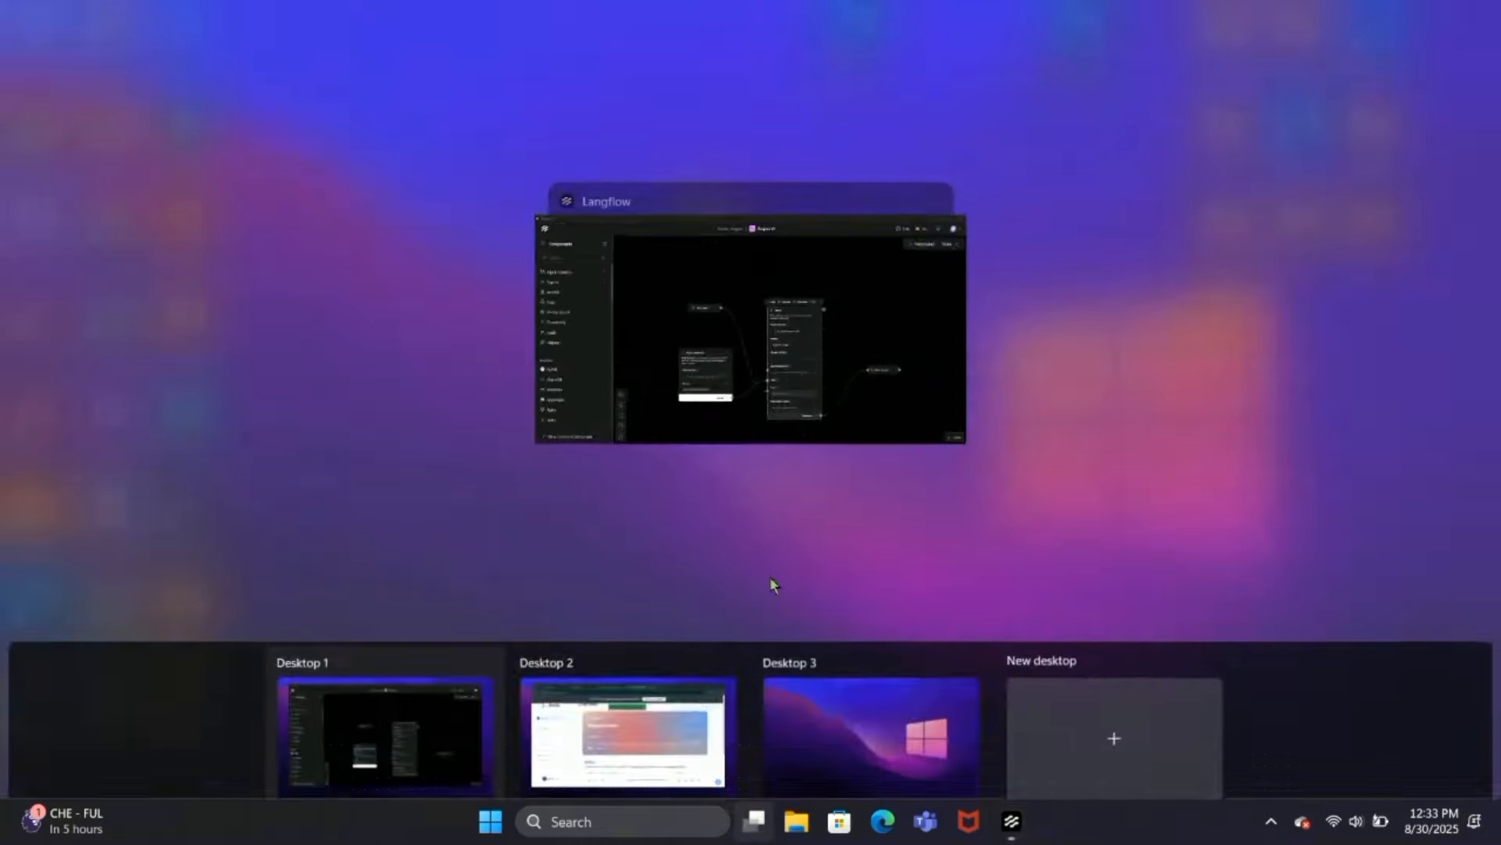
pyautogui.click(630, 711)
pyautogui.click(424, 10)
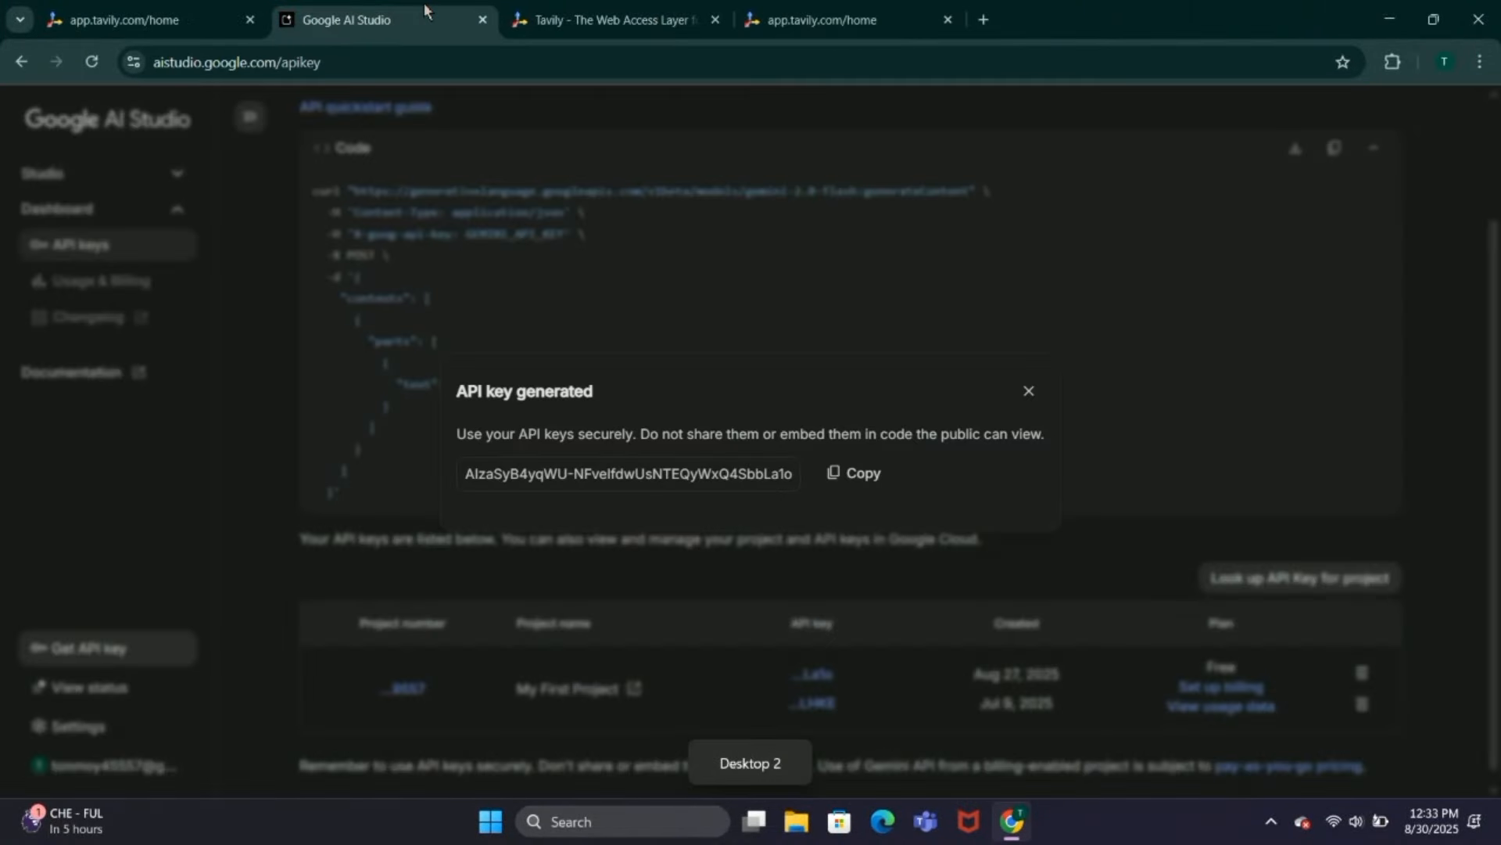
pyautogui.click(1027, 391)
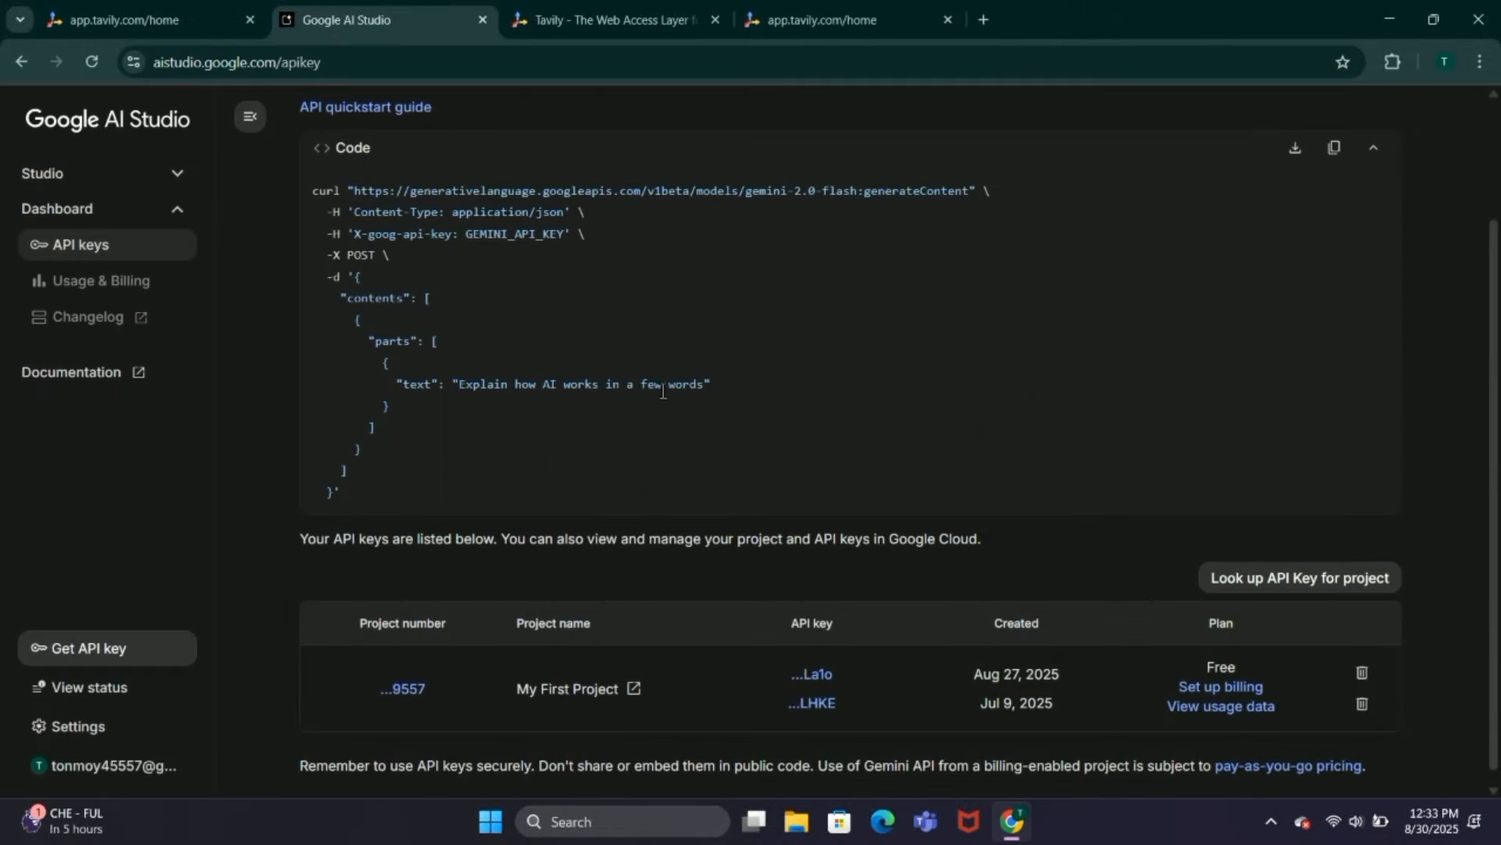
pyautogui.click(827, 685)
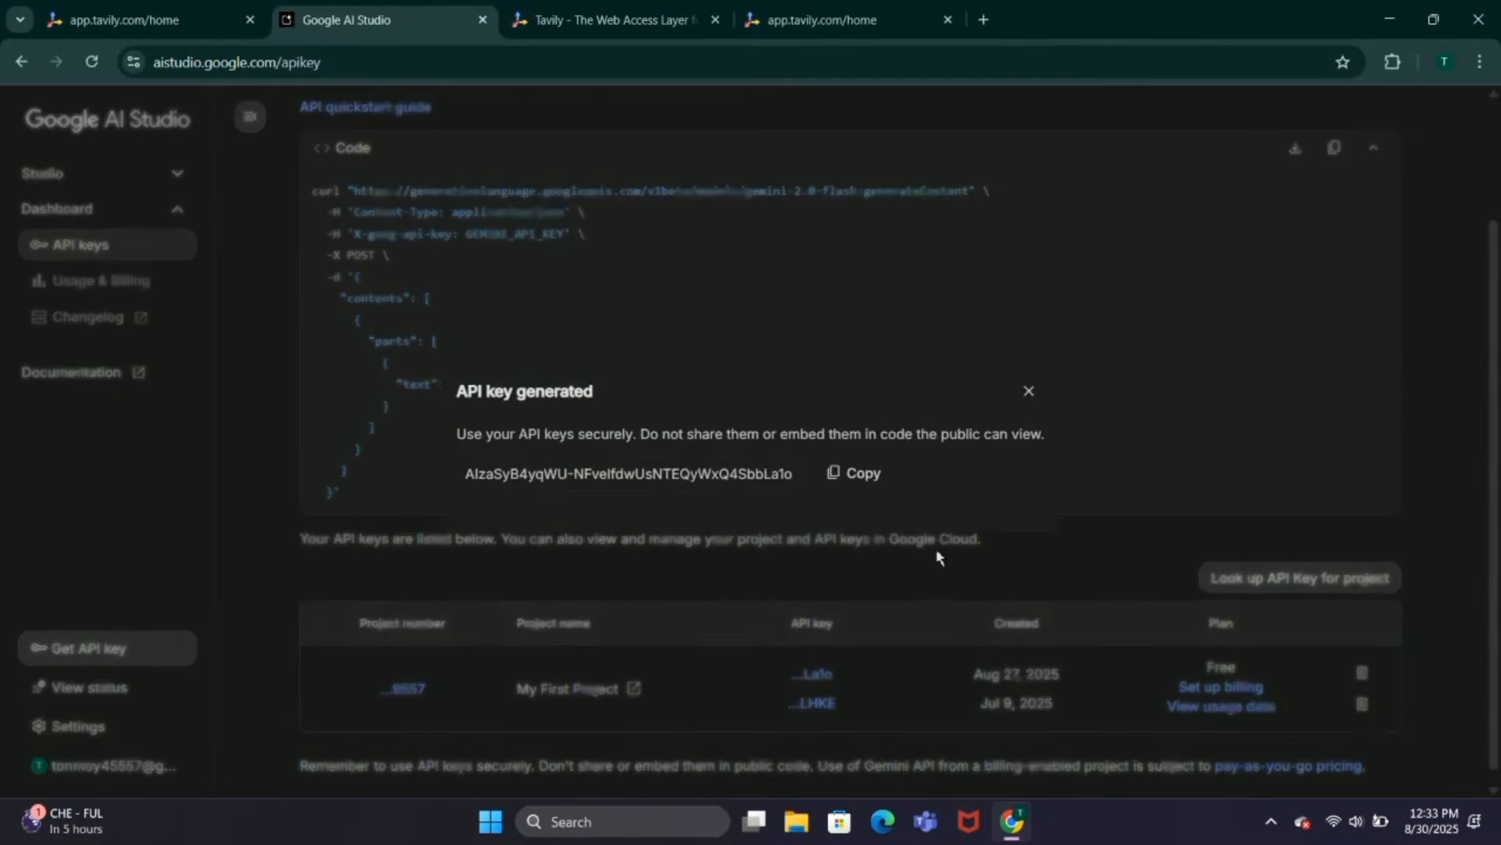
pyautogui.click(852, 475)
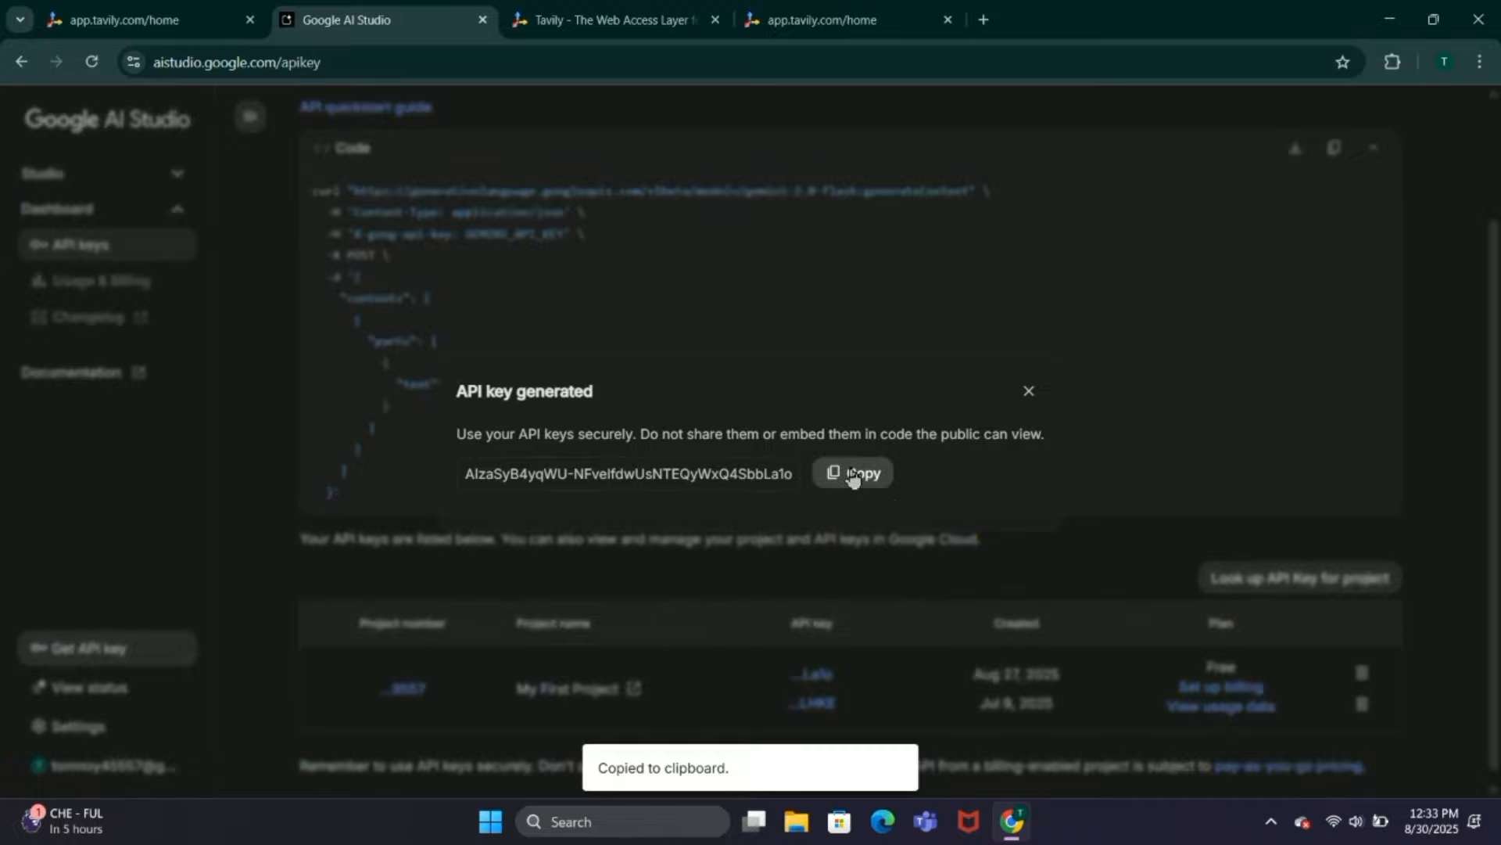
# Step: Return to Langflow and paste the Google API key into the Agent component
pyautogui.click(753, 821)
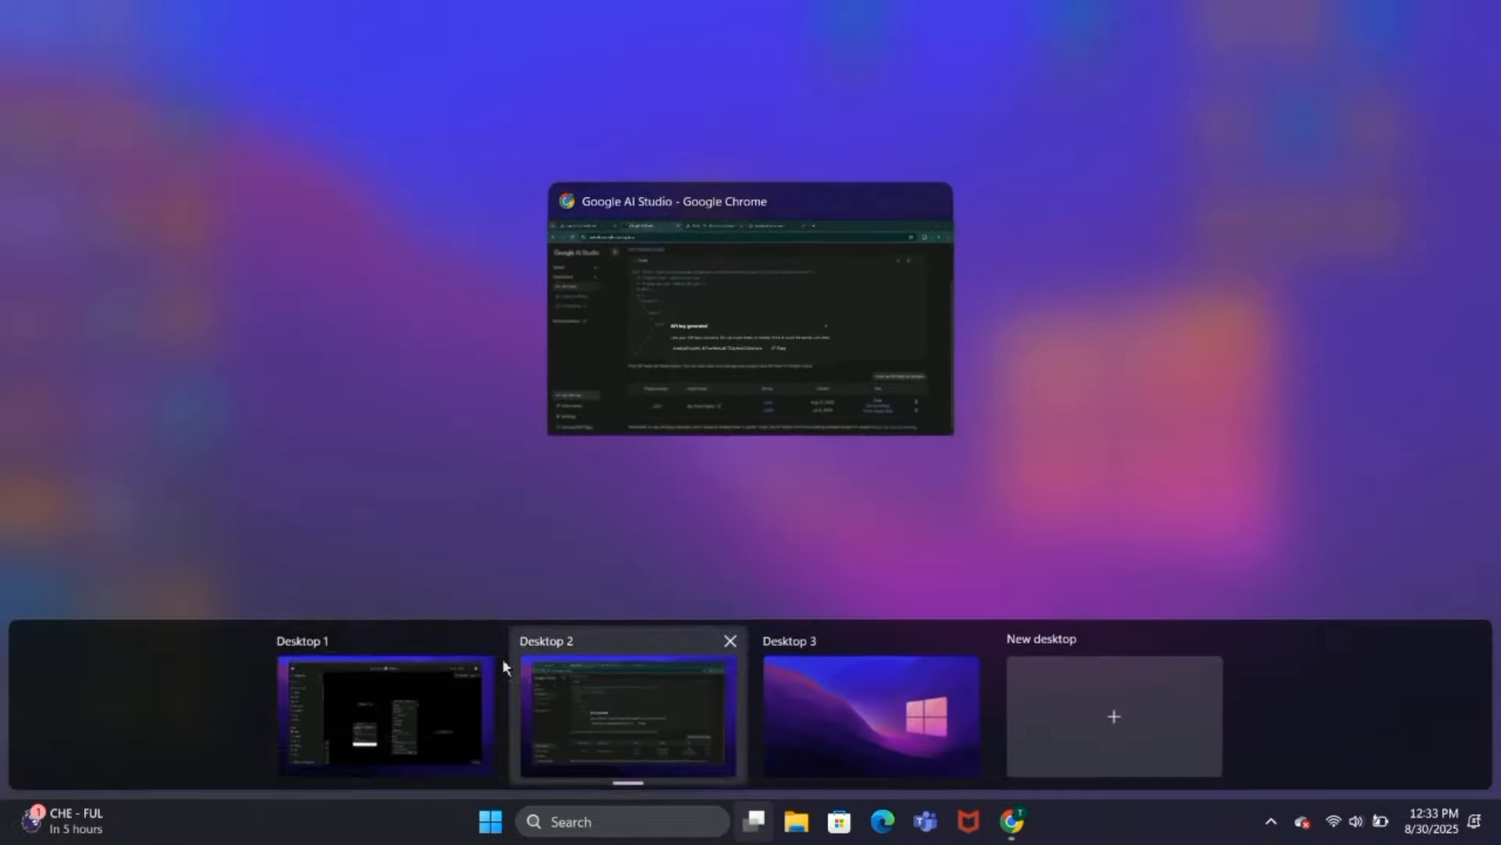
pyautogui.click(391, 737)
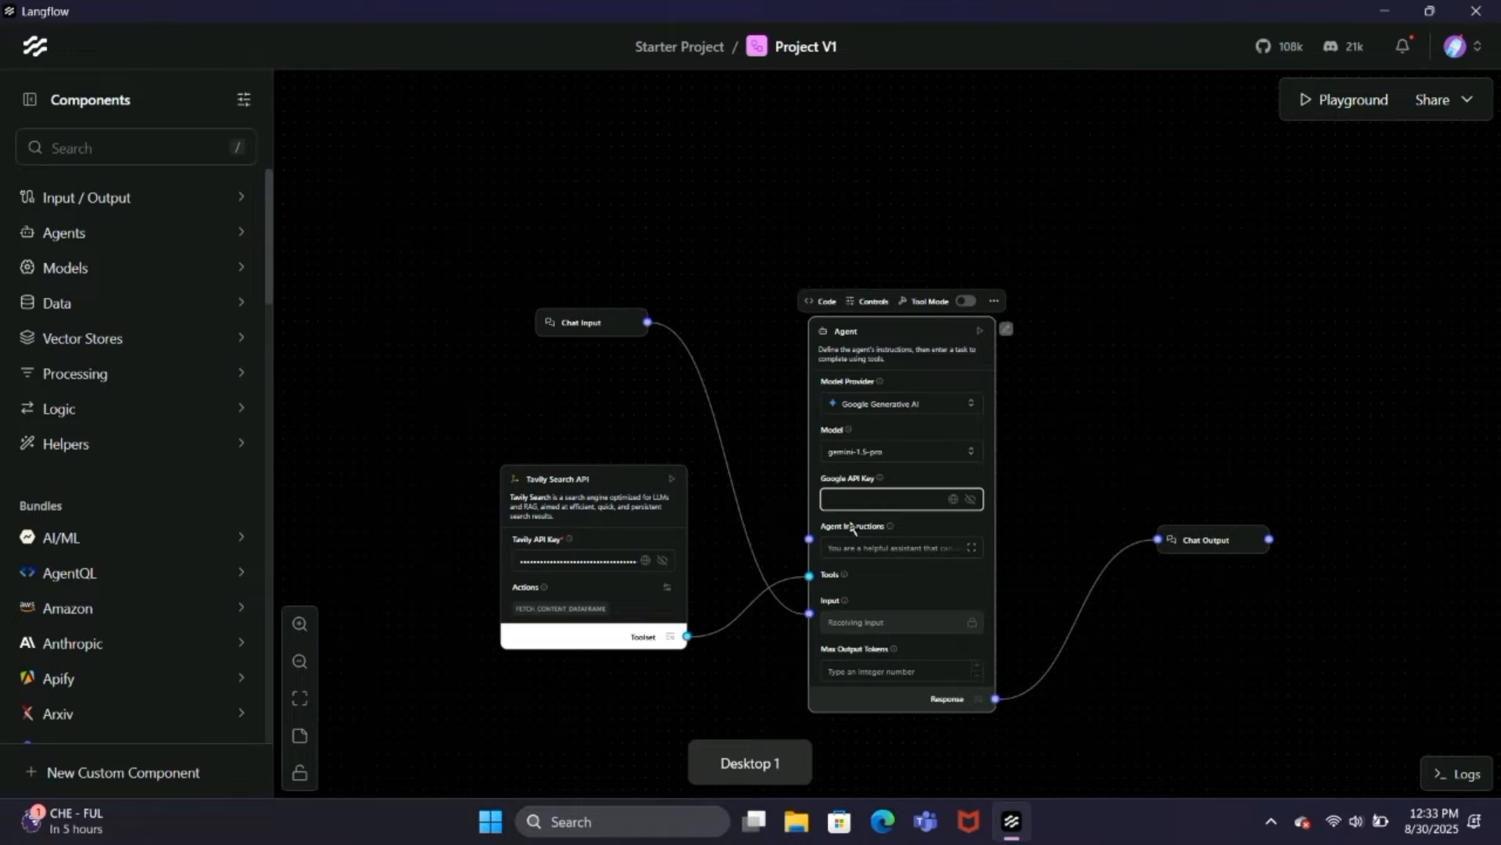
pyautogui.hotkey('ctrl', 'v')
pyautogui.click(1085, 467)
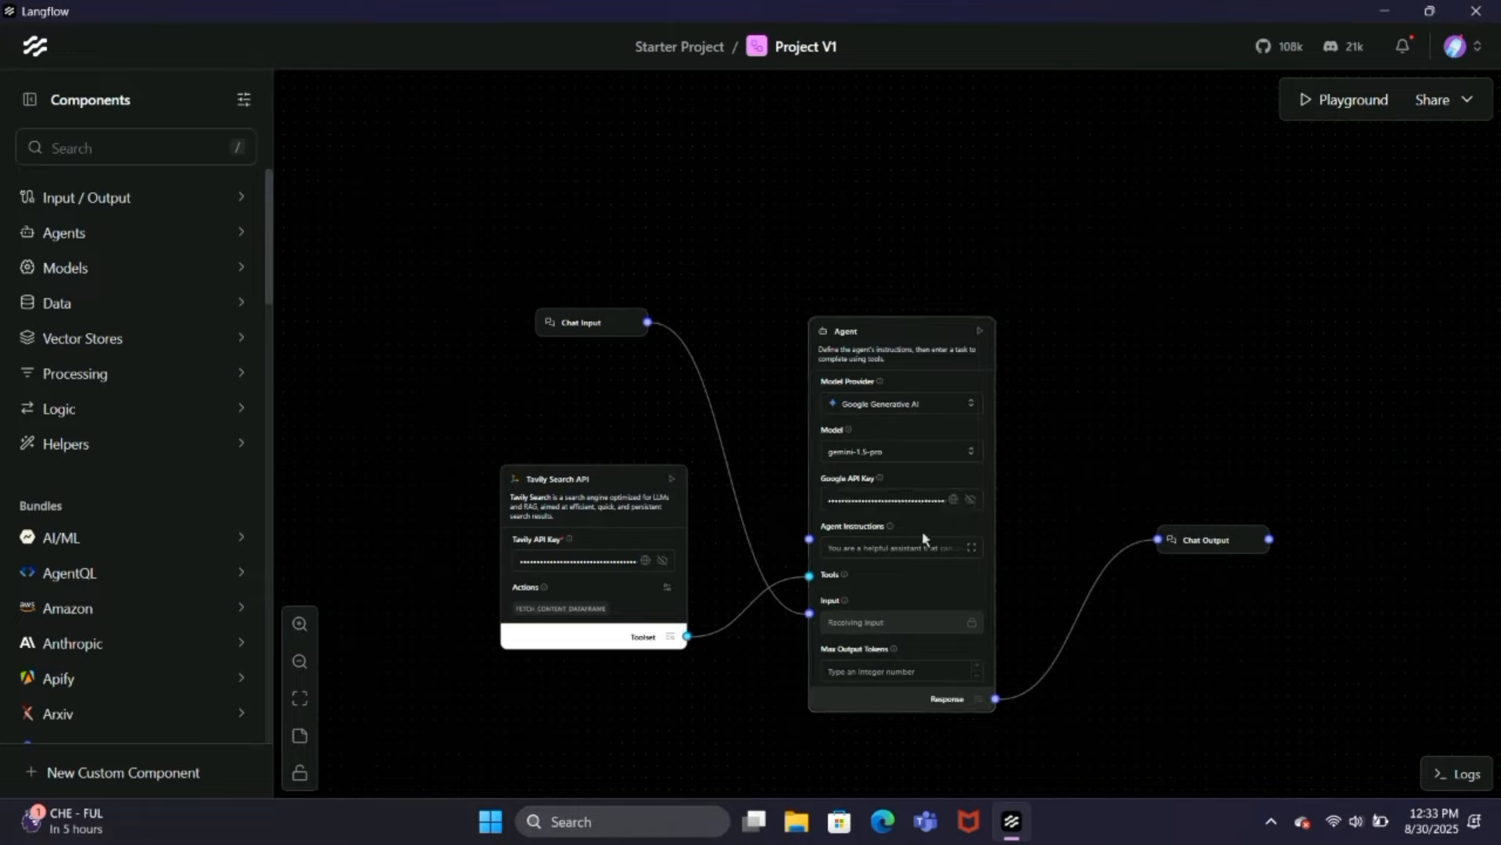
# Step: Set the Agent's model to gemini-2.0-flash-001
pyautogui.click(887, 452)
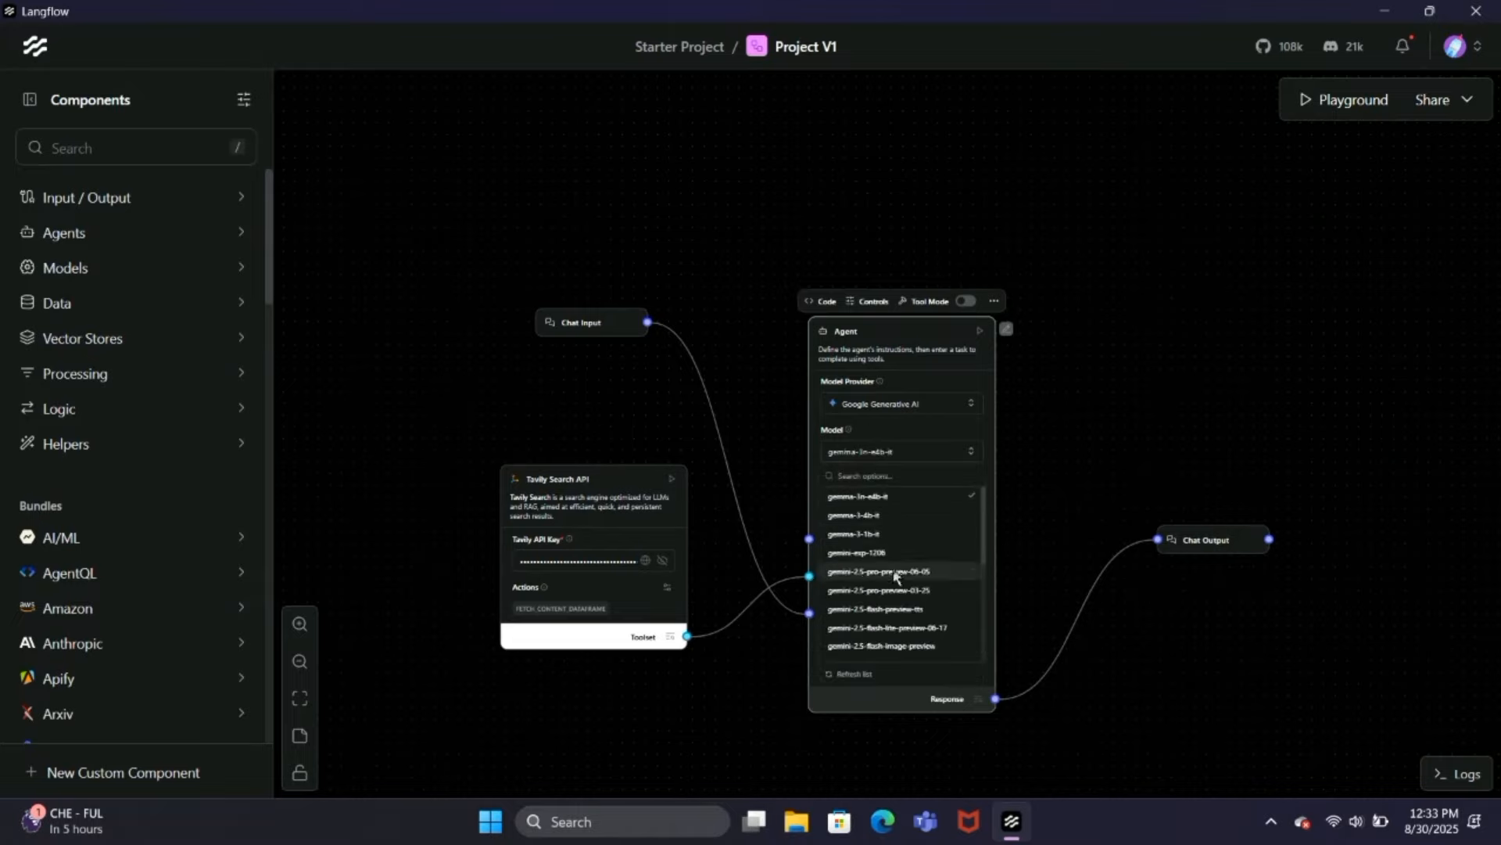
pyautogui.scroll(-5, 896, 576)
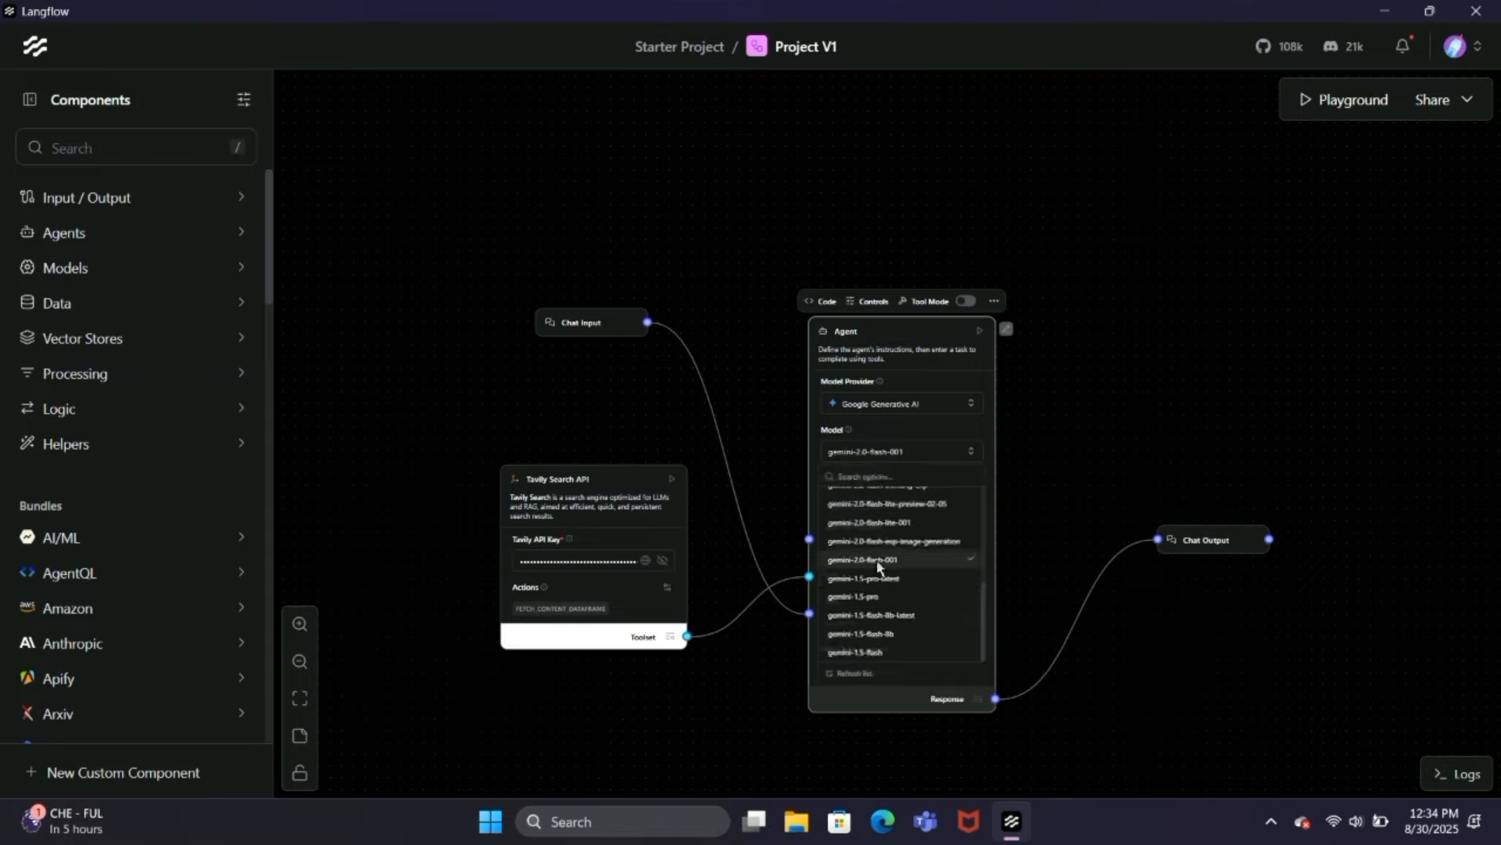
# Step: Select gemini-2.0-flash-001 in the Agent's model list and close the list
pyautogui.click(866, 560)
pyautogui.click(1135, 466)
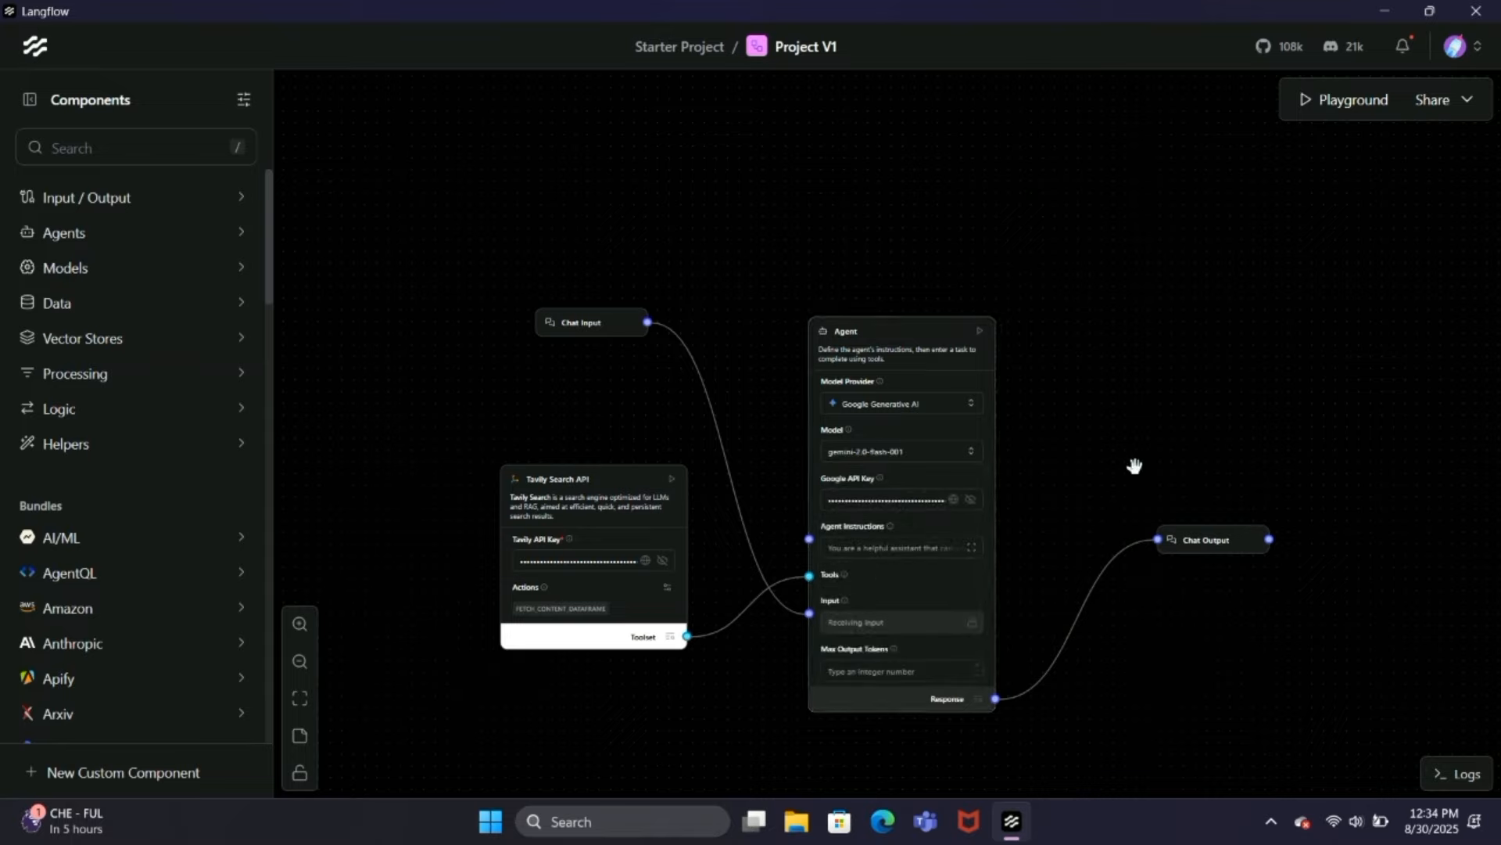
pyautogui.scroll(-1, 1135, 467)
pyautogui.moveTo(1134, 466); pyautogui.dragTo(1040, 420)
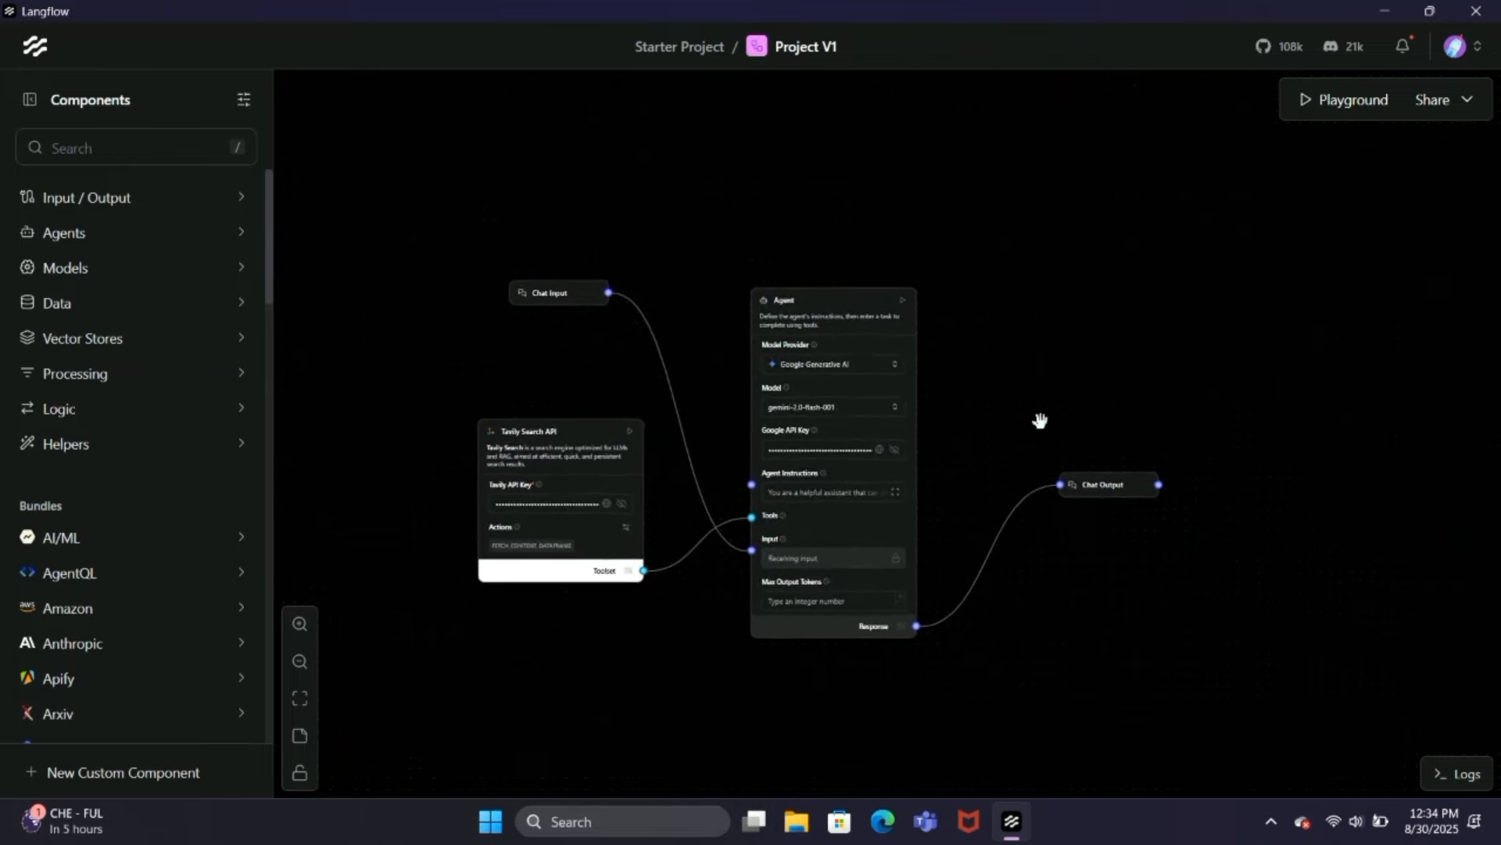
# Step: In the Playground, ask the agent "What is the current price of mac book pro" and check the price in its answer
pyautogui.click(1337, 114)
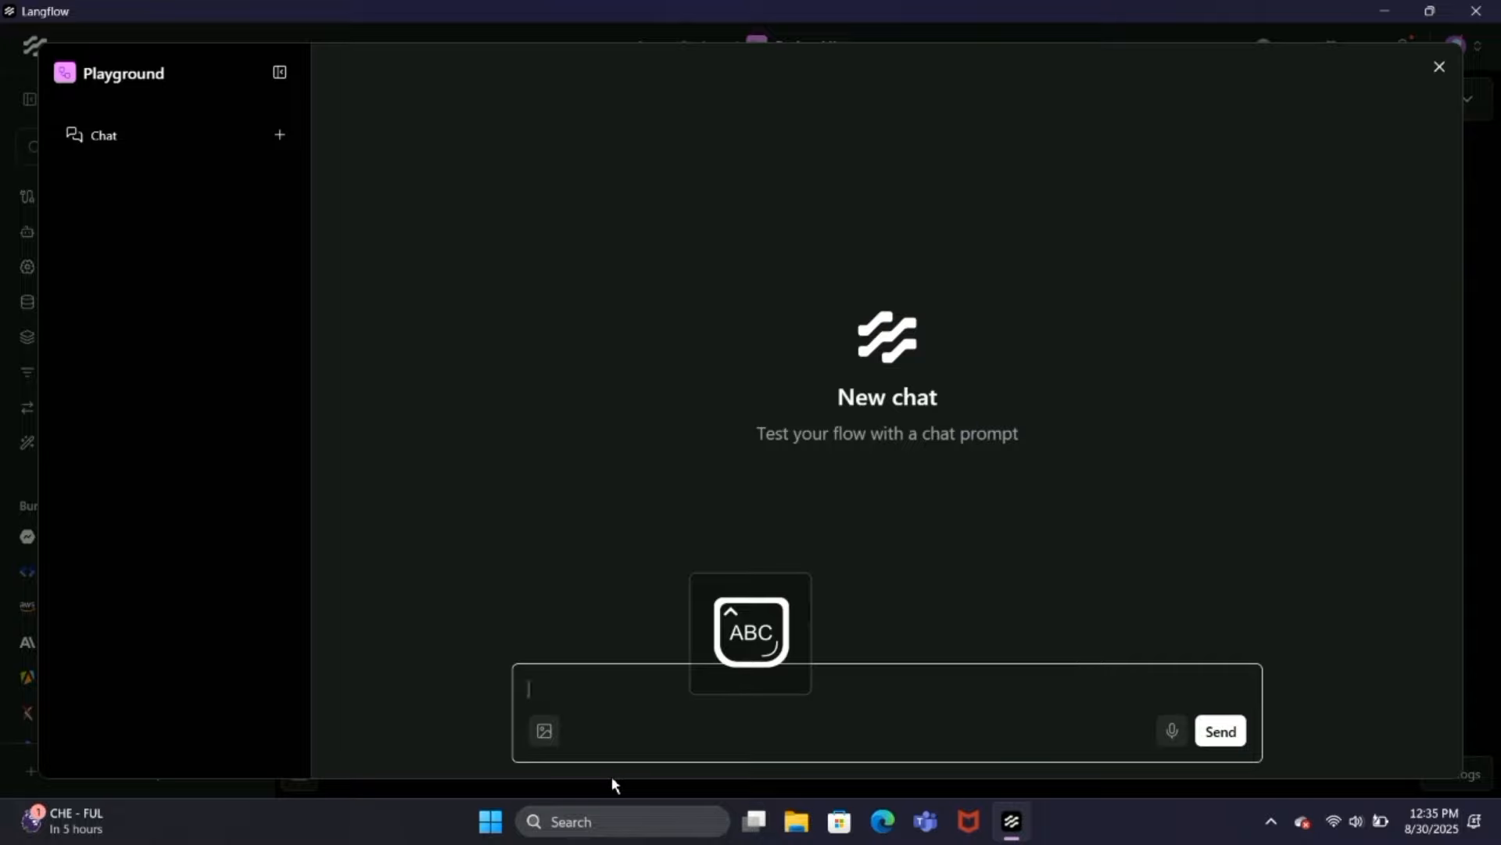
pyautogui.write('W')
pyautogui.press('capslock')
pyautogui.write('hat is the curr')
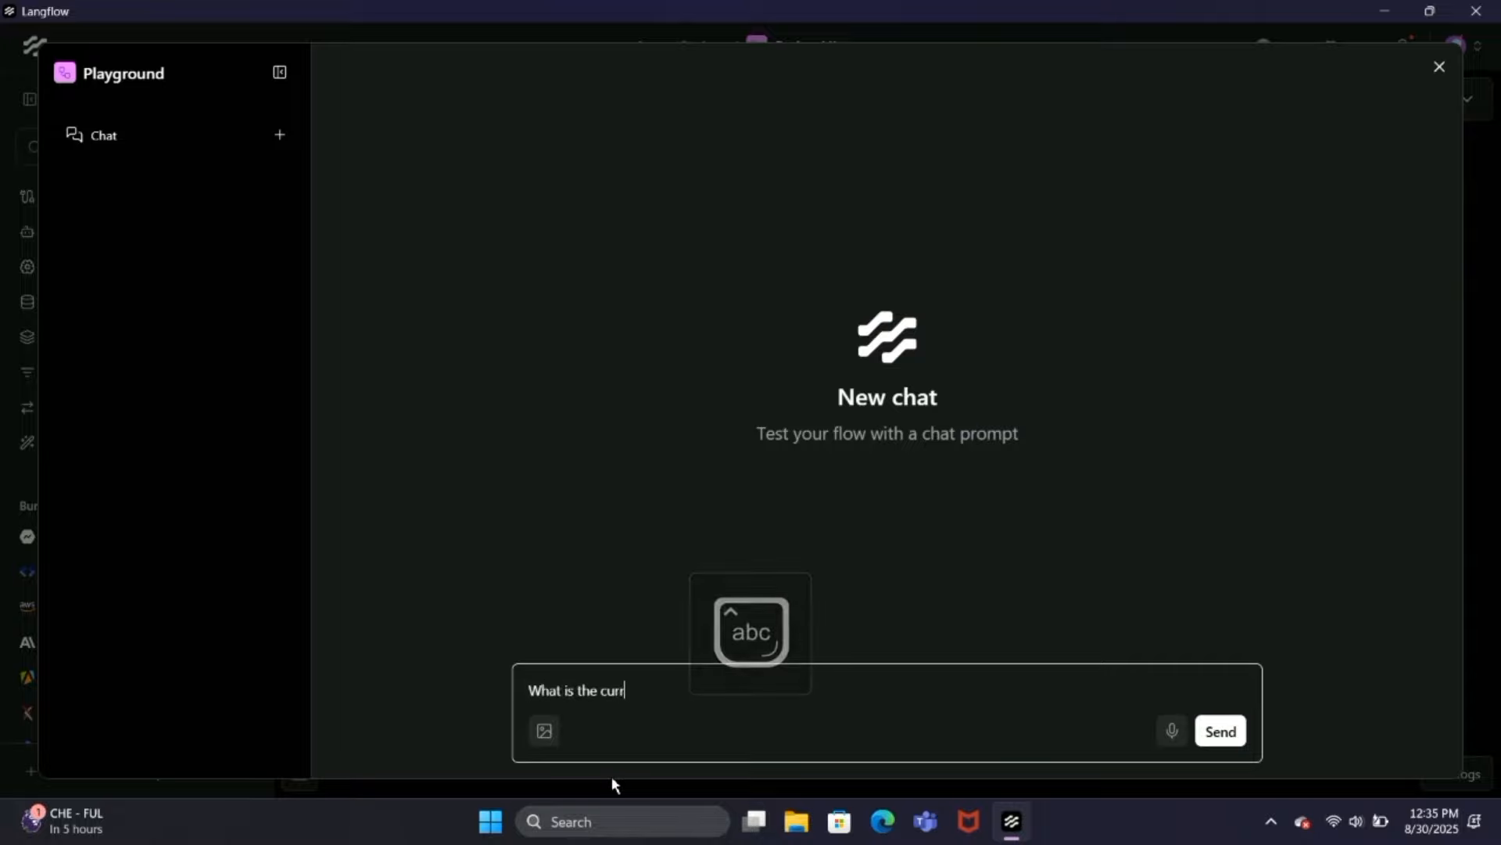
pyautogui.write('ent price ')
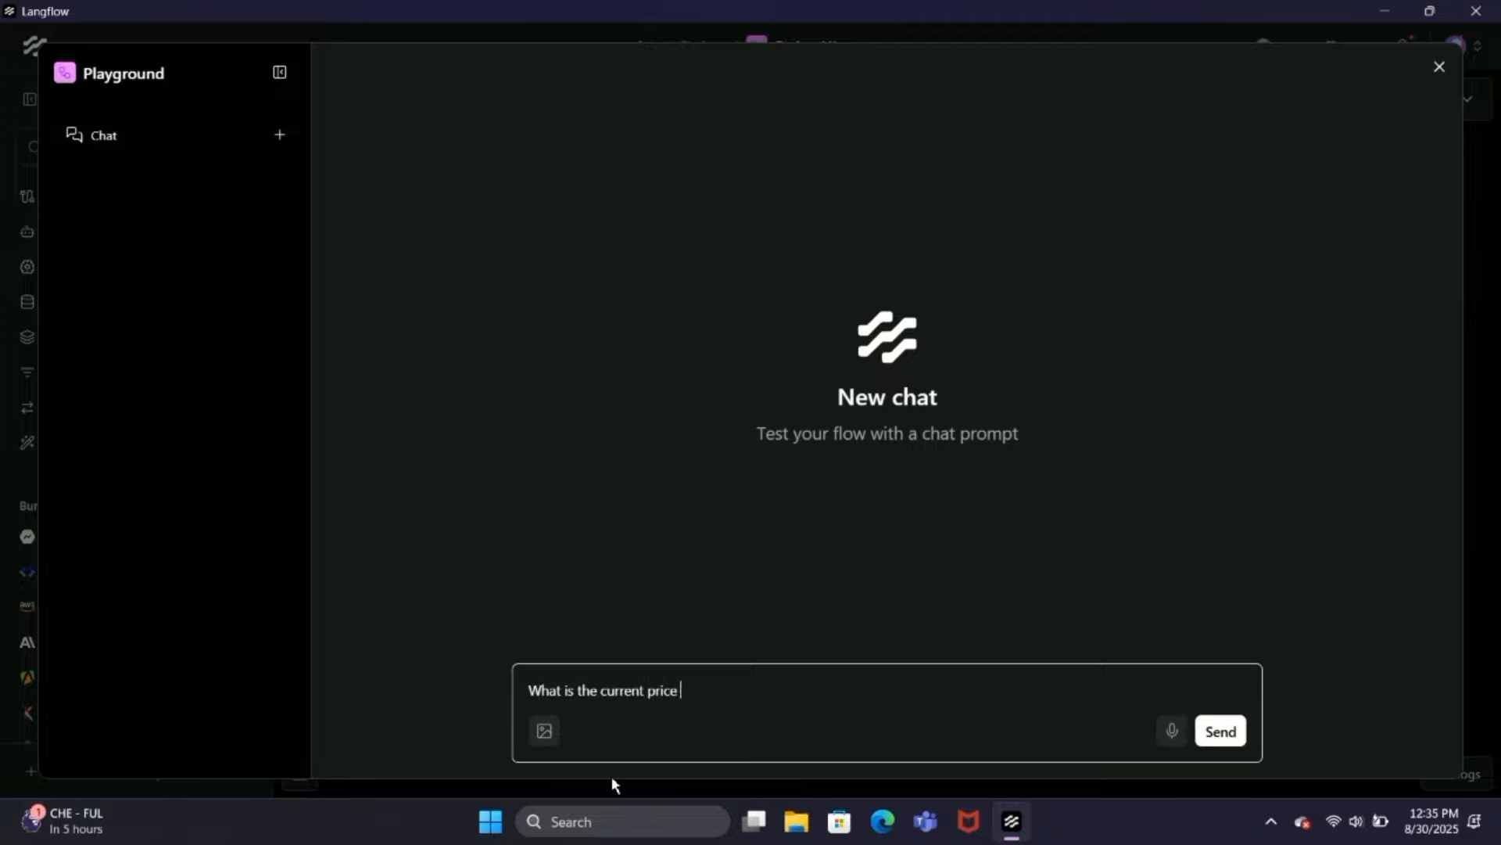
pyautogui.write('of mac book pro')
pyautogui.click(1231, 733)
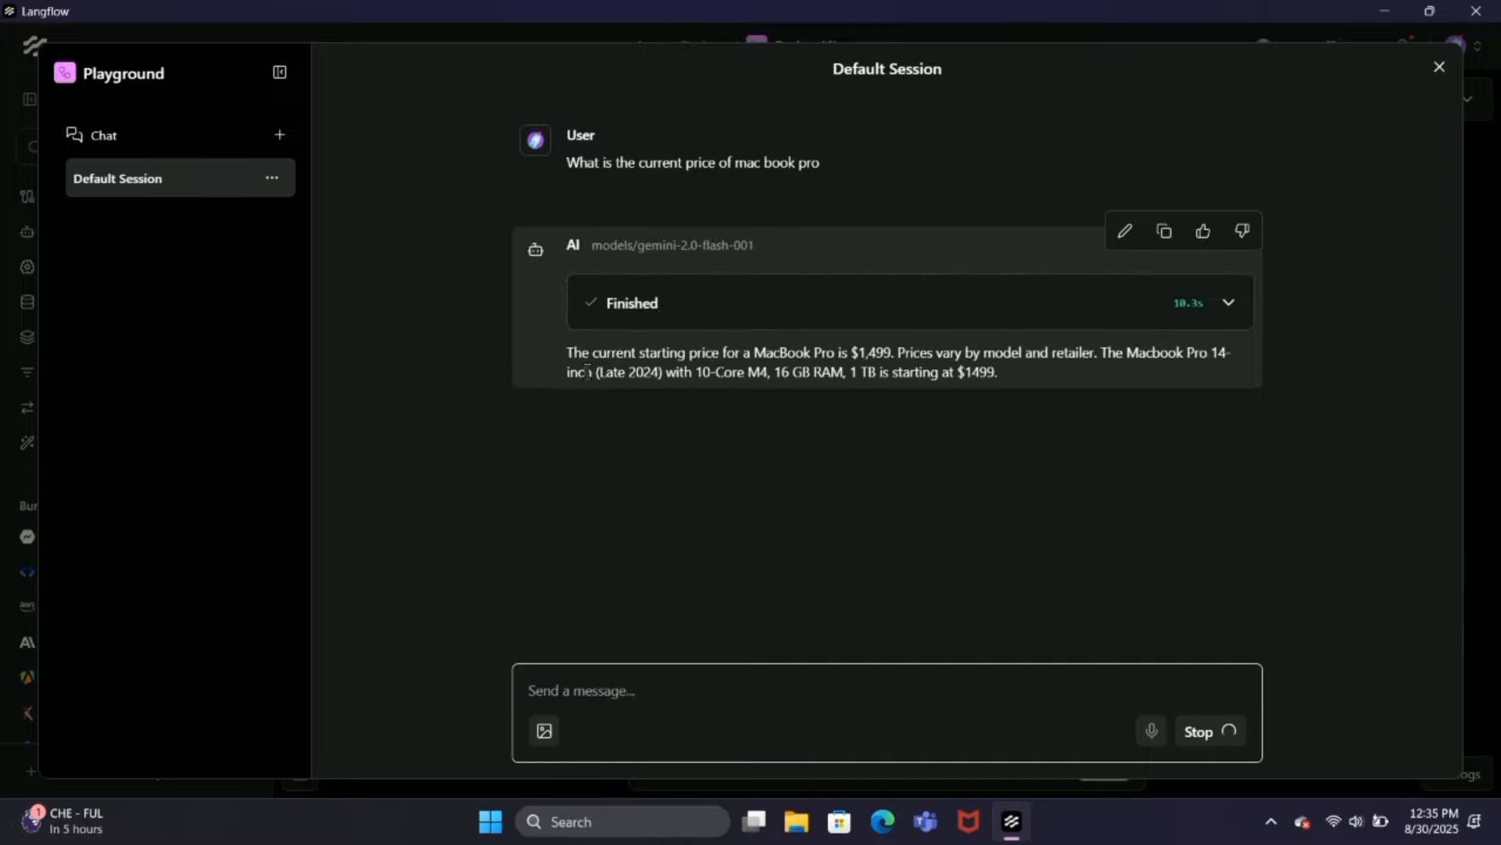
pyautogui.moveTo(896, 352); pyautogui.dragTo(861, 354)
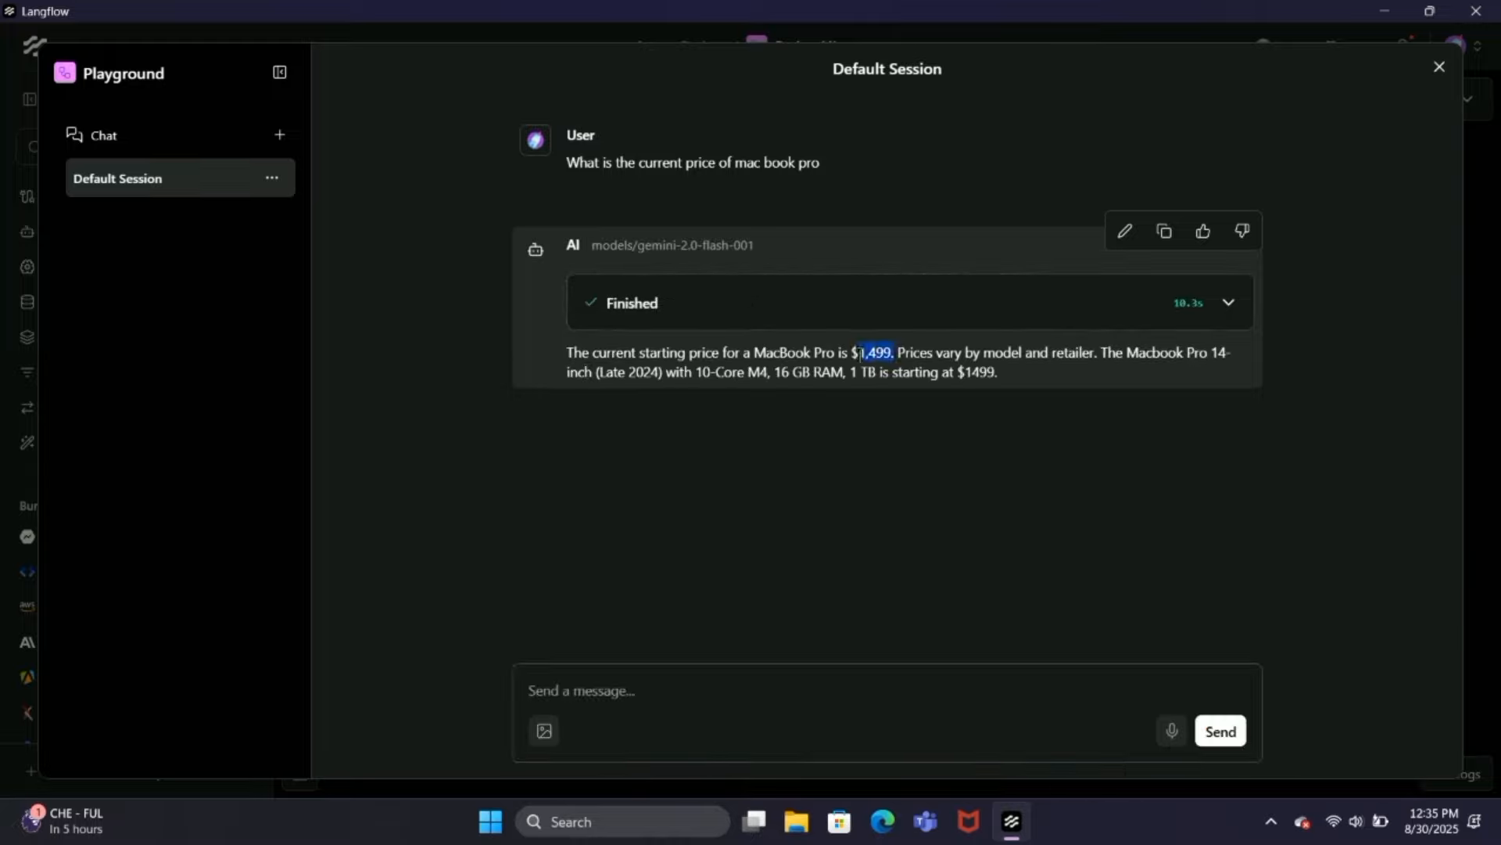
pyautogui.click(861, 353)
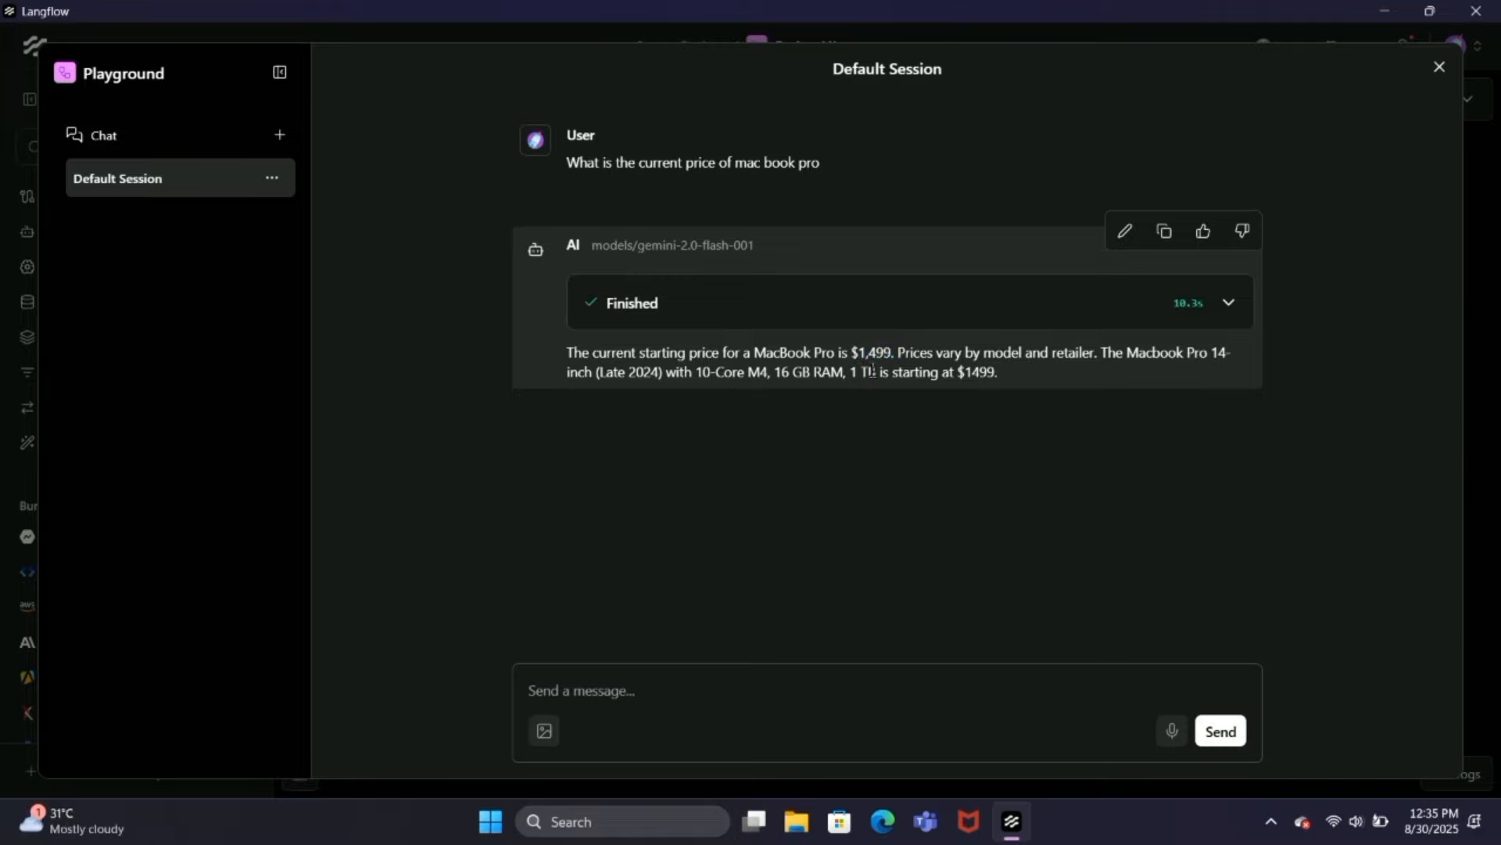
# Step: Send the agent a second question about a current currency rate, beginning "What is the current rate of"
pyautogui.click(817, 697)
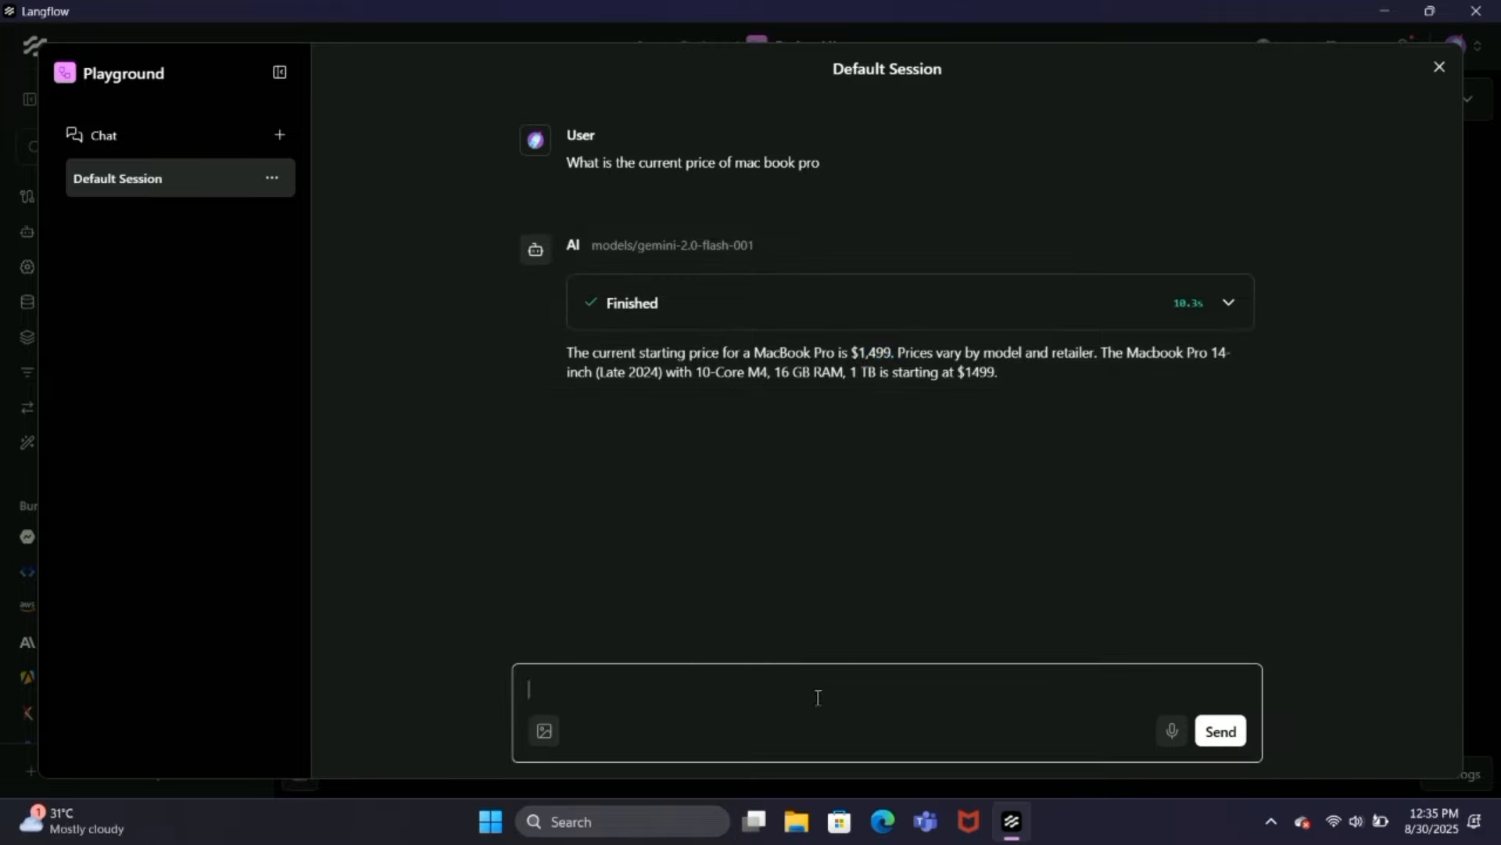
pyautogui.press('capslock')
pyautogui.write('W')
pyautogui.press('capslock')
pyautogui.write('hat')
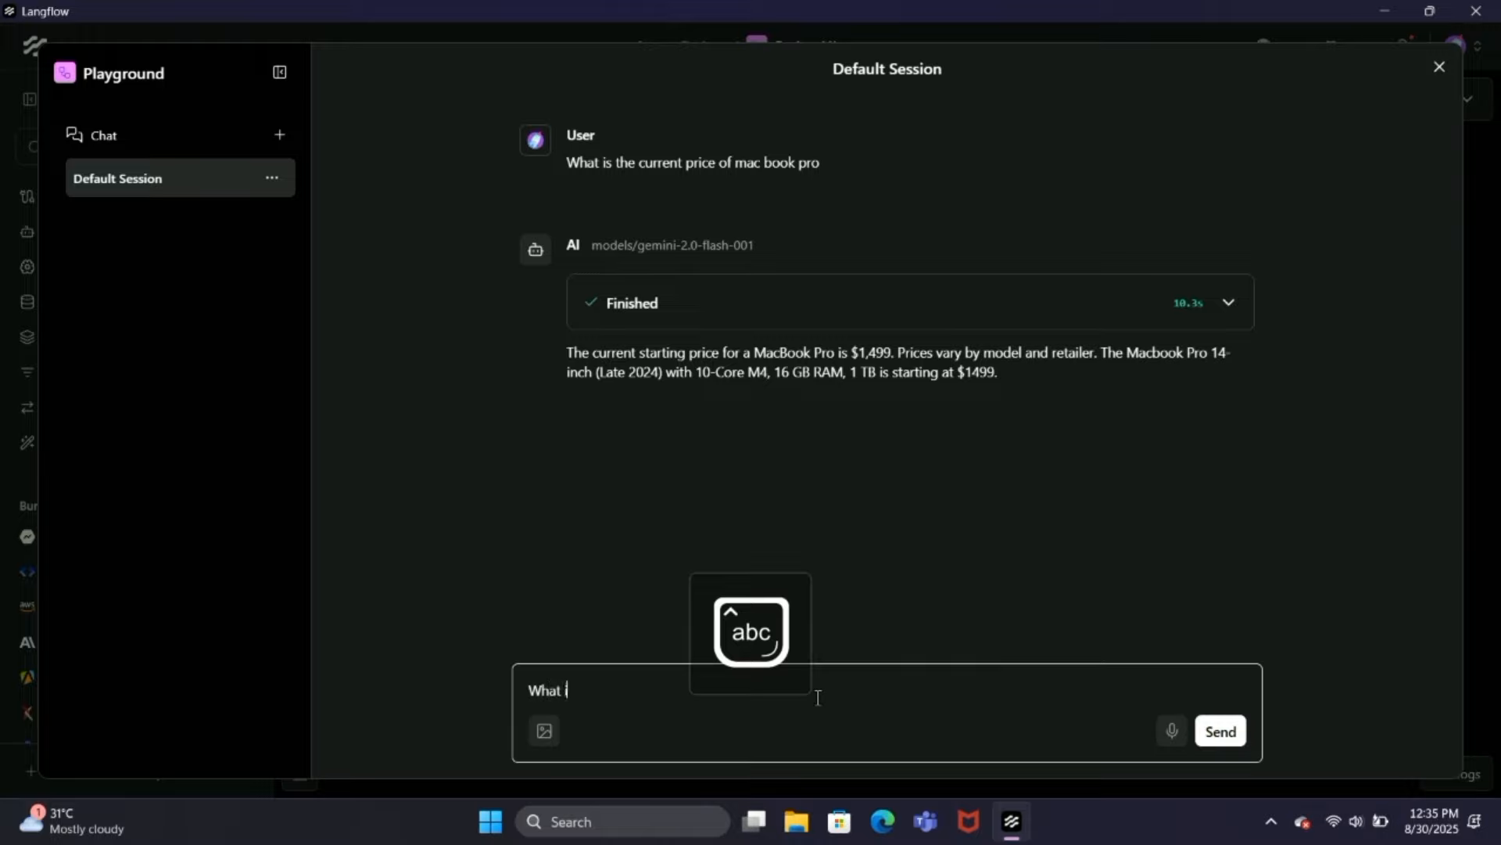
pyautogui.write(' is the current r')
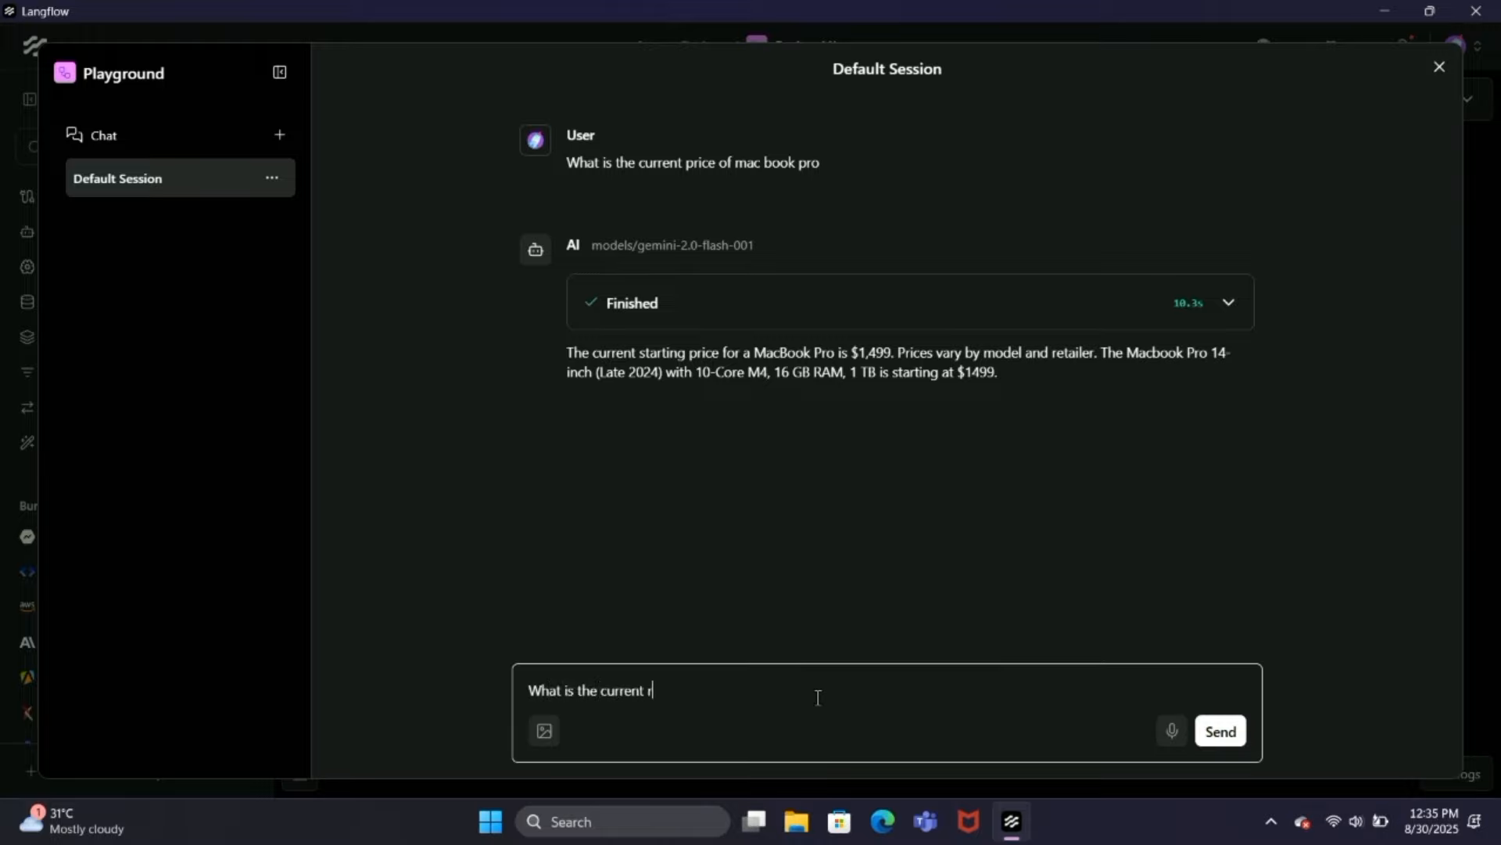
pyautogui.write('ate of')
pyautogui.press('capslock')
pyautogui.write('USD')
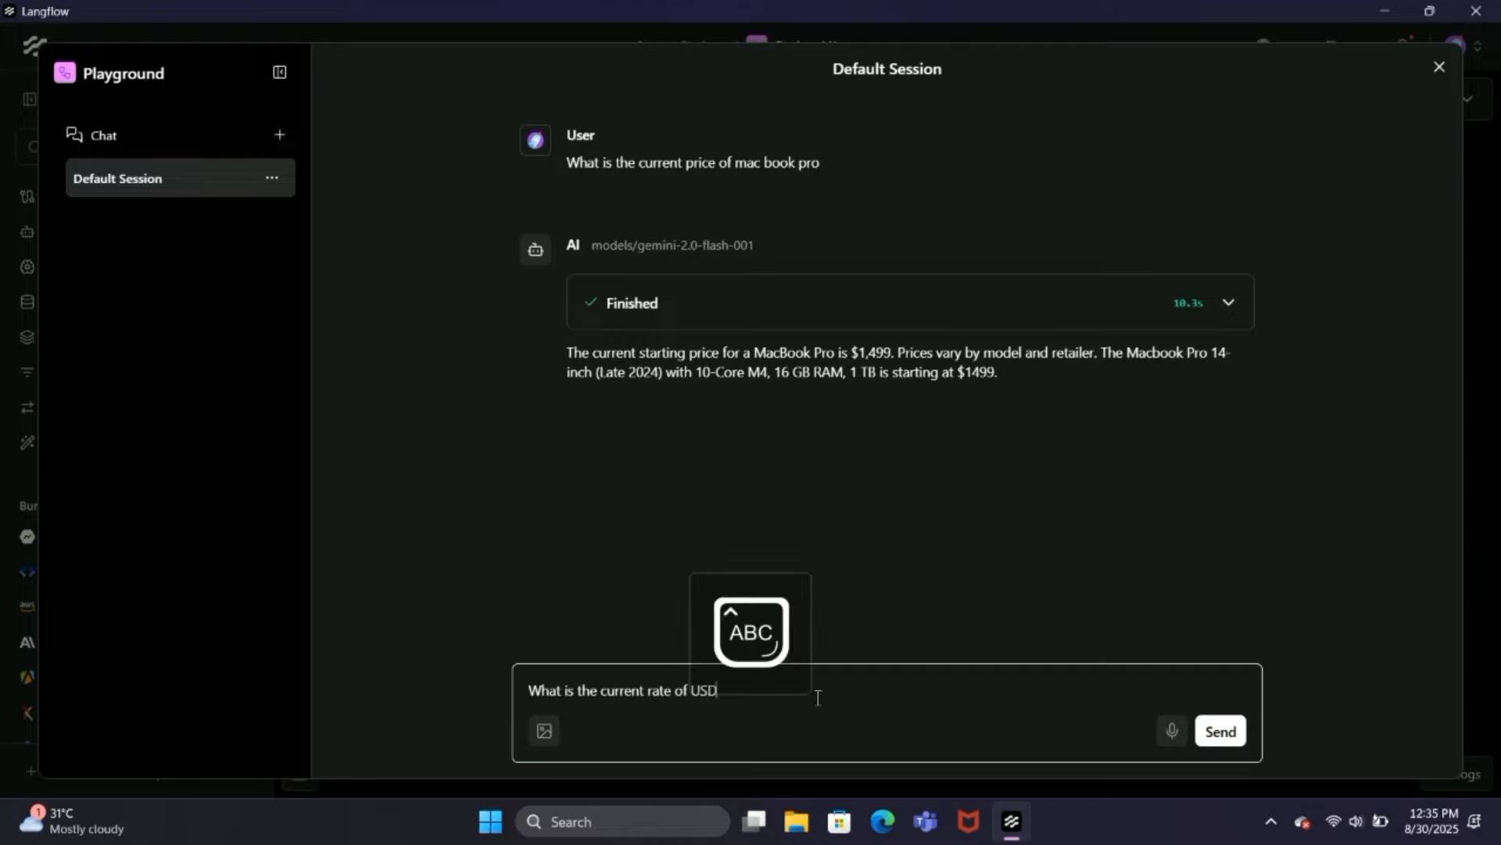
pyautogui.press('capslock')
pyautogui.write('to')
pyautogui.press('capslock')
pyautogui.write('EUR')
pyautogui.press('capslock')
pyautogui.press('Return')
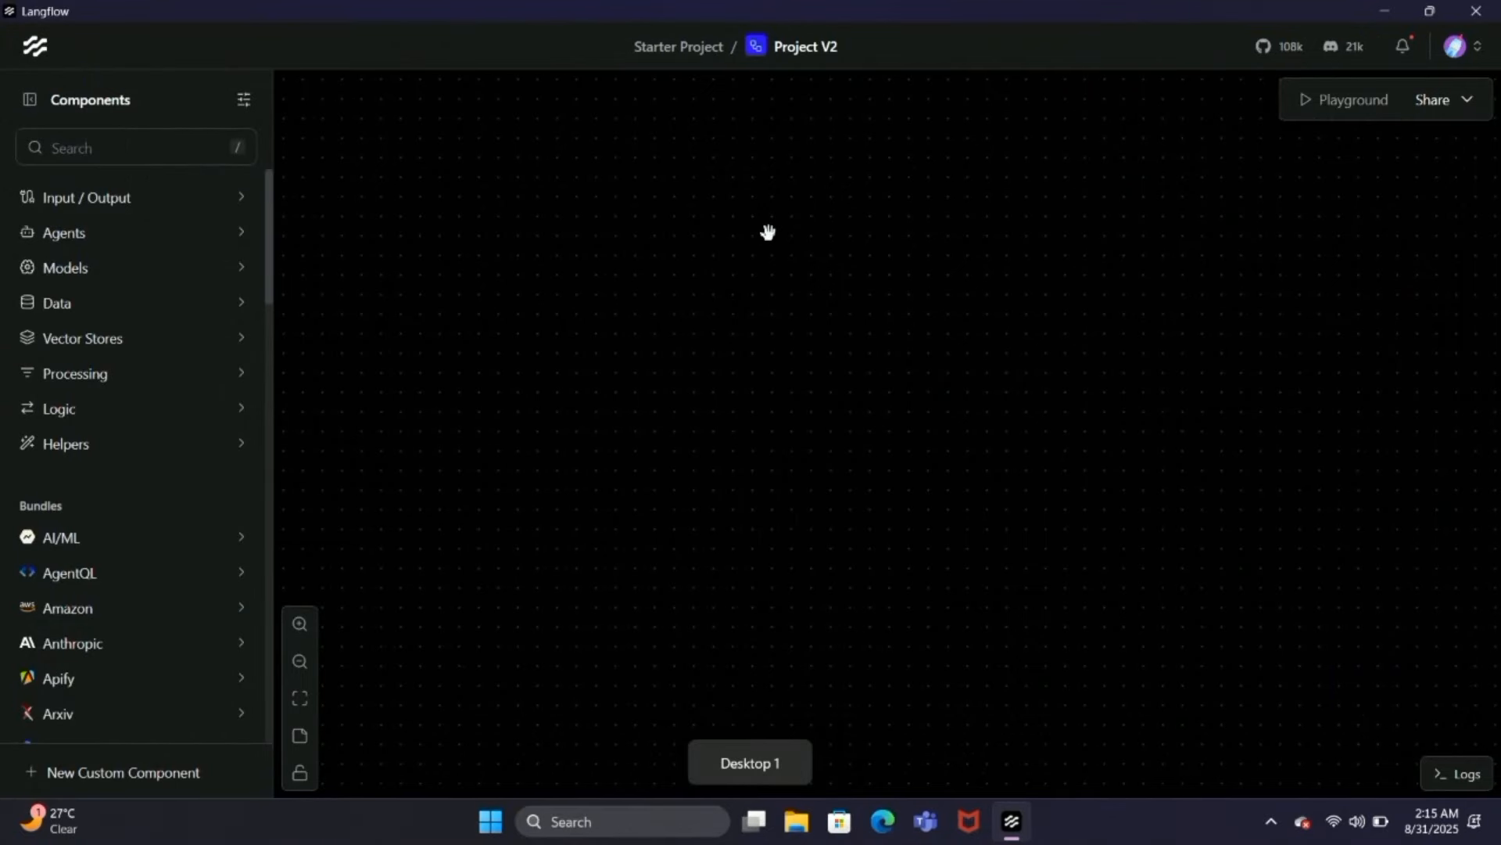
# Step: Add an Agent, a Chat Input and a Chat Output component to the empty Project V2 canvas
pyautogui.click(164, 235)
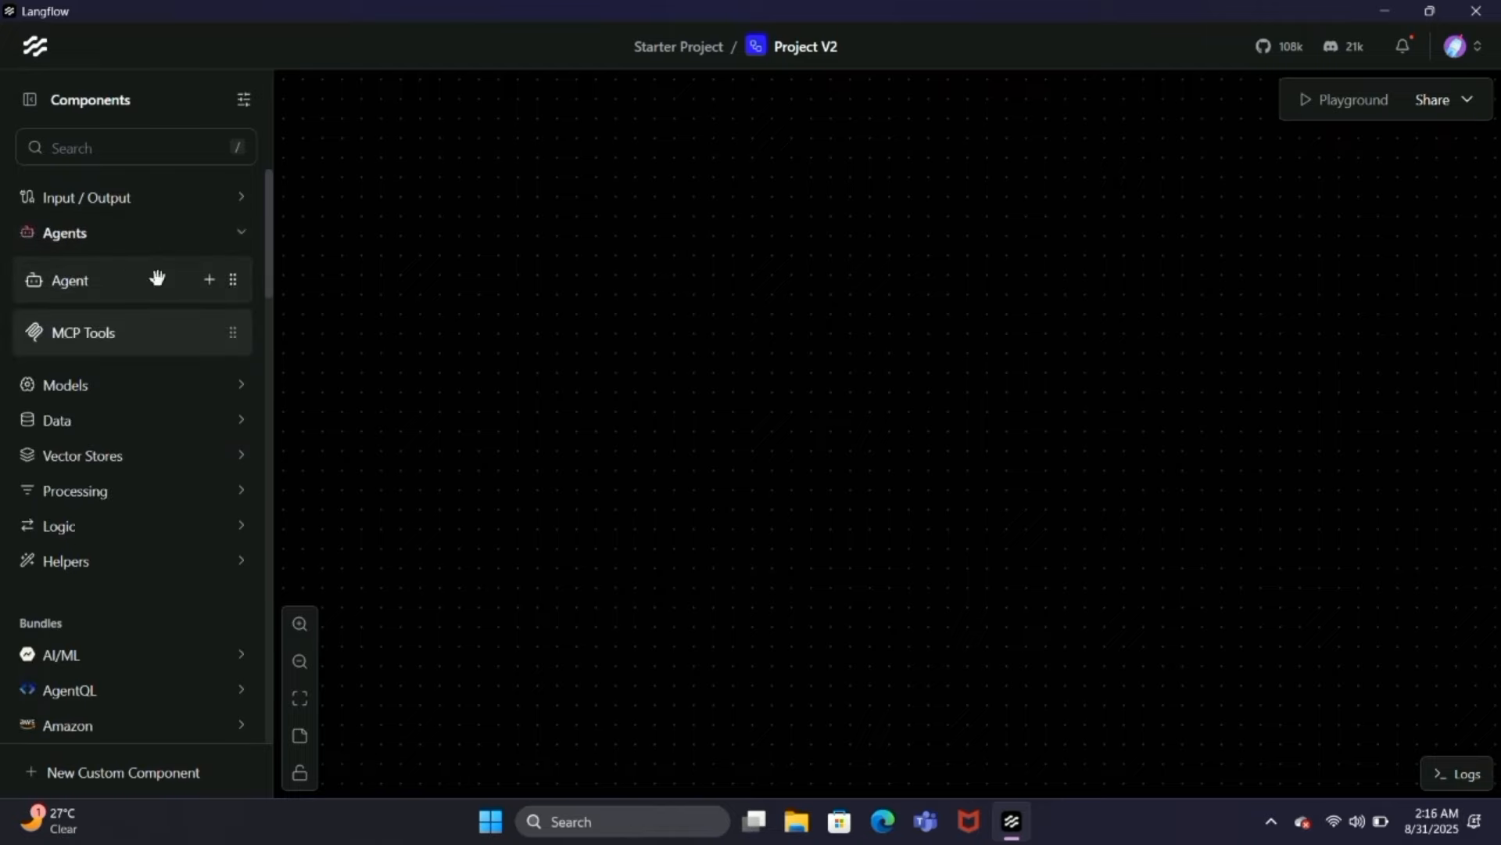
pyautogui.moveTo(157, 278); pyautogui.dragTo(767, 302)
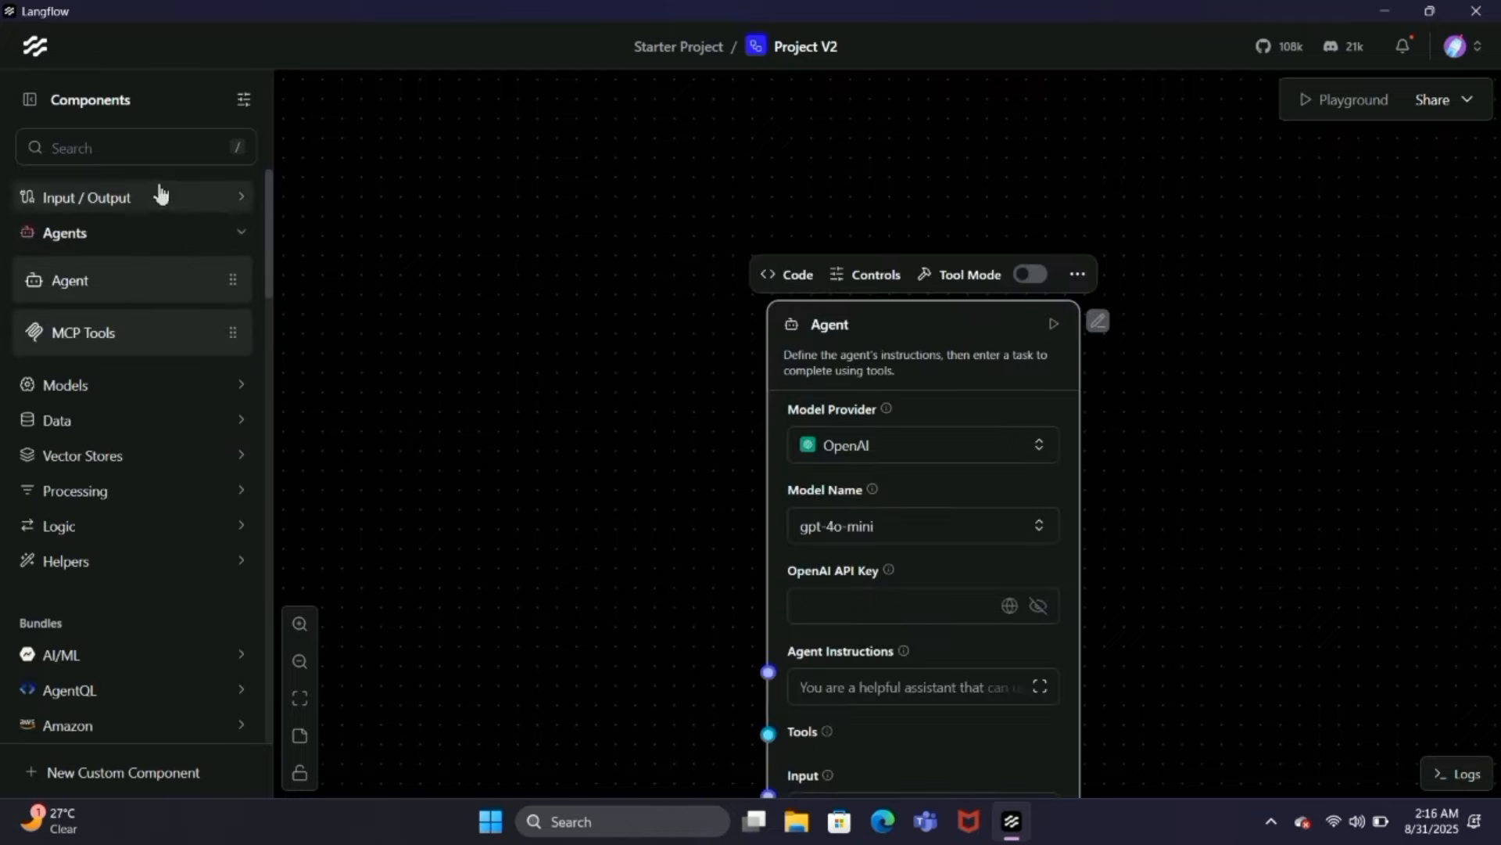
pyautogui.click(223, 199)
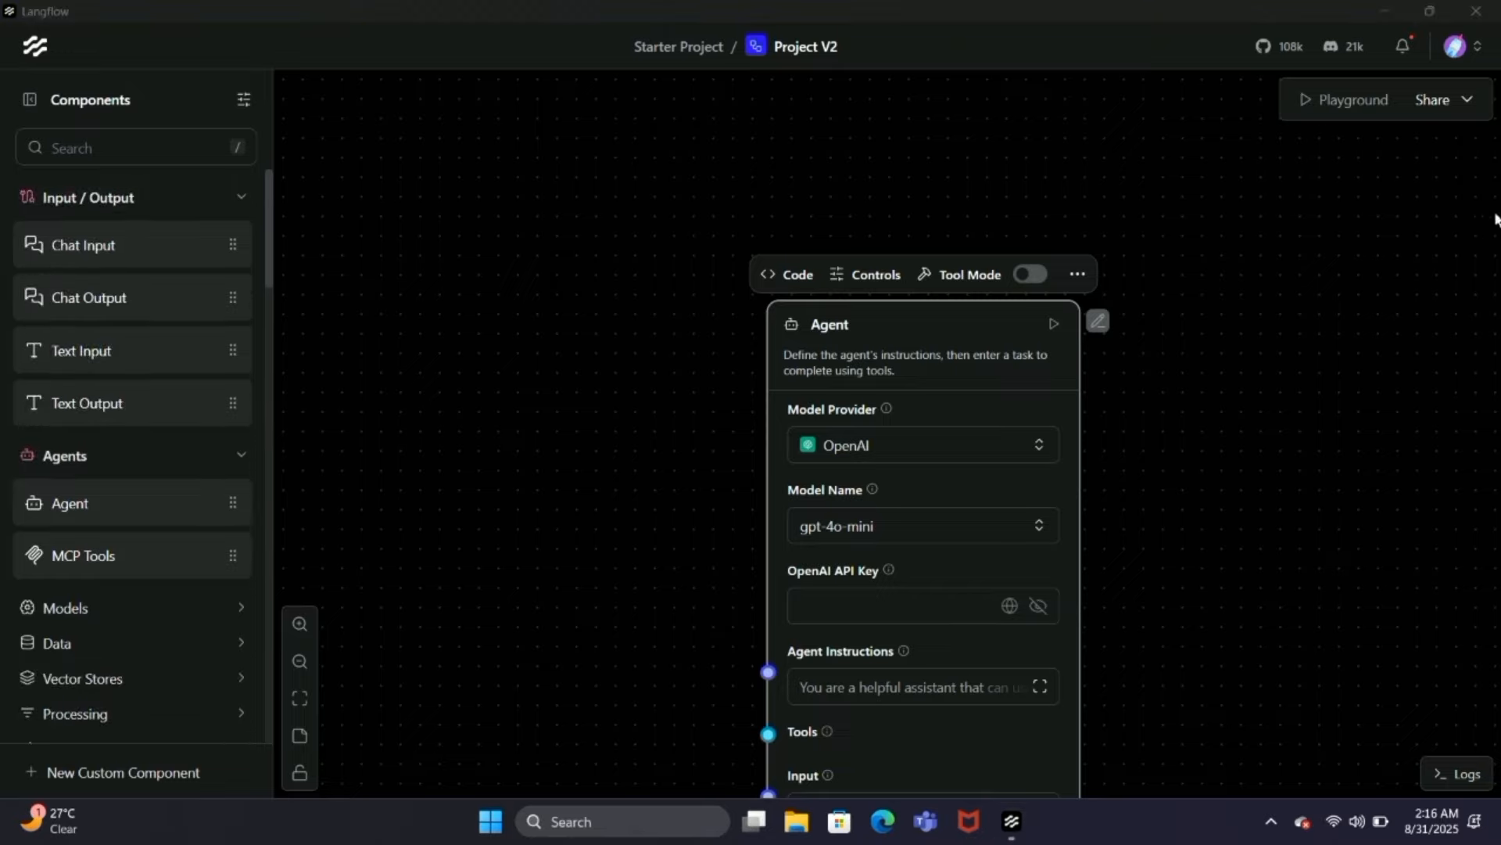
pyautogui.moveTo(130, 239); pyautogui.dragTo(617, 469)
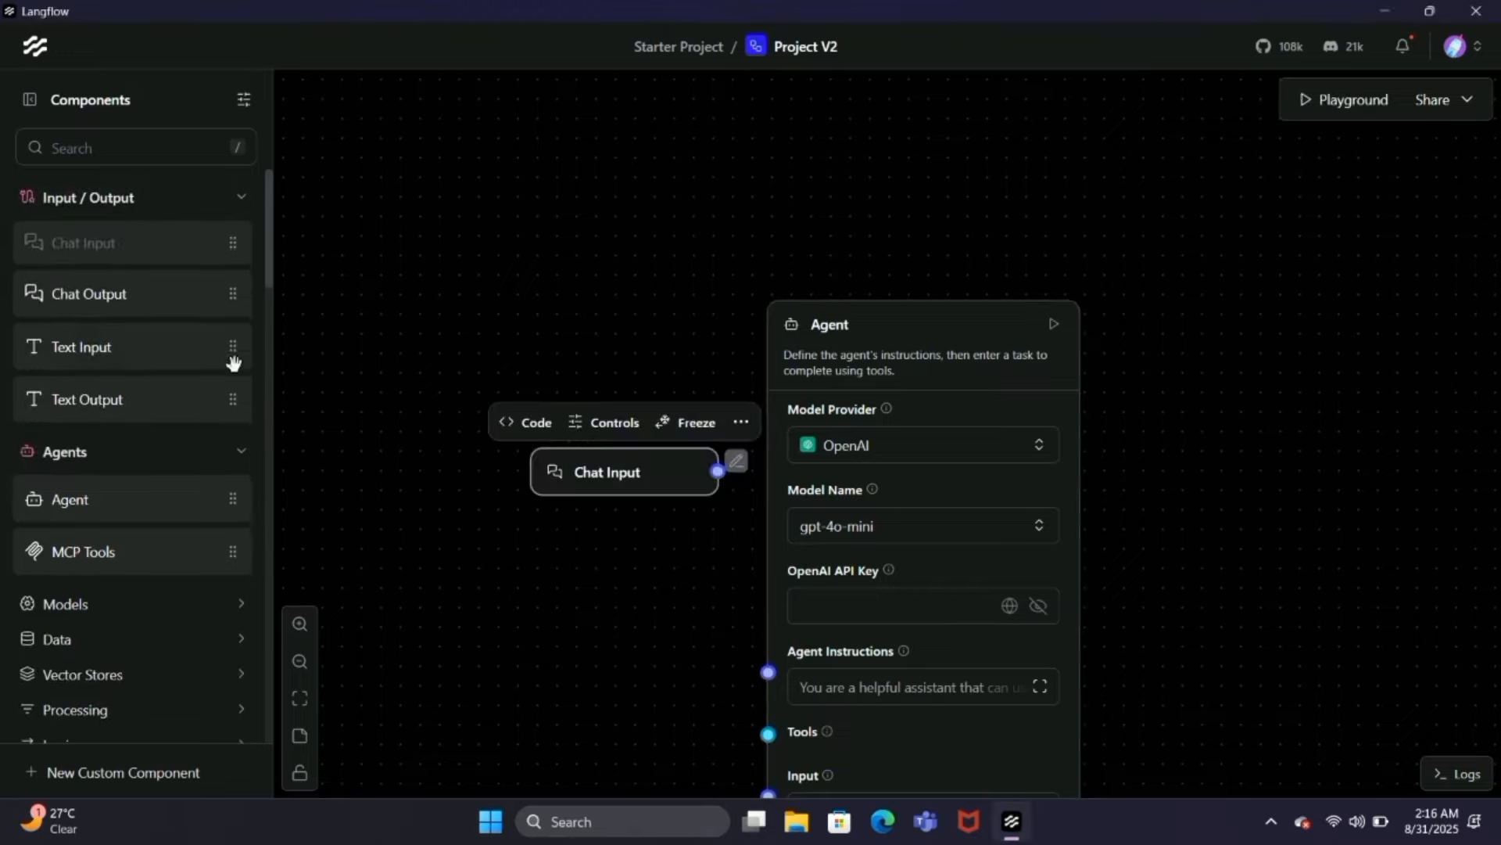
pyautogui.moveTo(110, 298); pyautogui.dragTo(727, 567)
# Step: Search the components for "tavi", add Tavily Search API to the canvas, and connect Chat Input to the Agent's Input
pyautogui.click(169, 147)
pyautogui.write('t')
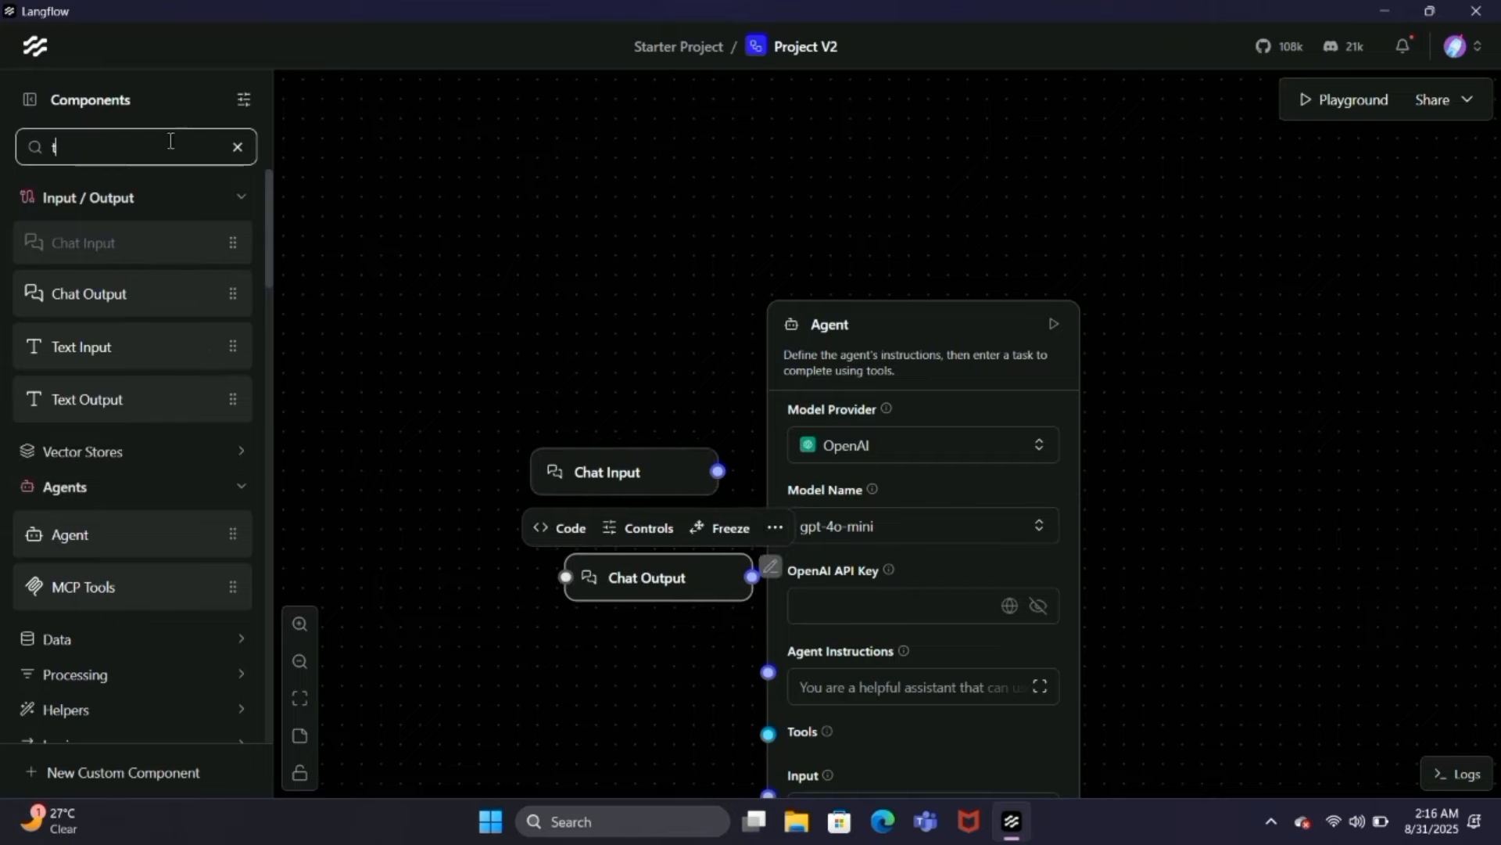
pyautogui.write('avi')
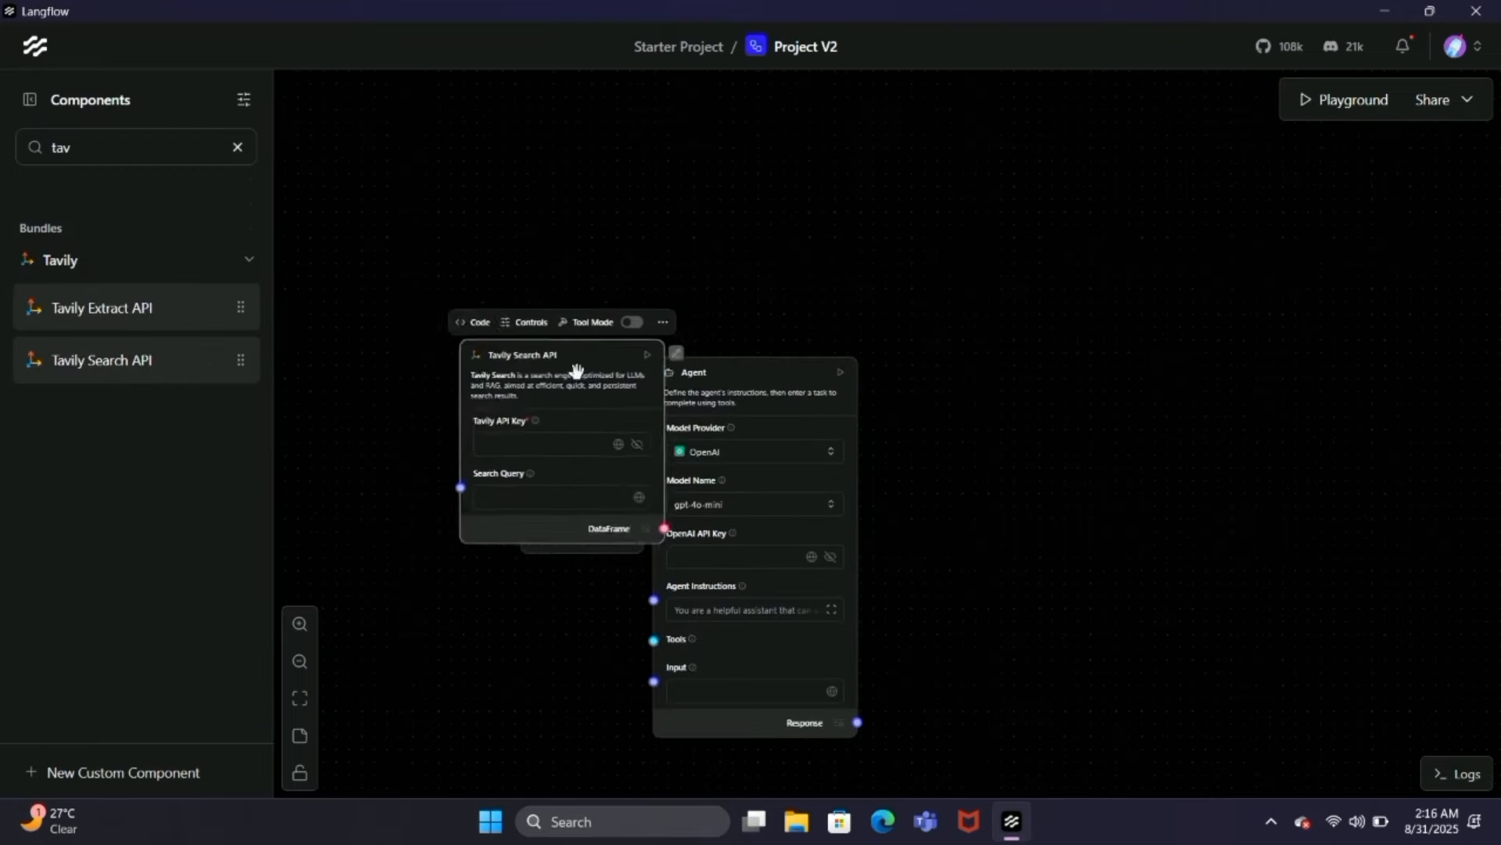
pyautogui.moveTo(576, 372); pyautogui.dragTo(412, 322)
pyautogui.press('Escape')
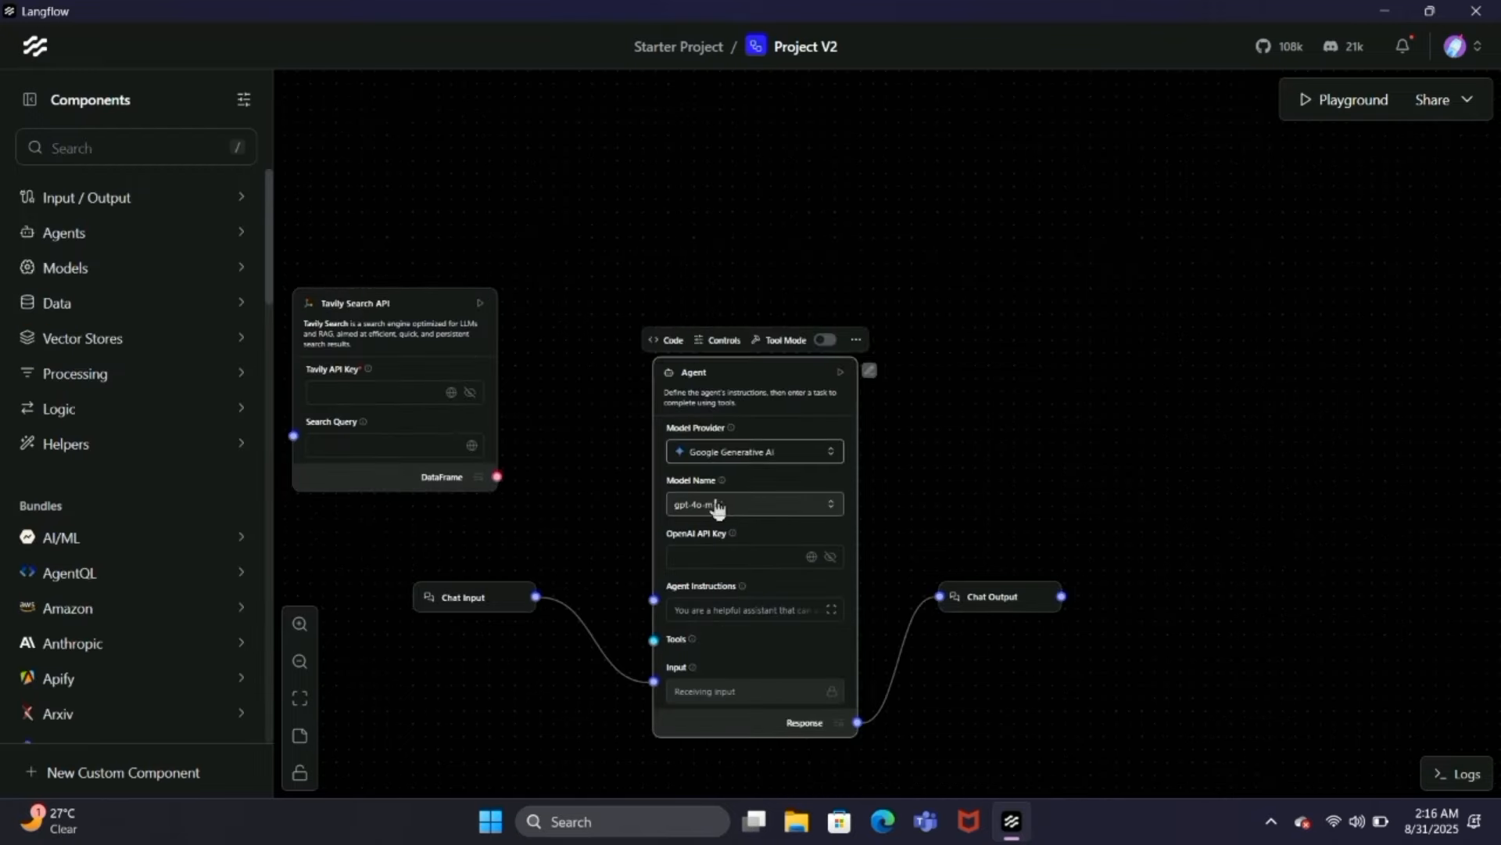
# Step: Connect the Agent's Response to Chat Output and configure the Agent with Google Generative AI, the Google API key and gemini-2.0-flash-001
pyautogui.click(735, 556)
pyautogui.hotkey('ctrl', 'v')
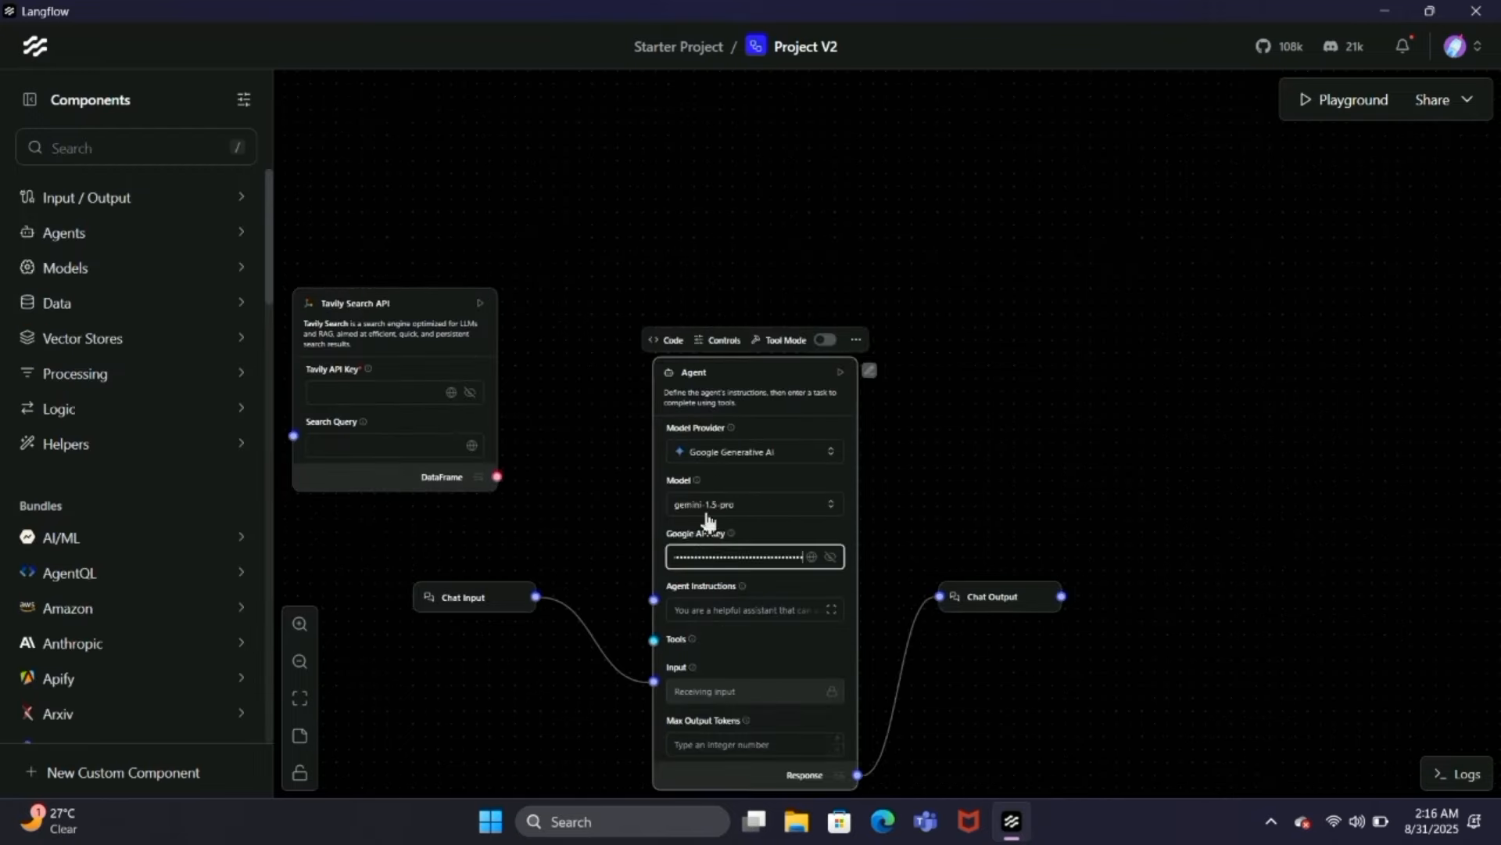
pyautogui.click(706, 504)
pyautogui.click(728, 595)
pyautogui.scroll(-2, 607, 526)
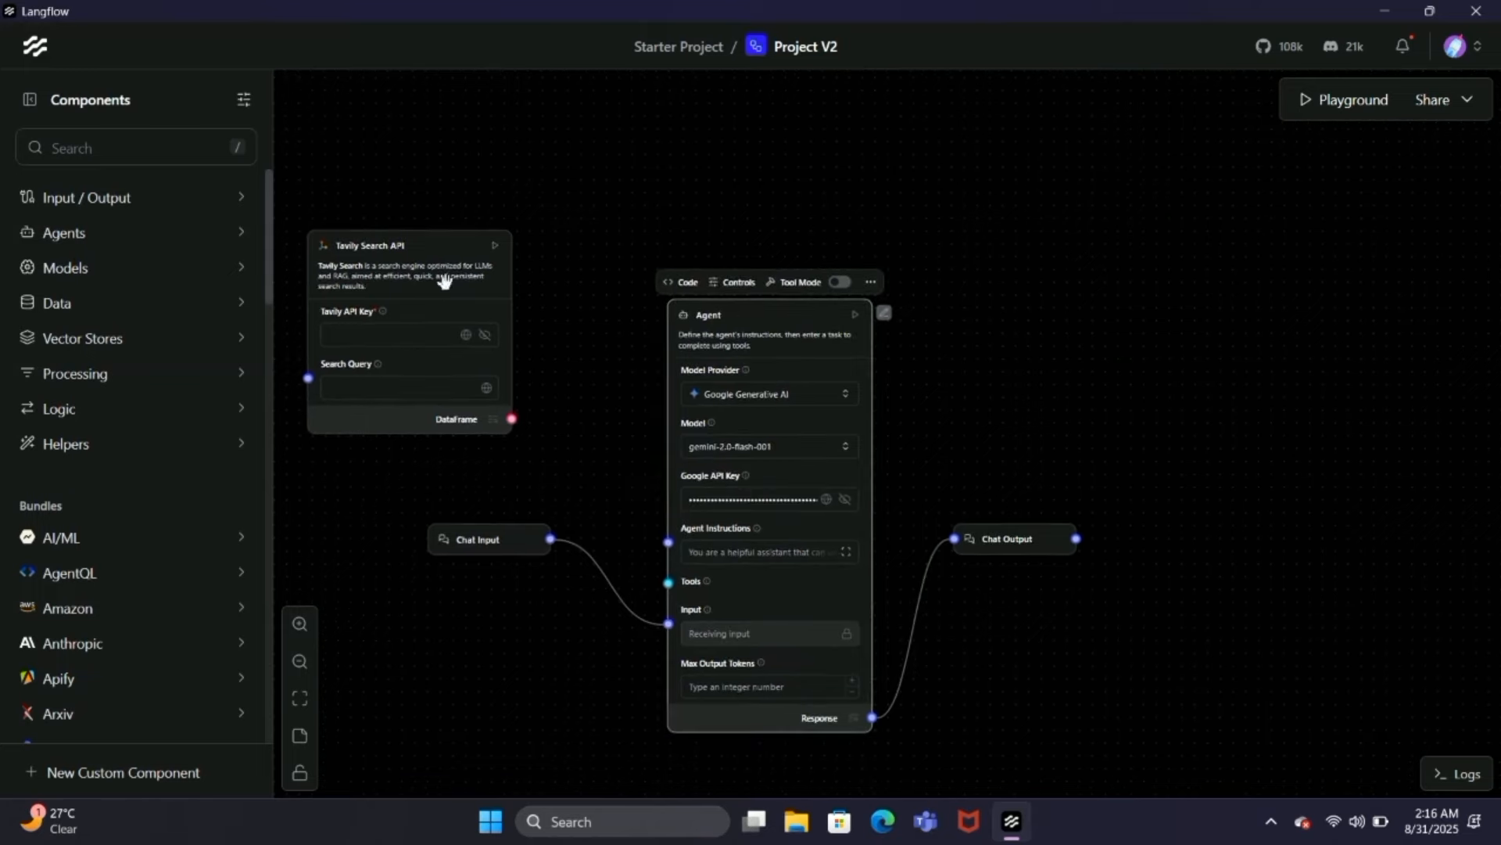
# Step: Paste the Tavily API key into the Tavily Search API component and enable its Tool Mode
pyautogui.click(391, 335)
pyautogui.press('super+v')
pyautogui.click(459, 575)
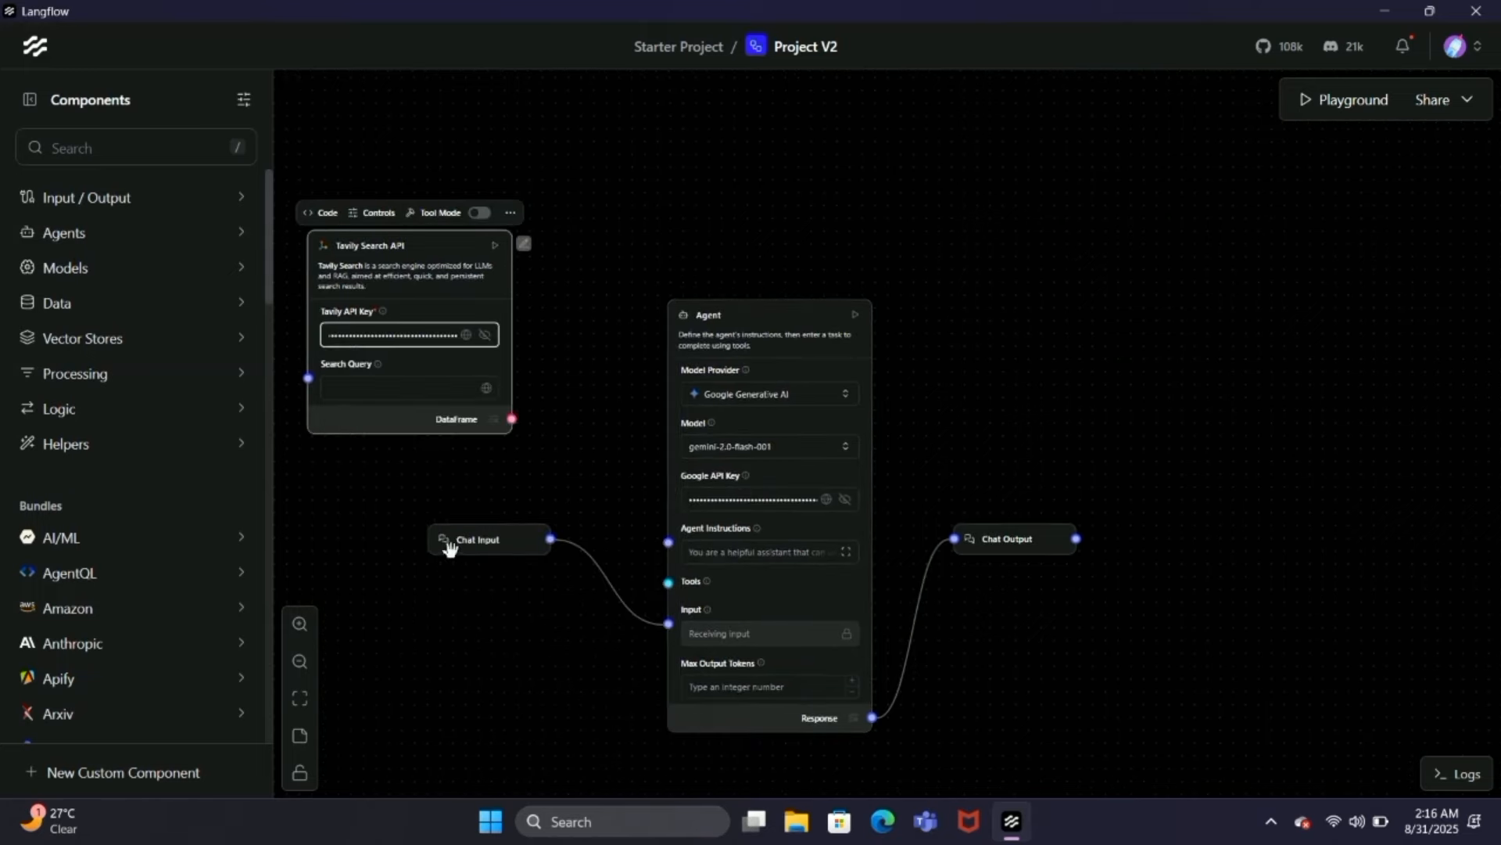
pyautogui.click(475, 213)
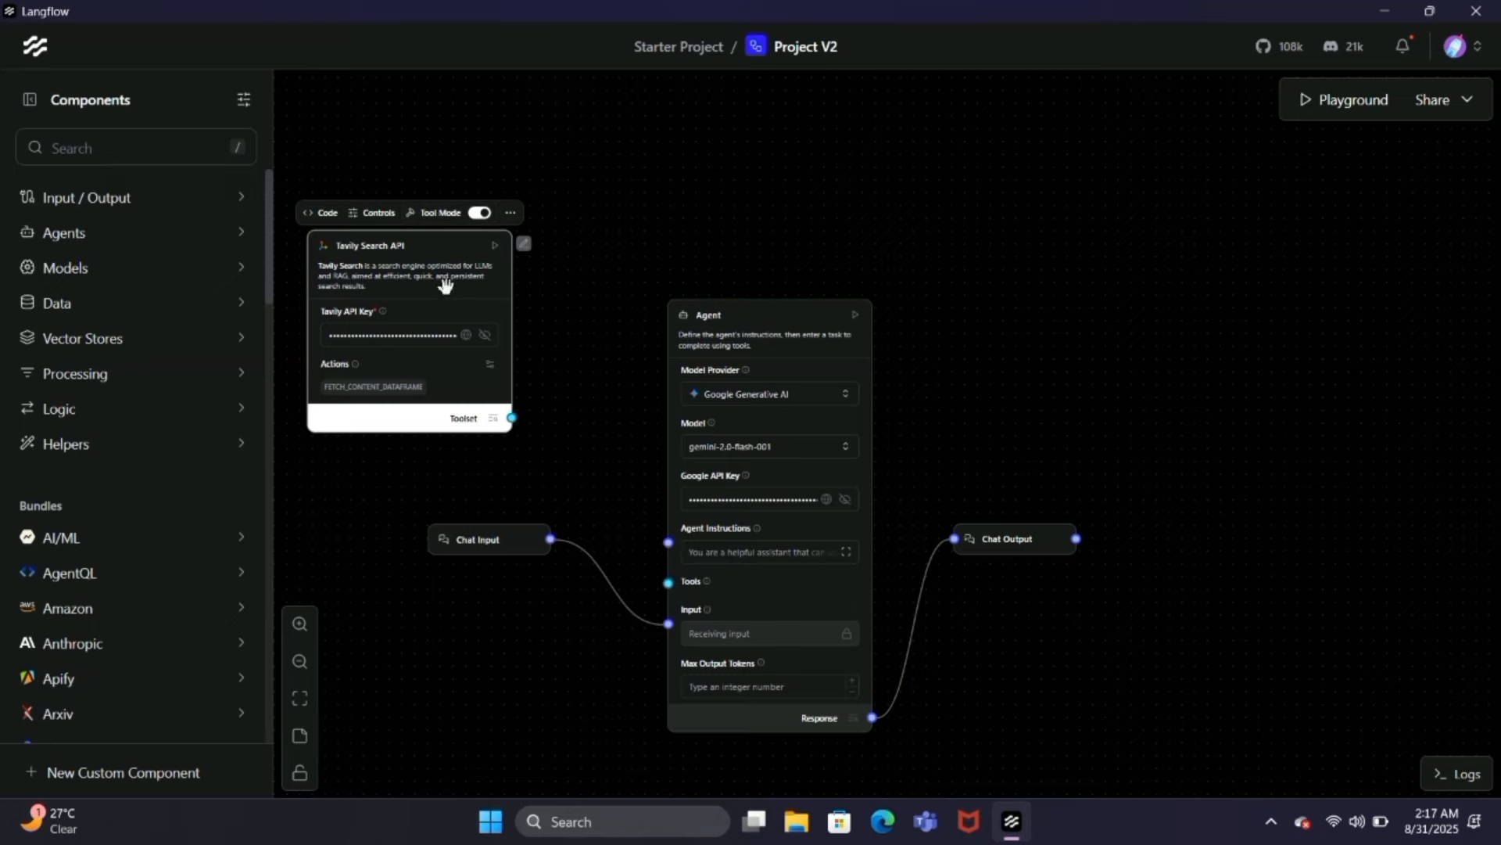
# Step: Show the Search Depth and Max Results fields on the Tavily Search API component and set Max Results to 10
pyautogui.click(377, 212)
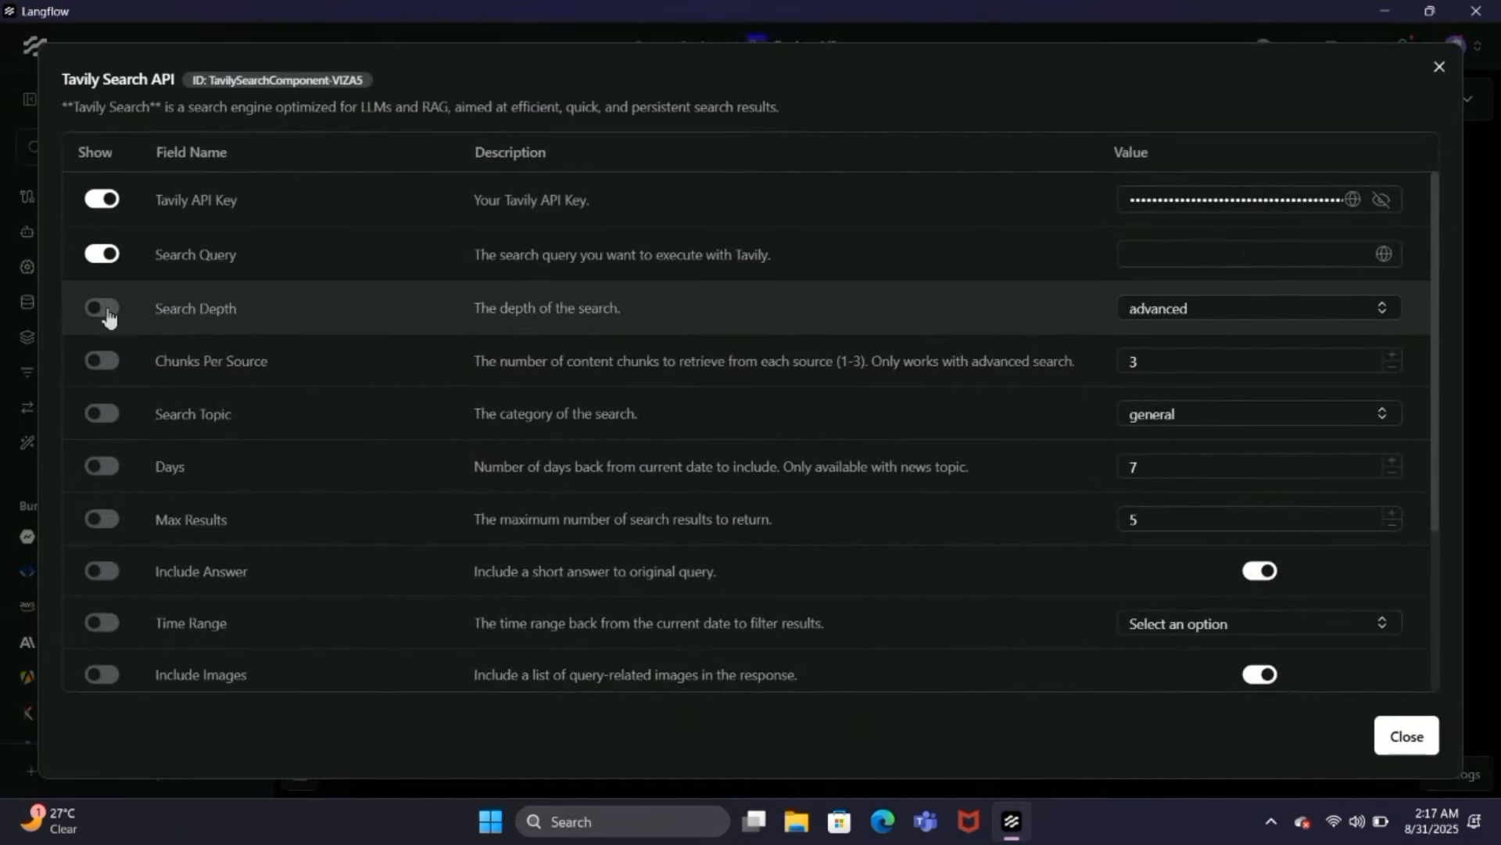
pyautogui.click(103, 308)
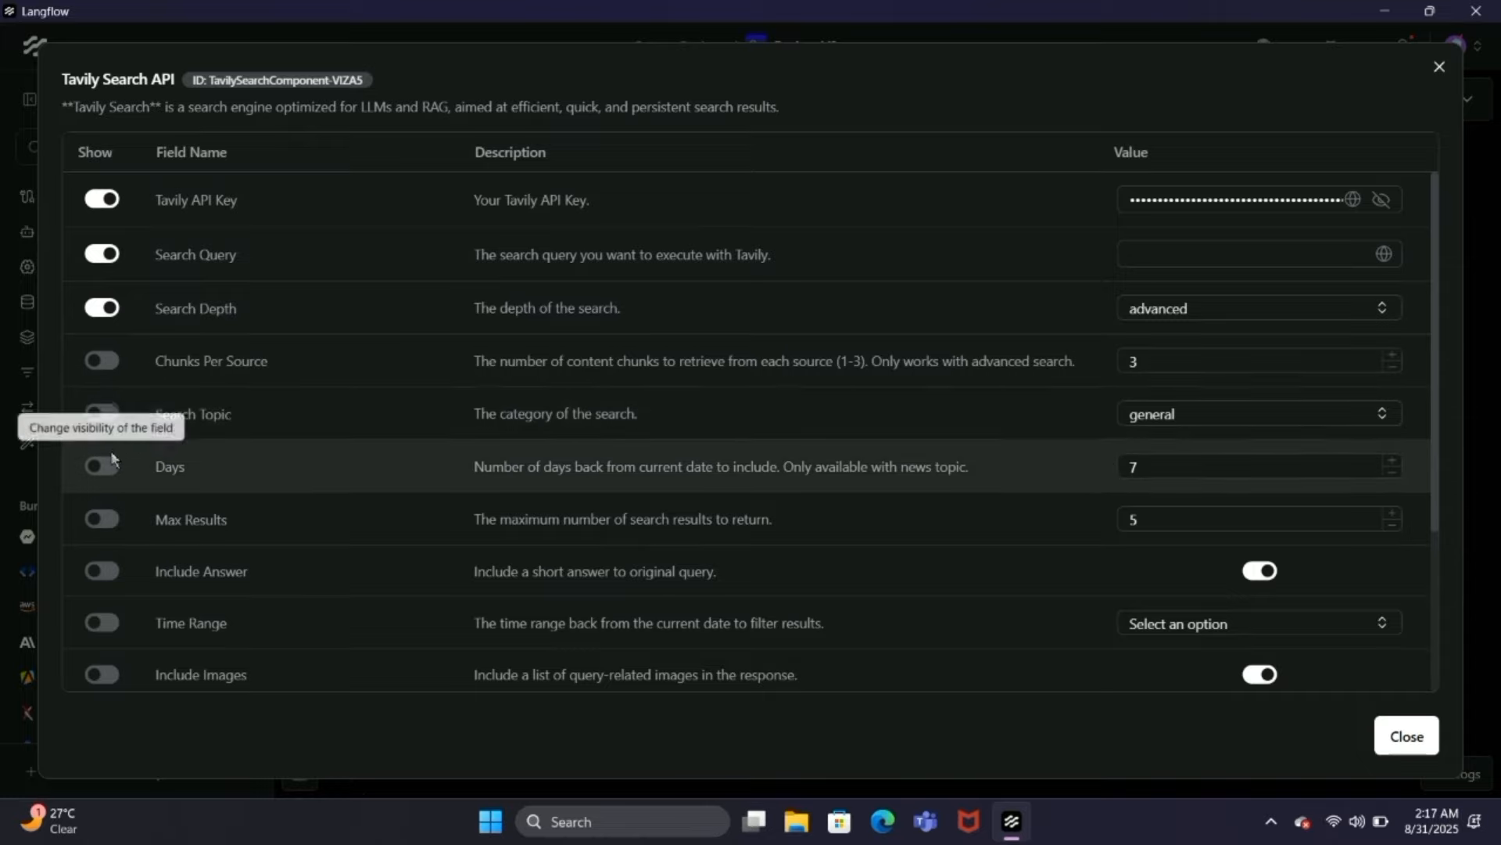
pyautogui.click(102, 519)
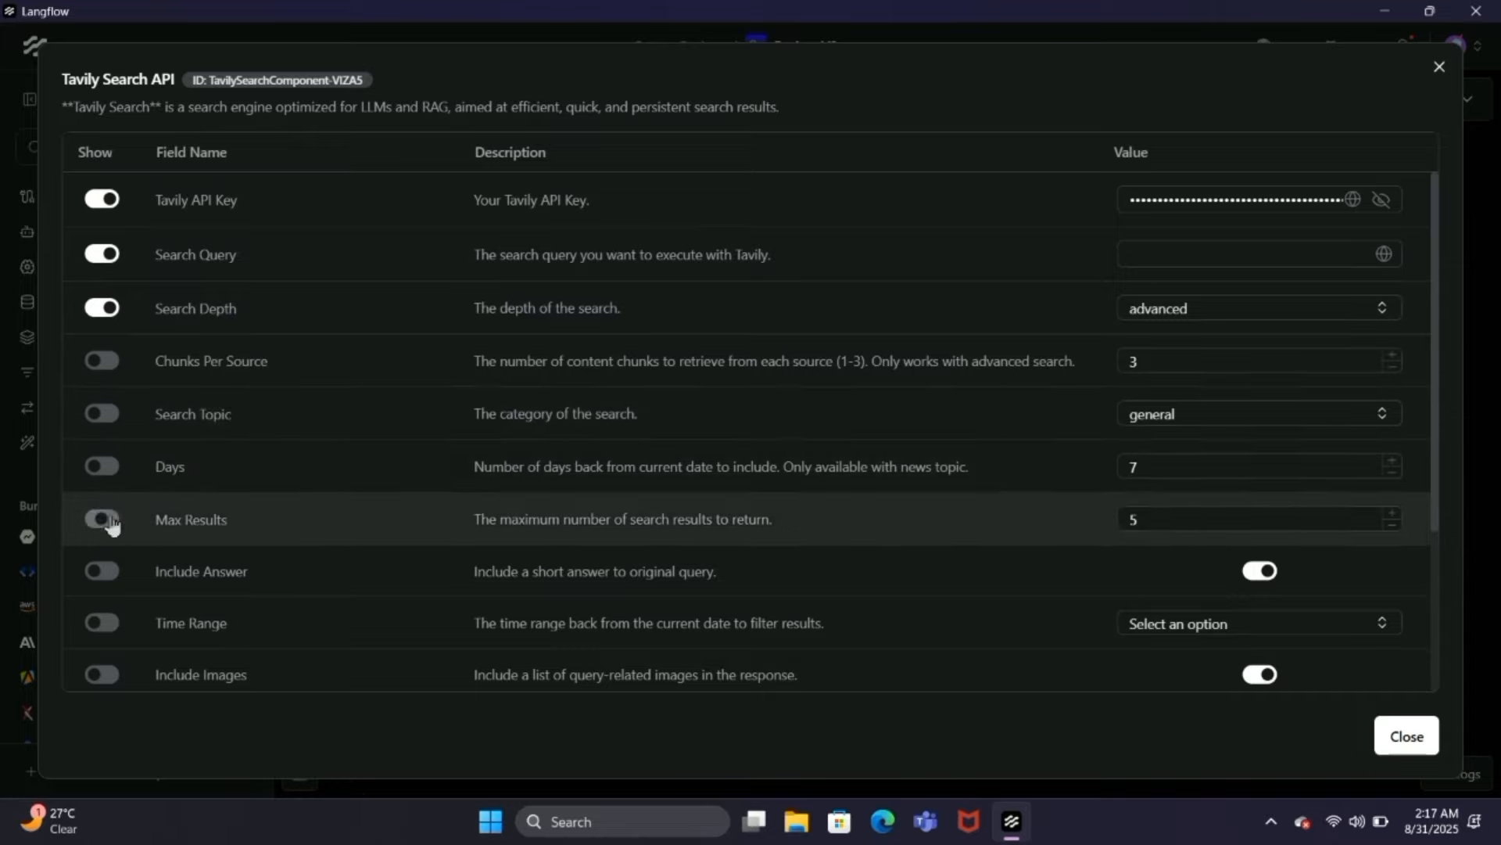
pyautogui.click(1155, 520)
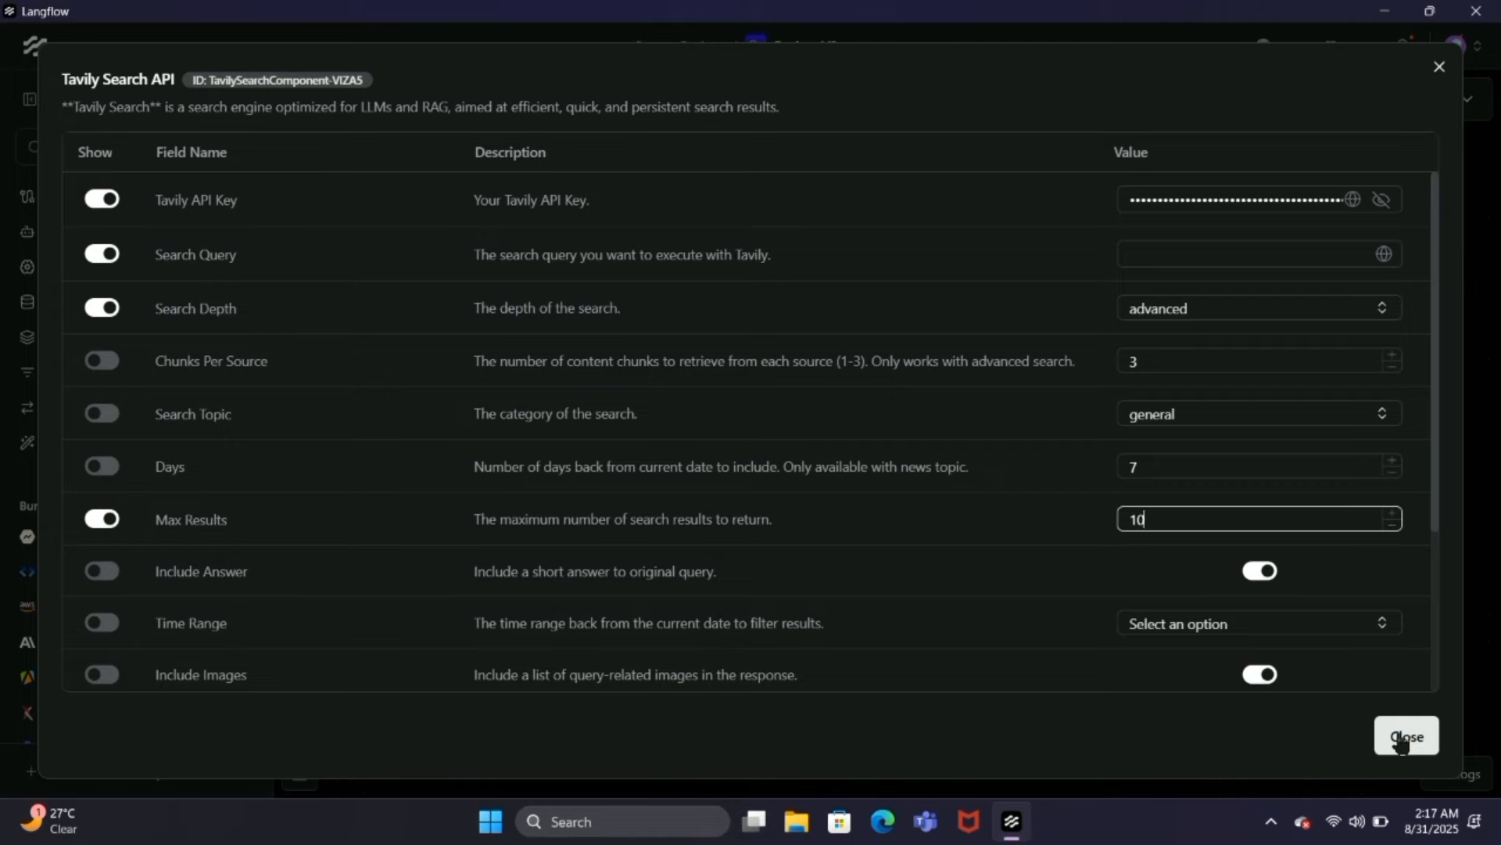
pyautogui.click(1405, 737)
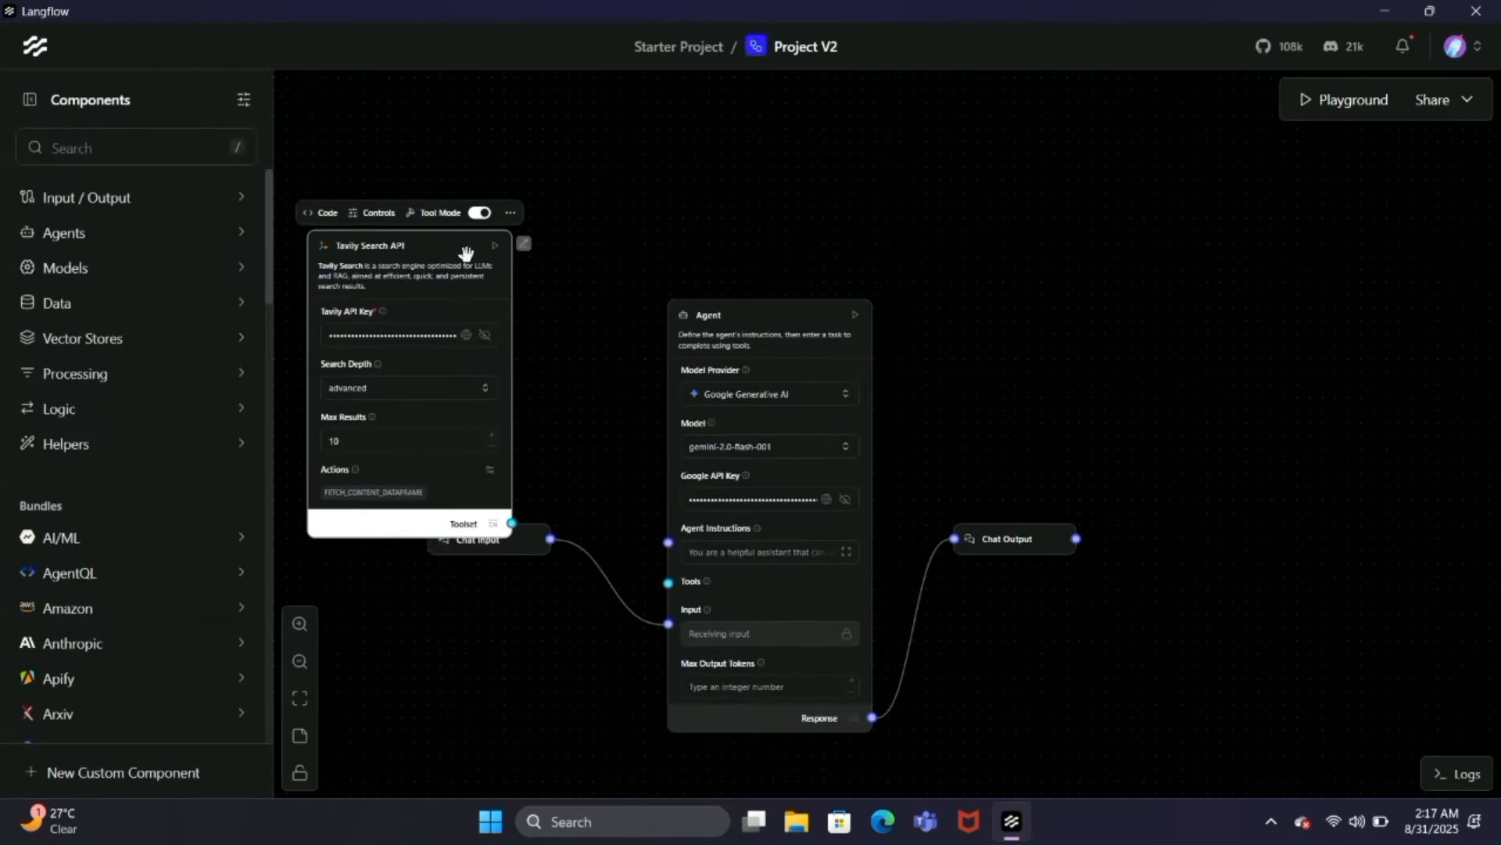
# Step: Move the Tavily Search API component clear of Chat Input and connect its Toolset output to the Agent's Tools input
pyautogui.moveTo(470, 246); pyautogui.dragTo(510, 160)
pyautogui.moveTo(551, 435); pyautogui.dragTo(668, 583)
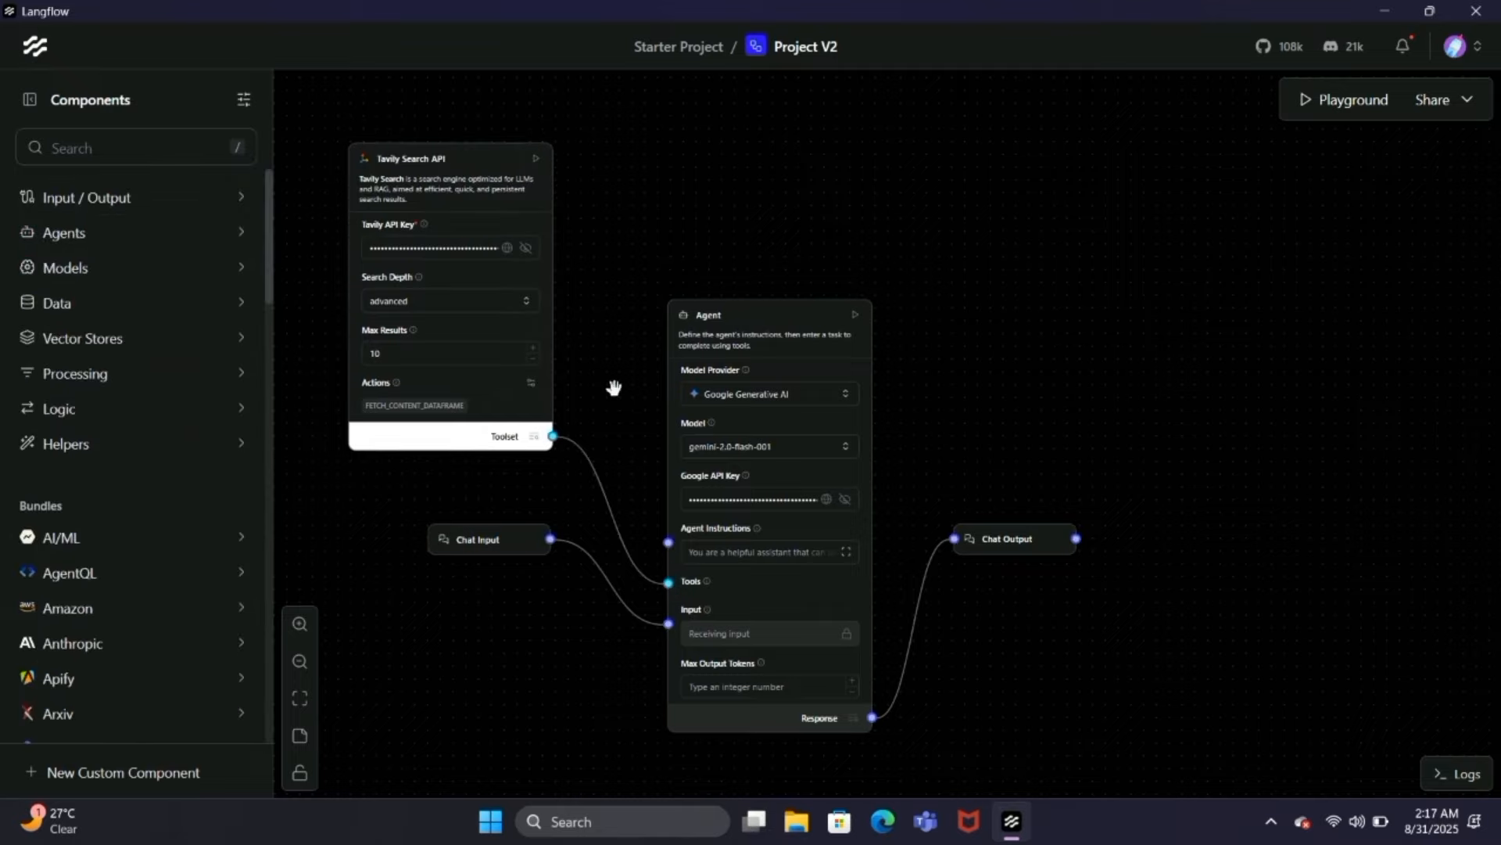
pyautogui.scroll(-5, 614, 387)
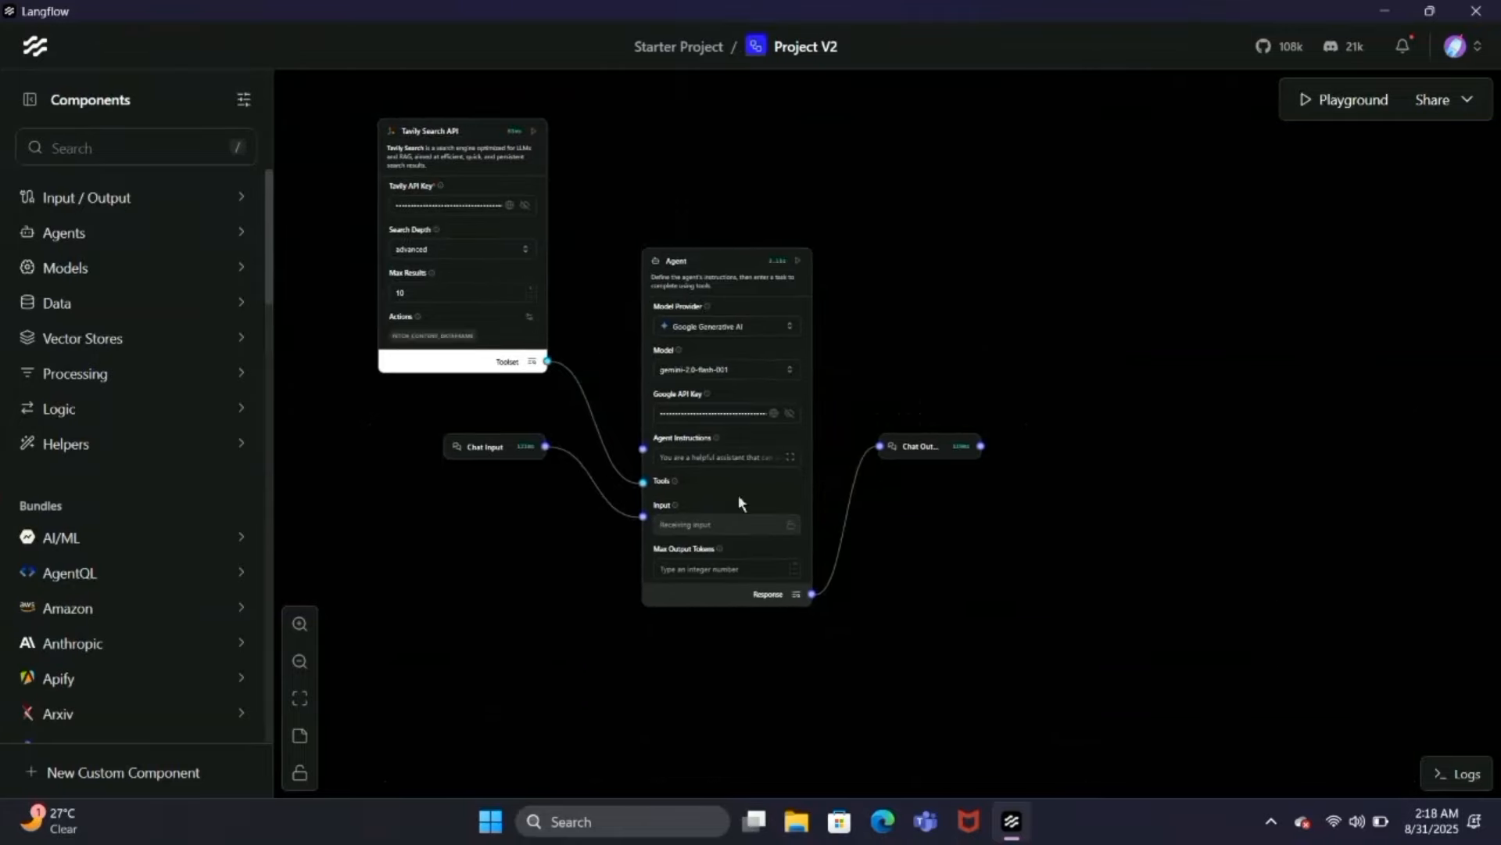
# Step: Replace the Agent Instructions with the copied search-bot prompt that selects the top 5 product deals and lists them with store links
pyautogui.click(791, 457)
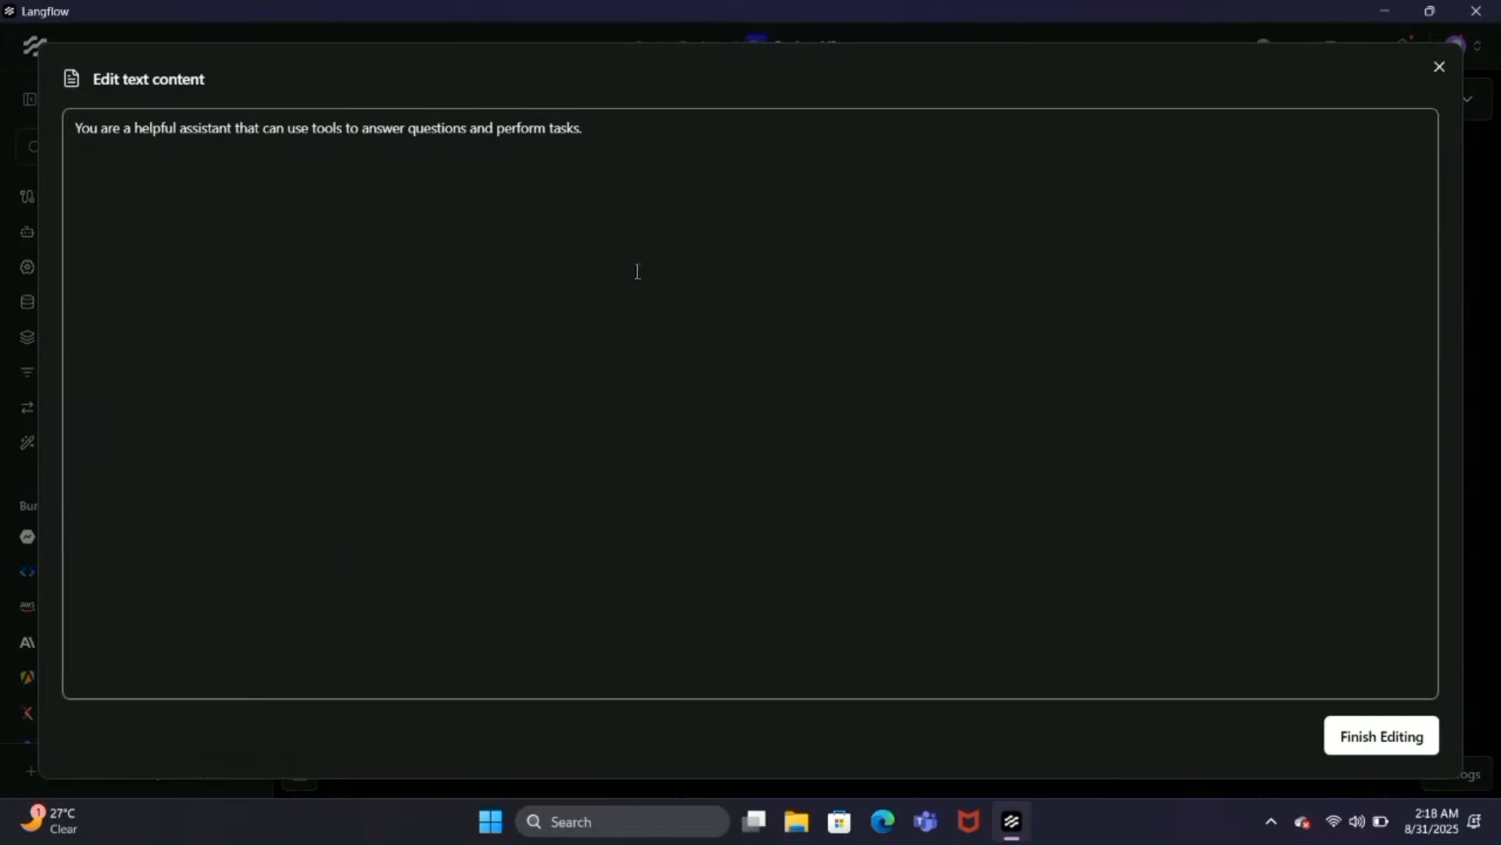
pyautogui.click(602, 135)
pyautogui.hotkey('ctrl', 'a')
pyautogui.press('super+v')
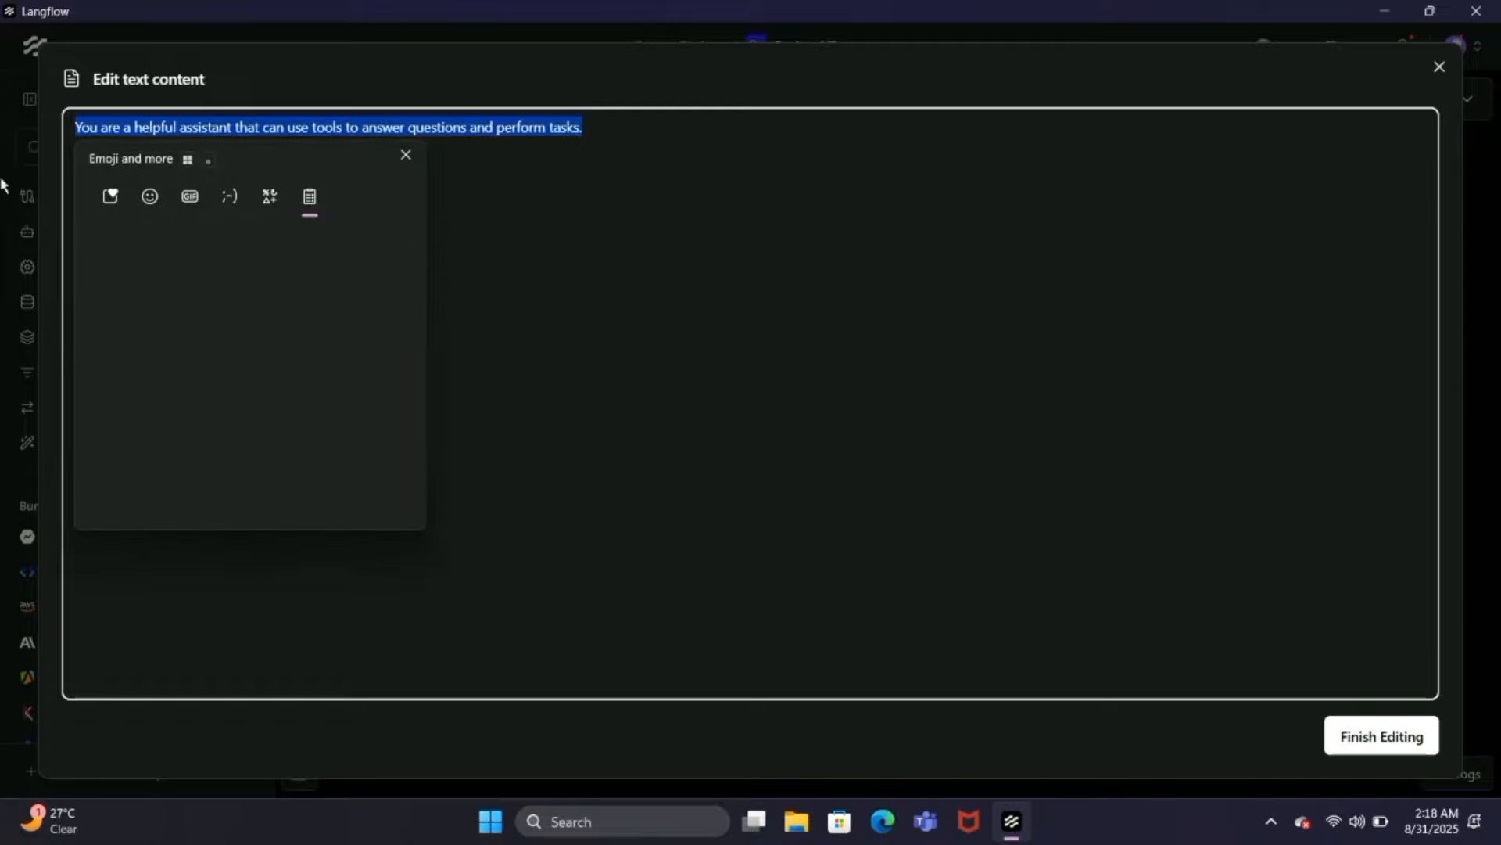
pyautogui.scroll(-2, 127, 386)
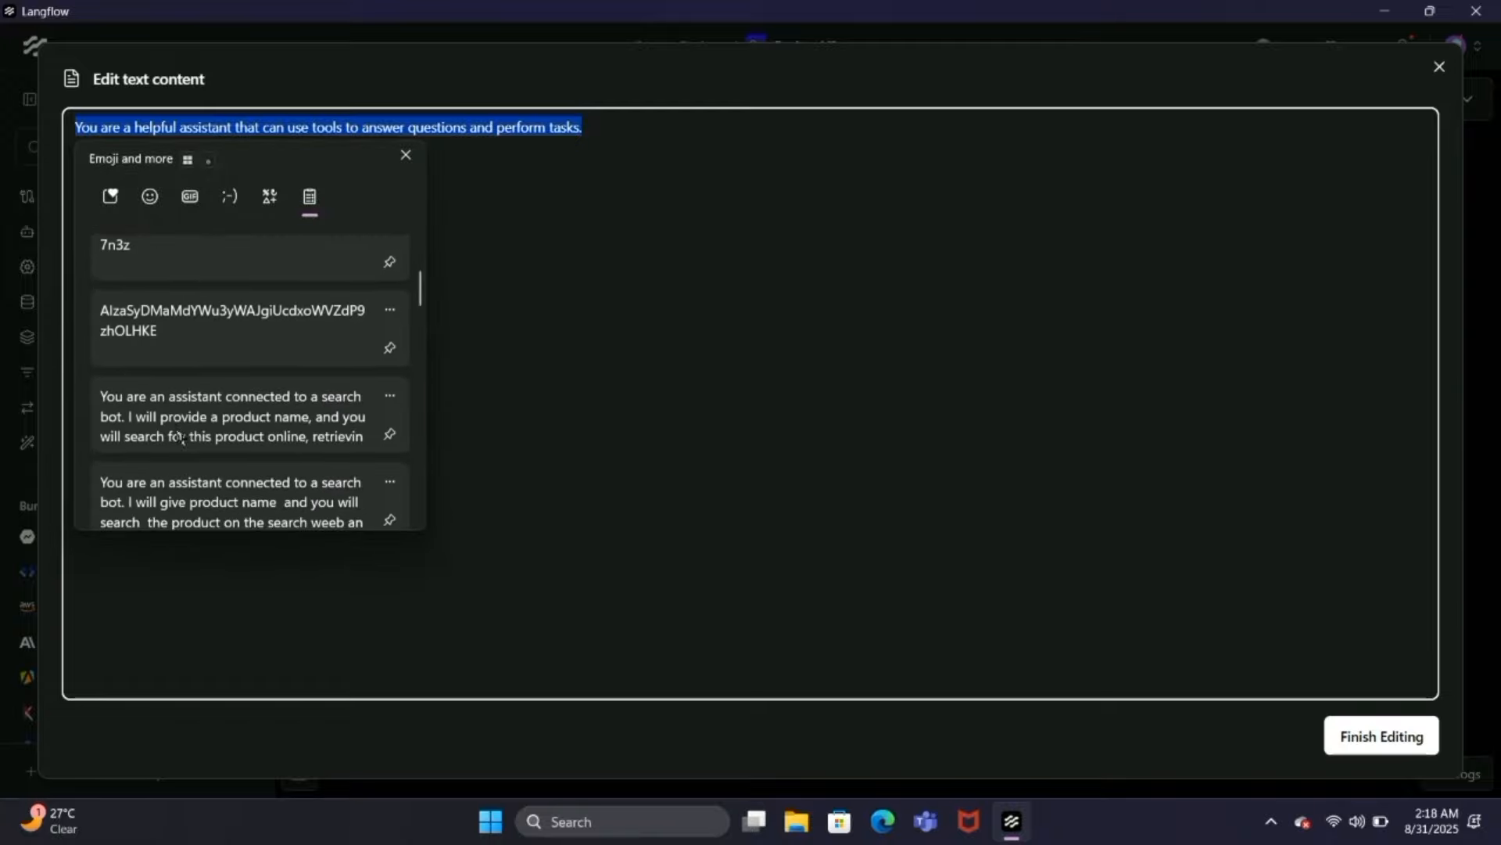
pyautogui.click(179, 432)
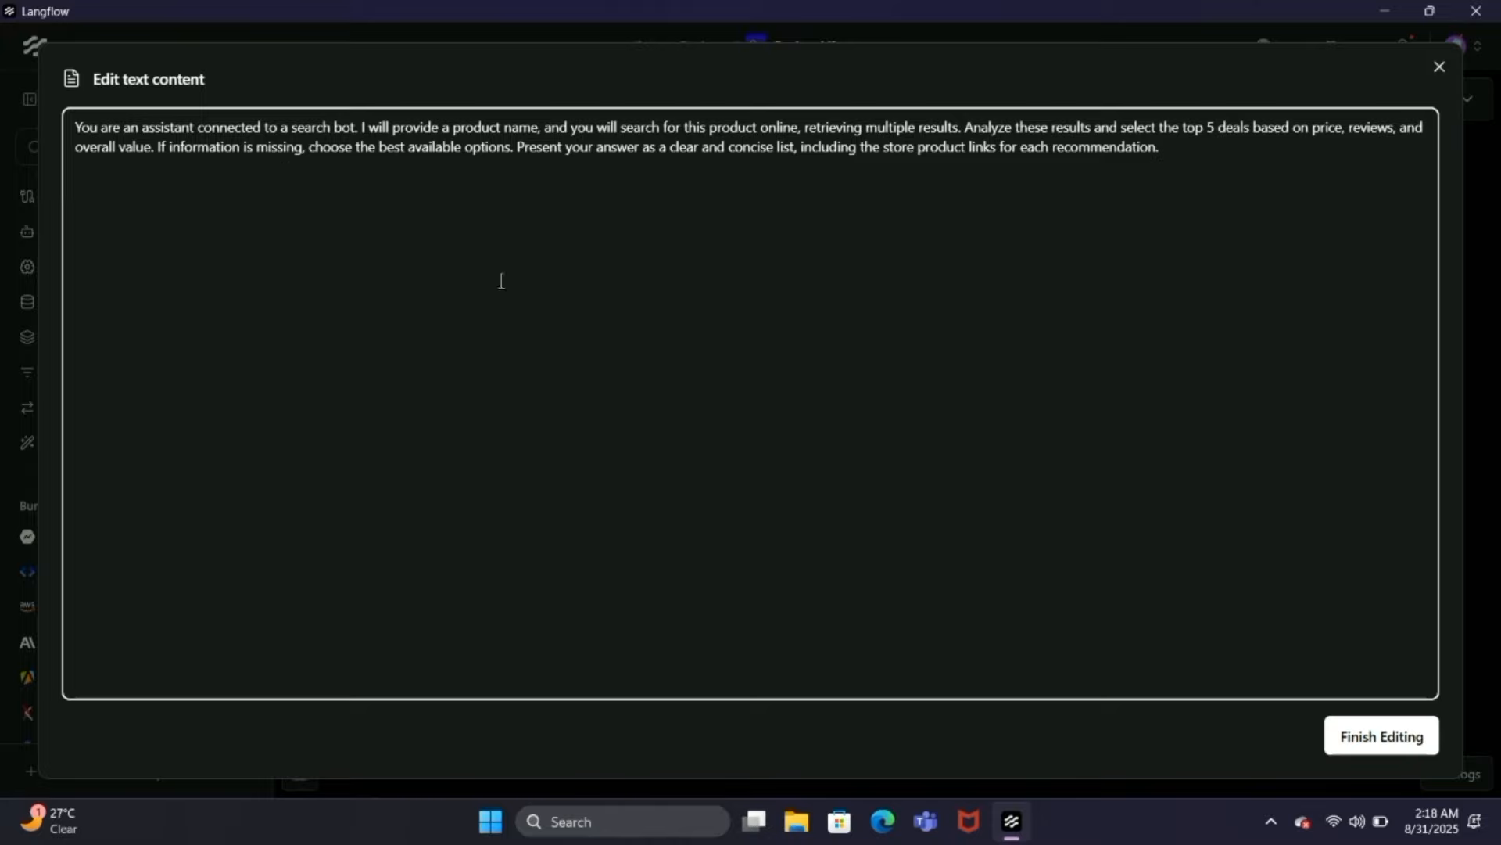
pyautogui.click(1408, 743)
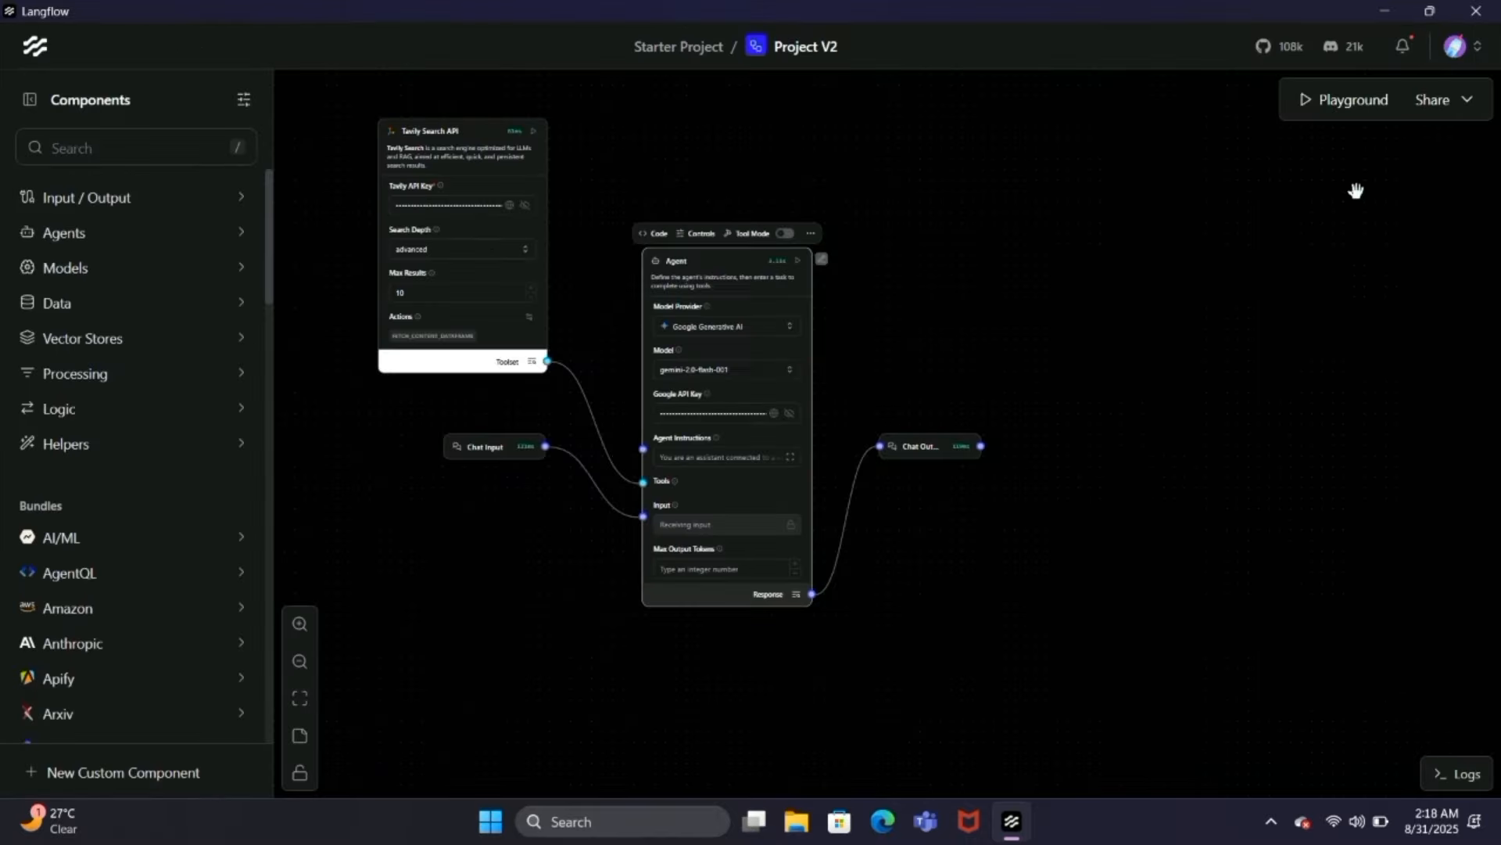
# Step: Test the Project V2 flow in the Playground with the message "MacBook Pro", review the product deals returned, and close the chat
pyautogui.click(1334, 113)
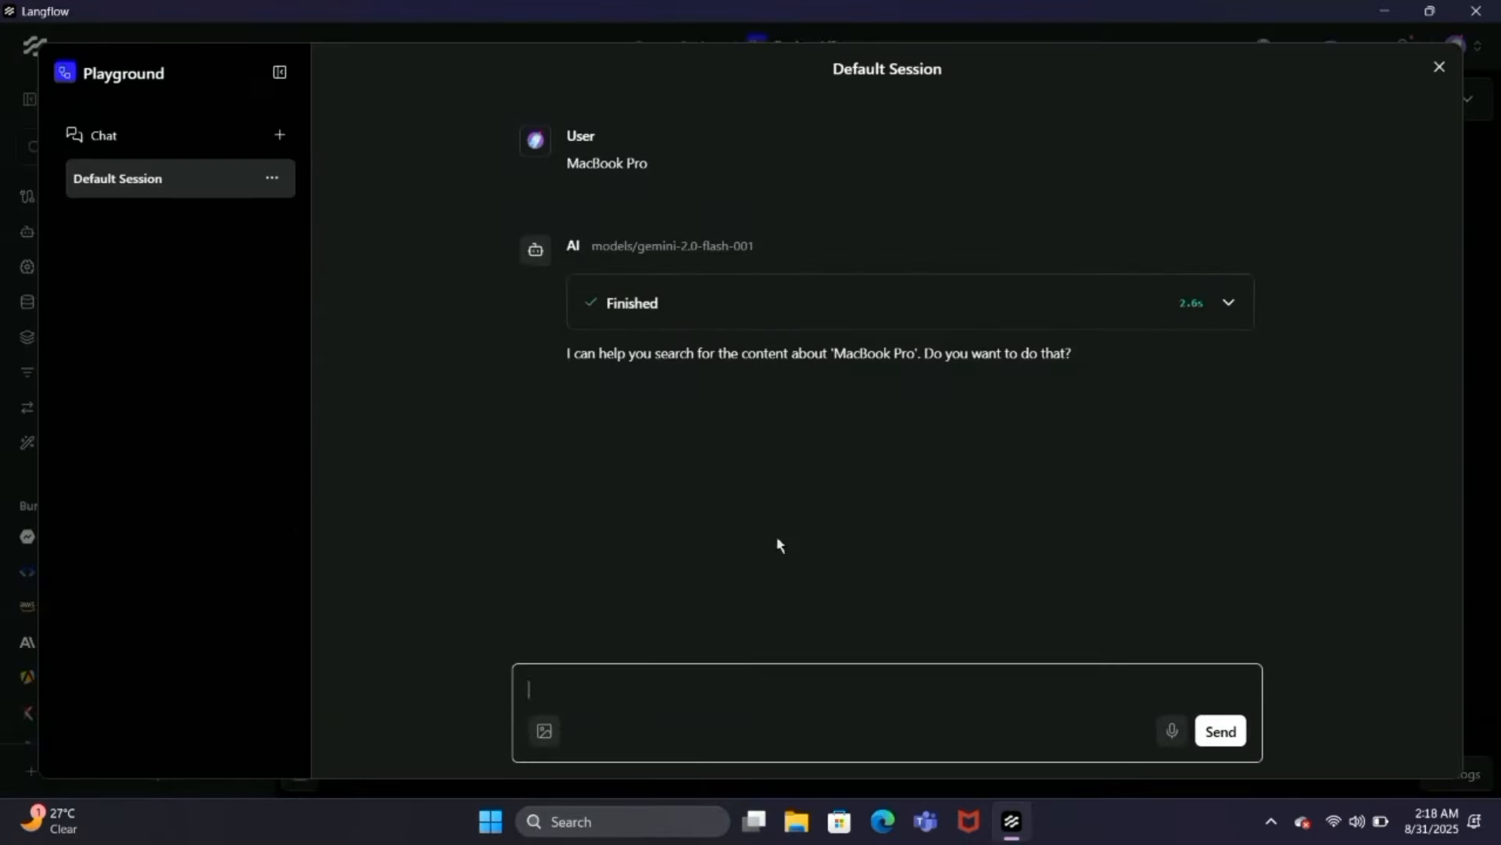
pyautogui.write('MacBook Pro')
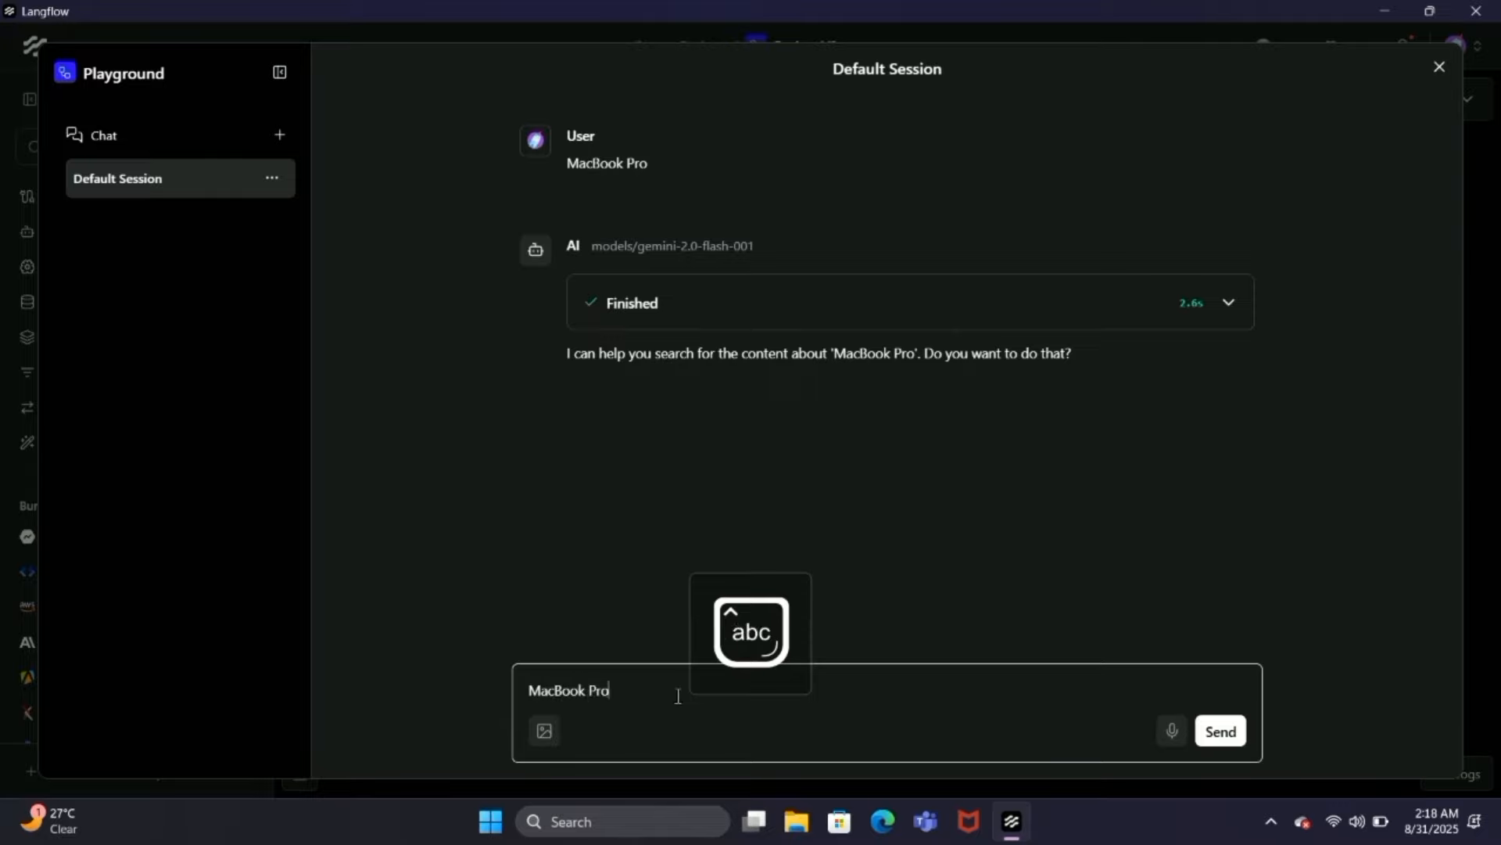
pyautogui.press('Return')
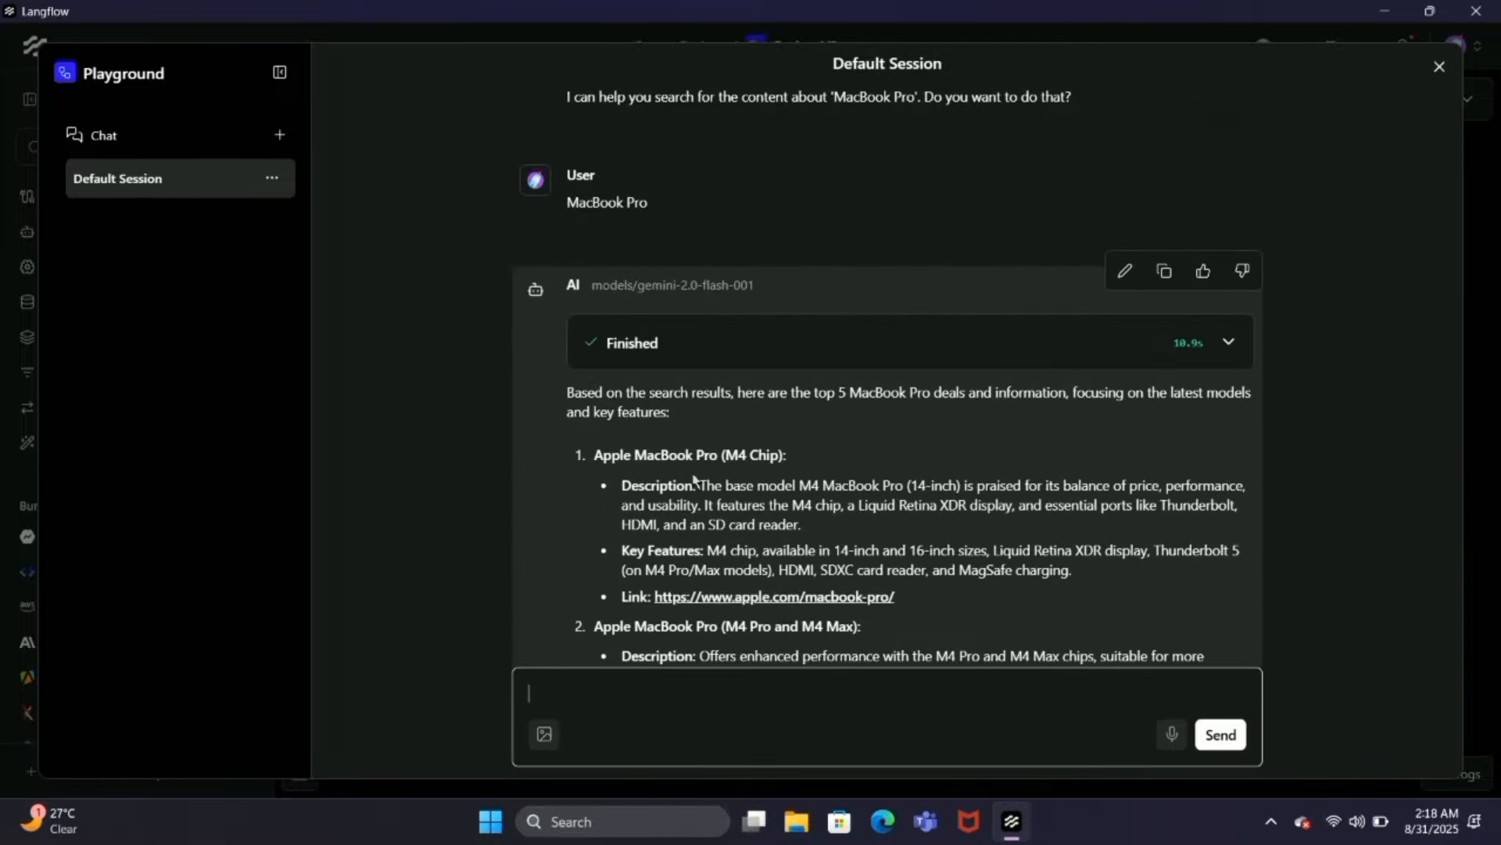
pyautogui.scroll(-2, 694, 478)
pyautogui.scroll(-4, 769, 529)
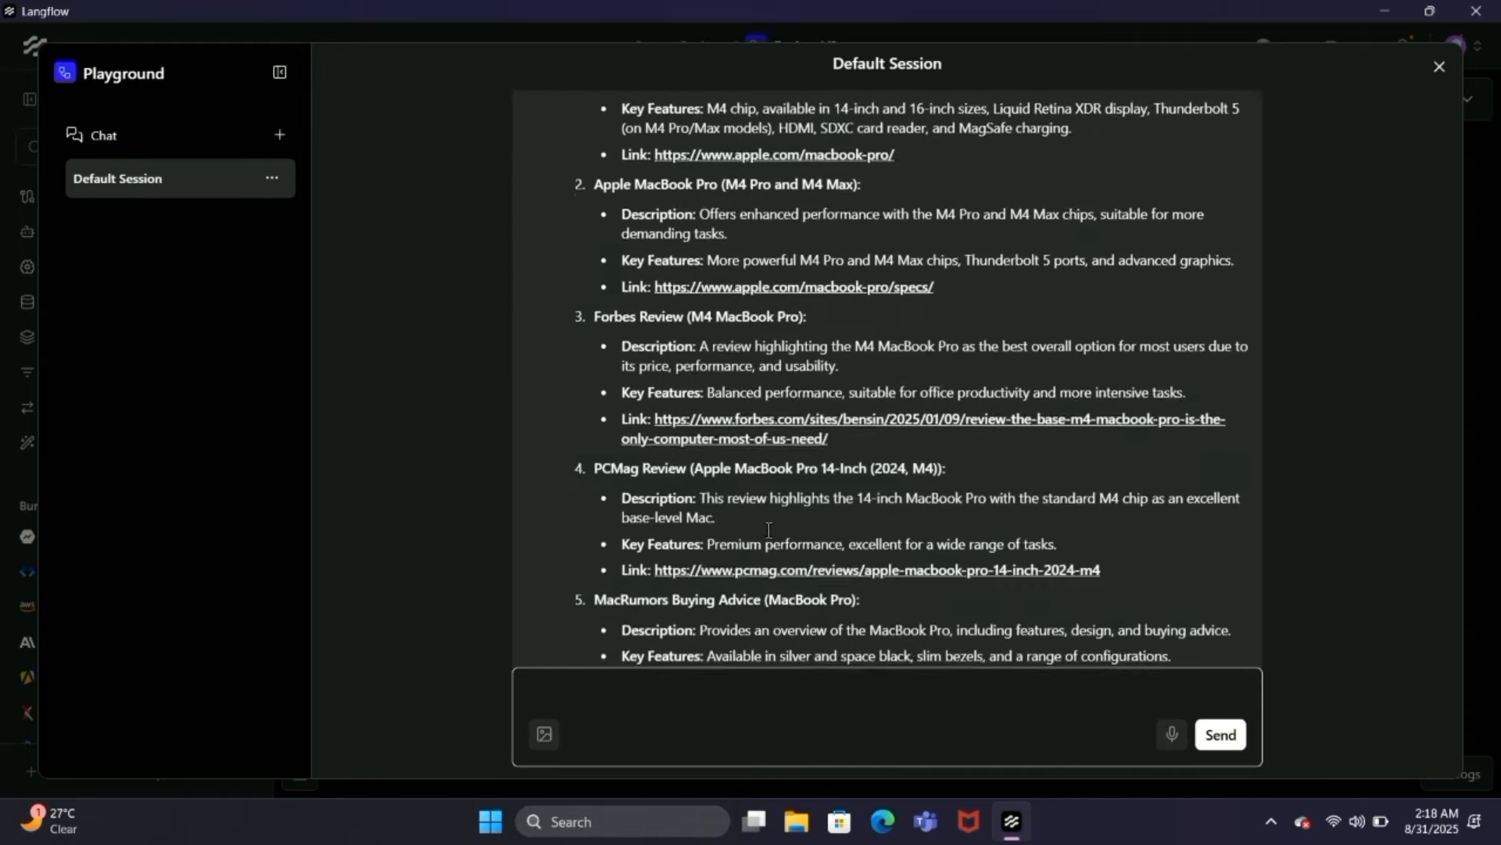
pyautogui.scroll(8, 765, 523)
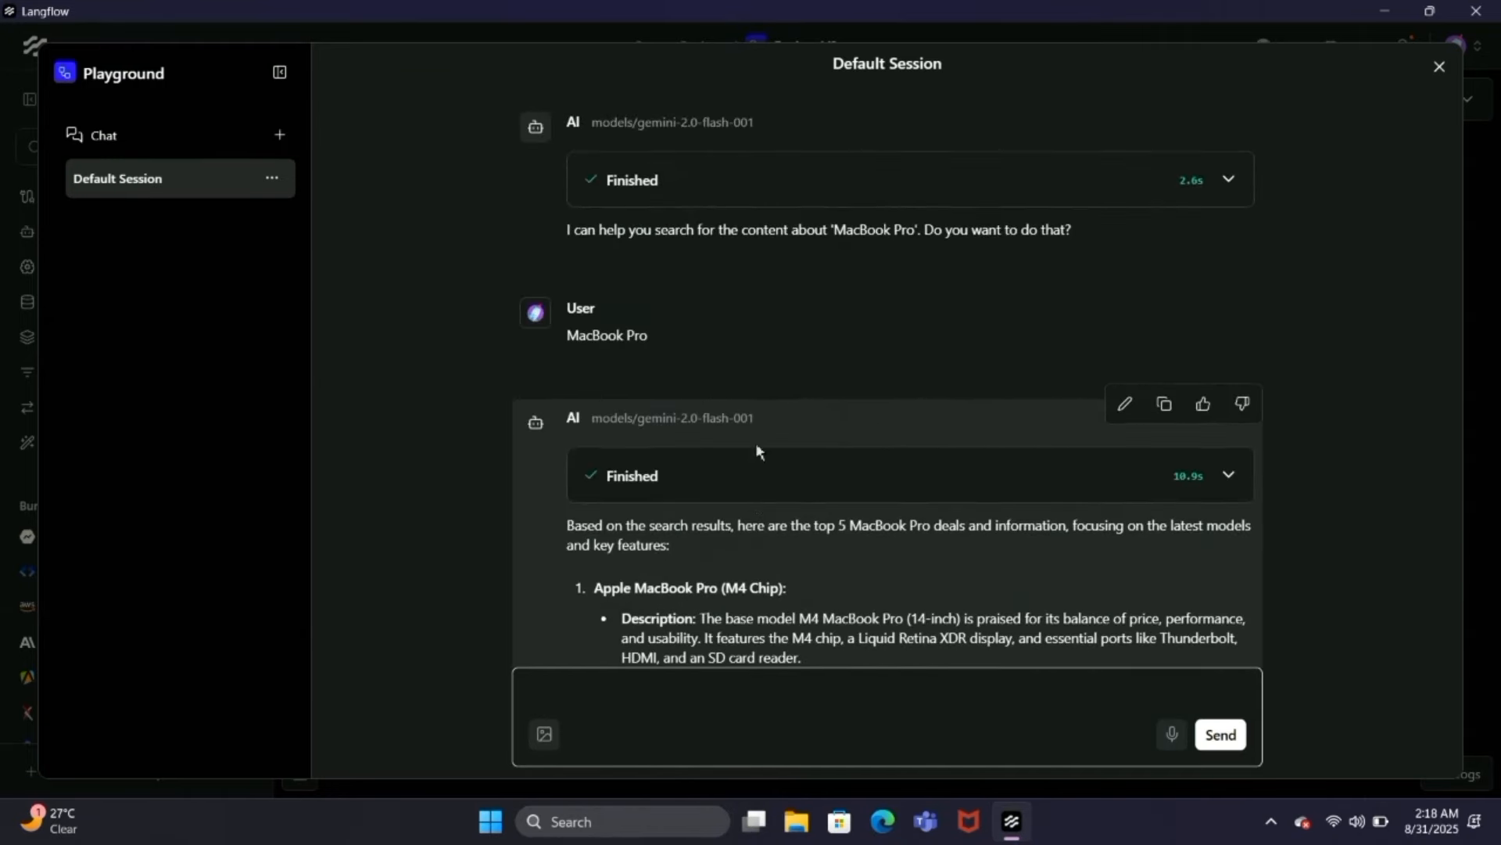
pyautogui.click(1438, 66)
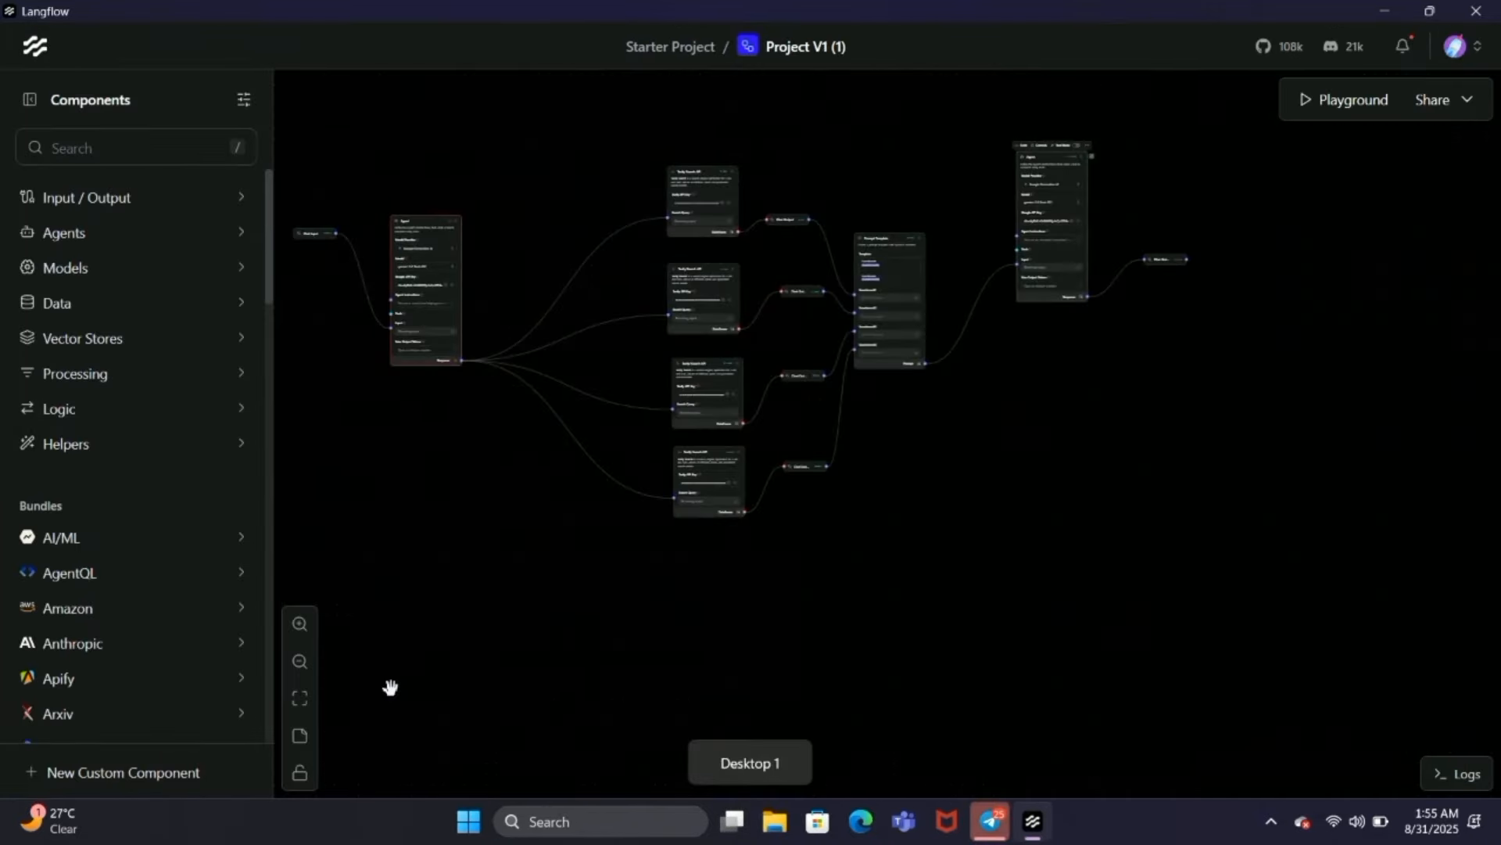
# Step: Examine the Project V1 (1) flow from the first Agent through the four Tavily searches and Prompt Template to the final Agent
pyautogui.scroll(3, 417, 421)
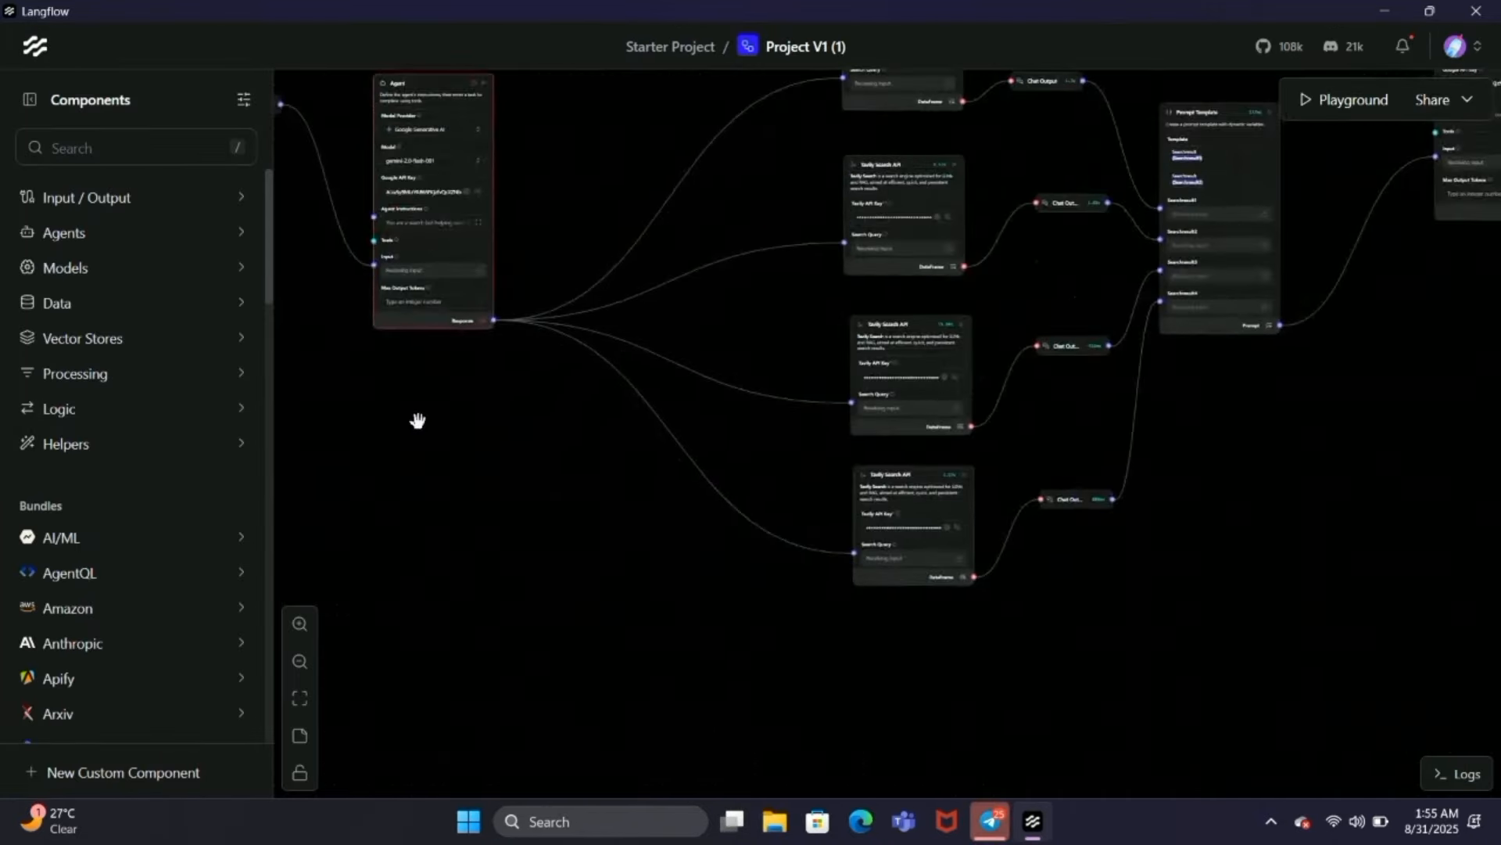
pyautogui.moveTo(606, 476); pyautogui.dragTo(459, 606)
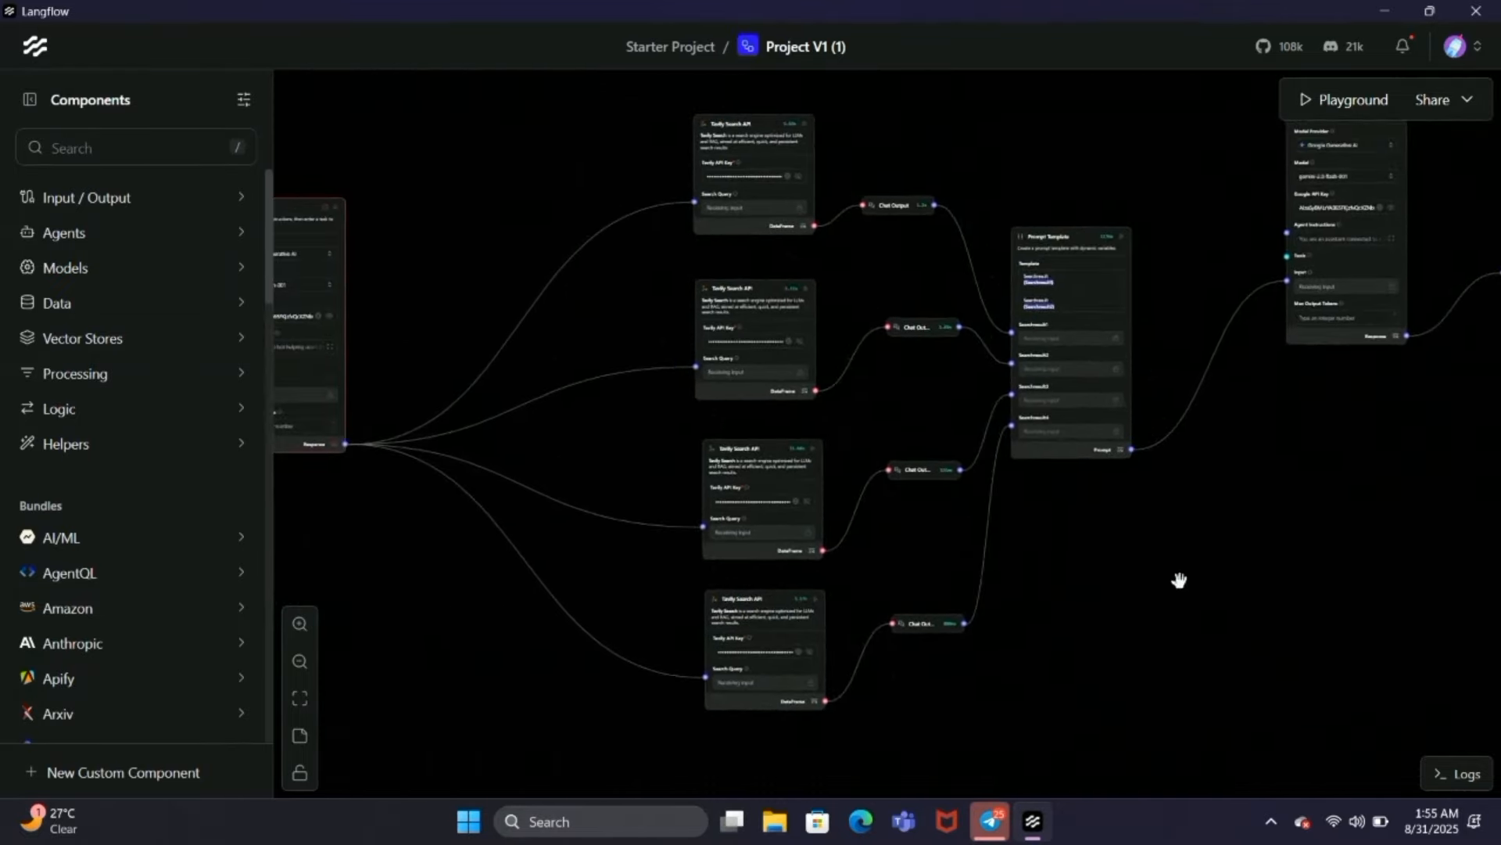
pyautogui.moveTo(1180, 582); pyautogui.dragTo(788, 671)
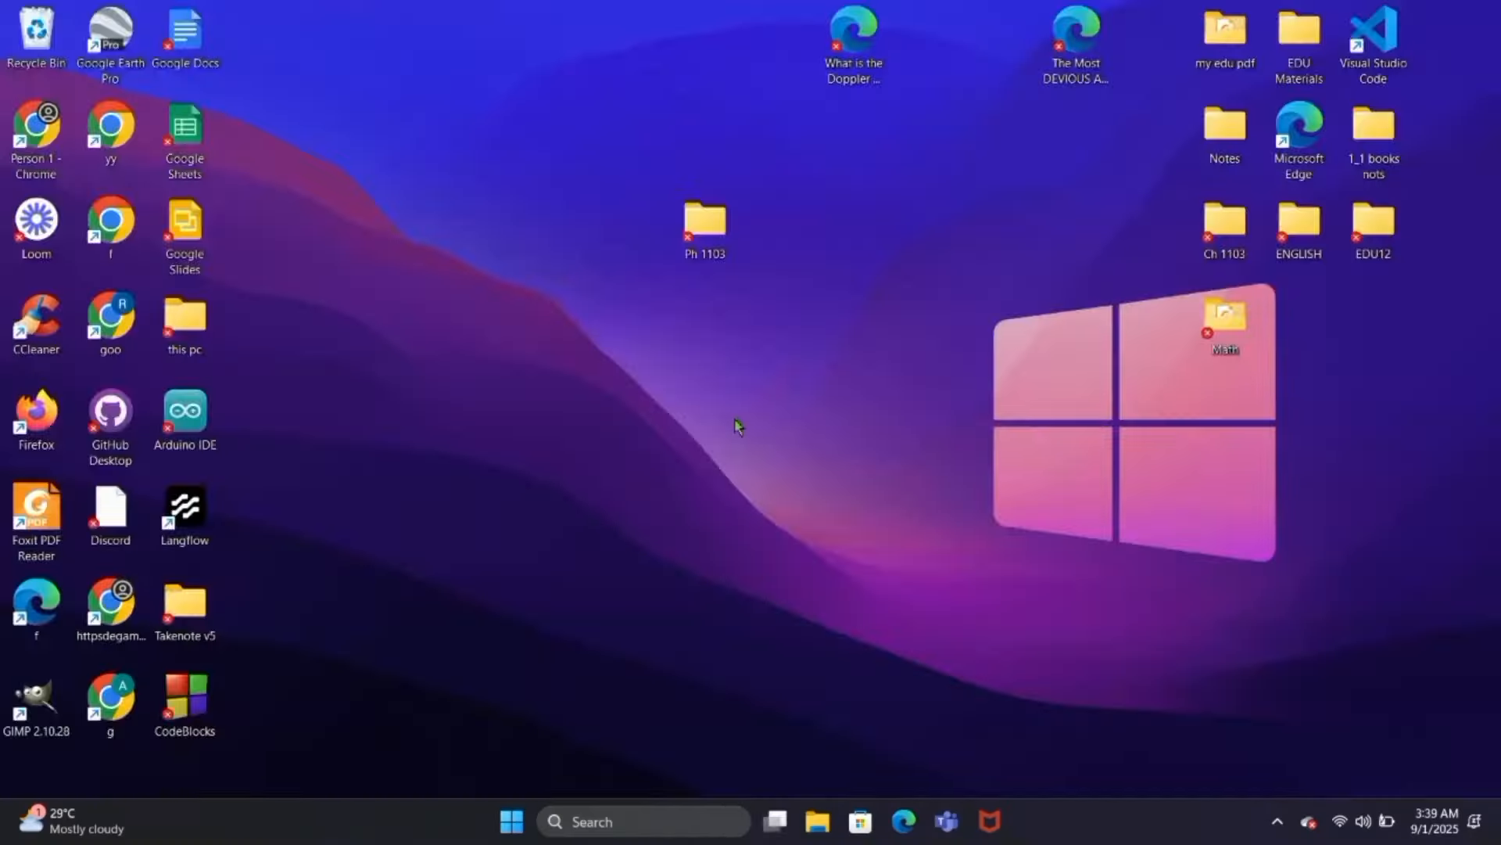
# Step: Switch to the Project V3 flow in Langflow and hide the Composio API key shown in the Gmail component
pyautogui.press('super+Tab')
pyautogui.click(328, 723)
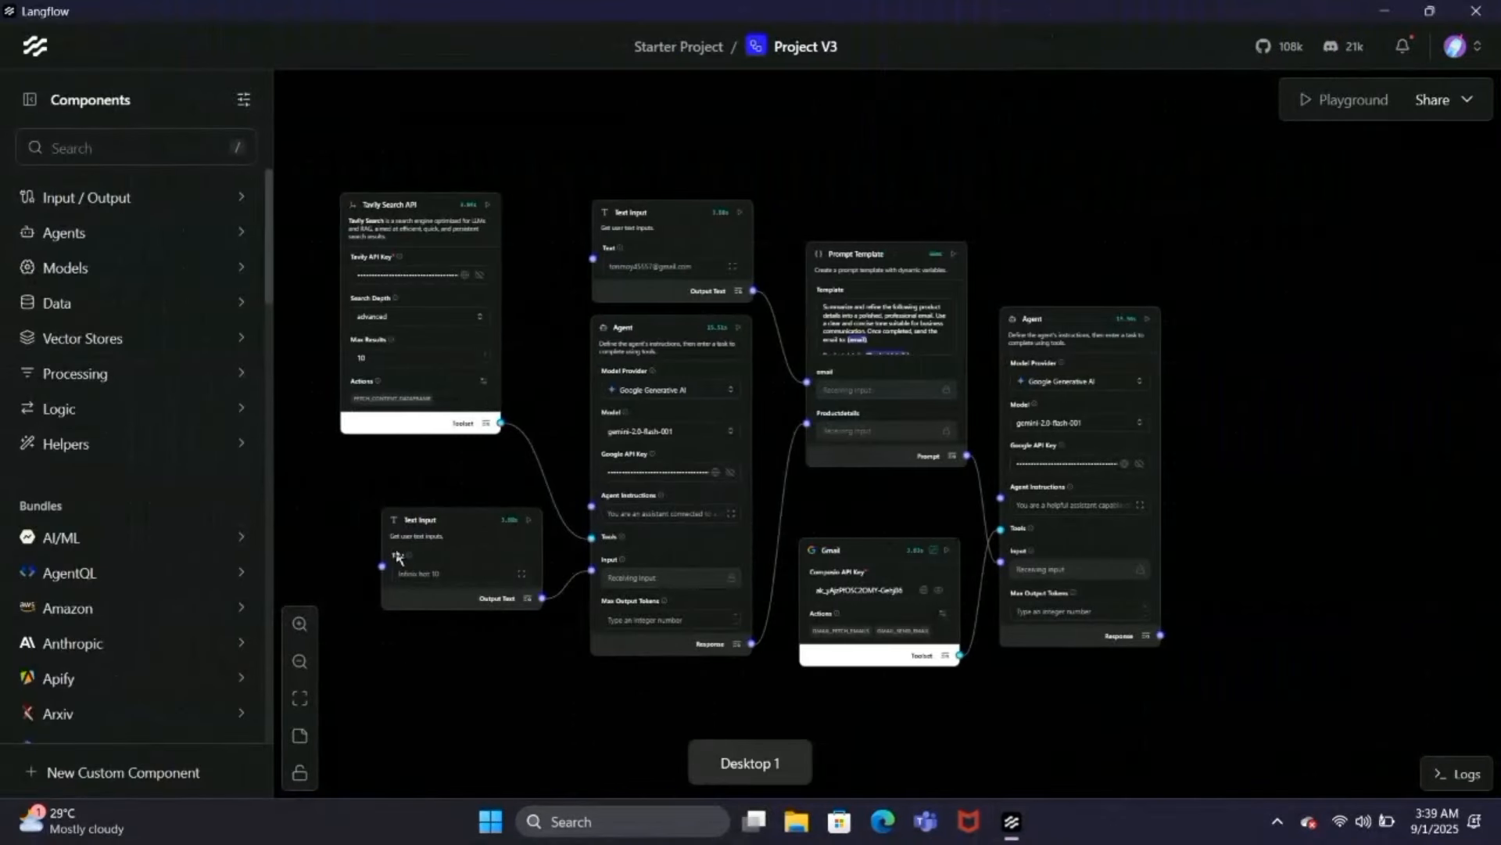
pyautogui.moveTo(380, 507); pyautogui.dragTo(467, 520)
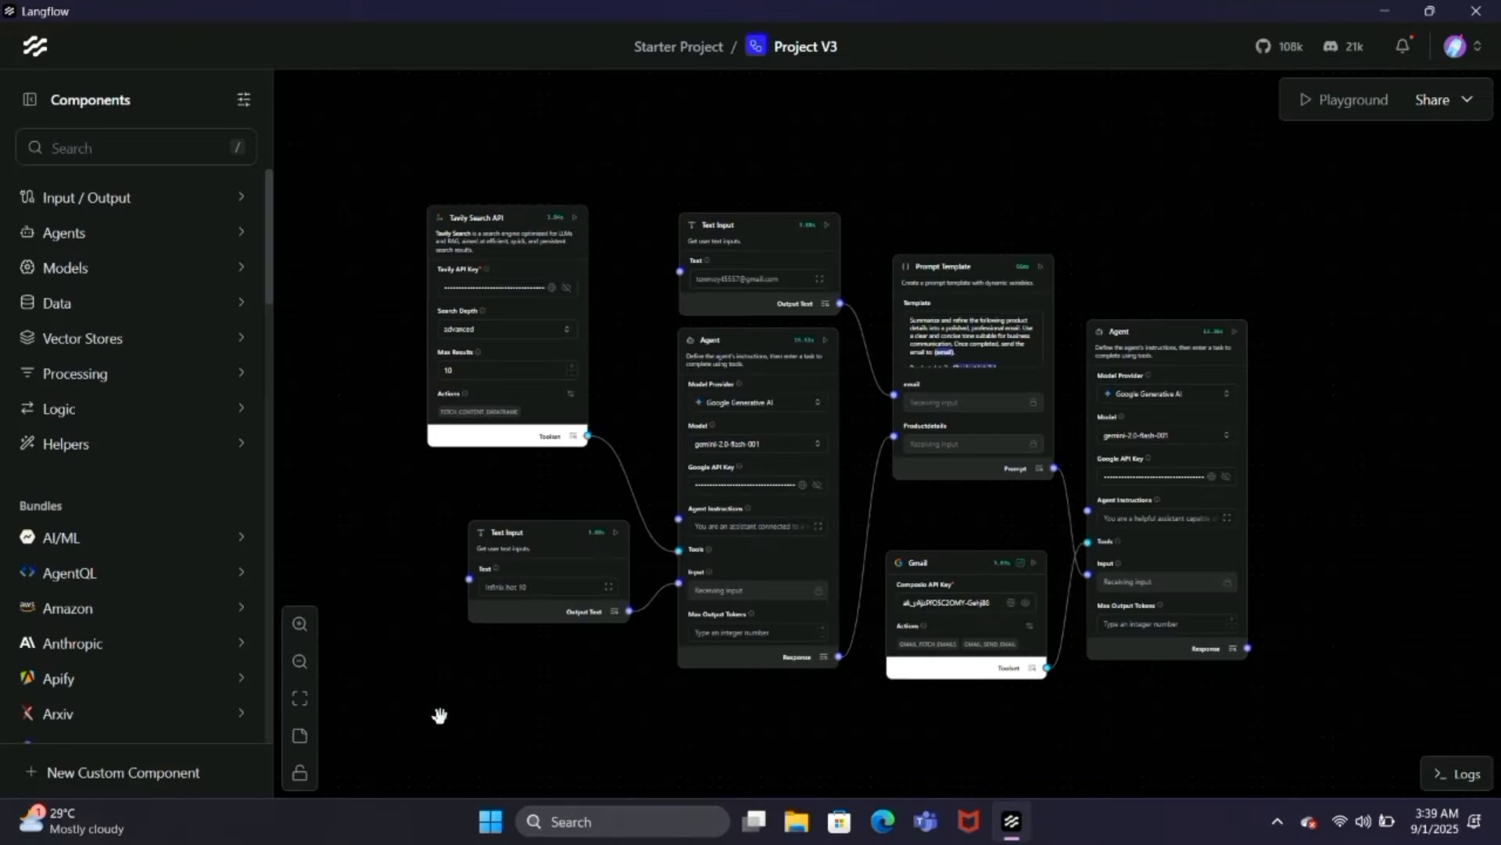
pyautogui.click(1010, 603)
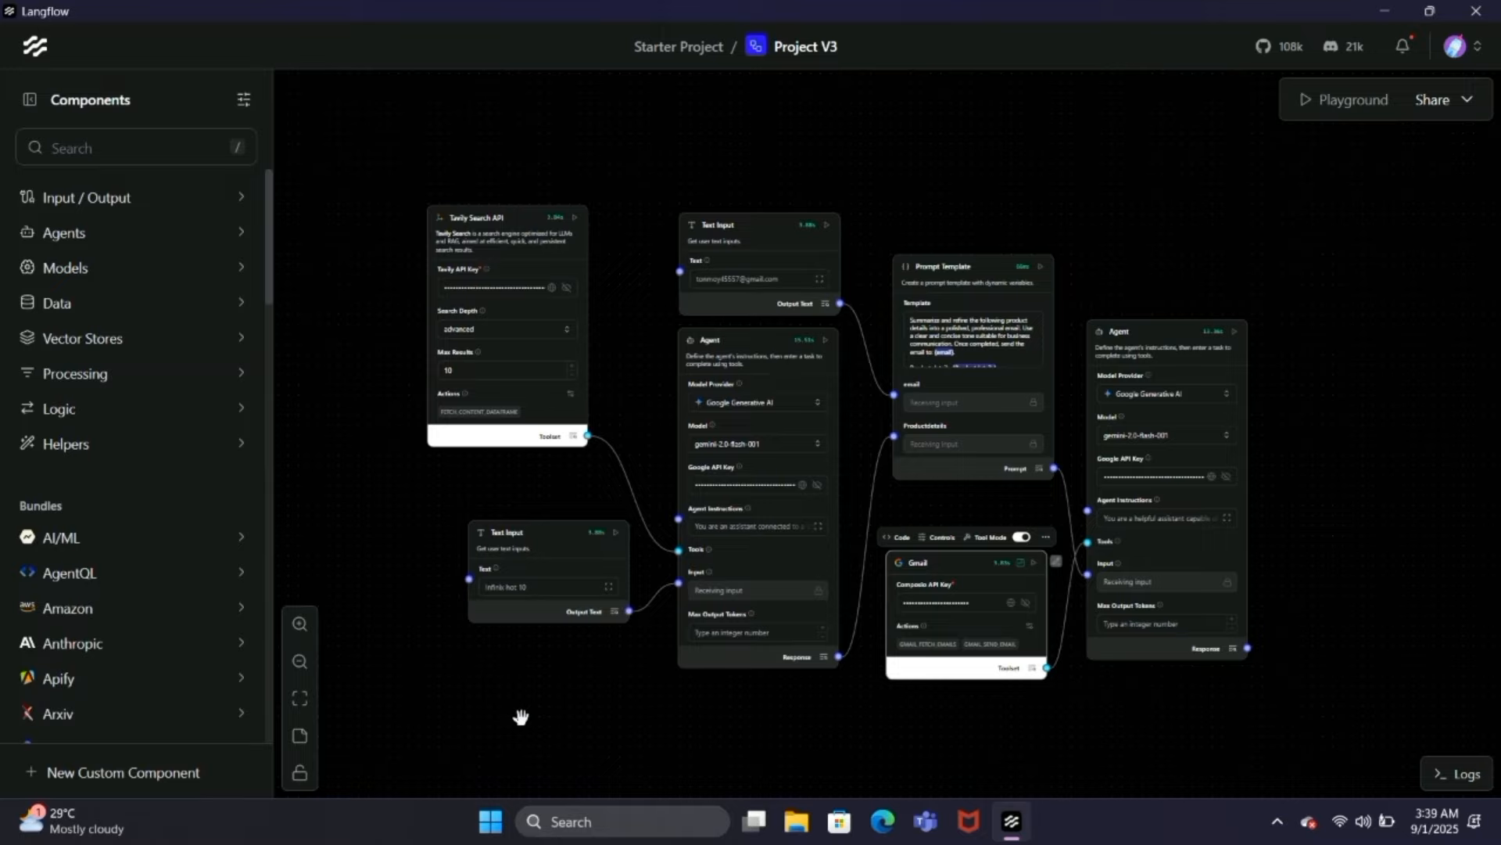
pyautogui.moveTo(516, 717); pyautogui.dragTo(457, 692)
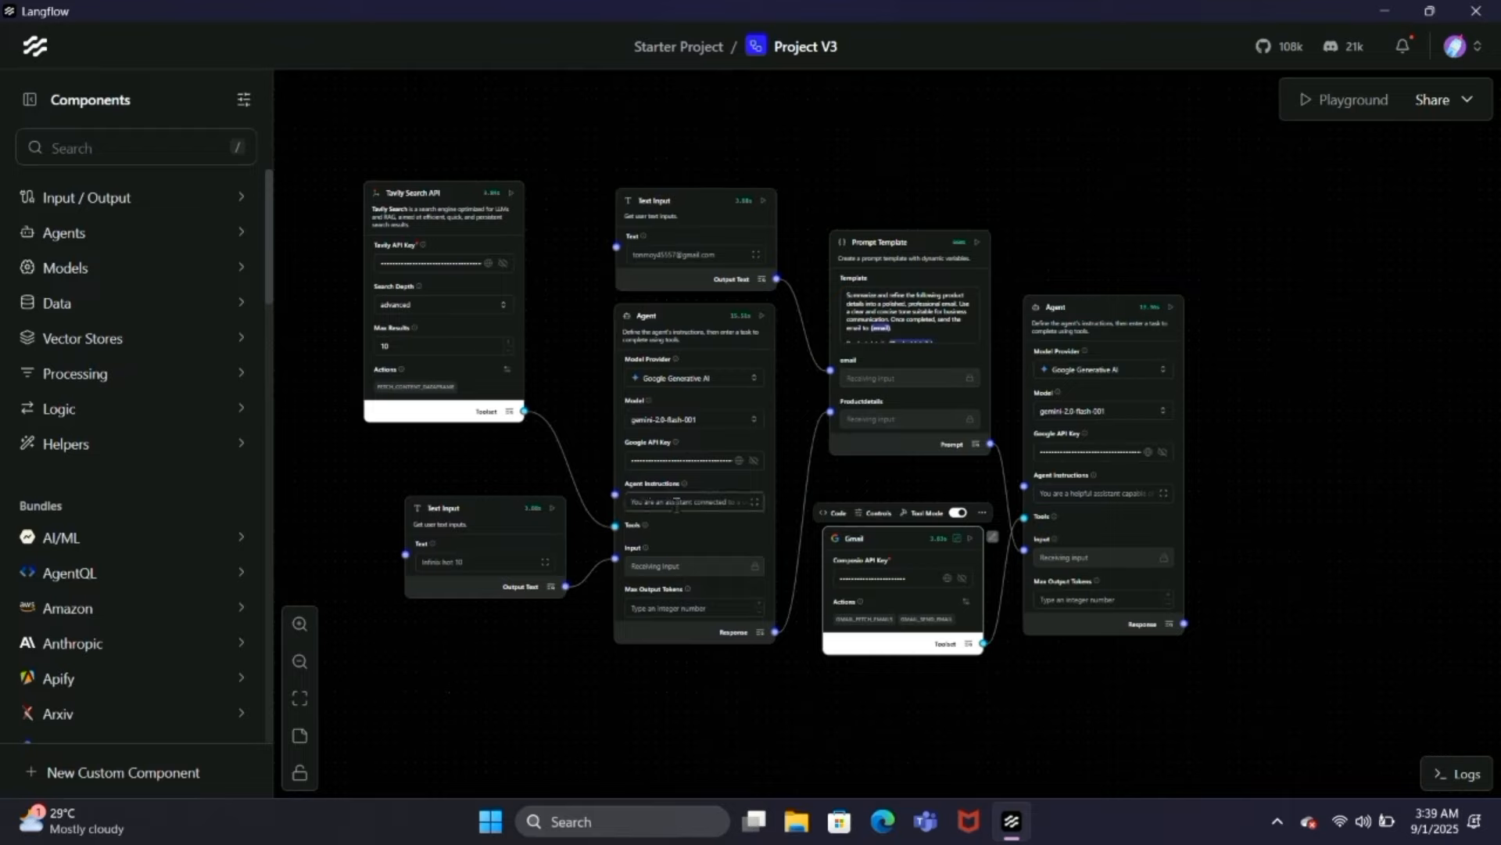
pyautogui.click(813, 458)
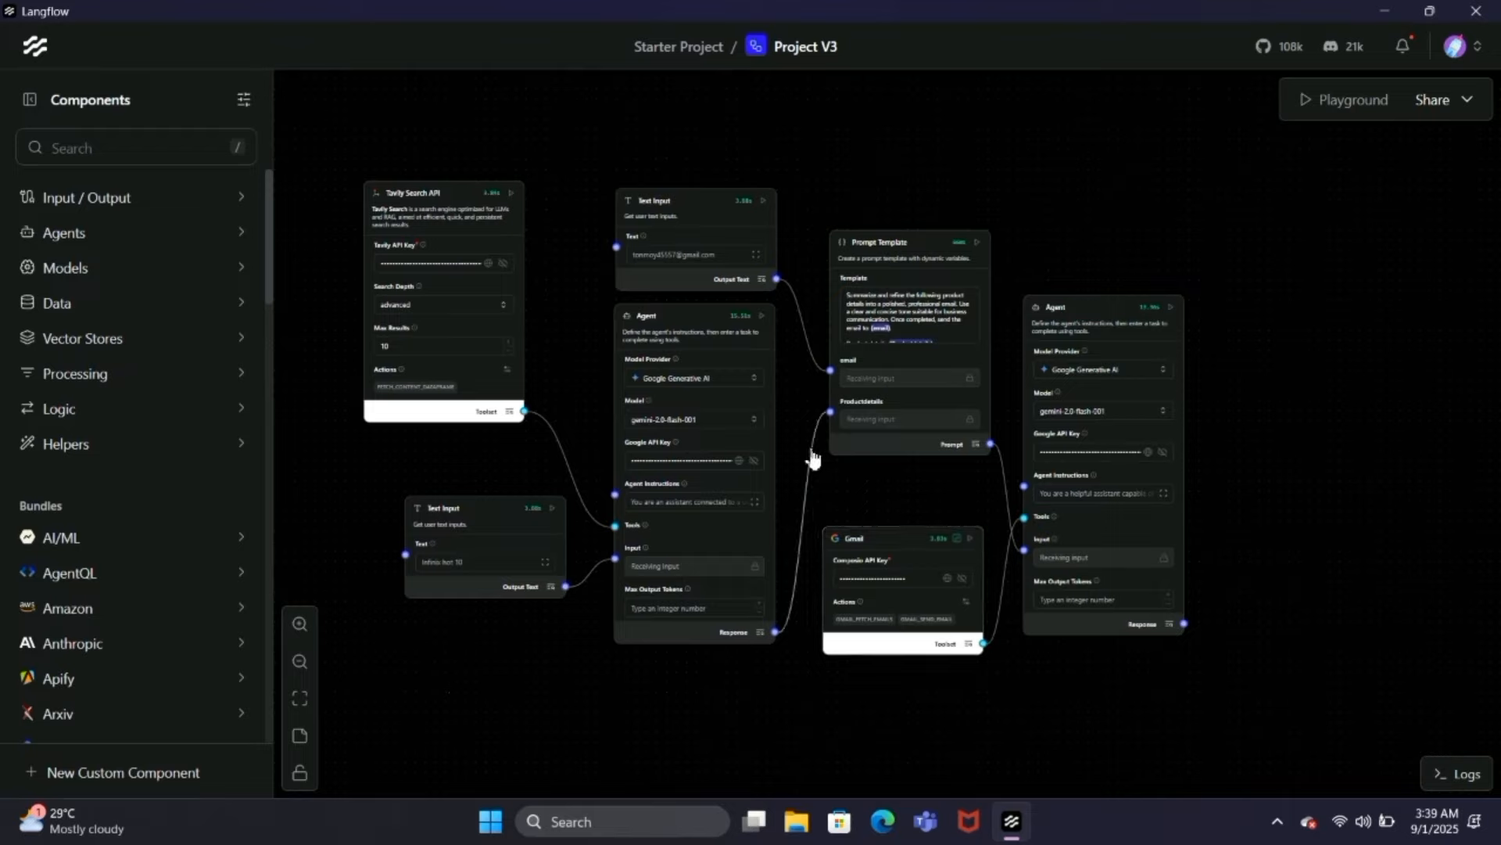
pyautogui.click(880, 244)
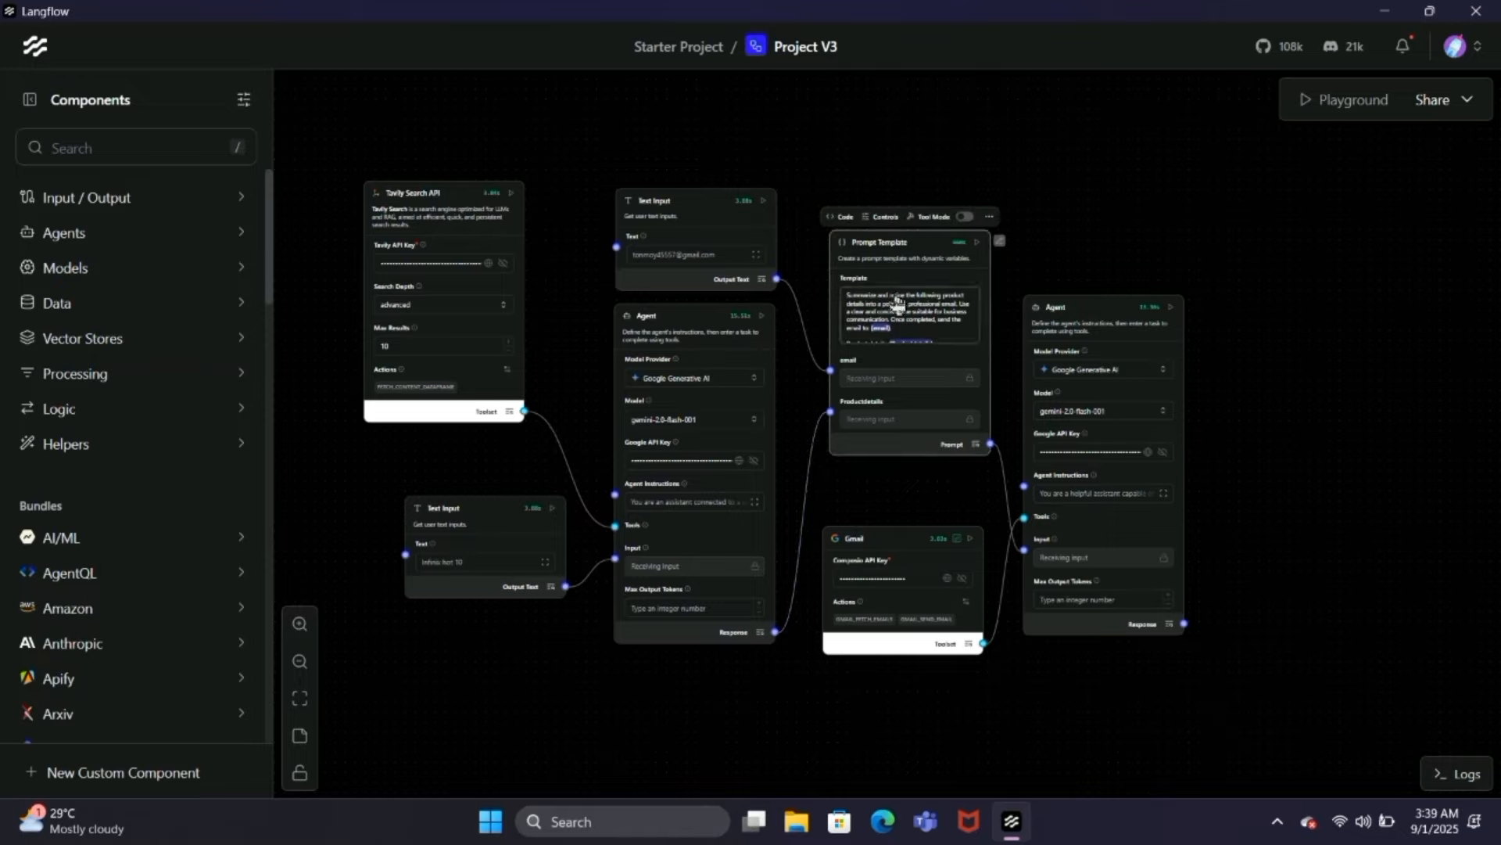
pyautogui.click(895, 297)
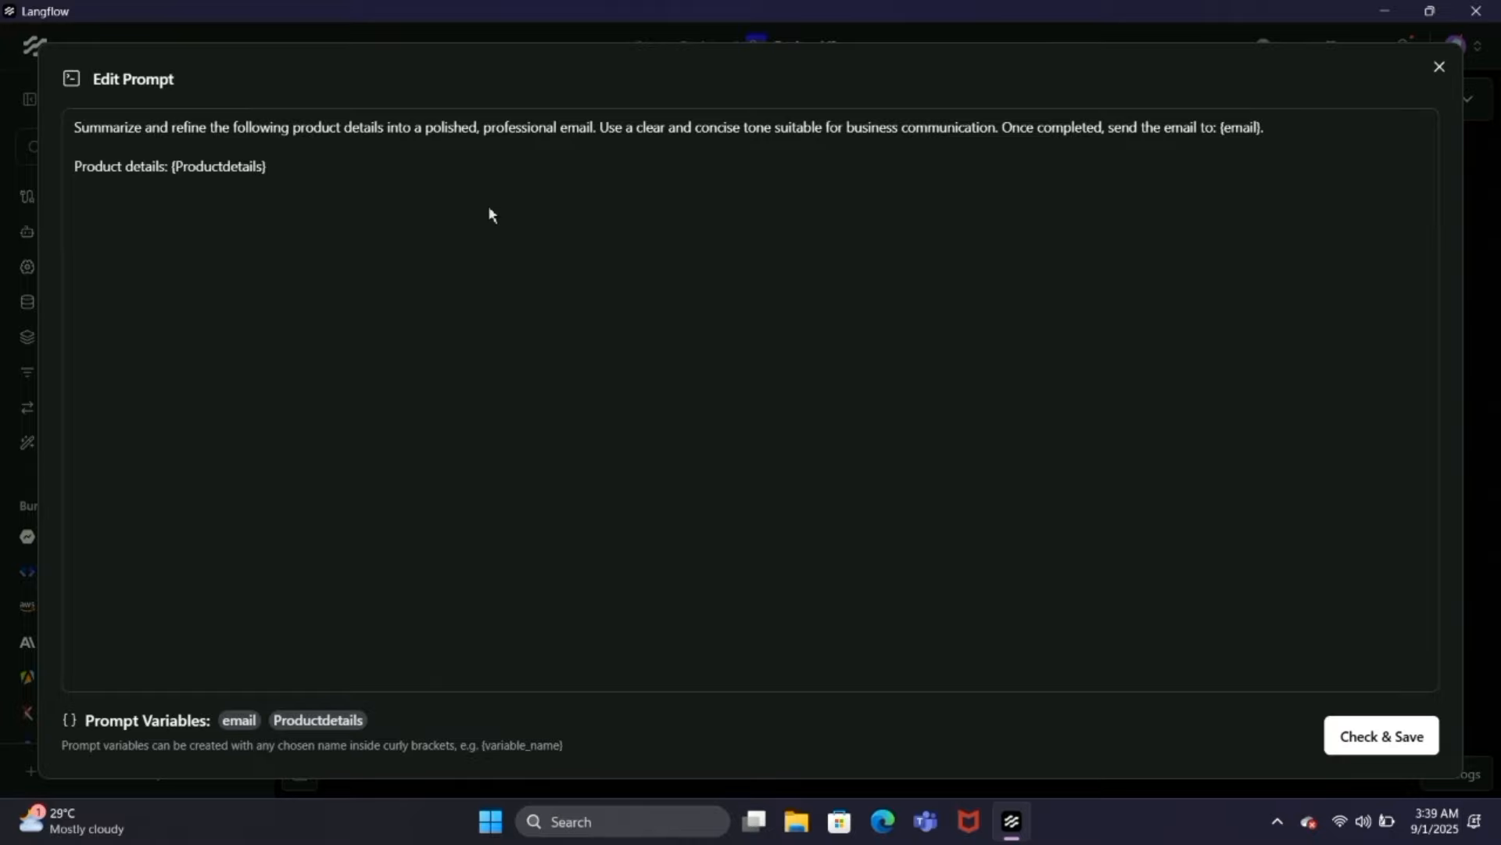
pyautogui.click(1439, 68)
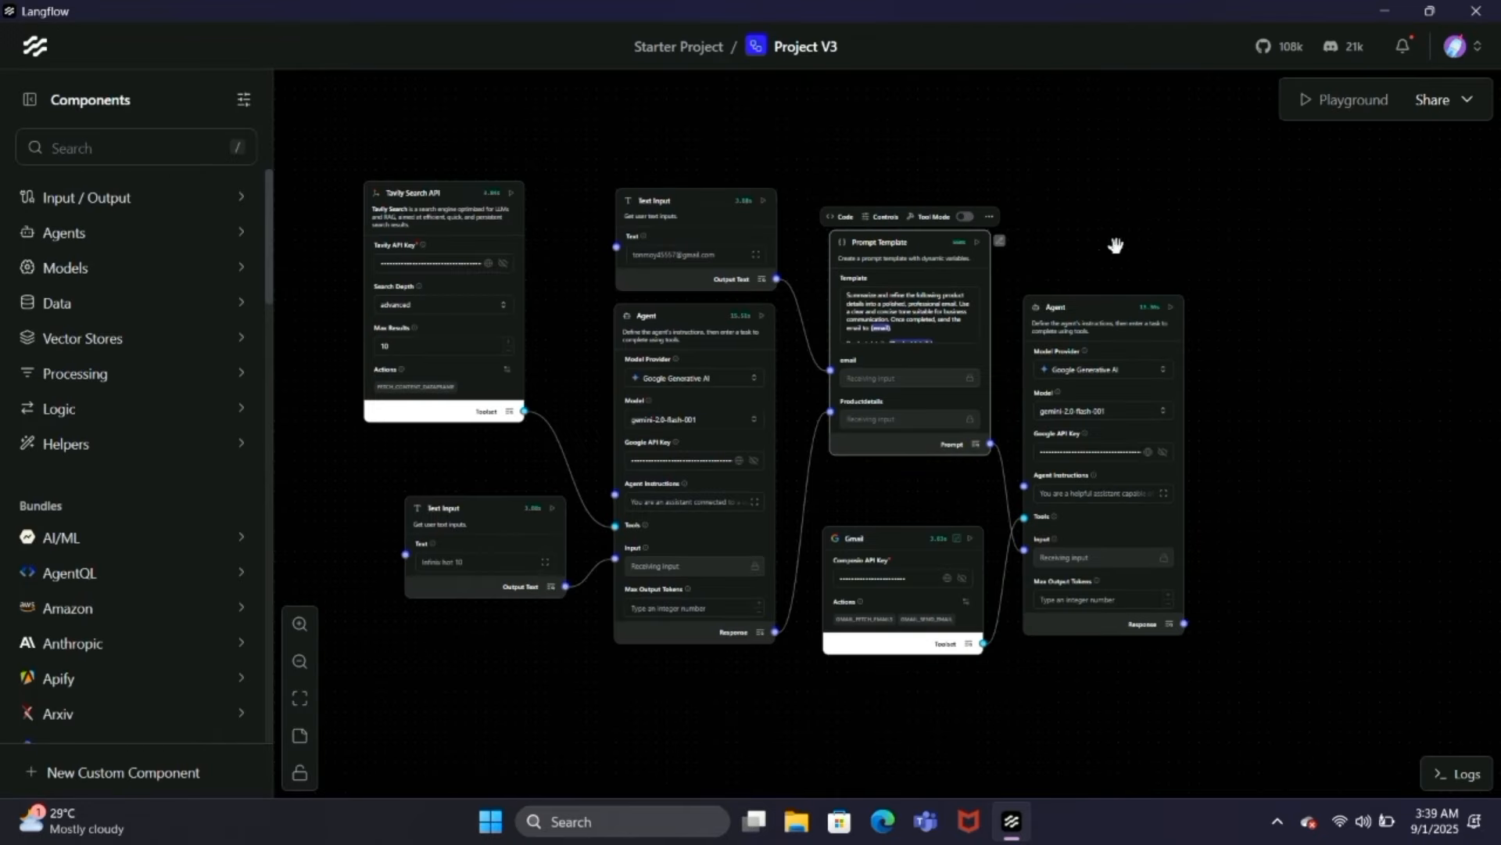
pyautogui.click(726, 324)
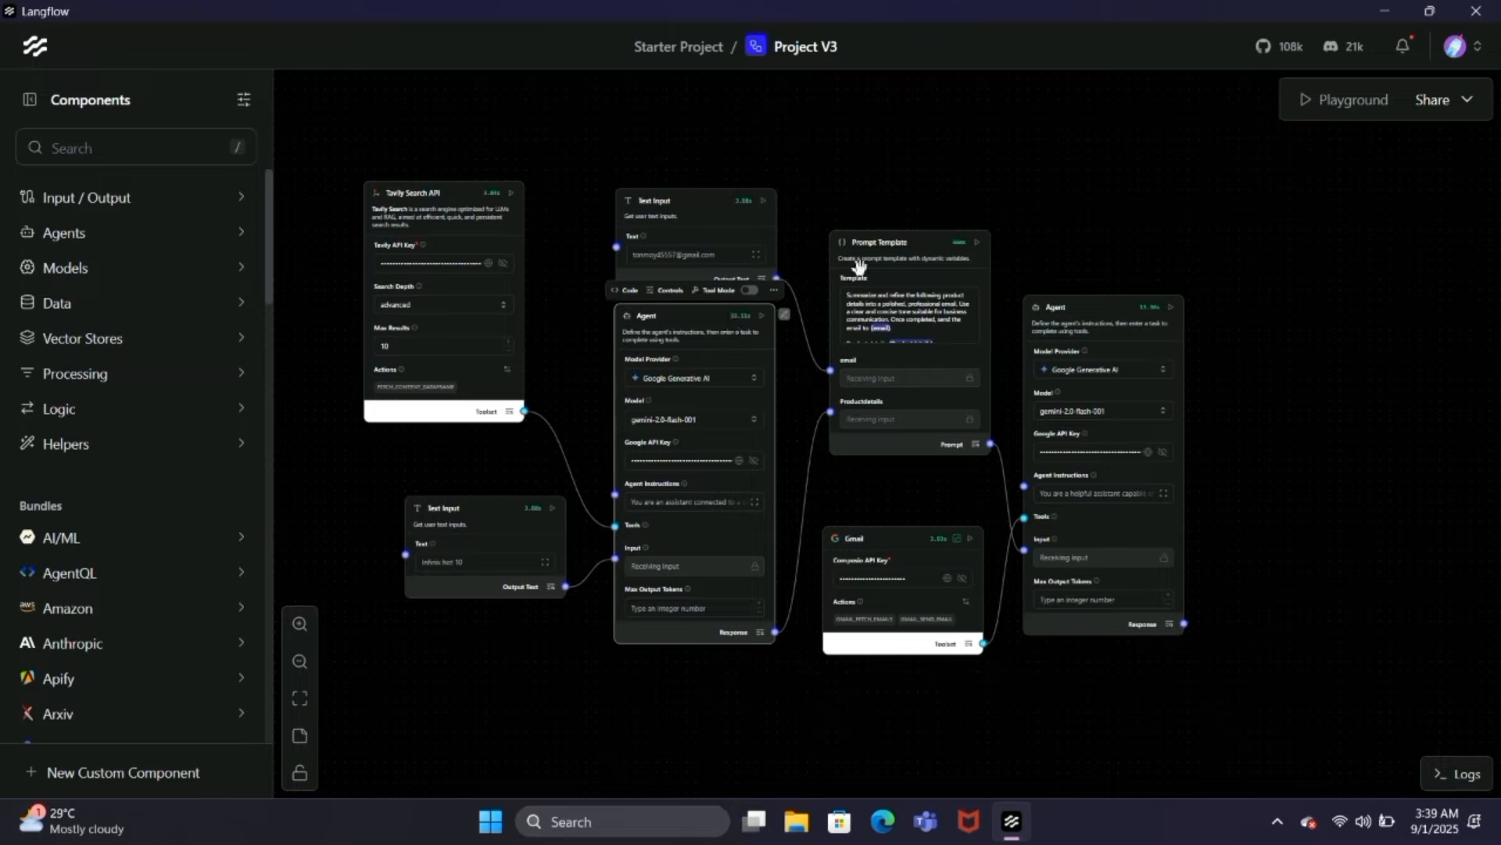
pyautogui.click(856, 395)
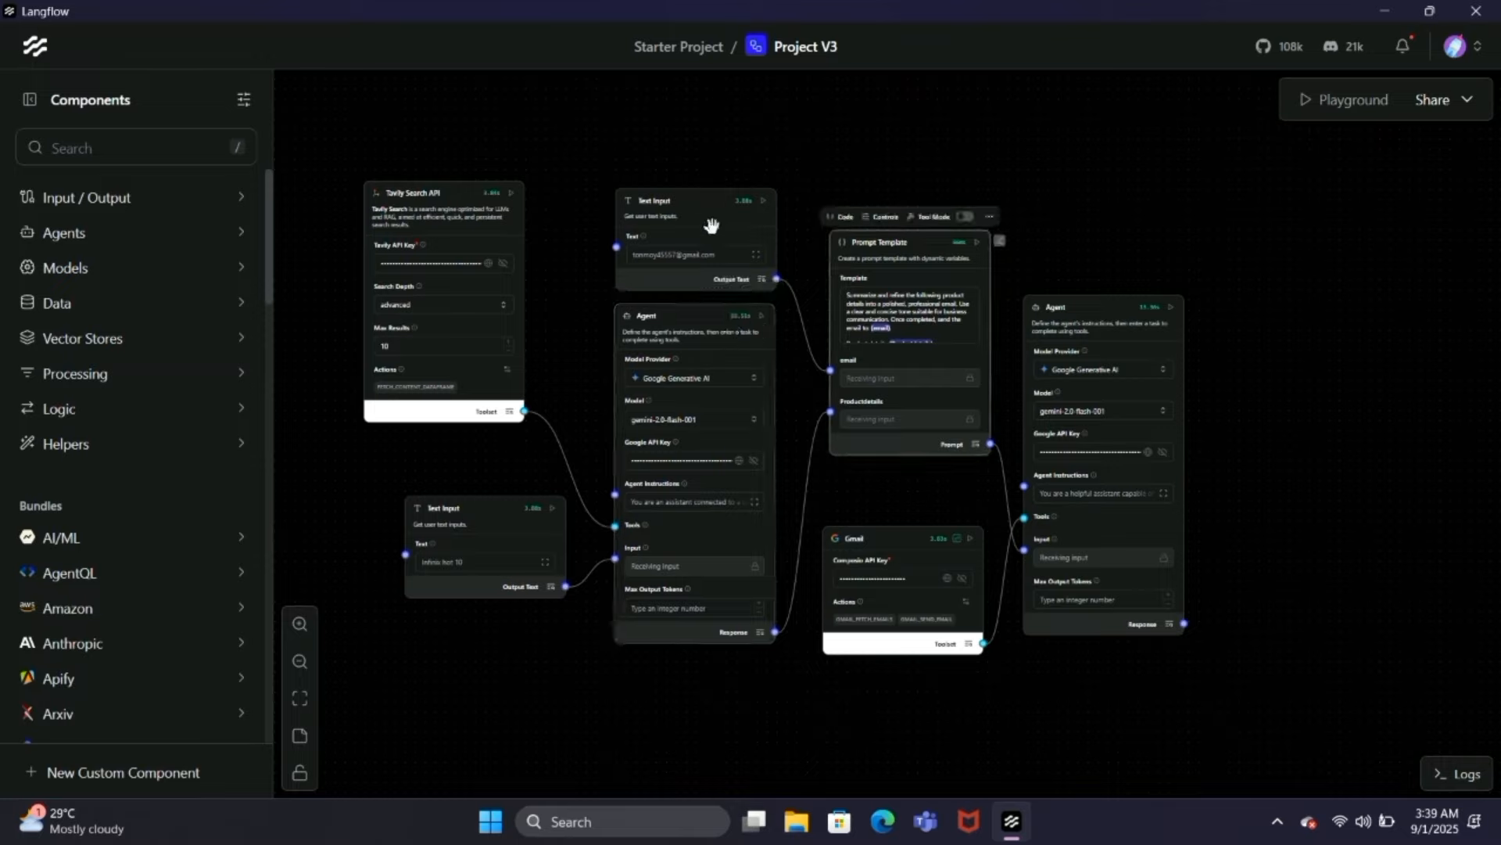
pyautogui.click(712, 234)
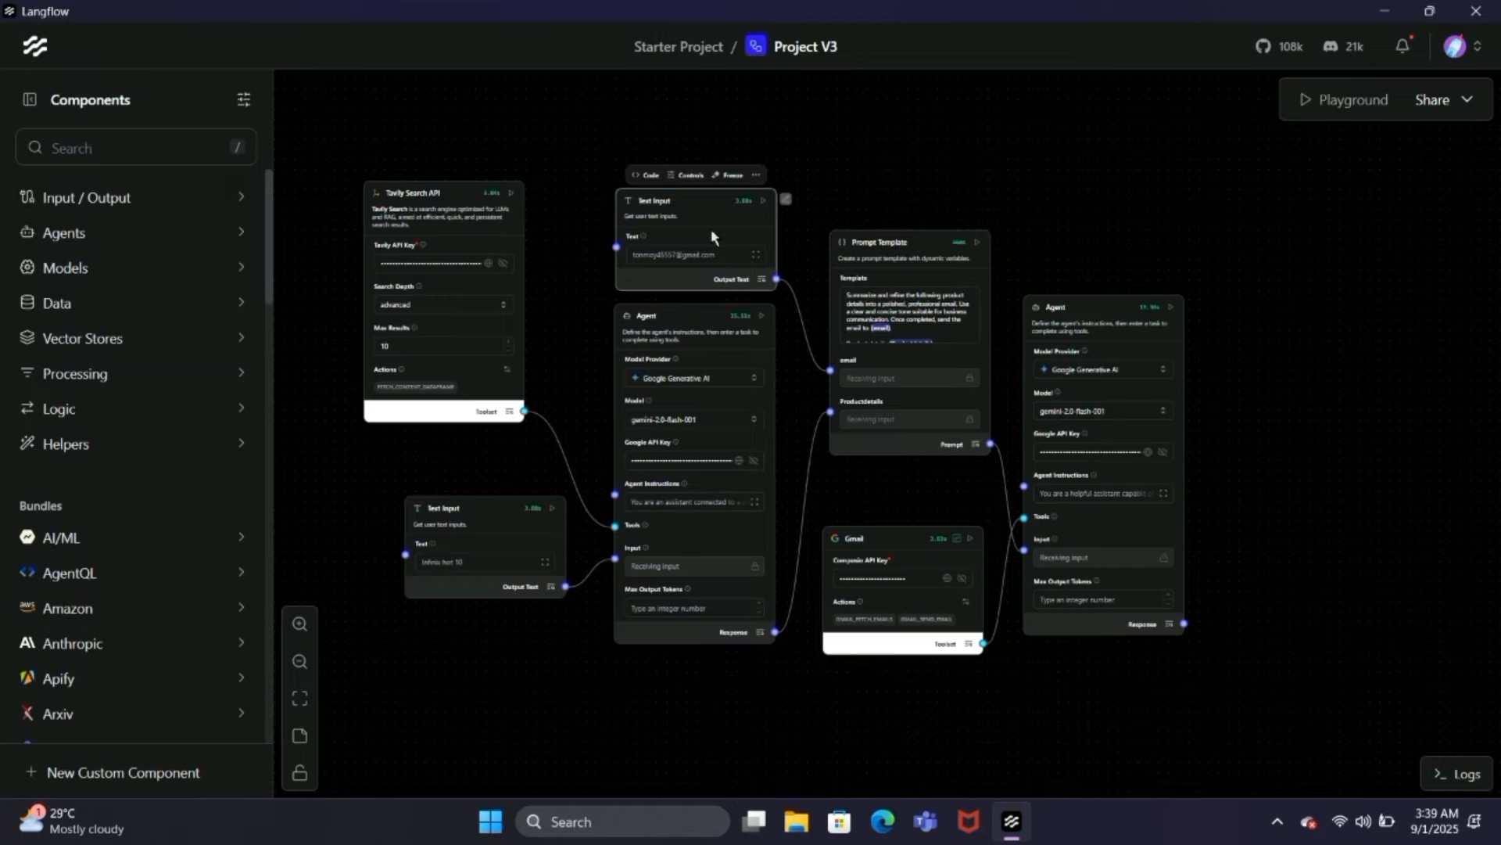
# Step: Review the instructions of the final email-sending Agent and the Prompt Template and Gmail components connected to it
pyautogui.moveTo(931, 491); pyautogui.dragTo(814, 437)
pyautogui.click(998, 252)
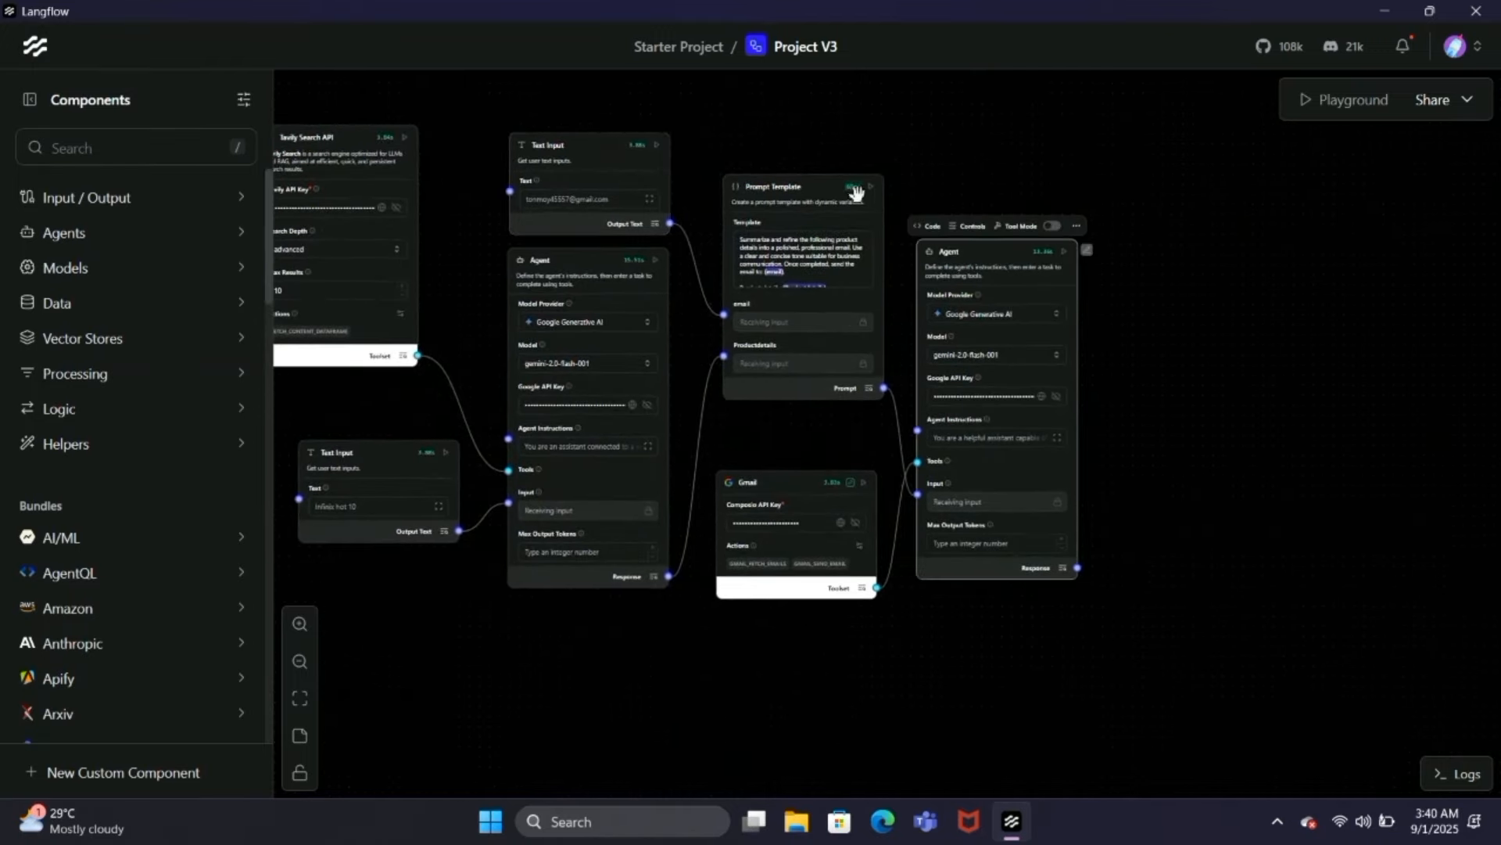
pyautogui.click(832, 201)
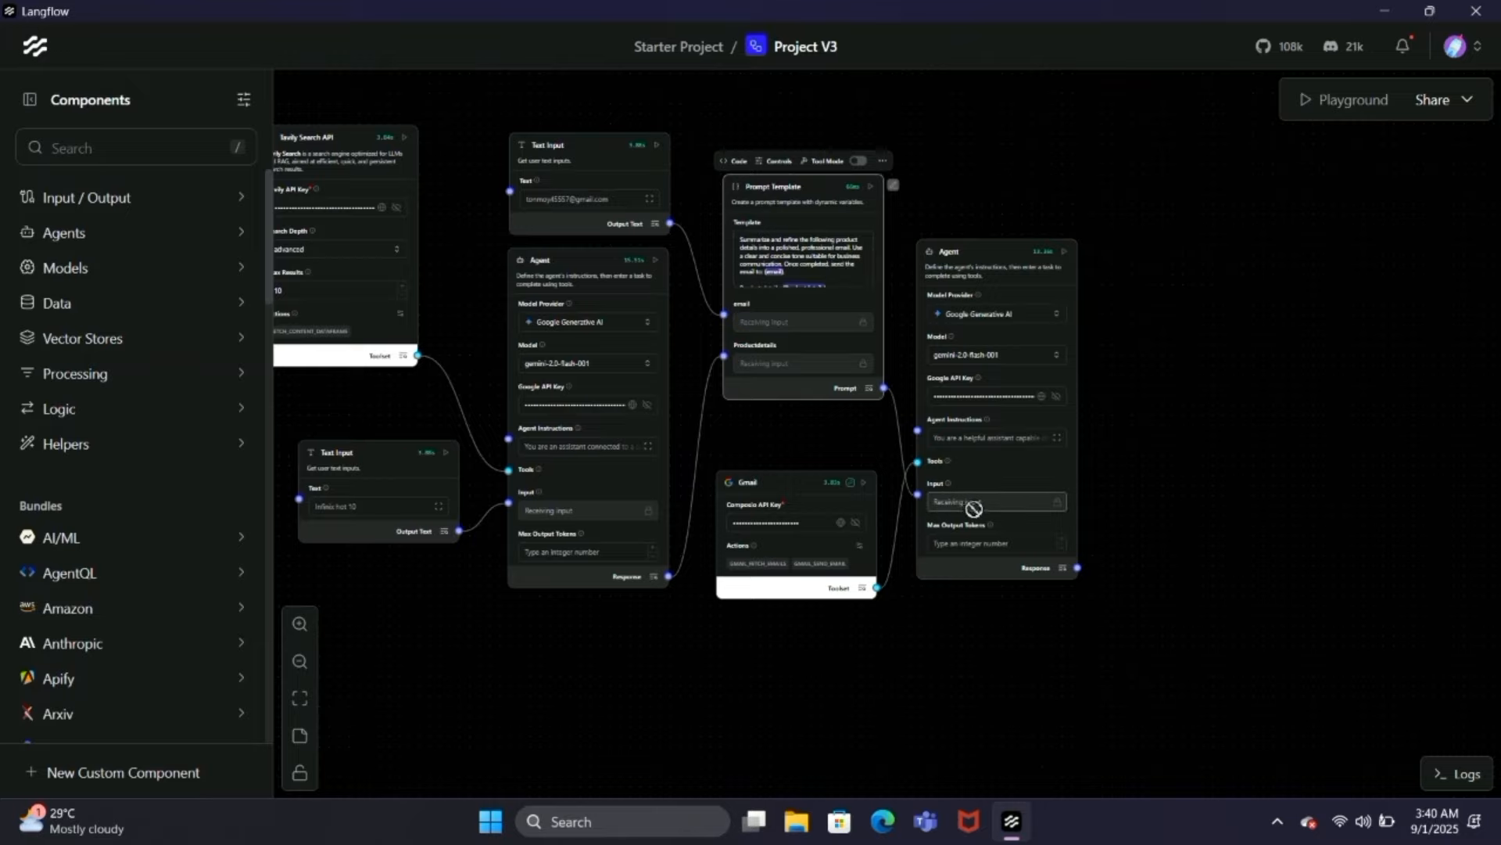
pyautogui.click(1057, 438)
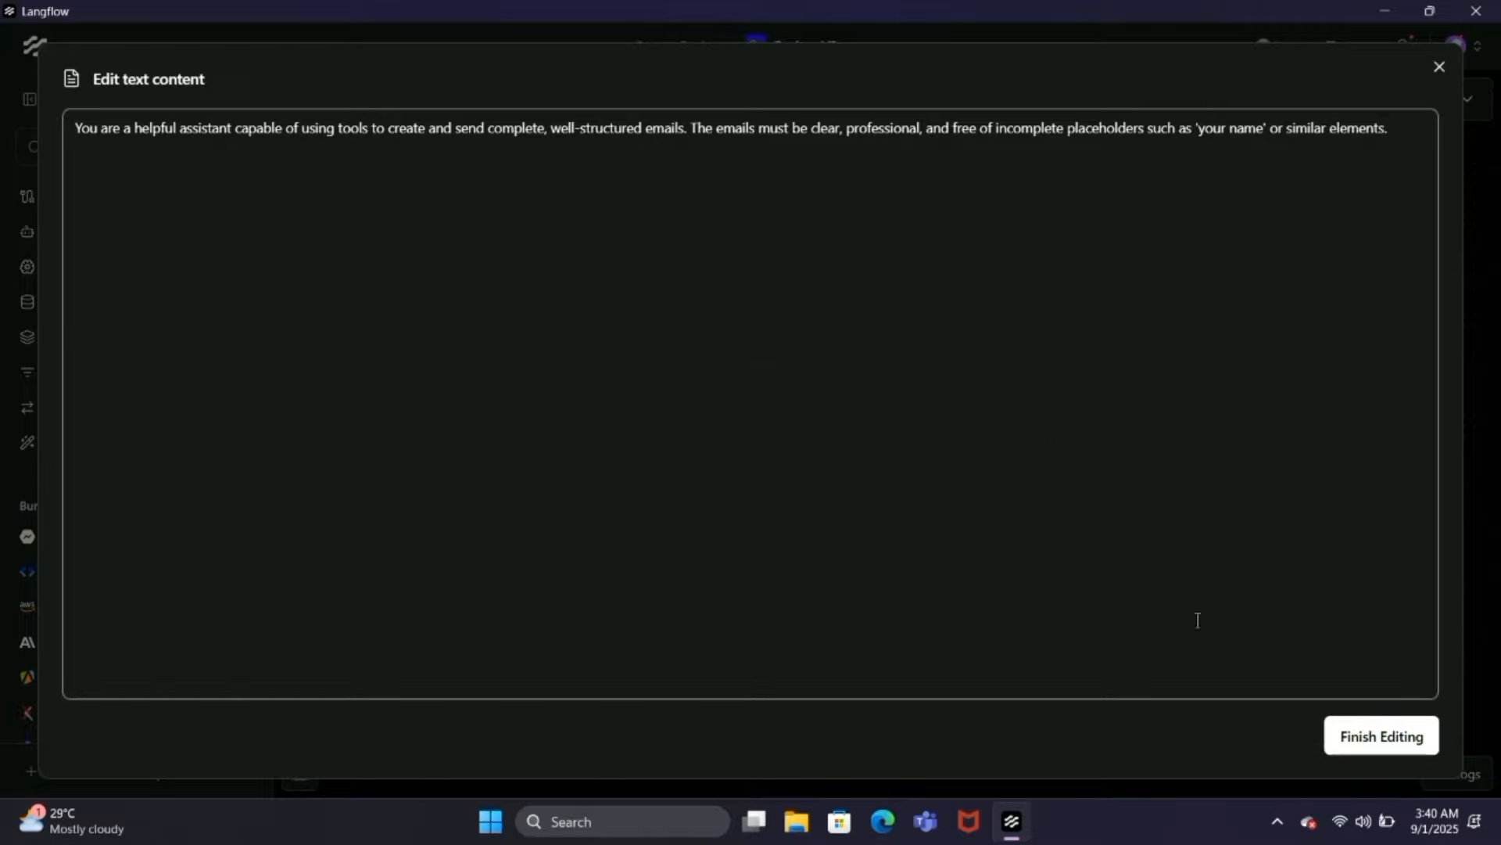
pyautogui.click(1347, 742)
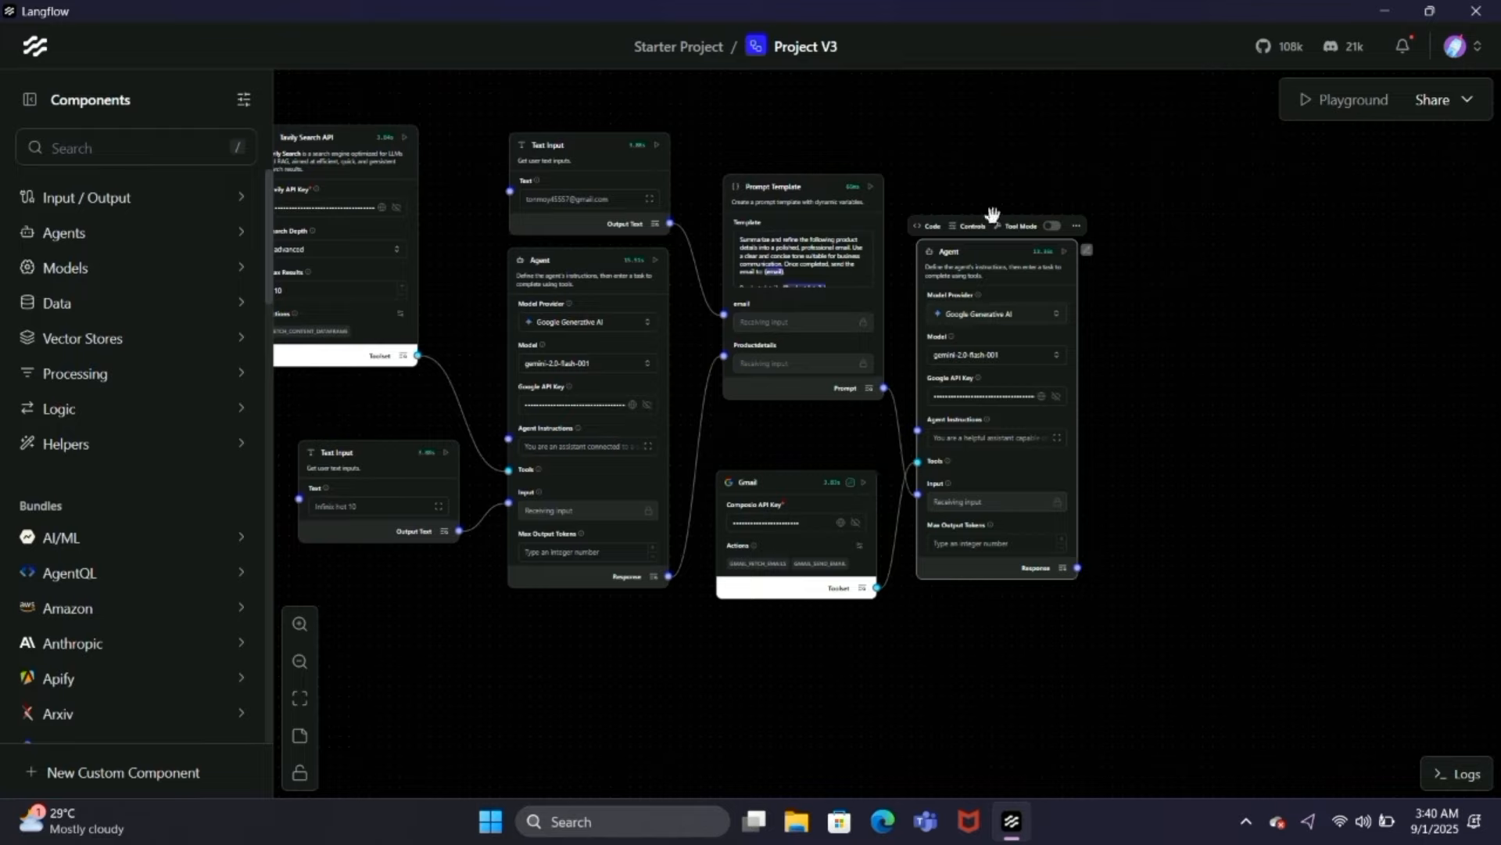
pyautogui.click(803, 486)
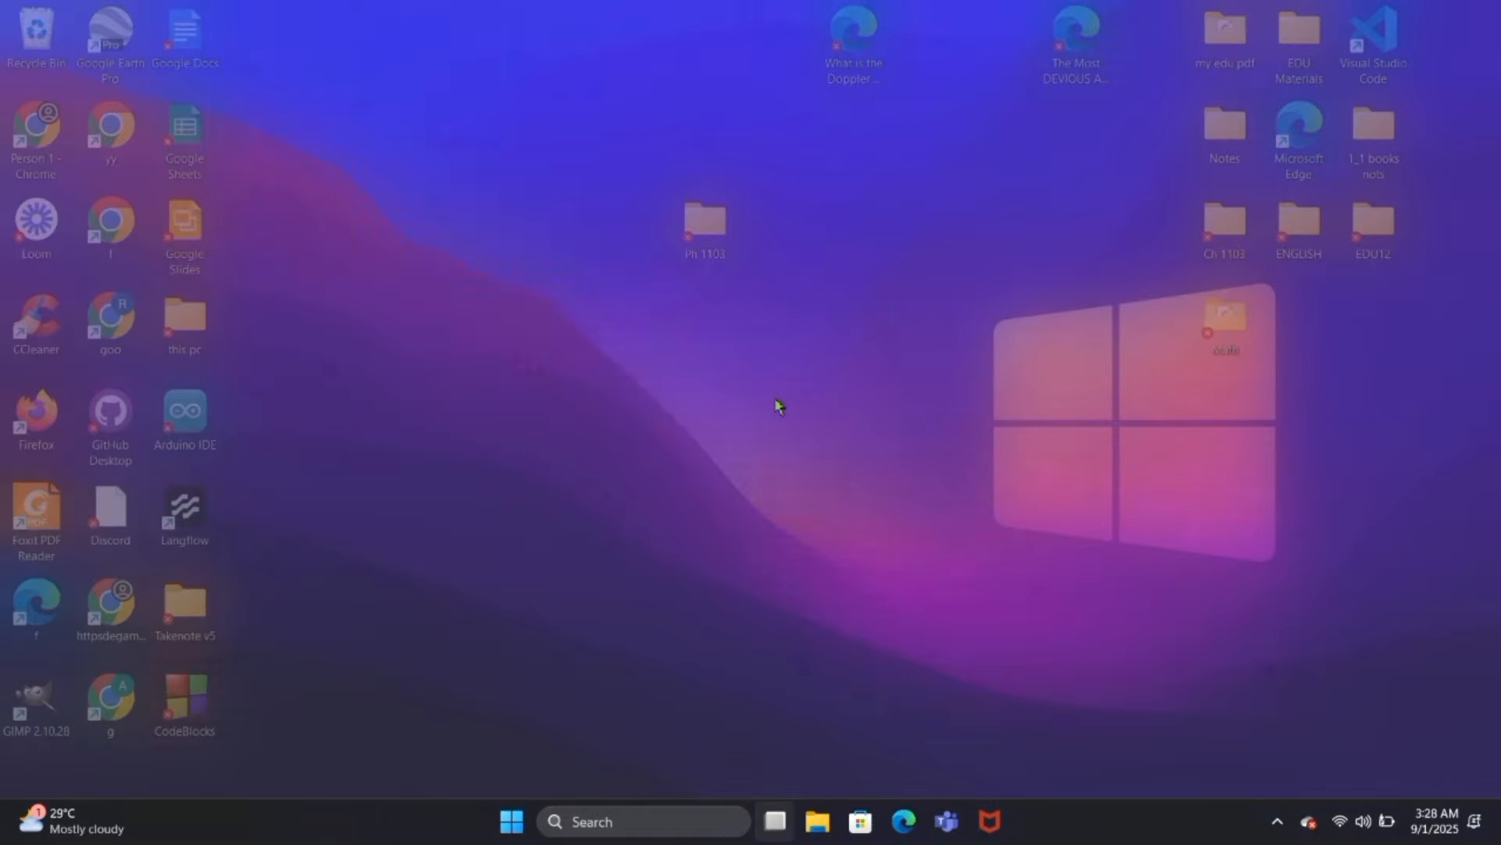
# Step: Switch to the Composio website in Chrome and sign in to the Composio platform
pyautogui.press('super+Tab')
pyautogui.click(612, 742)
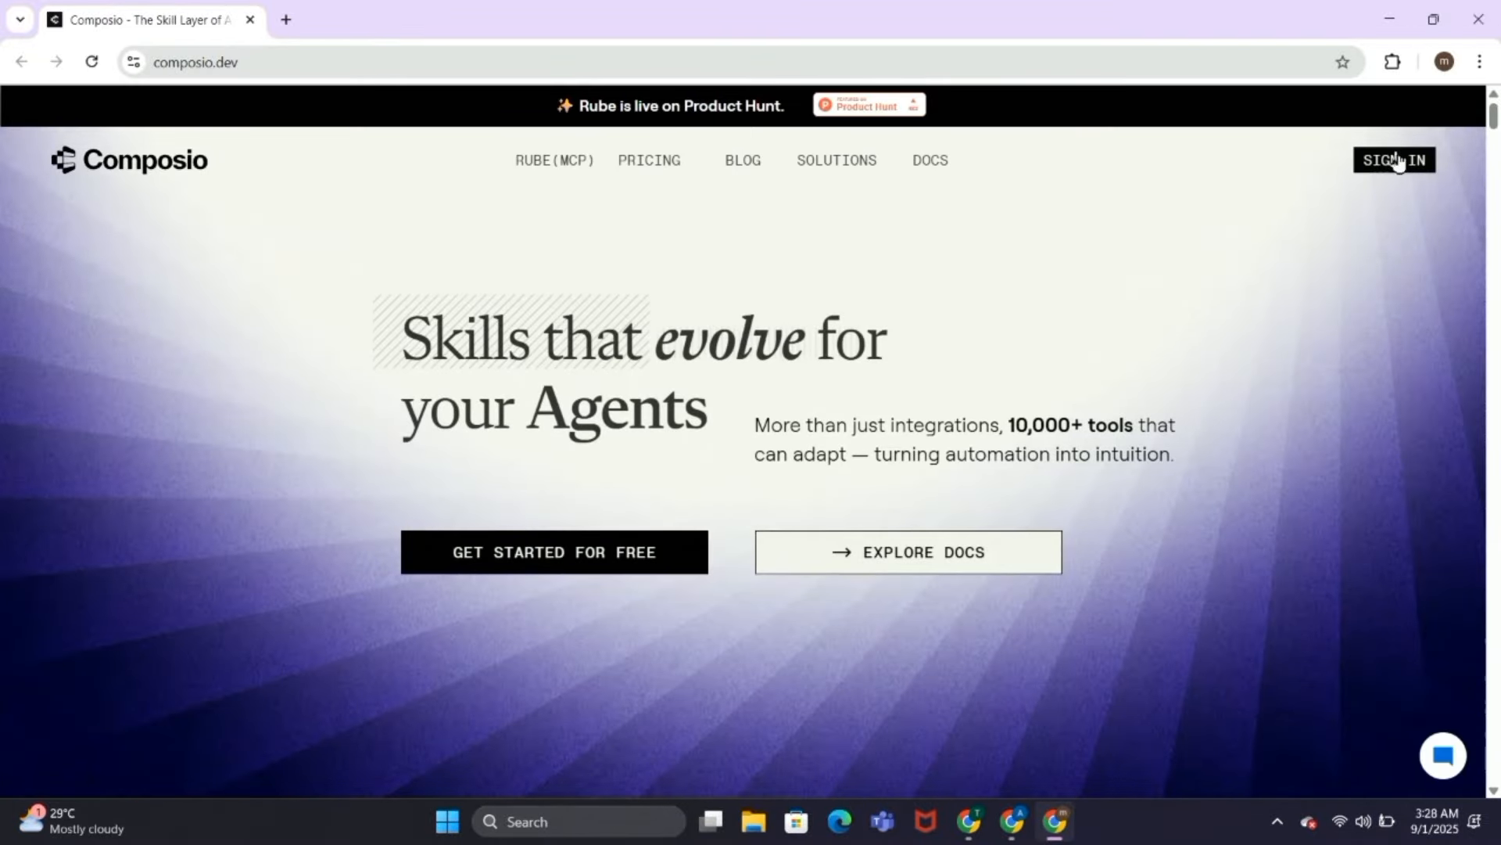
pyautogui.click(1397, 160)
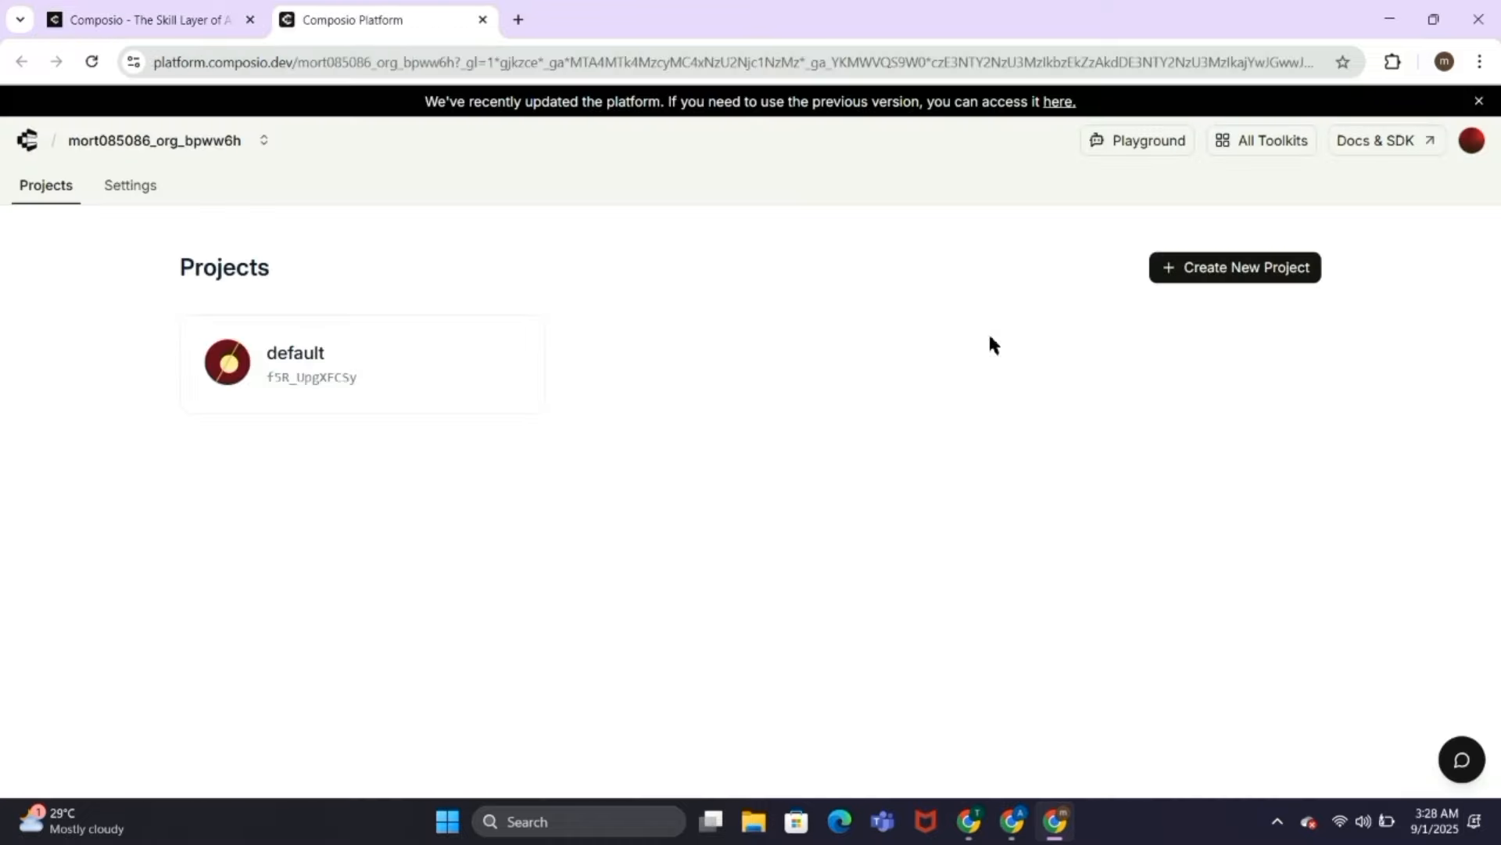
# Step: Create a new Composio project named Project1 with Gmail enabled as its default auth config
pyautogui.click(1214, 268)
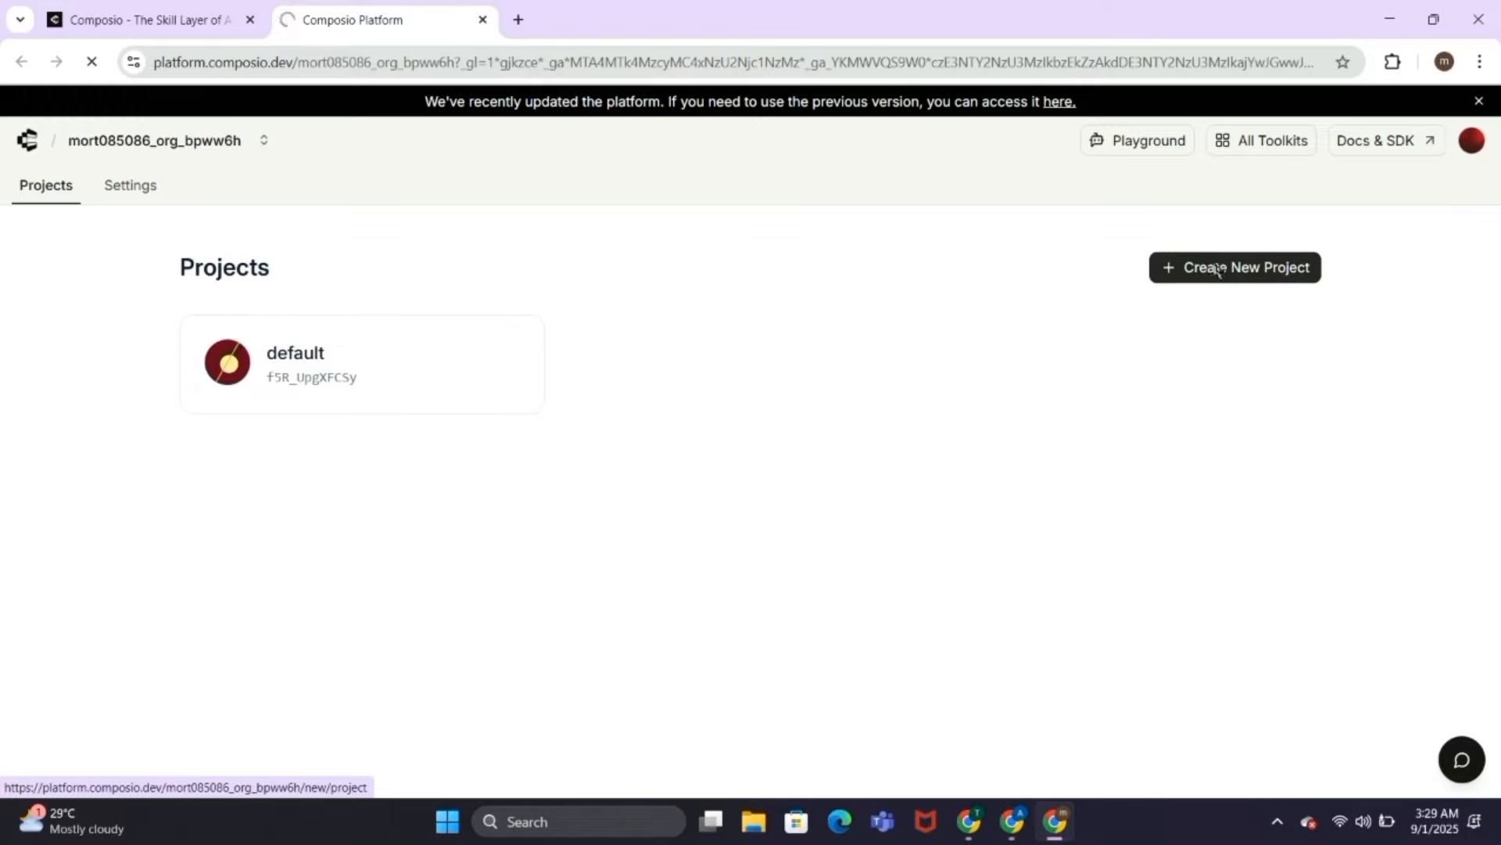
pyautogui.click(623, 471)
pyautogui.write('P')
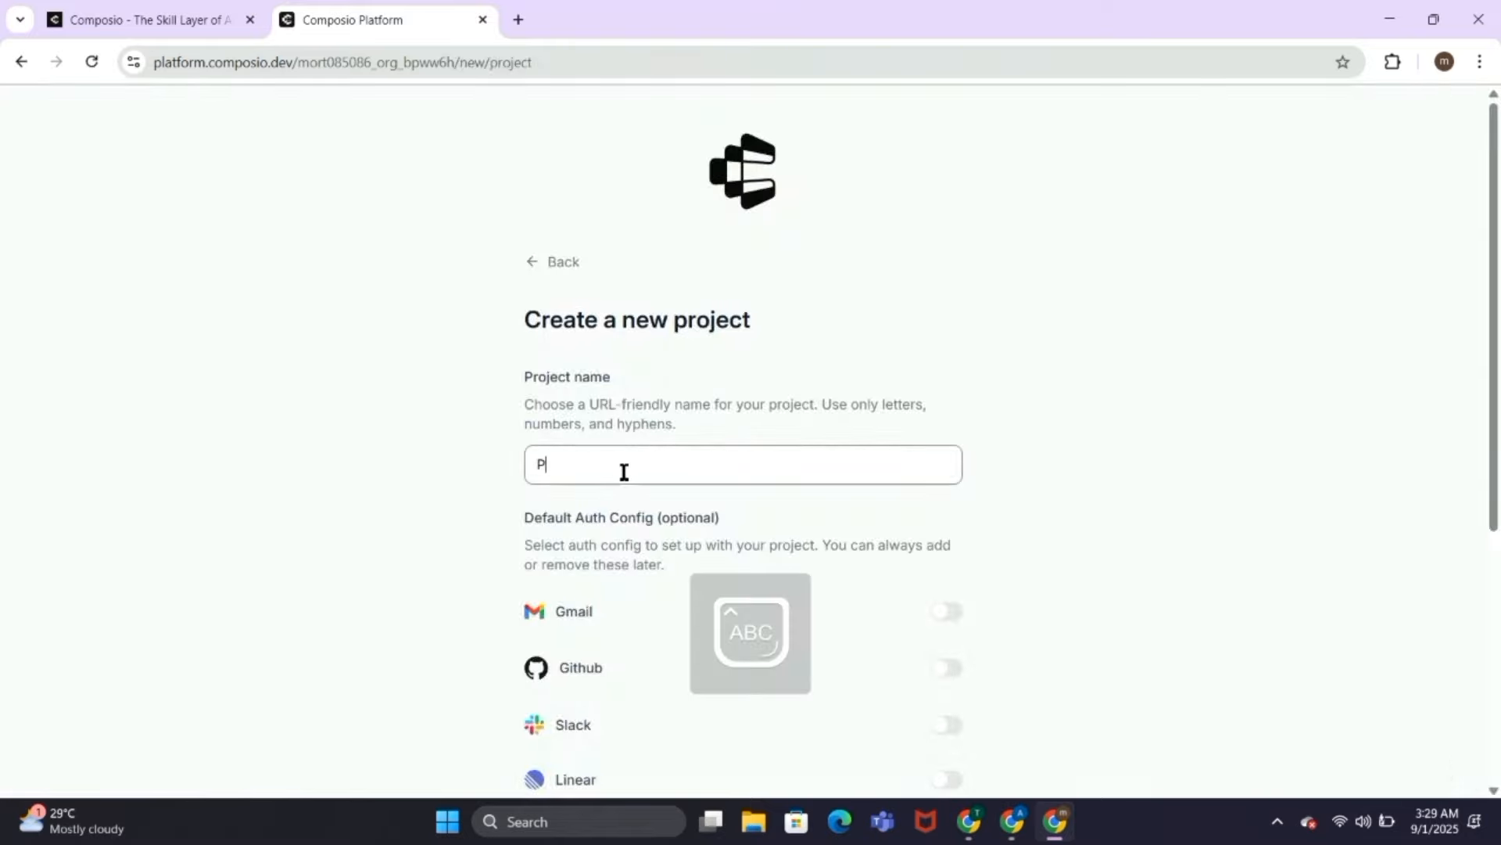
pyautogui.write('roject1')
pyautogui.scroll(-1, 621, 473)
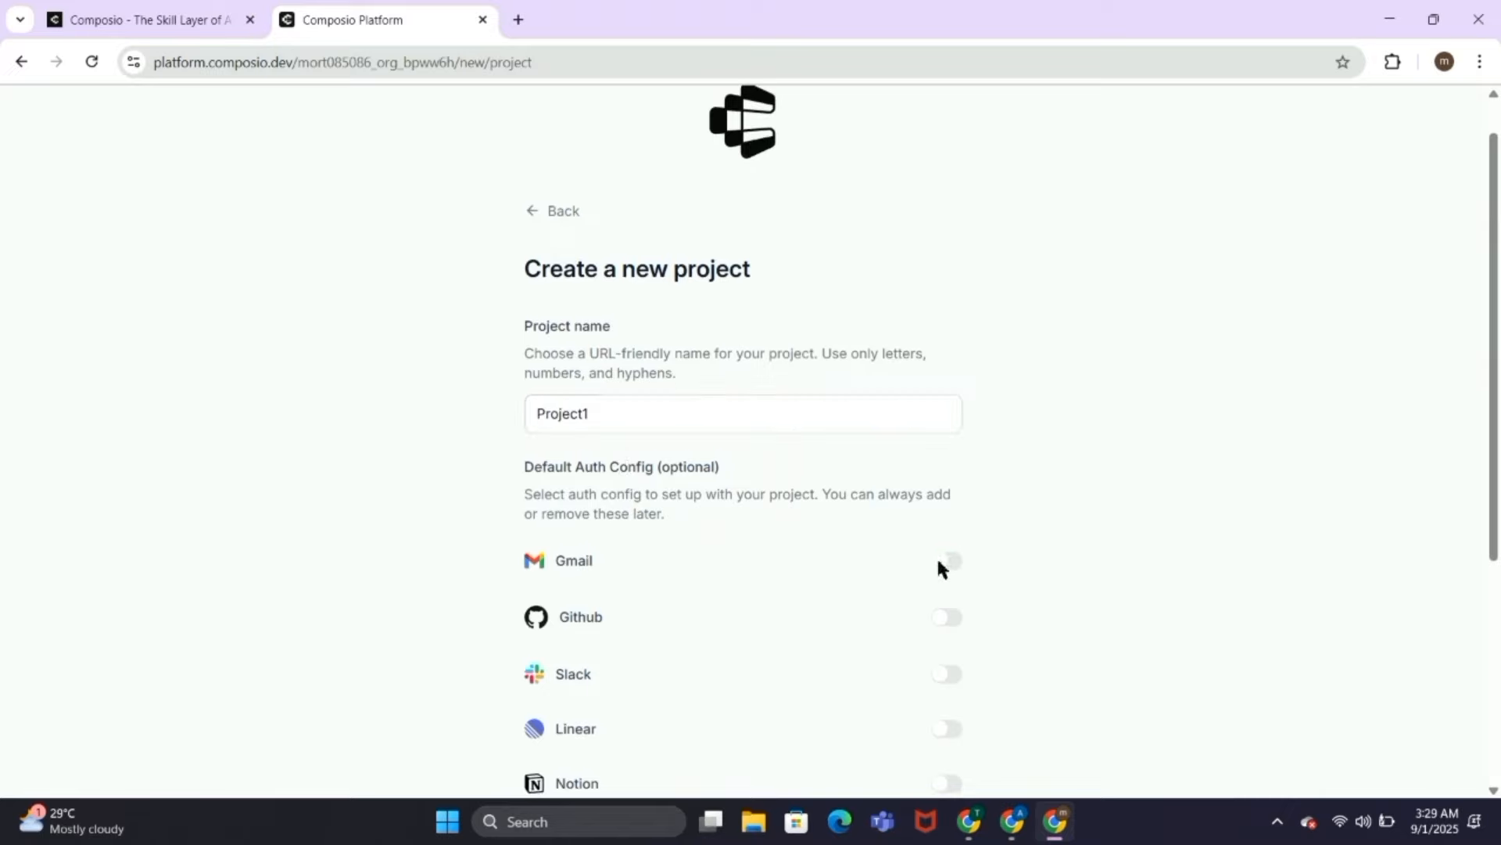
pyautogui.scroll(-3, 938, 567)
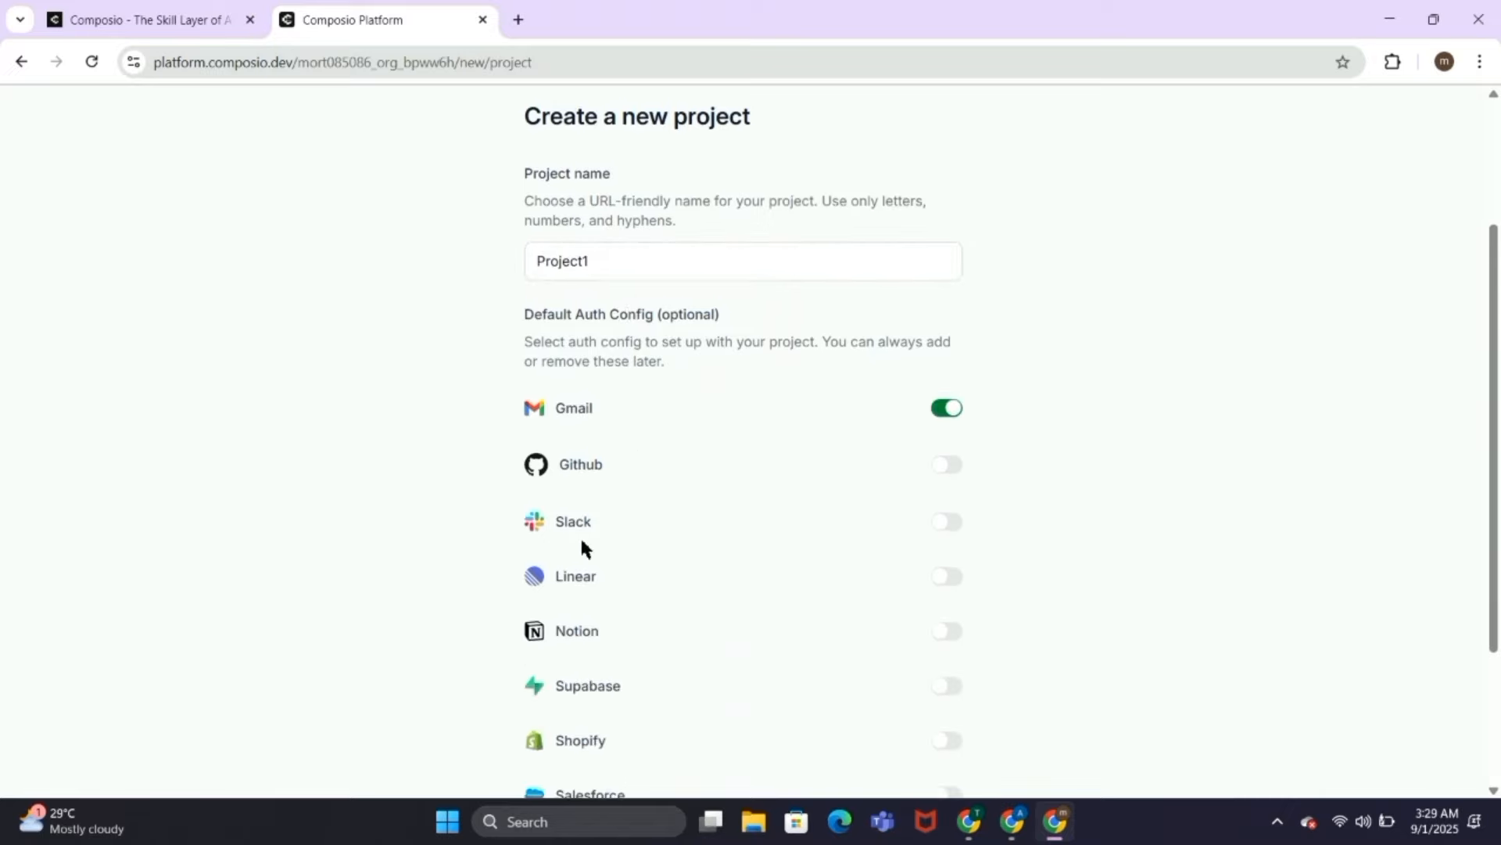
pyautogui.scroll(-4, 939, 450)
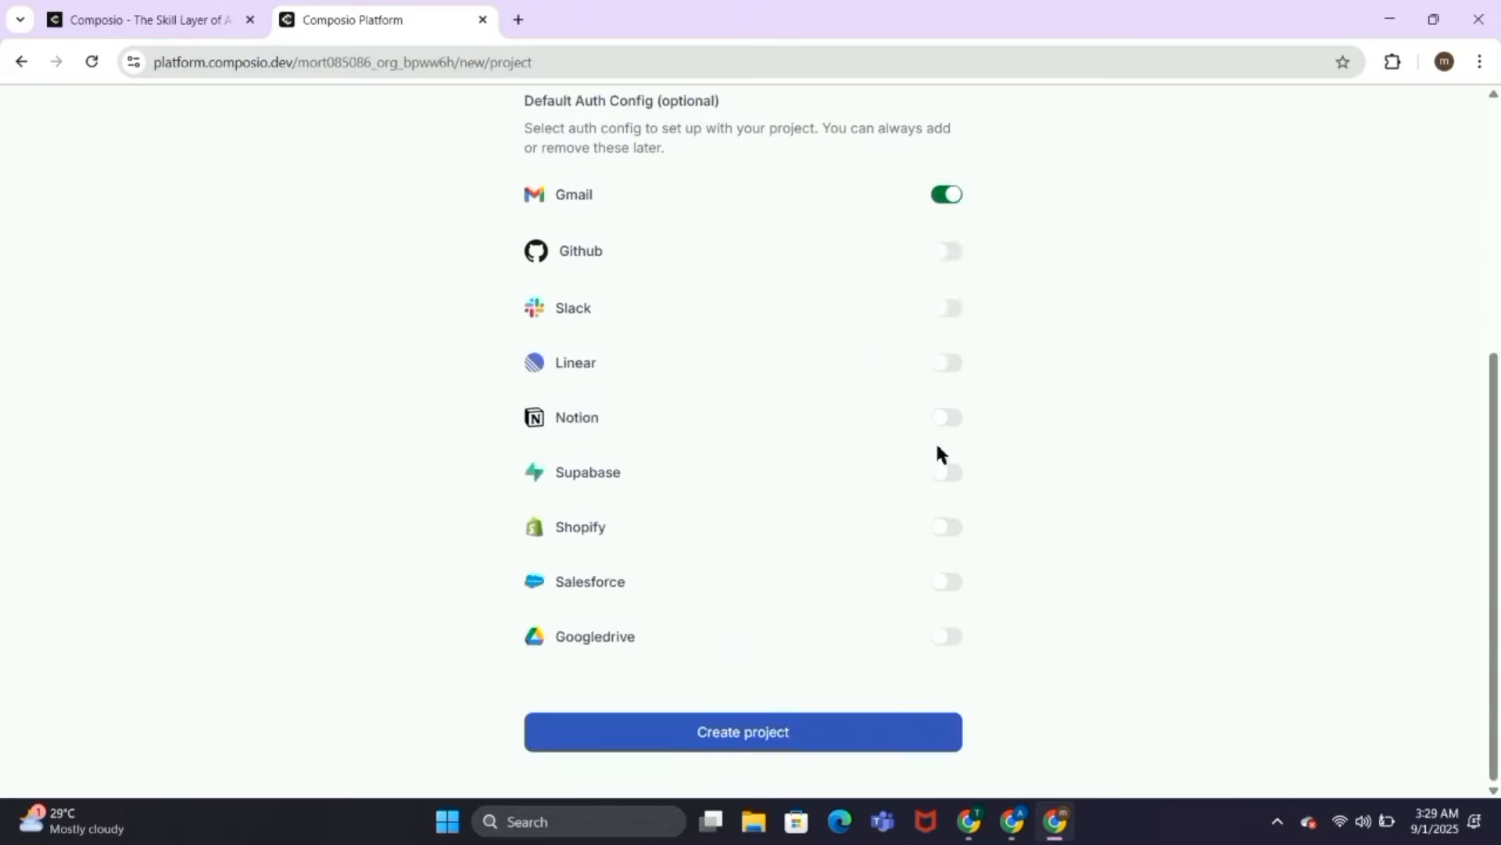
pyautogui.click(821, 743)
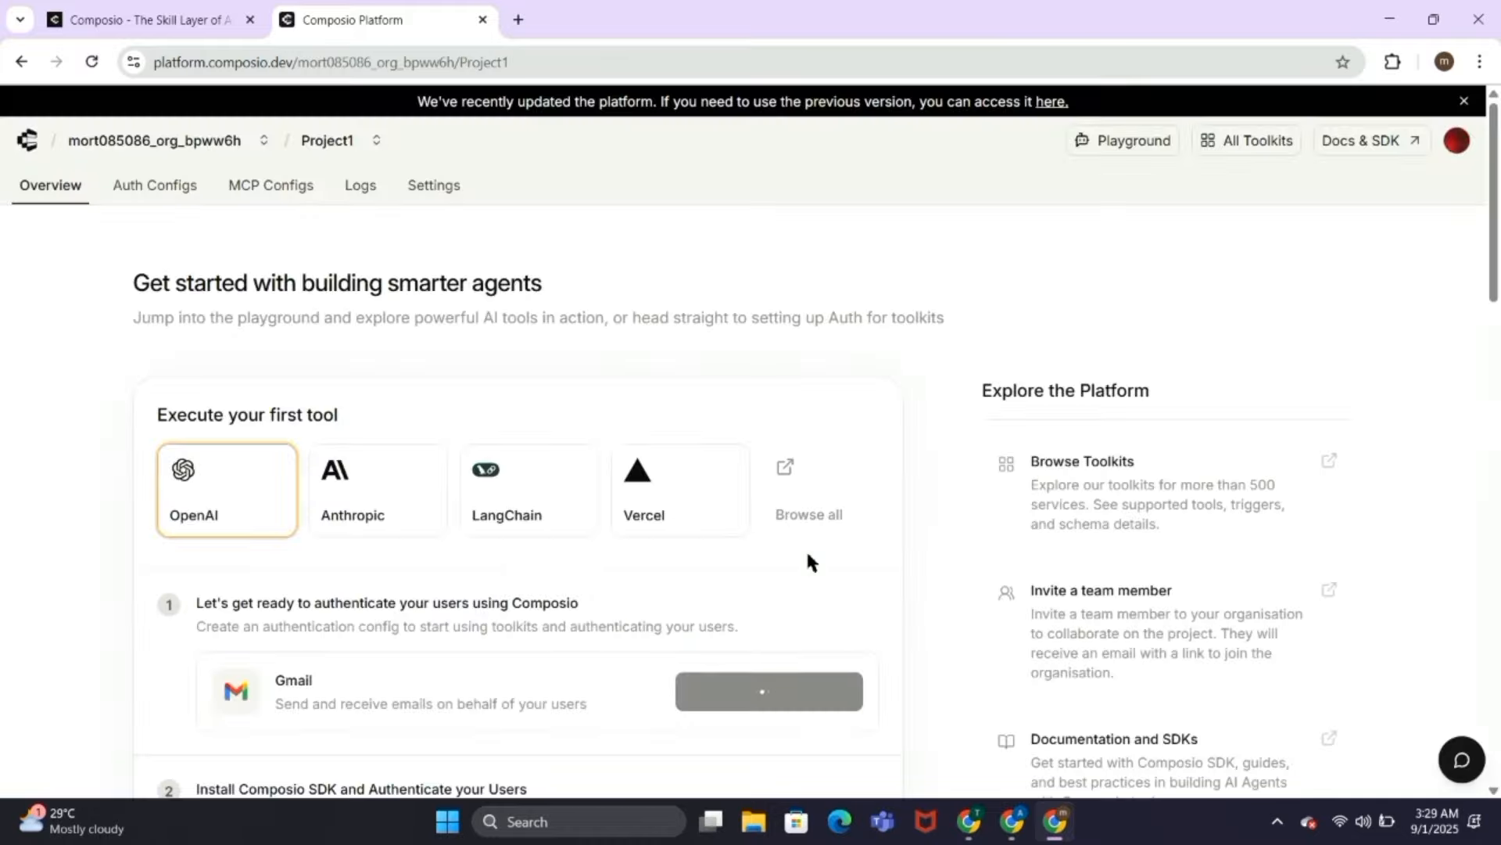
# Step: Create a new auth config for the Gmail toolkit in Project1
pyautogui.click(193, 188)
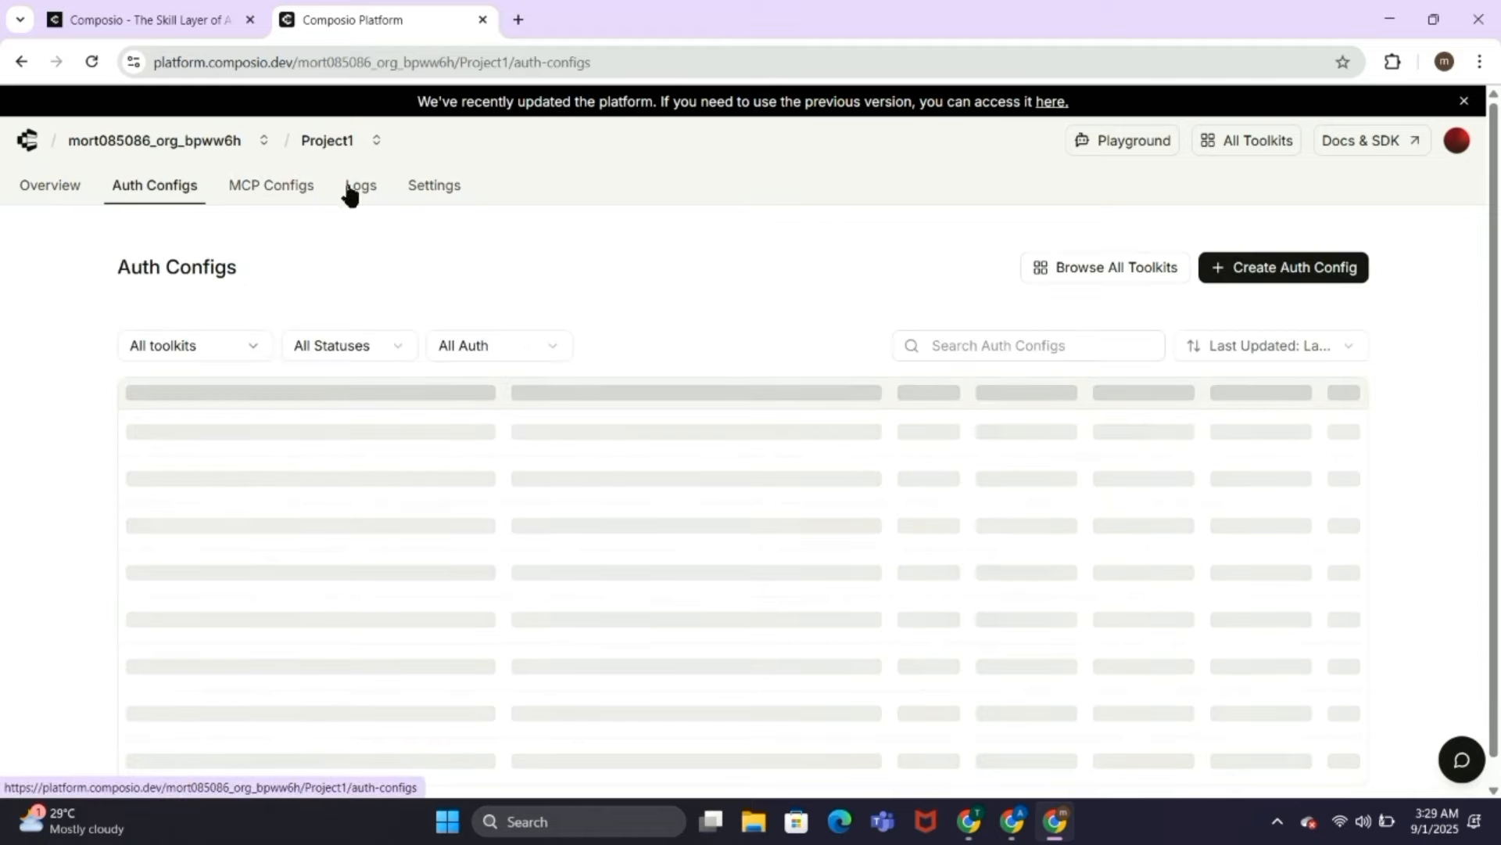
pyautogui.click(1252, 270)
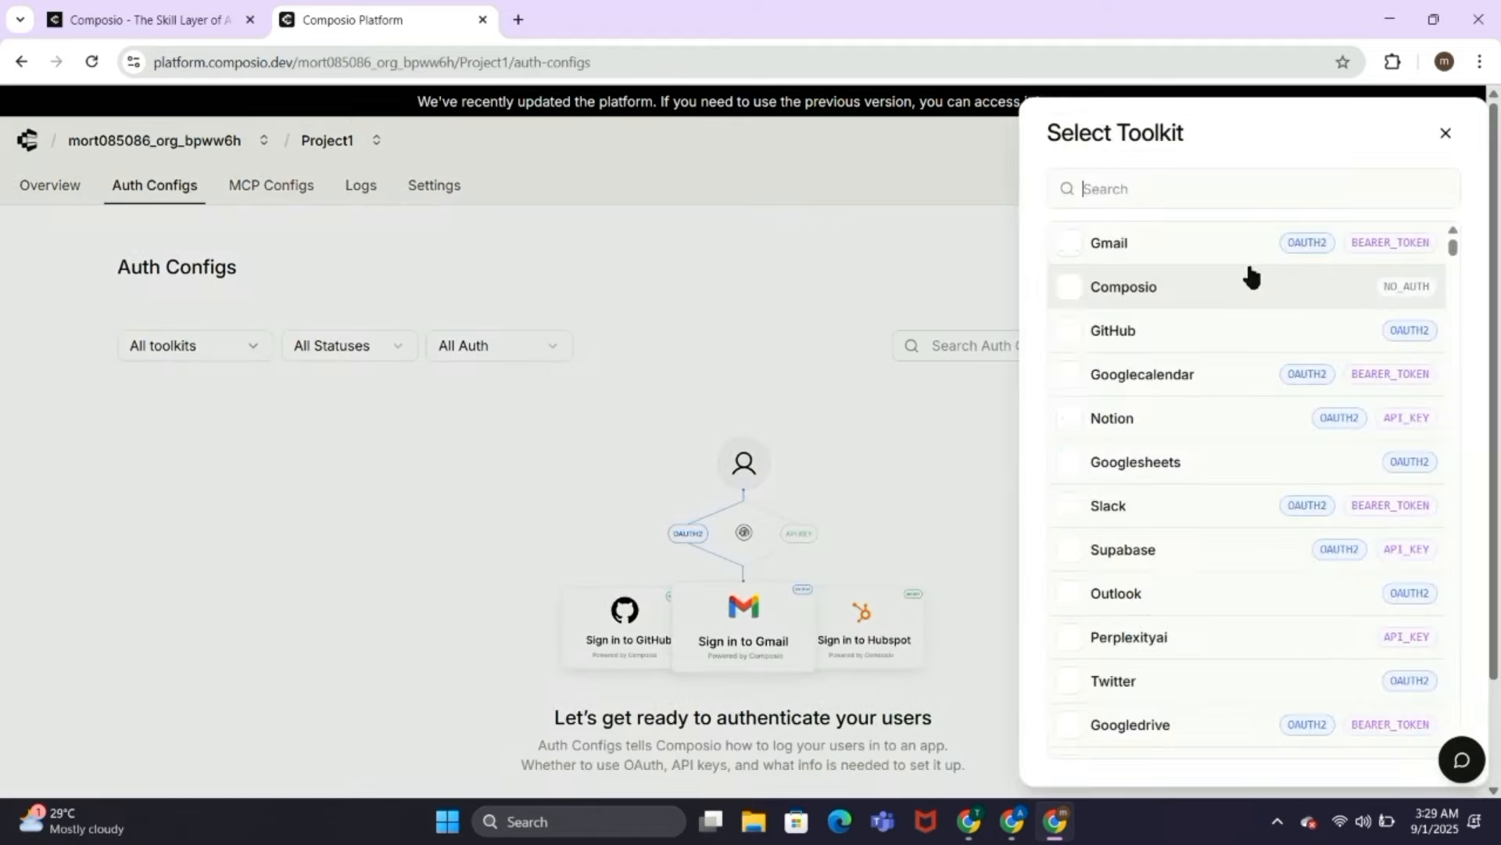
pyautogui.click(1169, 249)
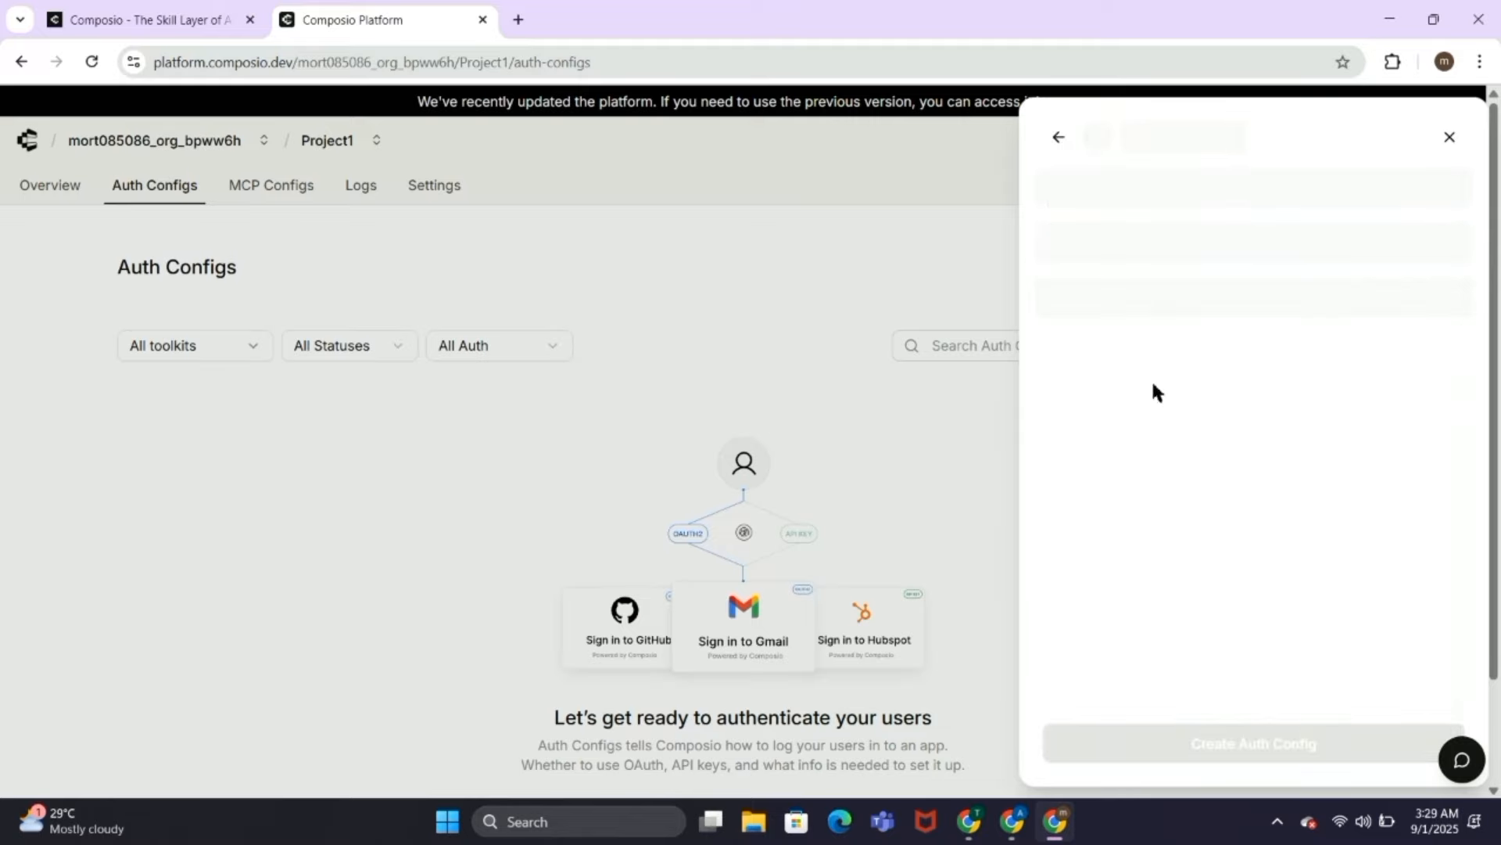
pyautogui.click(1216, 749)
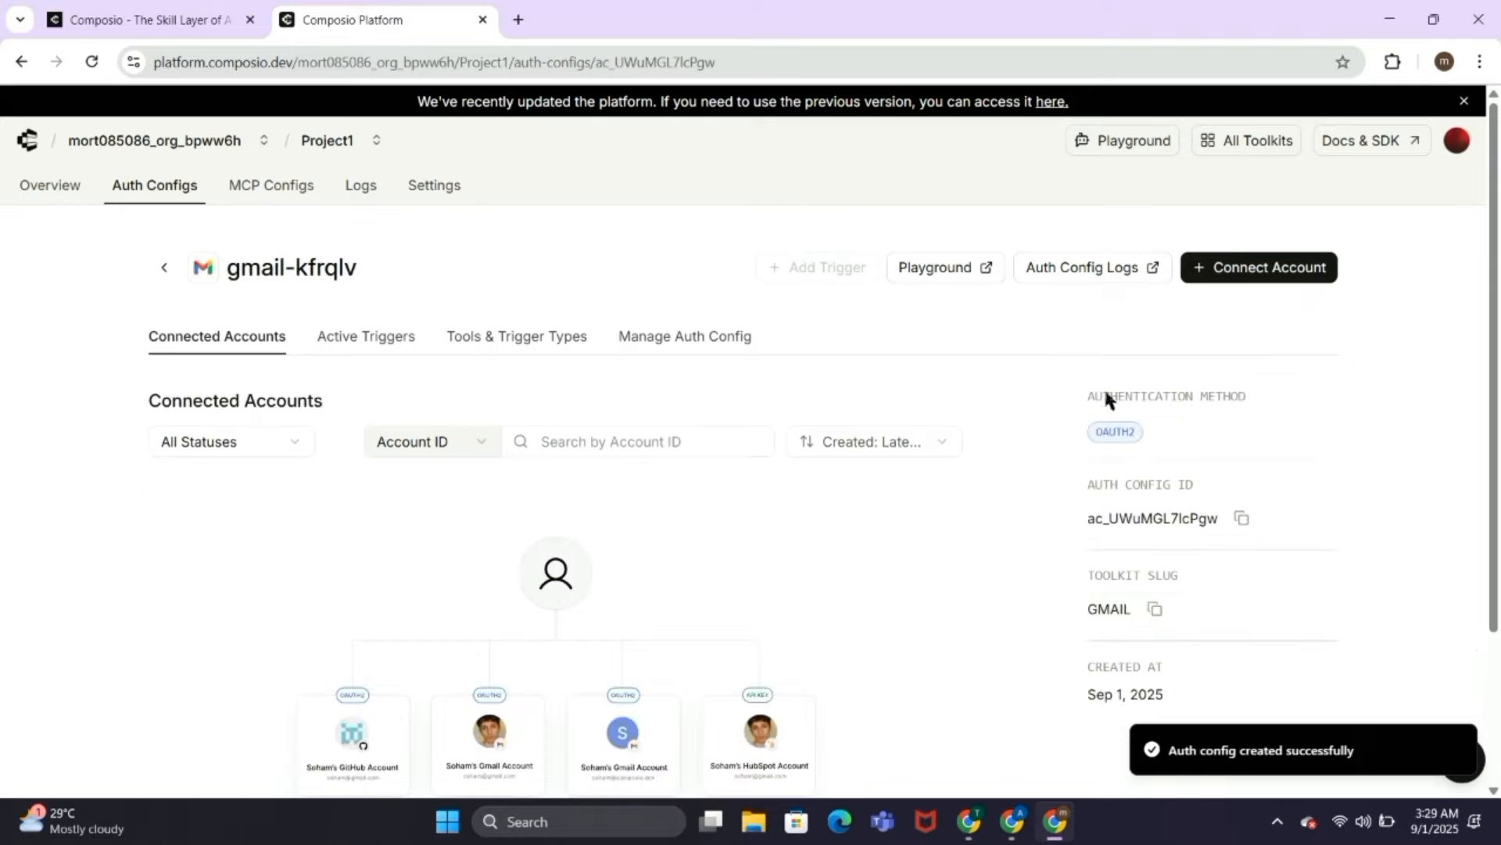
# Step: Create a project API key named Project1 in the project settings and copy the new key
pyautogui.click(456, 186)
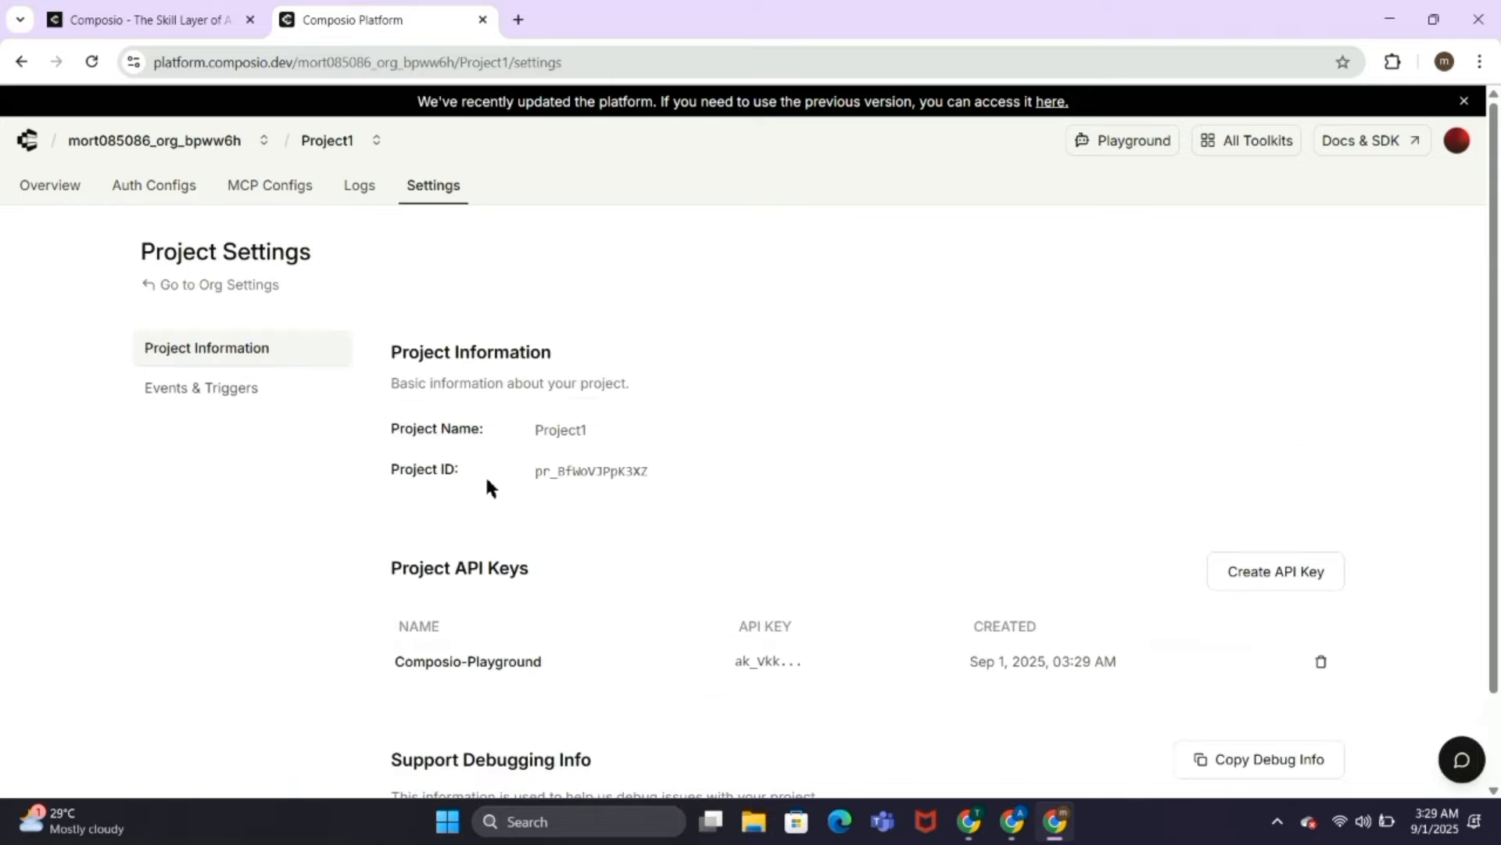
pyautogui.scroll(-1, 485, 474)
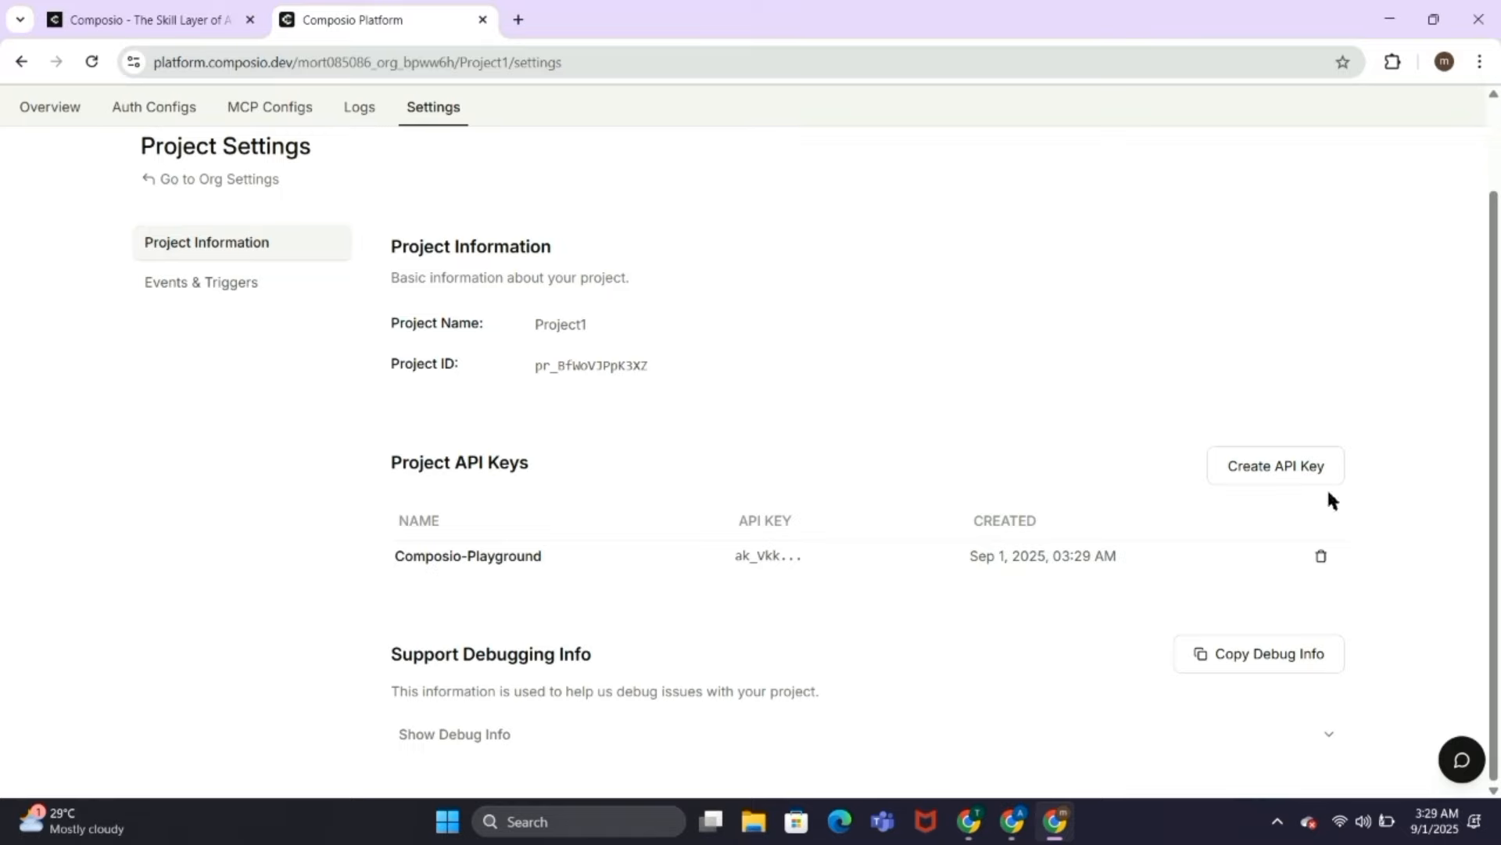
pyautogui.click(1298, 469)
pyautogui.press('capslock')
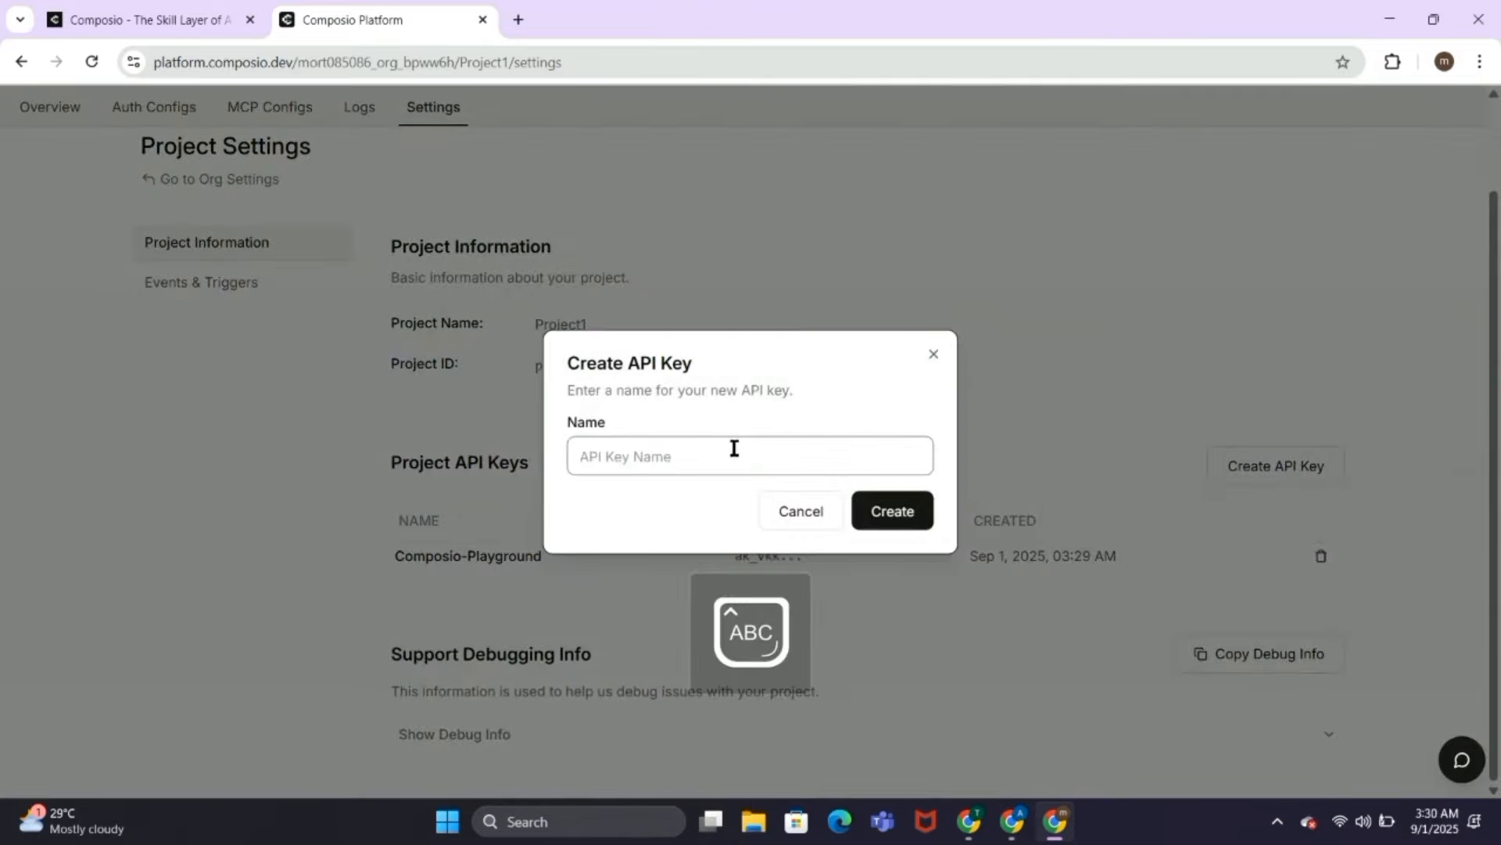
pyautogui.write('P')
pyautogui.press('capslock')
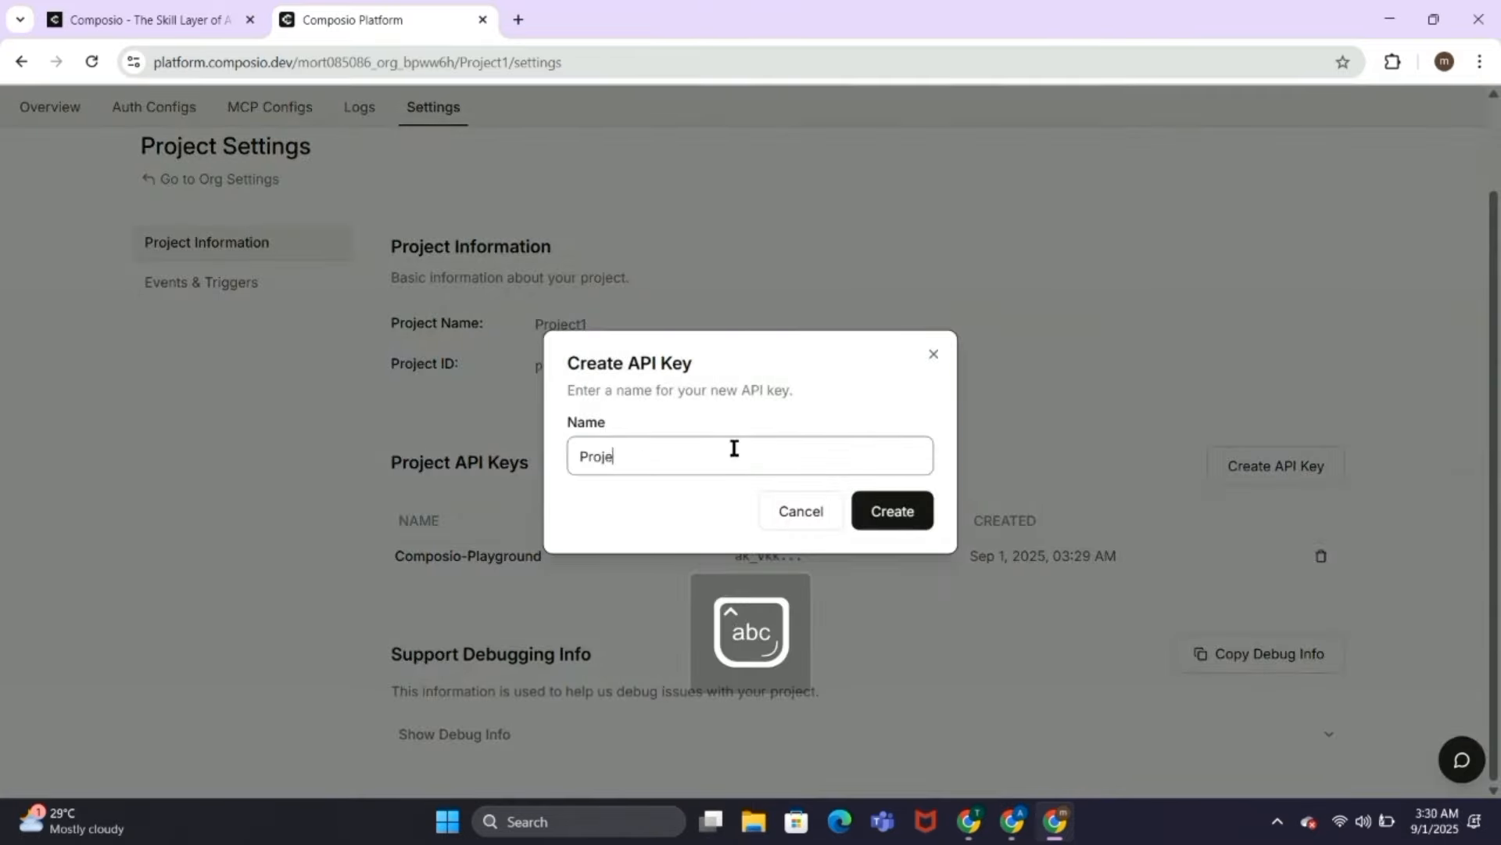
pyautogui.write('roject1')
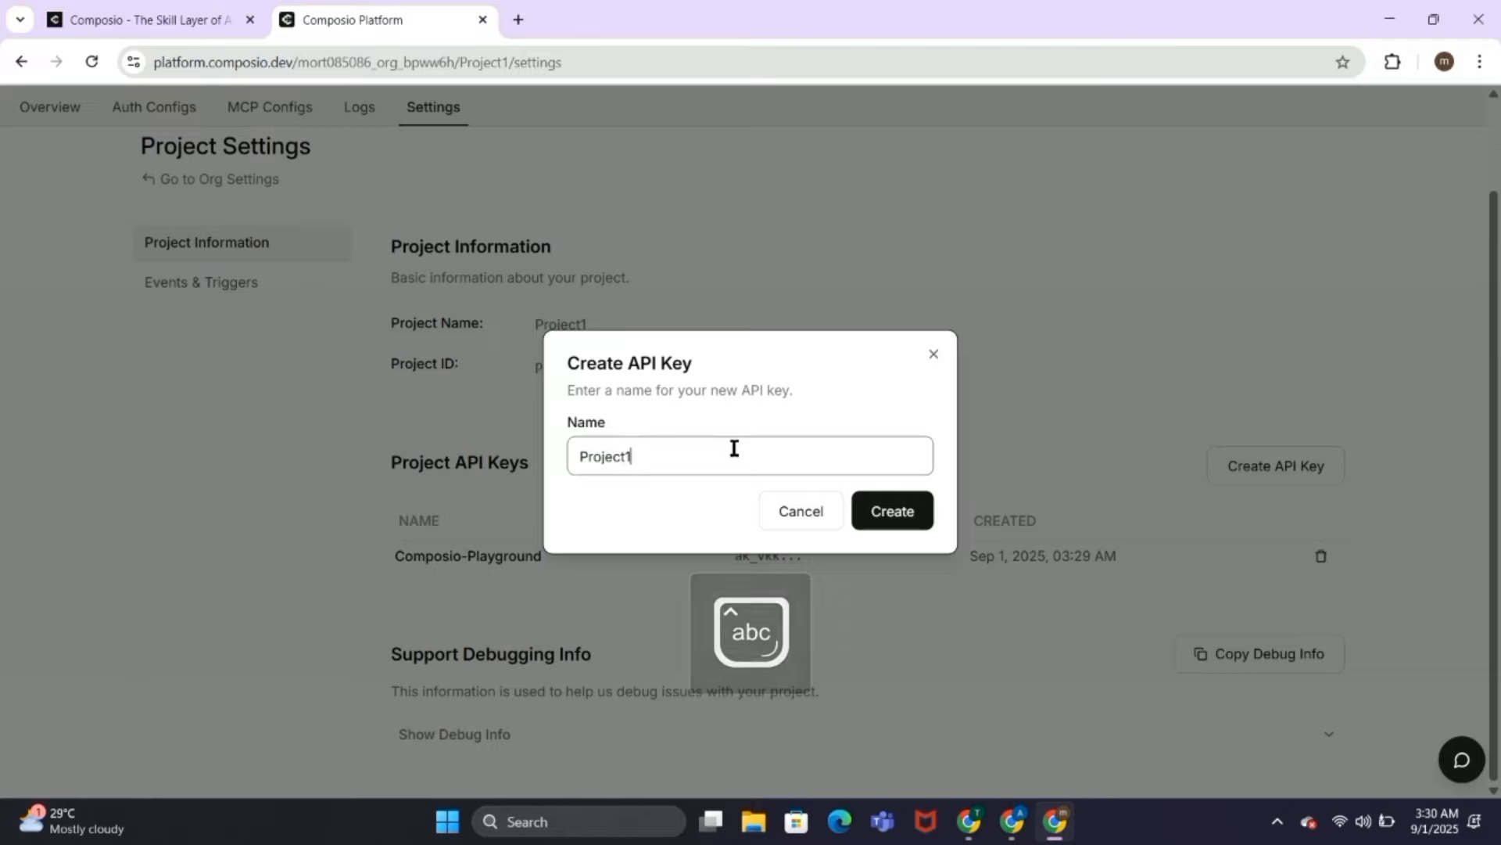
pyautogui.click(873, 512)
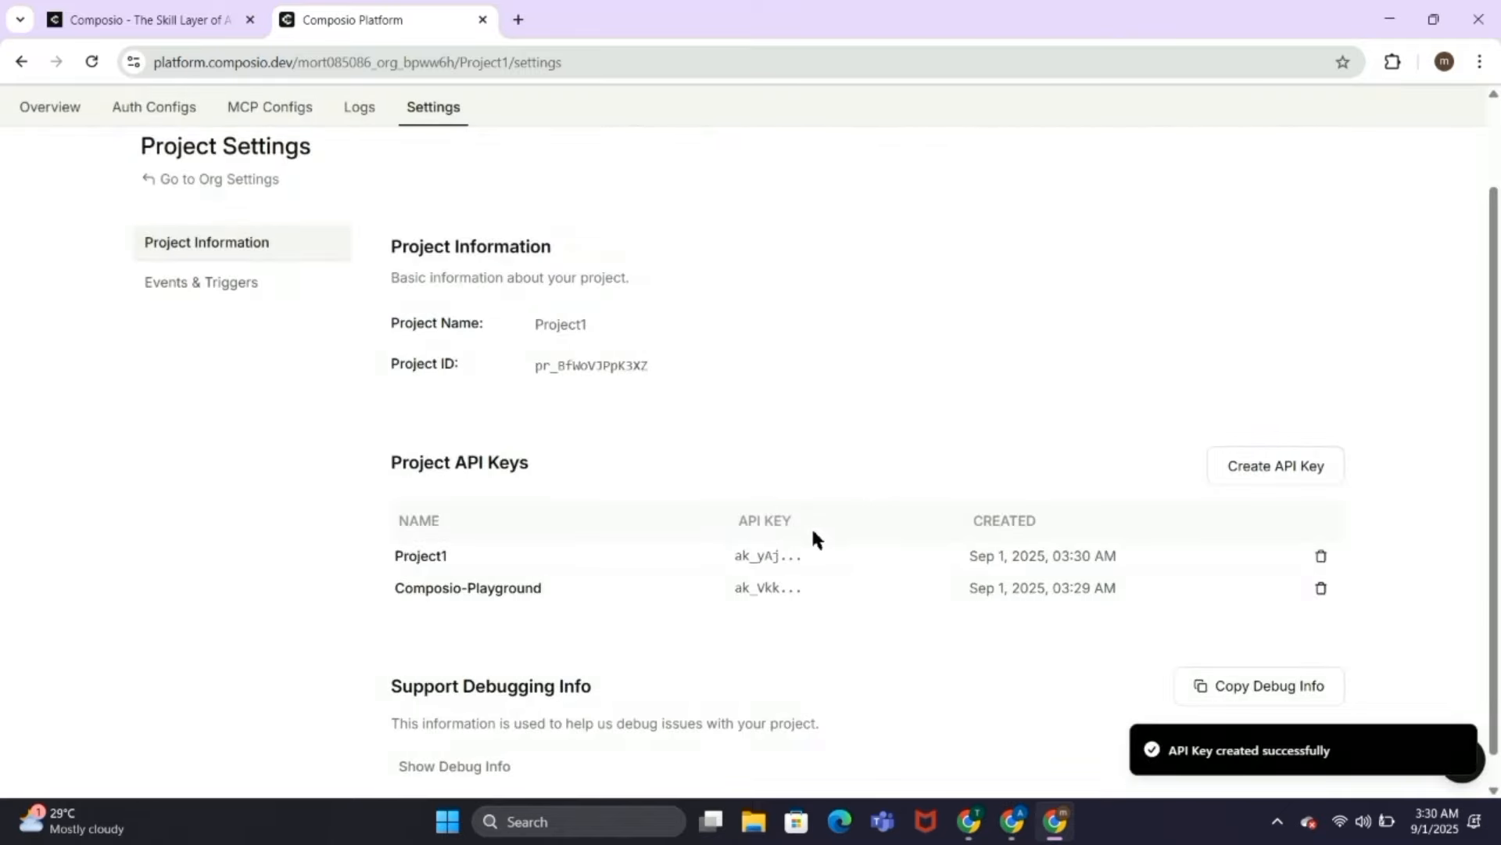
pyautogui.click(818, 556)
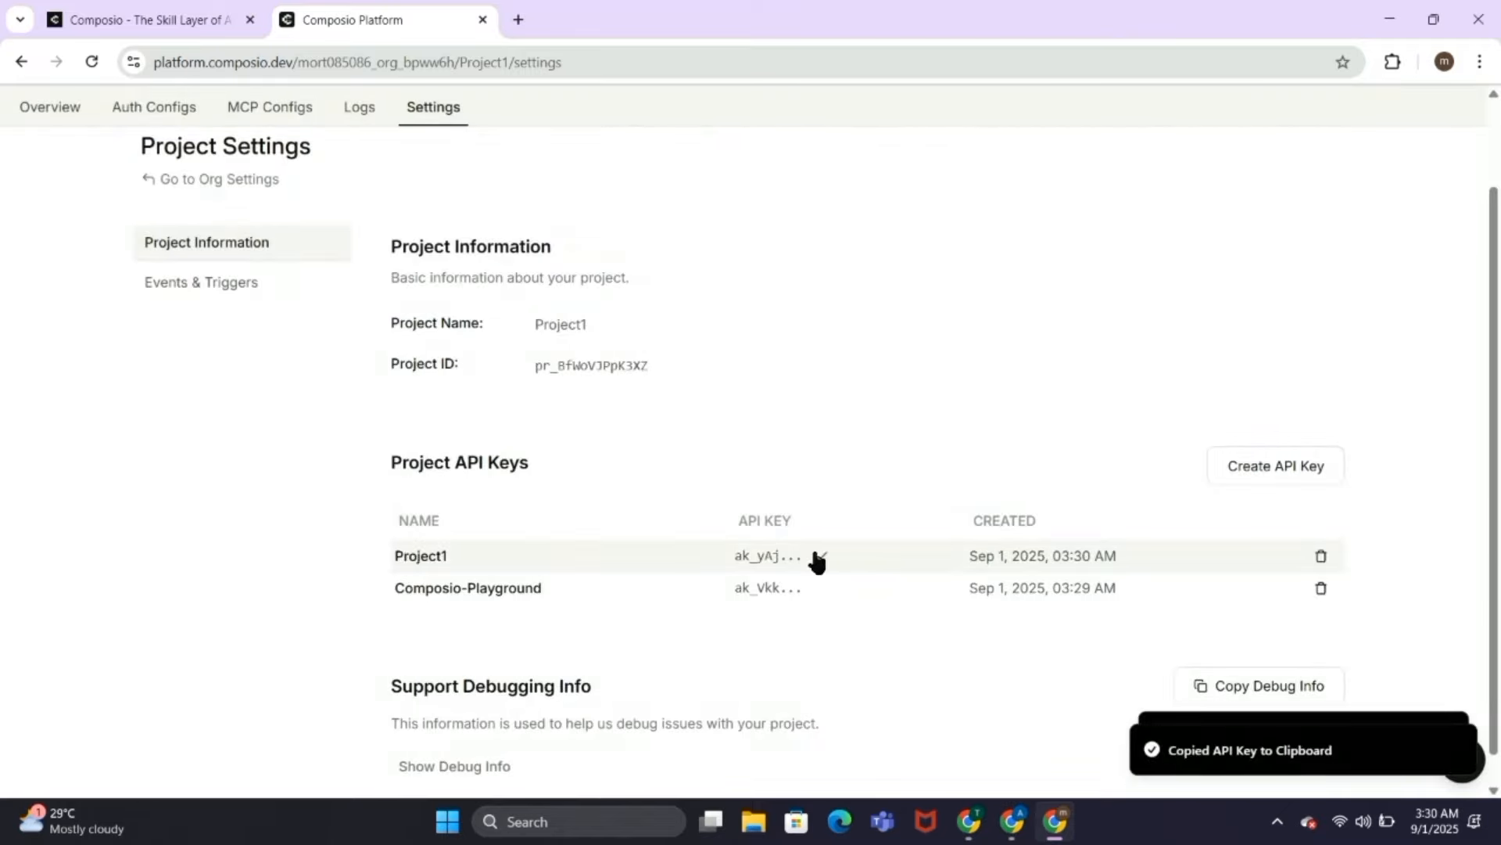
# Step: Switch to Langflow and replace the Gmail component's Composio API key with the copied API key
pyautogui.press('super+Tab')
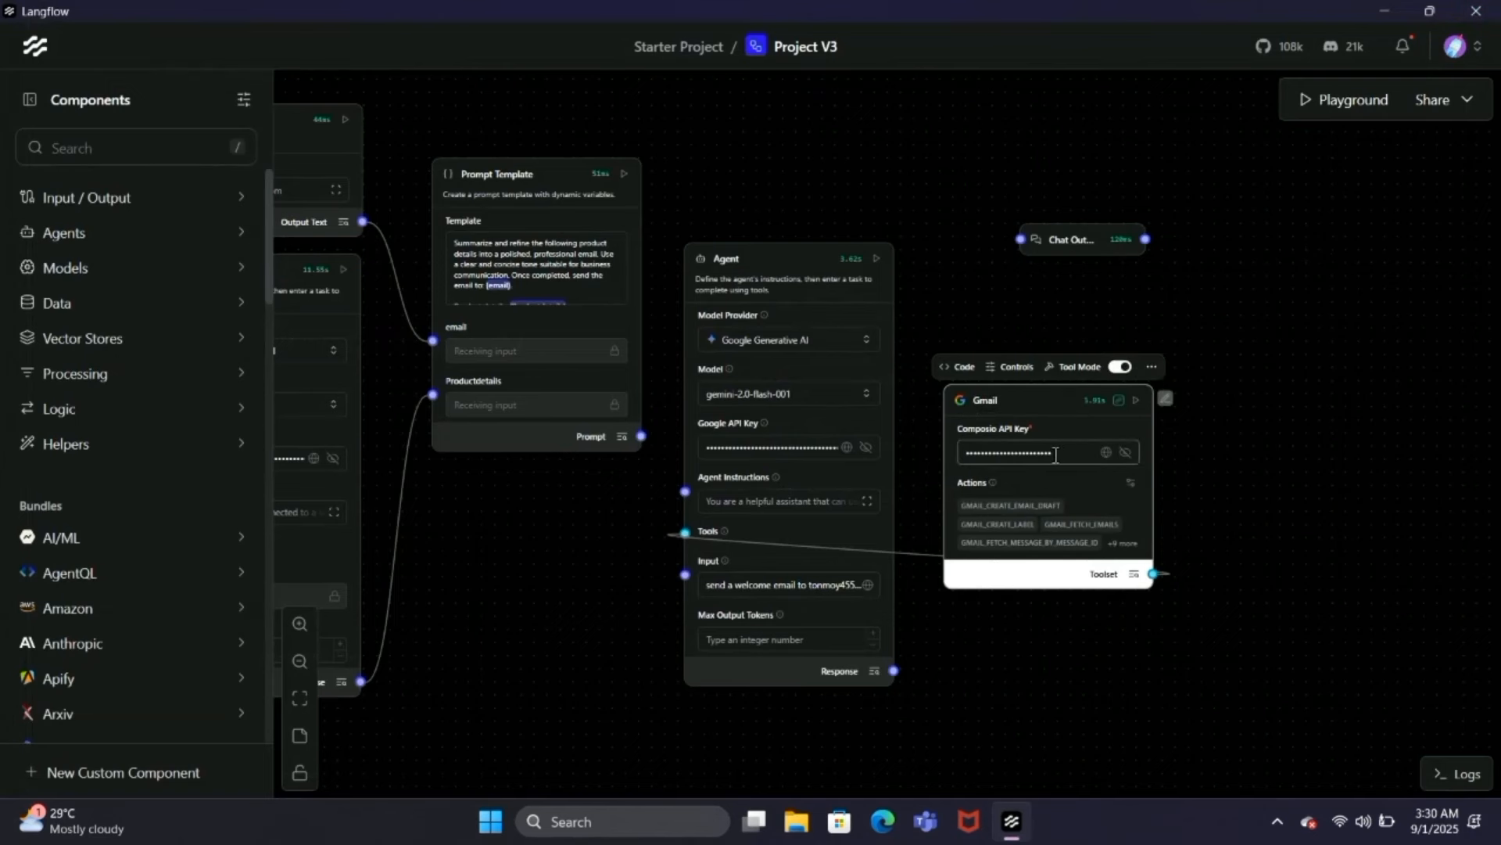
pyautogui.click(1126, 452)
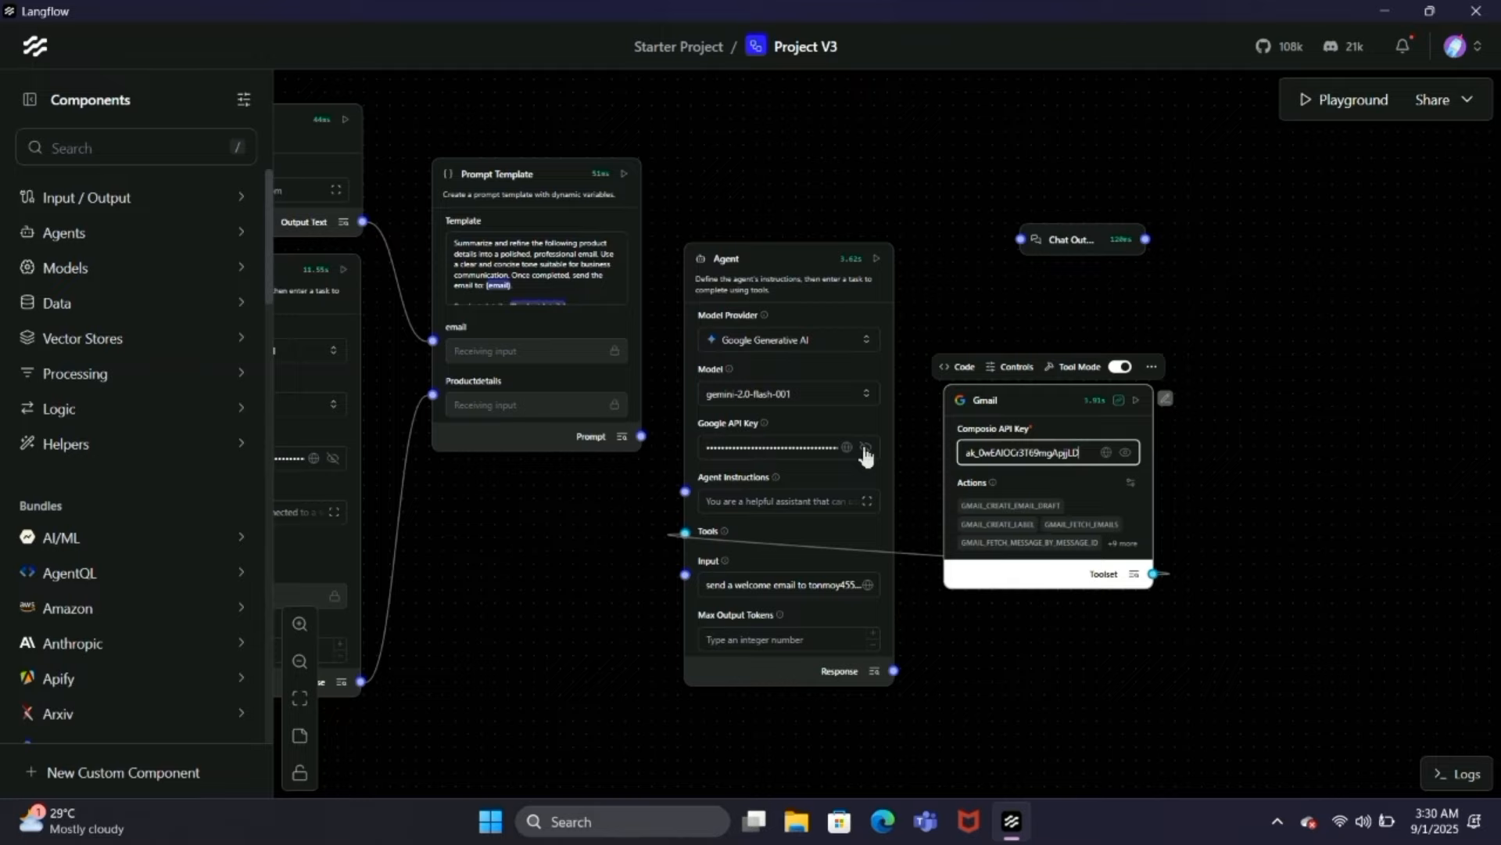
pyautogui.moveTo(1085, 456); pyautogui.dragTo(961, 459)
pyautogui.press('BackSpace')
pyautogui.click(1072, 633)
pyautogui.click(1070, 453)
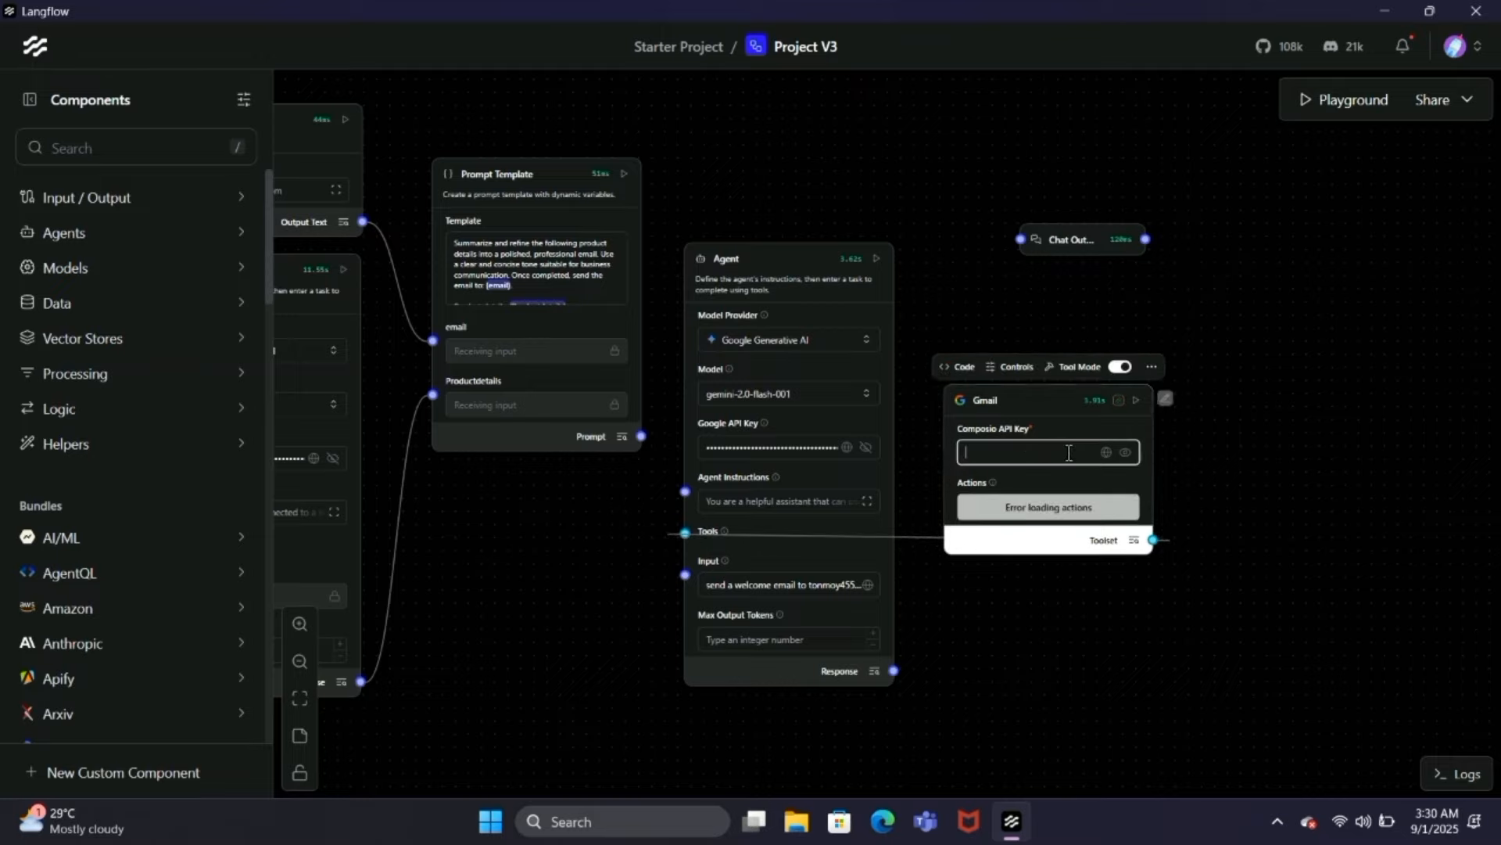
pyautogui.hotkey('ctrl', 'v')
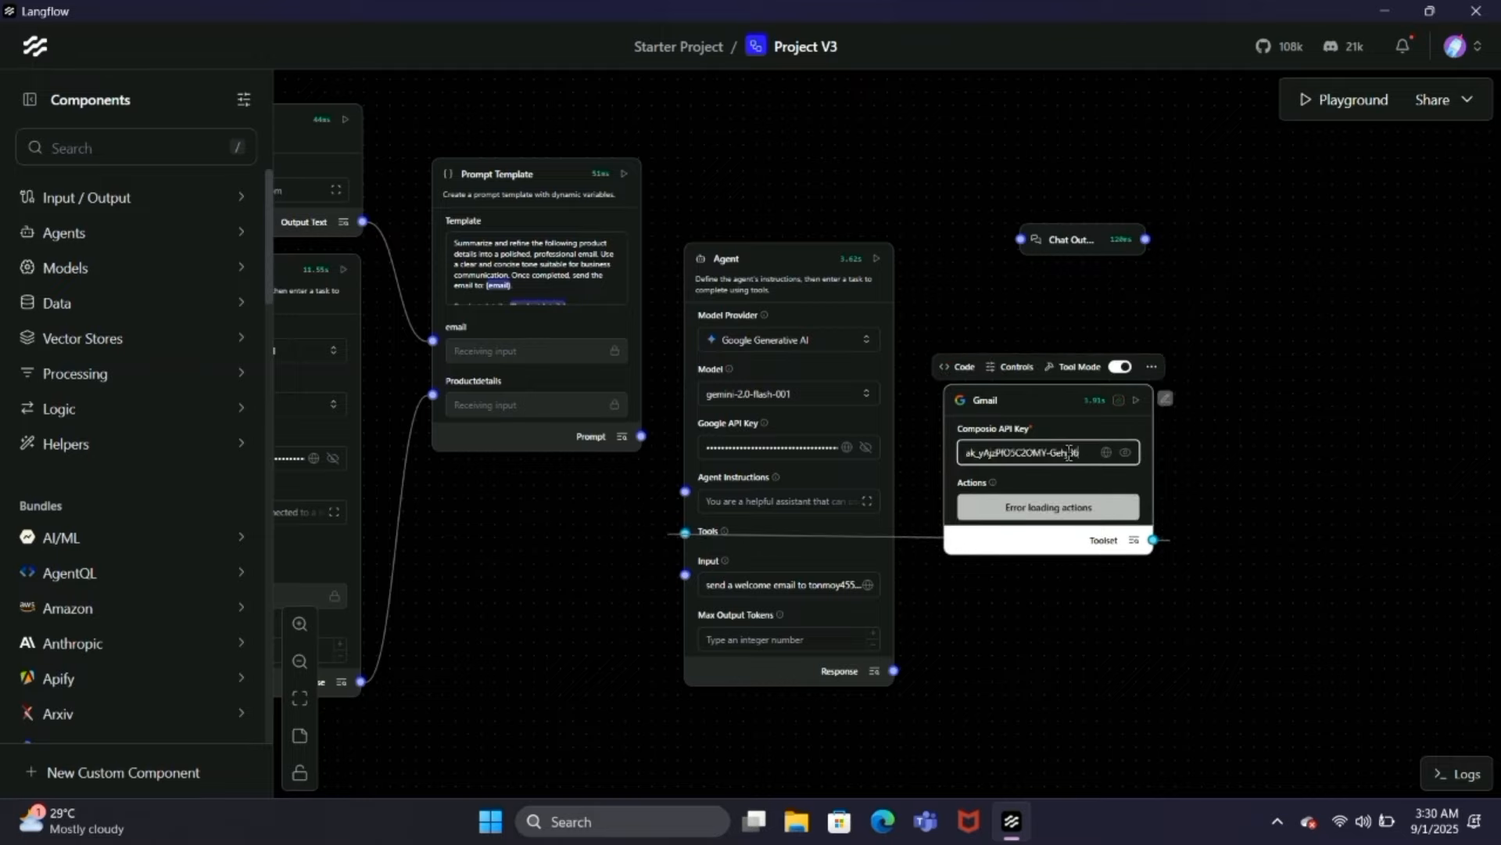
pyautogui.click(1100, 629)
# Step: Connect the Gmail component to a Google account by authorizing Composio, and close the authentication window
pyautogui.click(1119, 400)
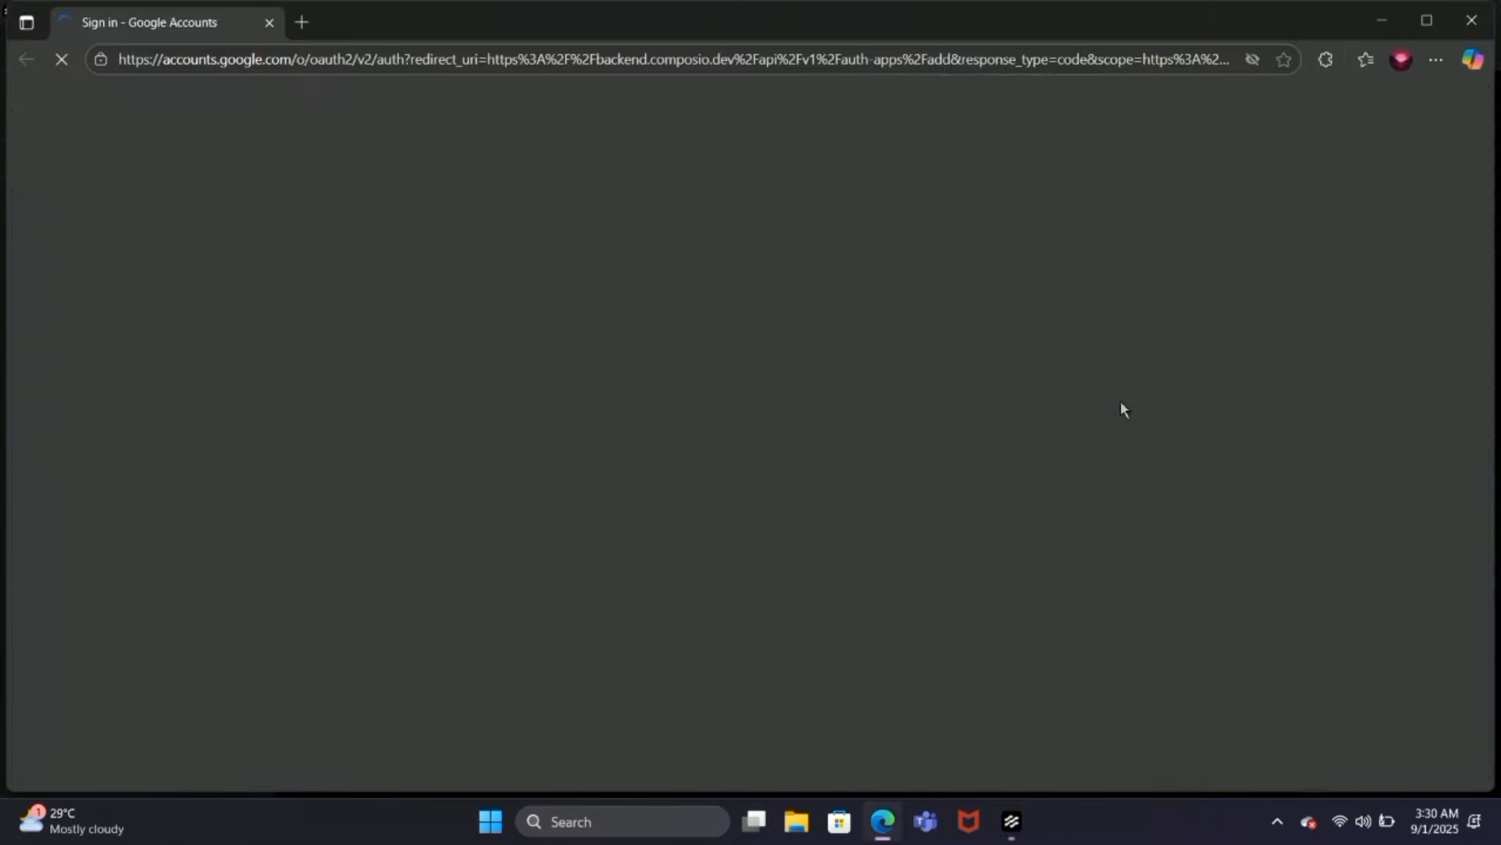
pyautogui.click(1062, 374)
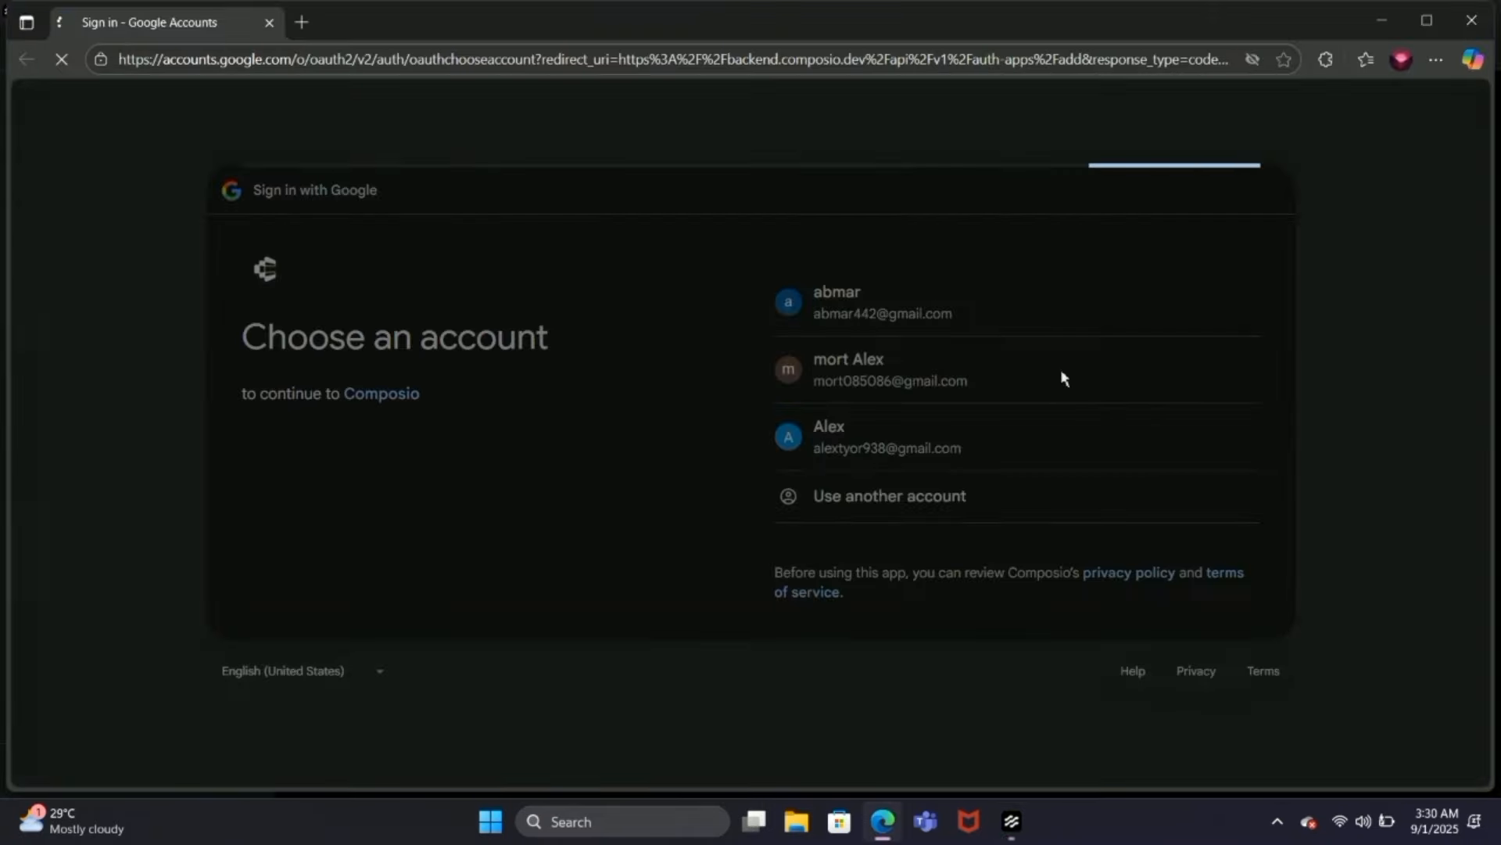
pyautogui.click(1107, 617)
pyautogui.scroll(-10, 1049, 678)
pyautogui.click(1040, 623)
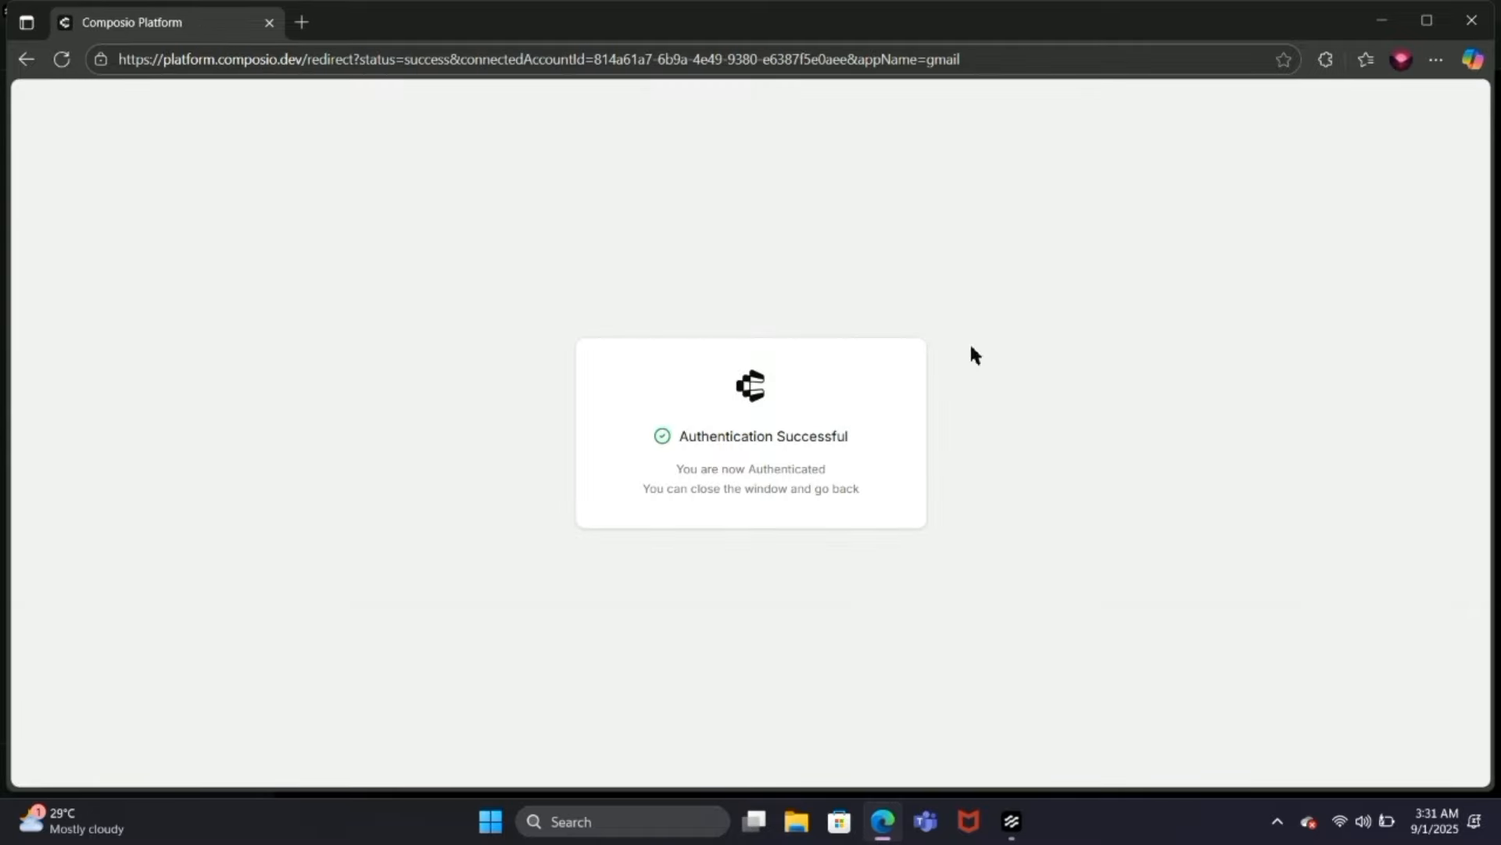
pyautogui.click(1472, 19)
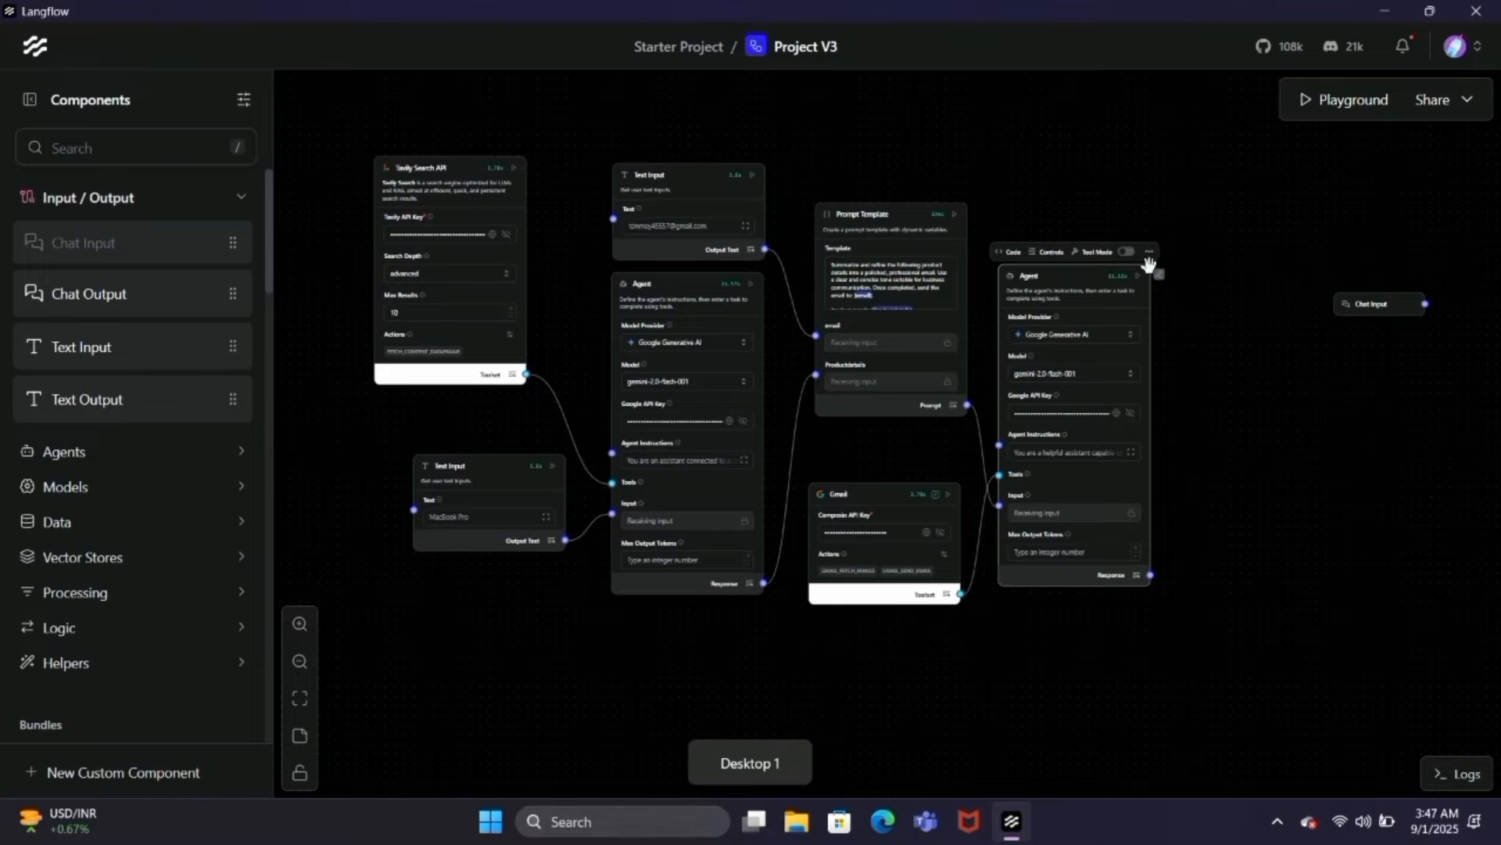
# Step: Run the final email-sending Agent in Project V3 and switch to the recipient's Gmail inbox in Chrome
pyautogui.click(1139, 279)
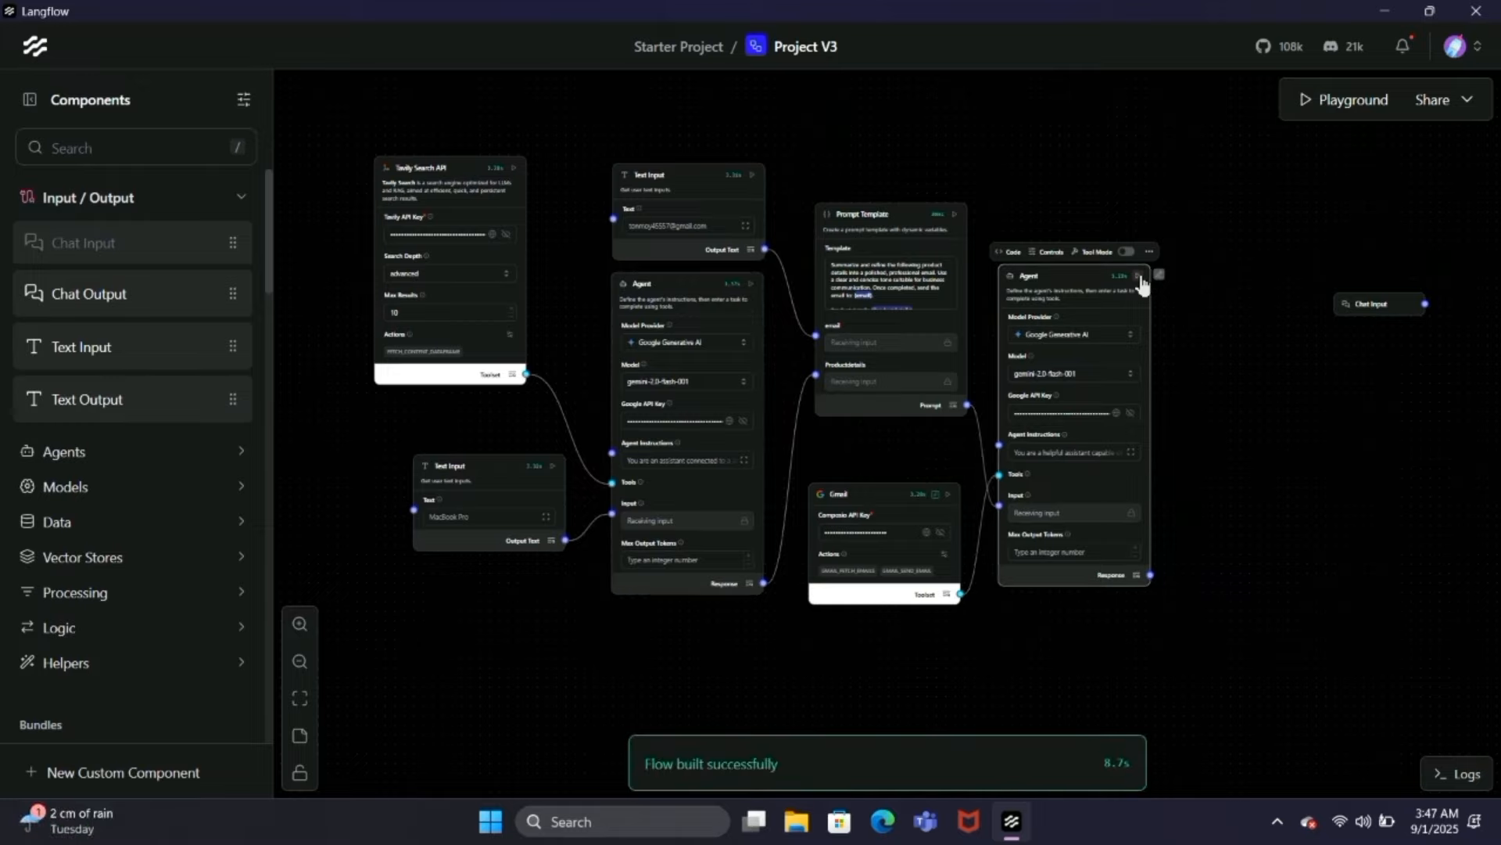
pyautogui.press('super+Tab')
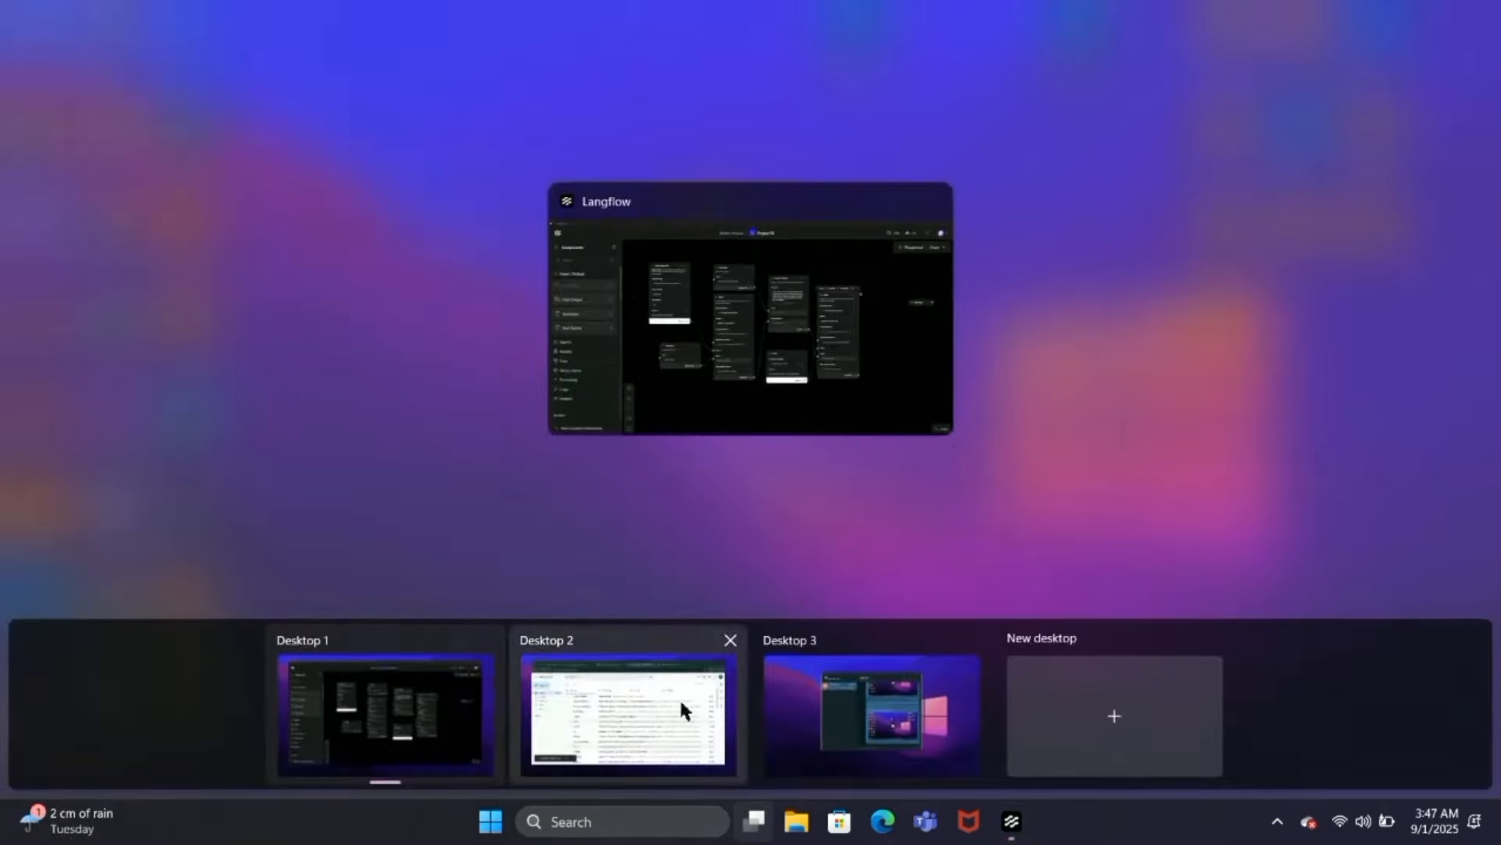
pyautogui.click(679, 697)
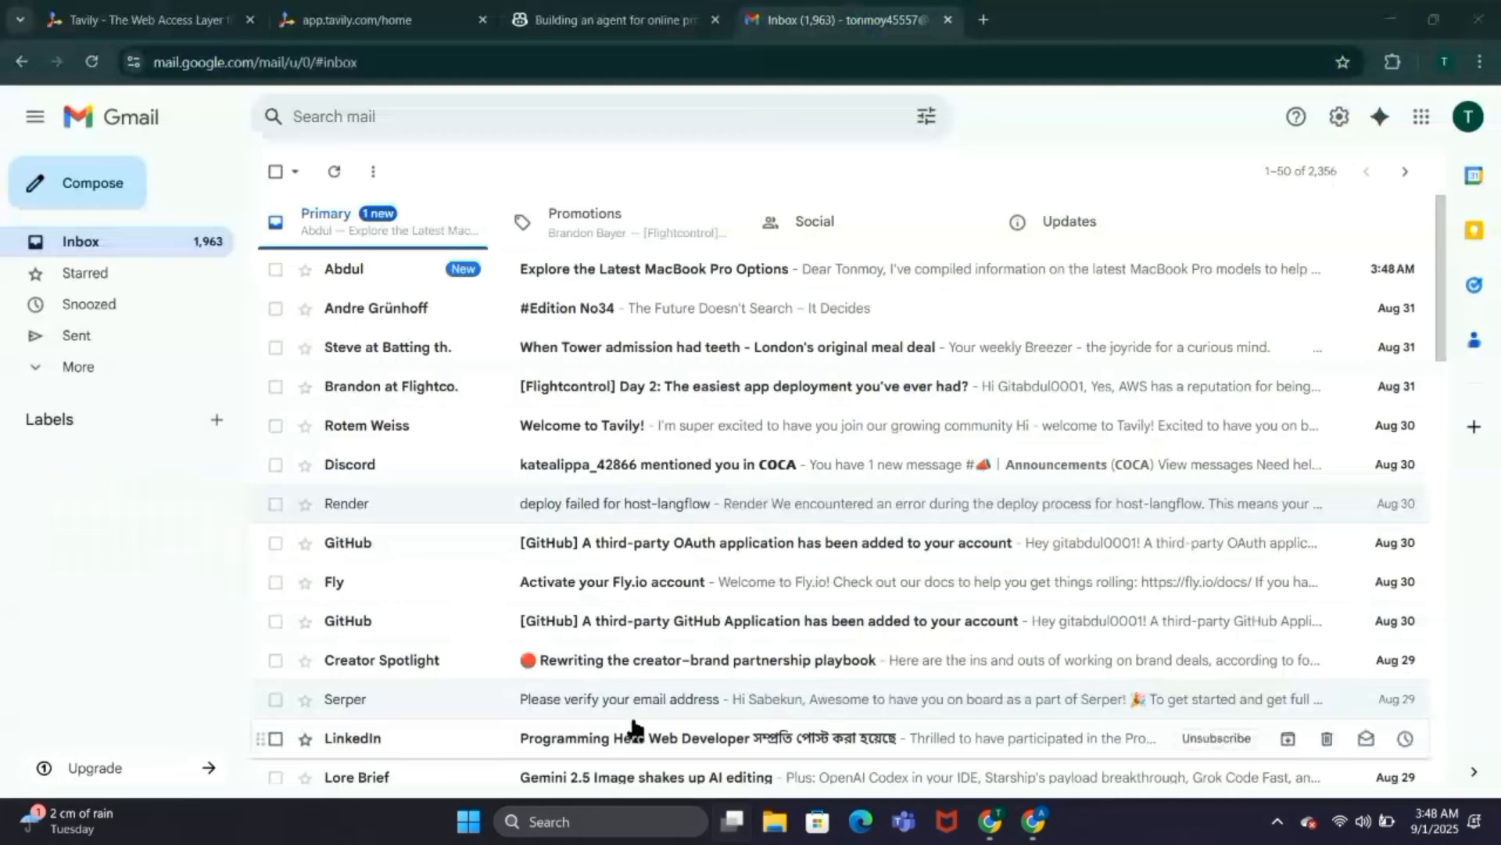
# Step: Open the email "Explore the Latest MacBook Pro Options" and read through its product summary and links
pyautogui.click(583, 276)
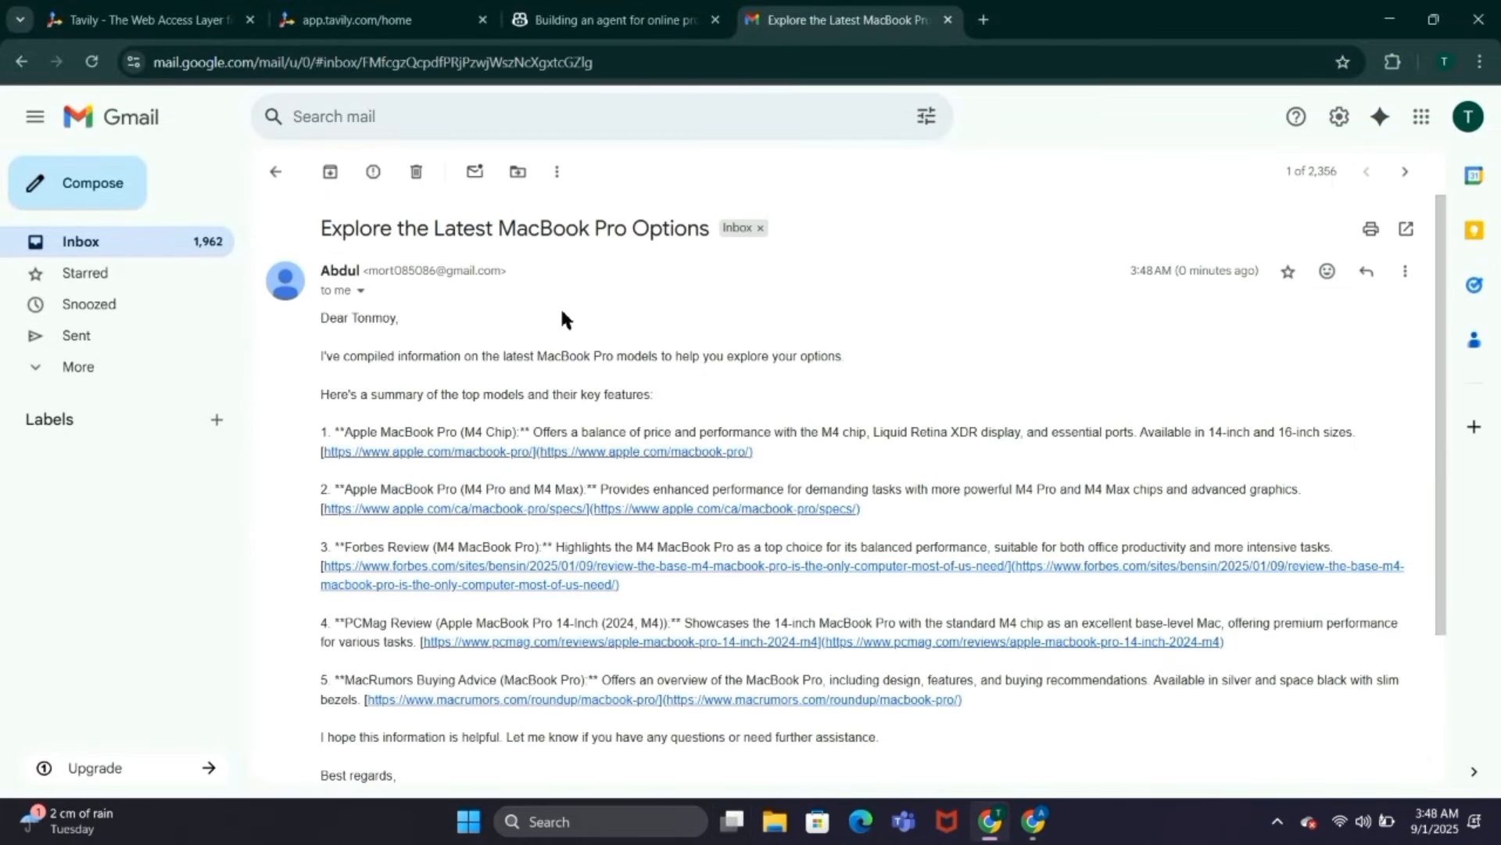
pyautogui.scroll(-3, 547, 356)
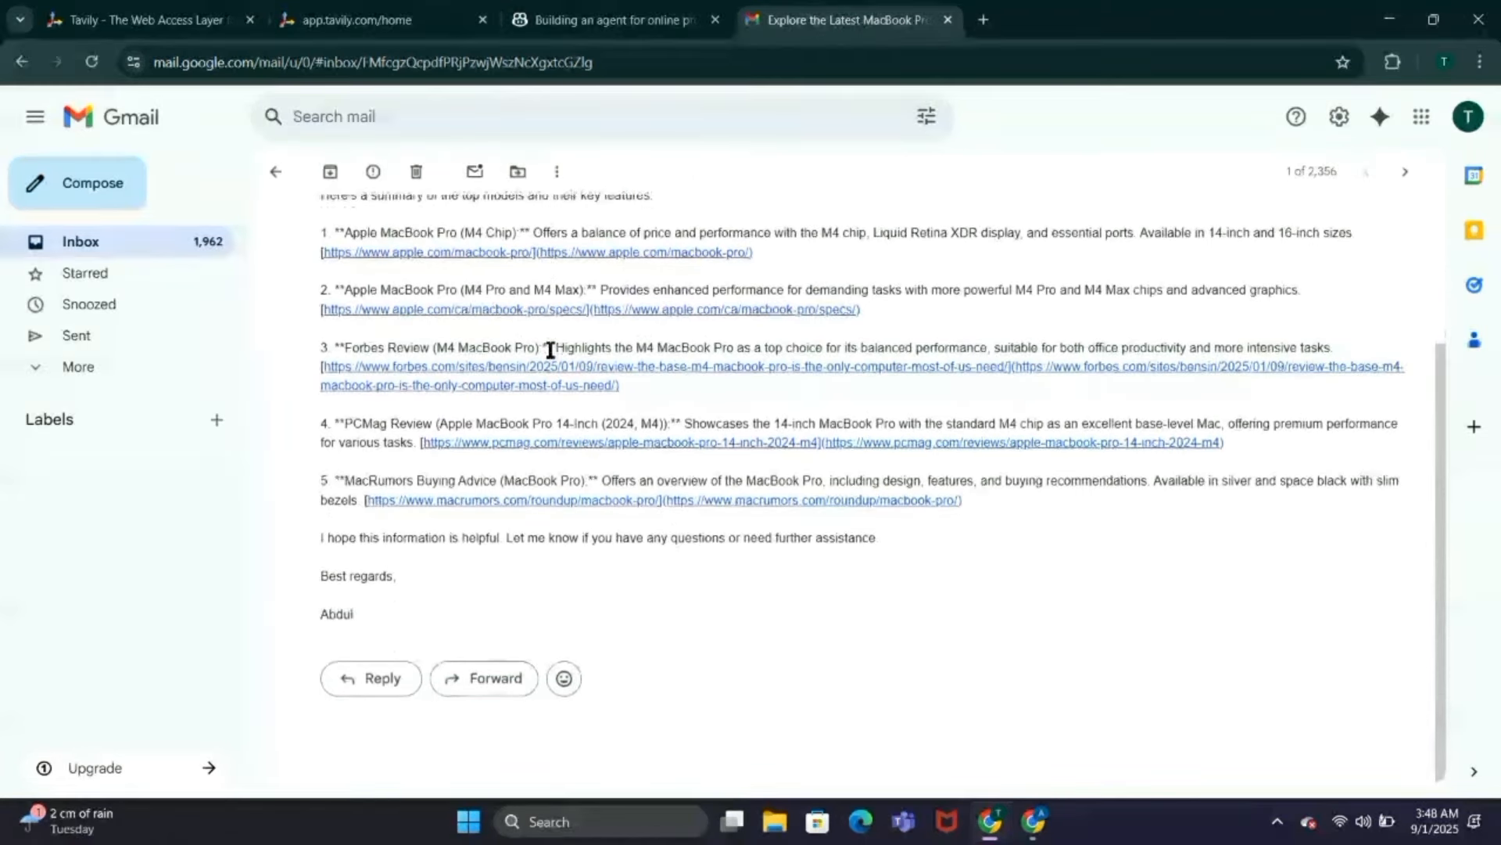
pyautogui.scroll(3, 551, 349)
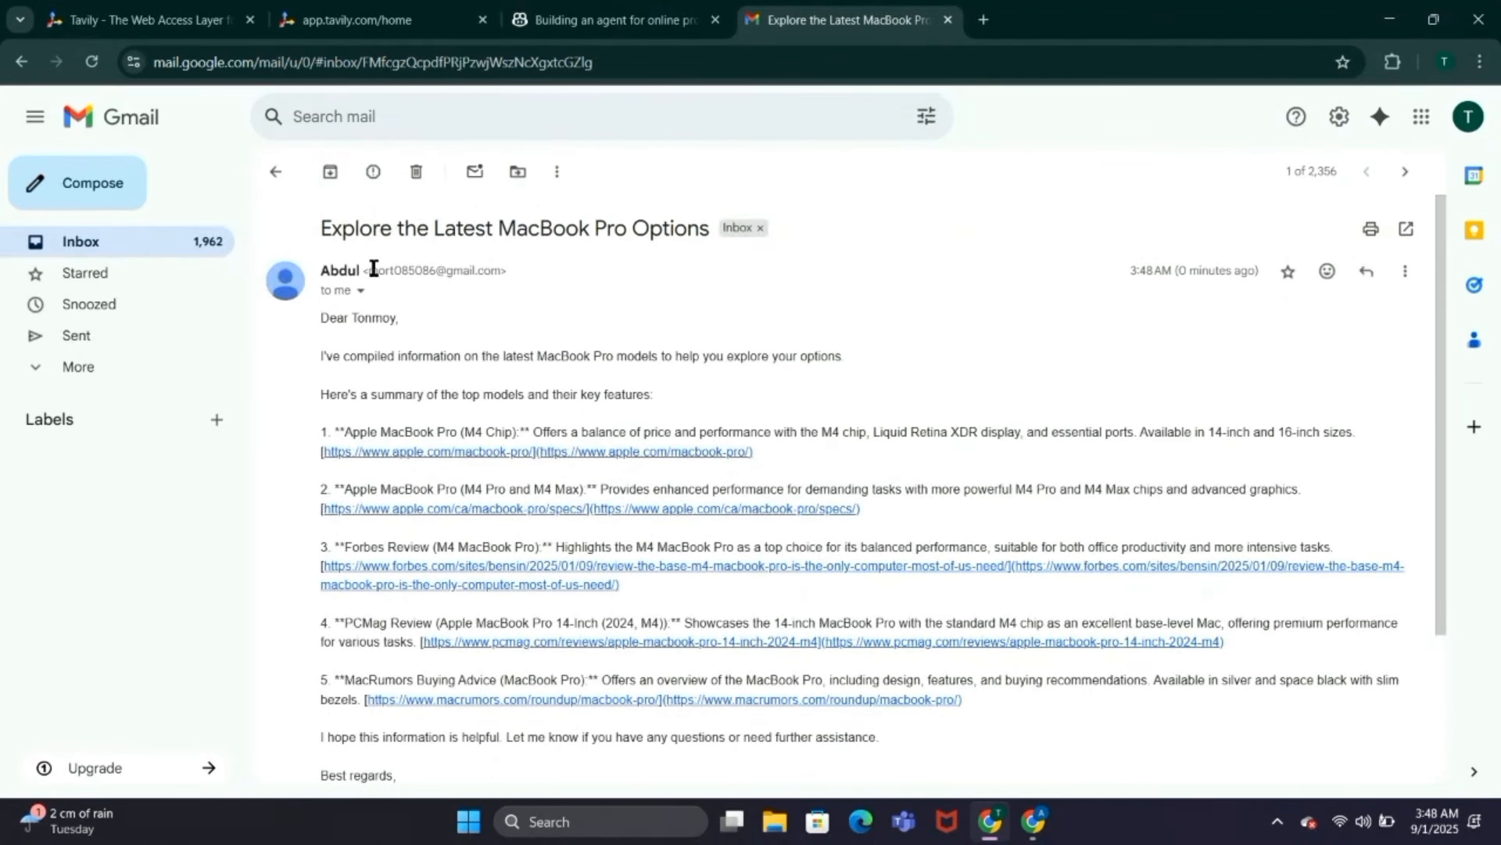
pyautogui.scroll(-1, 631, 438)
pyautogui.scroll(1, 632, 438)
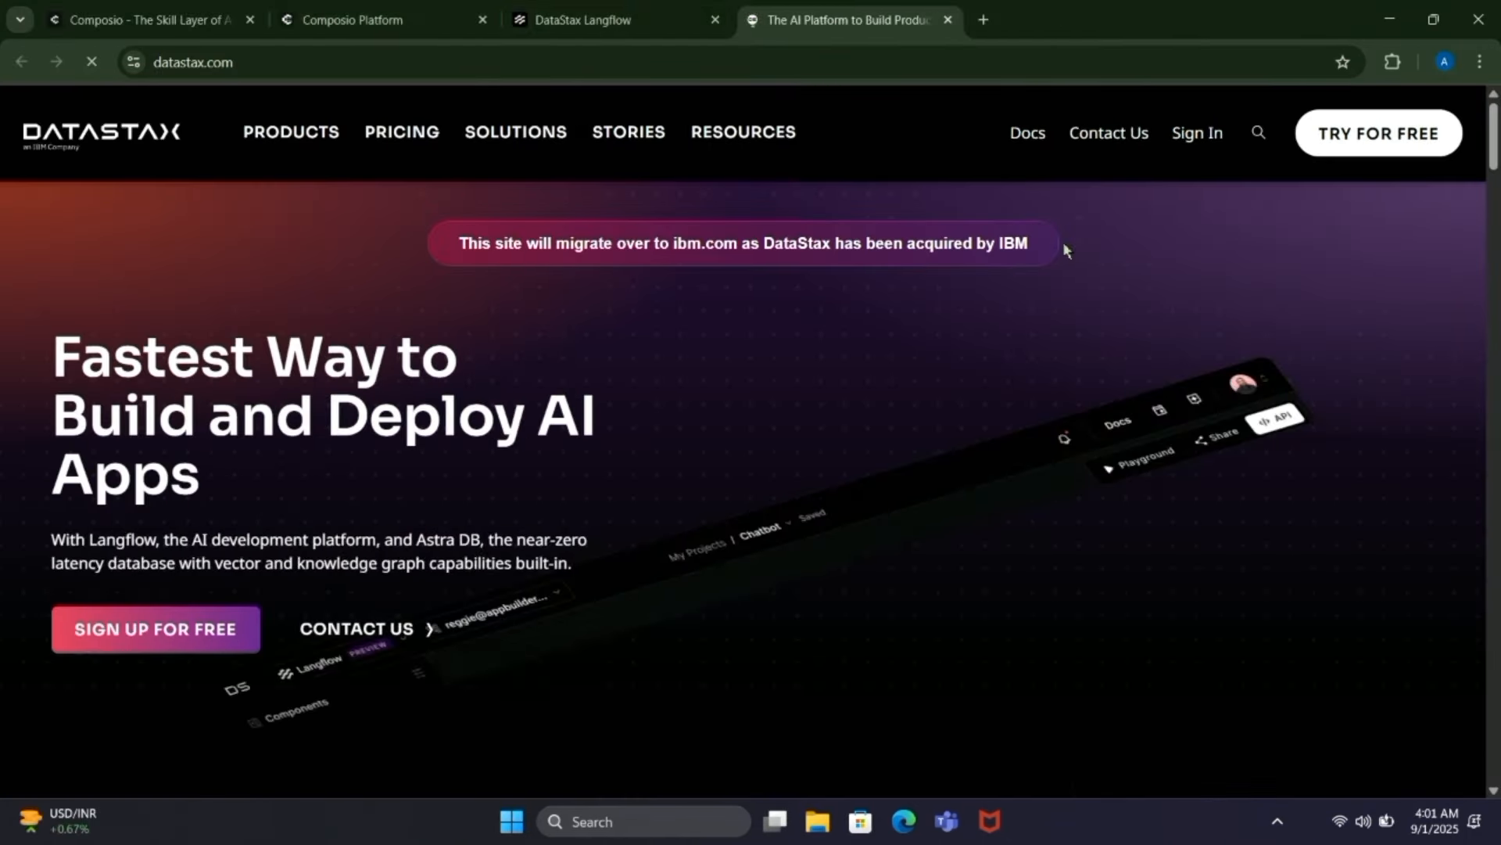
# Step: Sign in to DataStax and open its hosted Langflow from the Astra page
pyautogui.click(1190, 137)
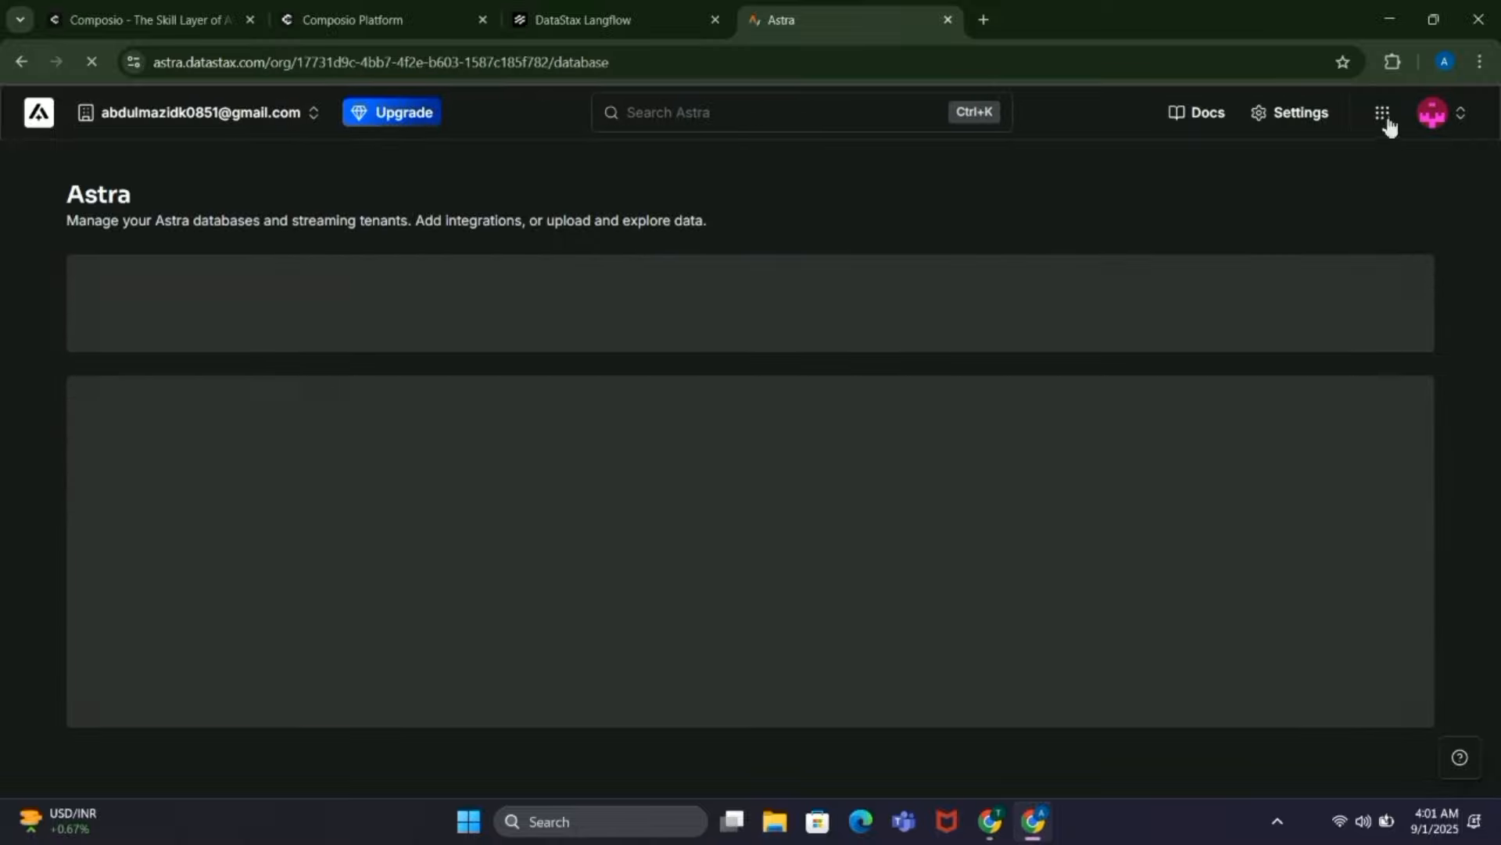
pyautogui.click(1381, 114)
pyautogui.click(1242, 191)
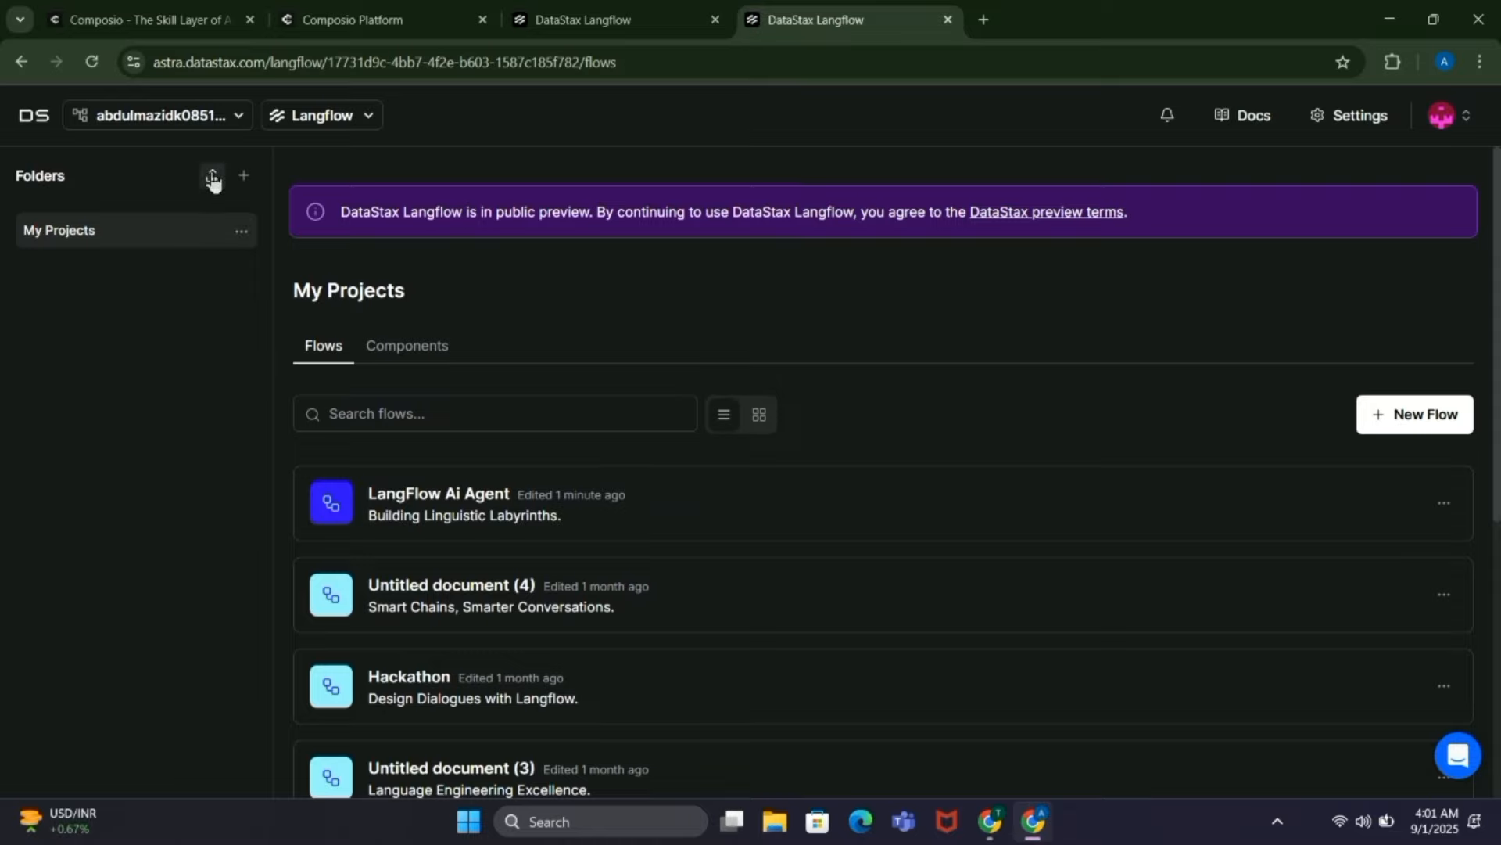
# Step: Start uploading a flow to My Projects and search the Desktop folder for Project V3 vs.json
pyautogui.click(213, 178)
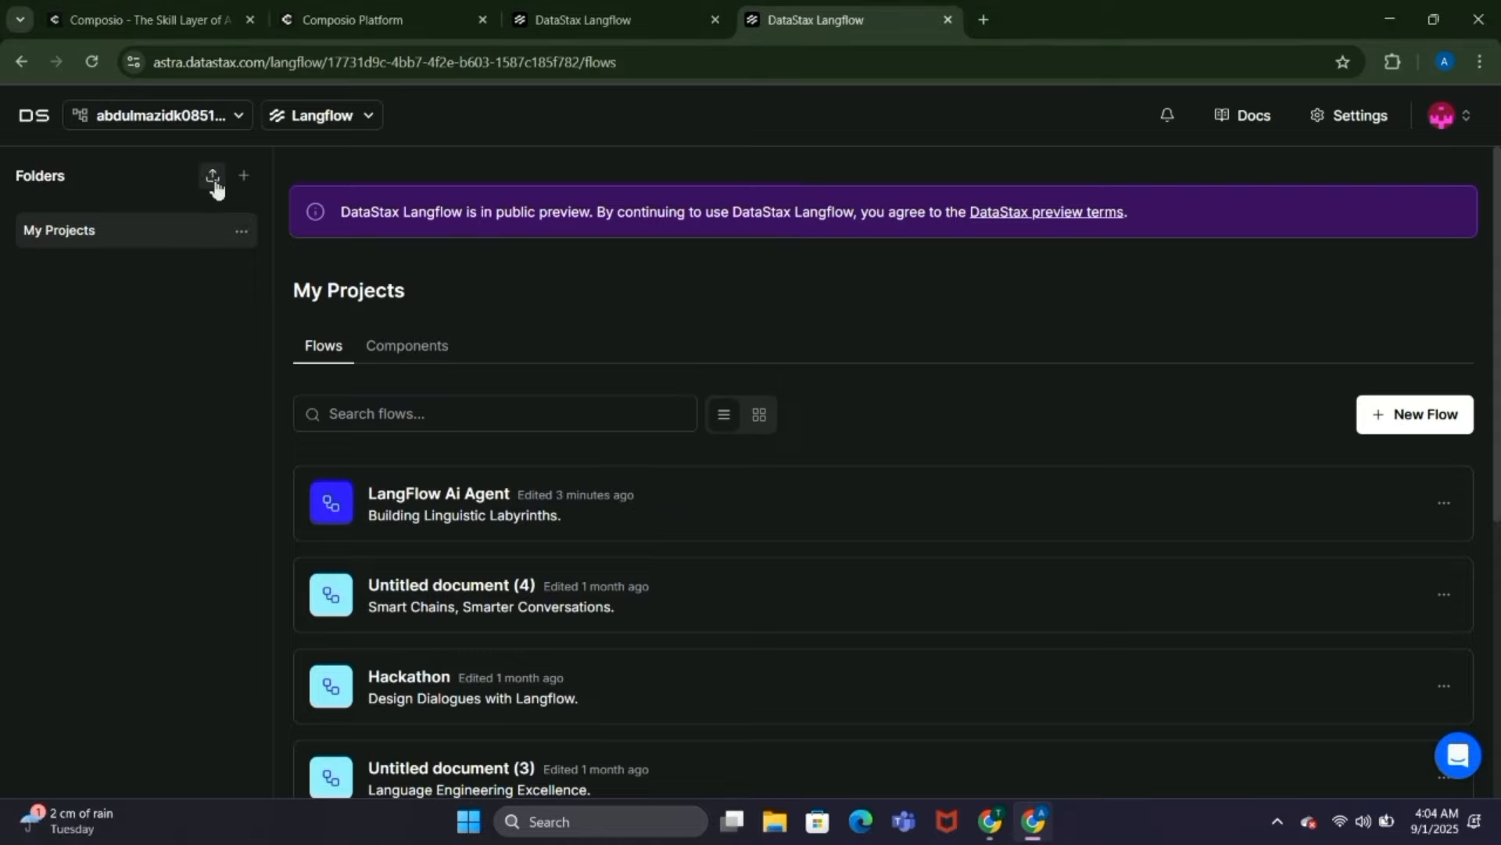
pyautogui.click(212, 179)
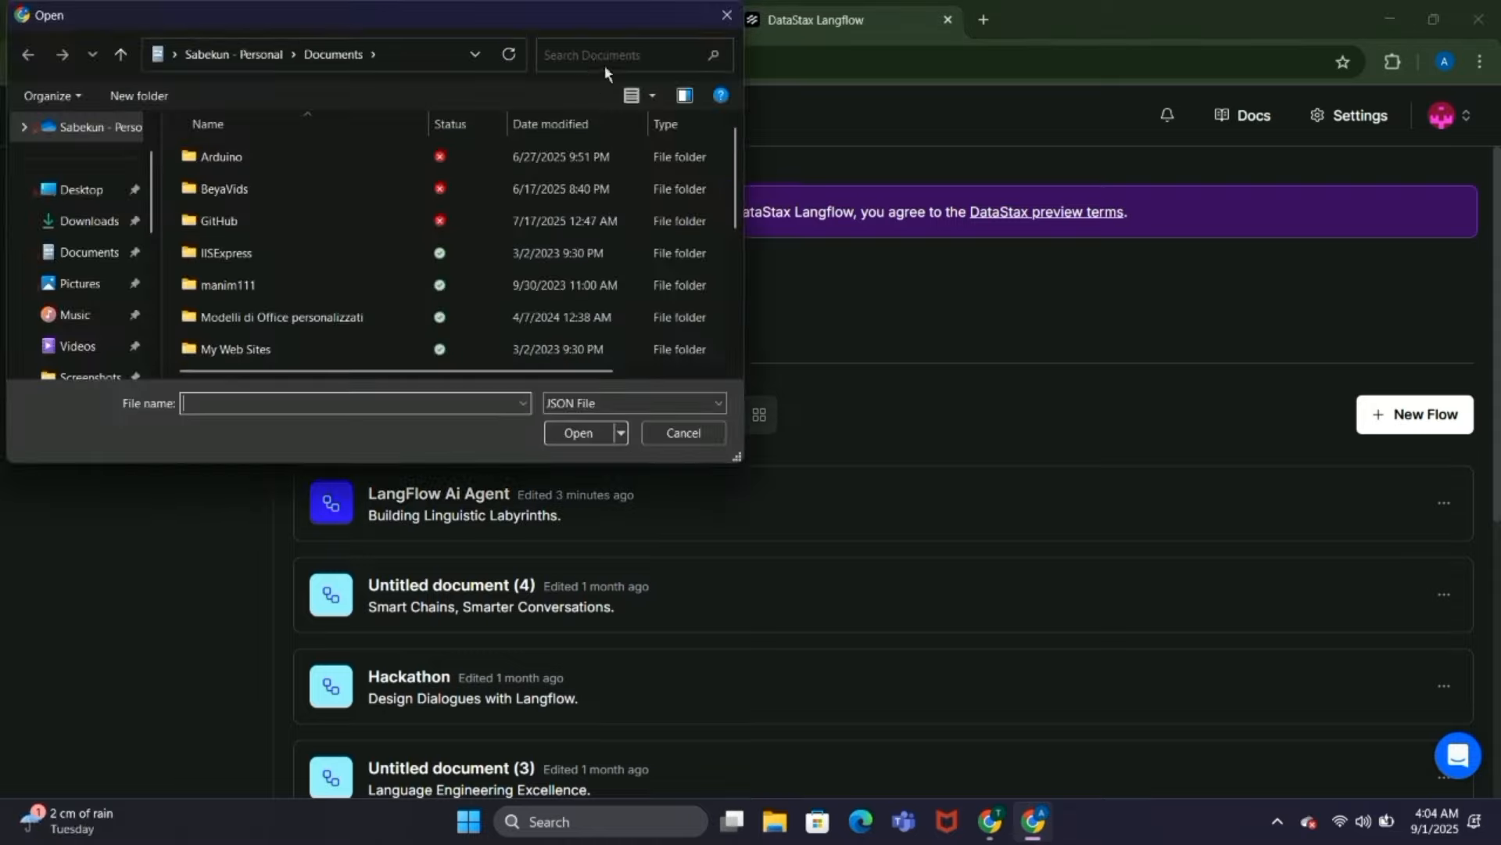
pyautogui.click(594, 54)
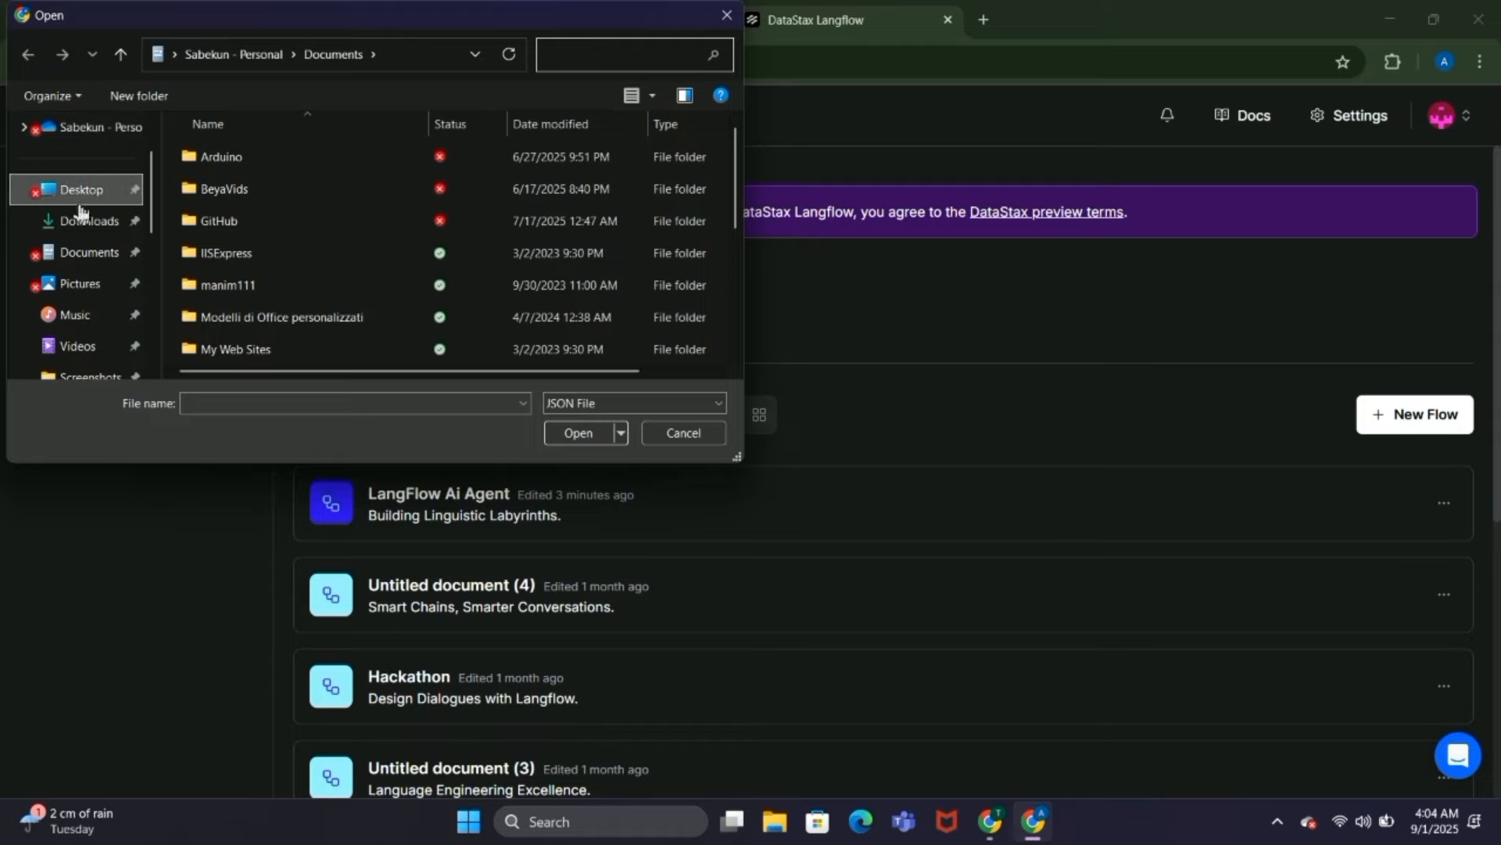
pyautogui.click(79, 203)
pyautogui.click(573, 58)
pyautogui.hotkey('ctrl', 'v')
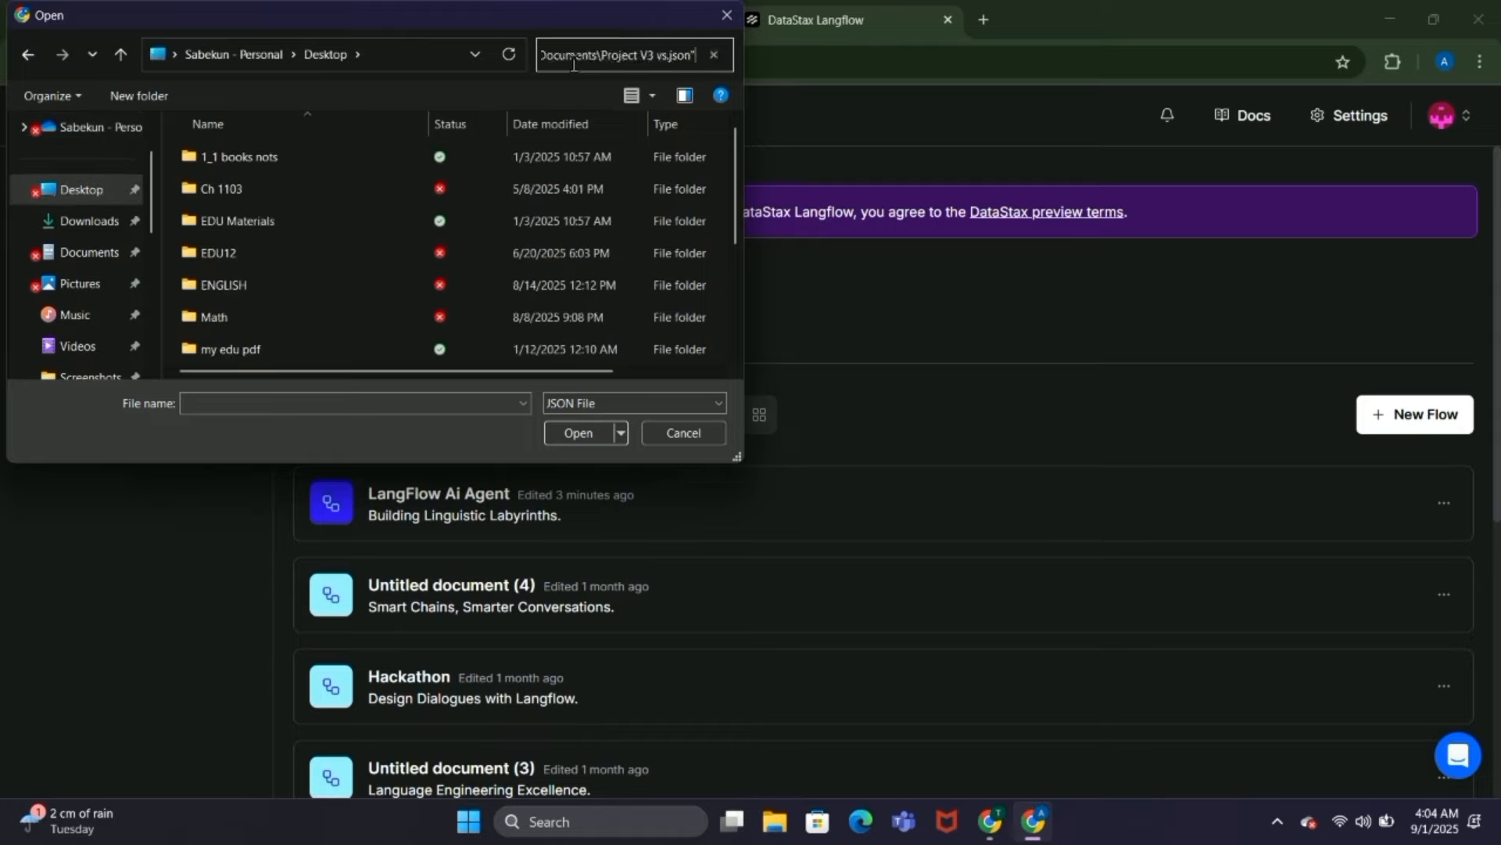
pyautogui.press('Return')
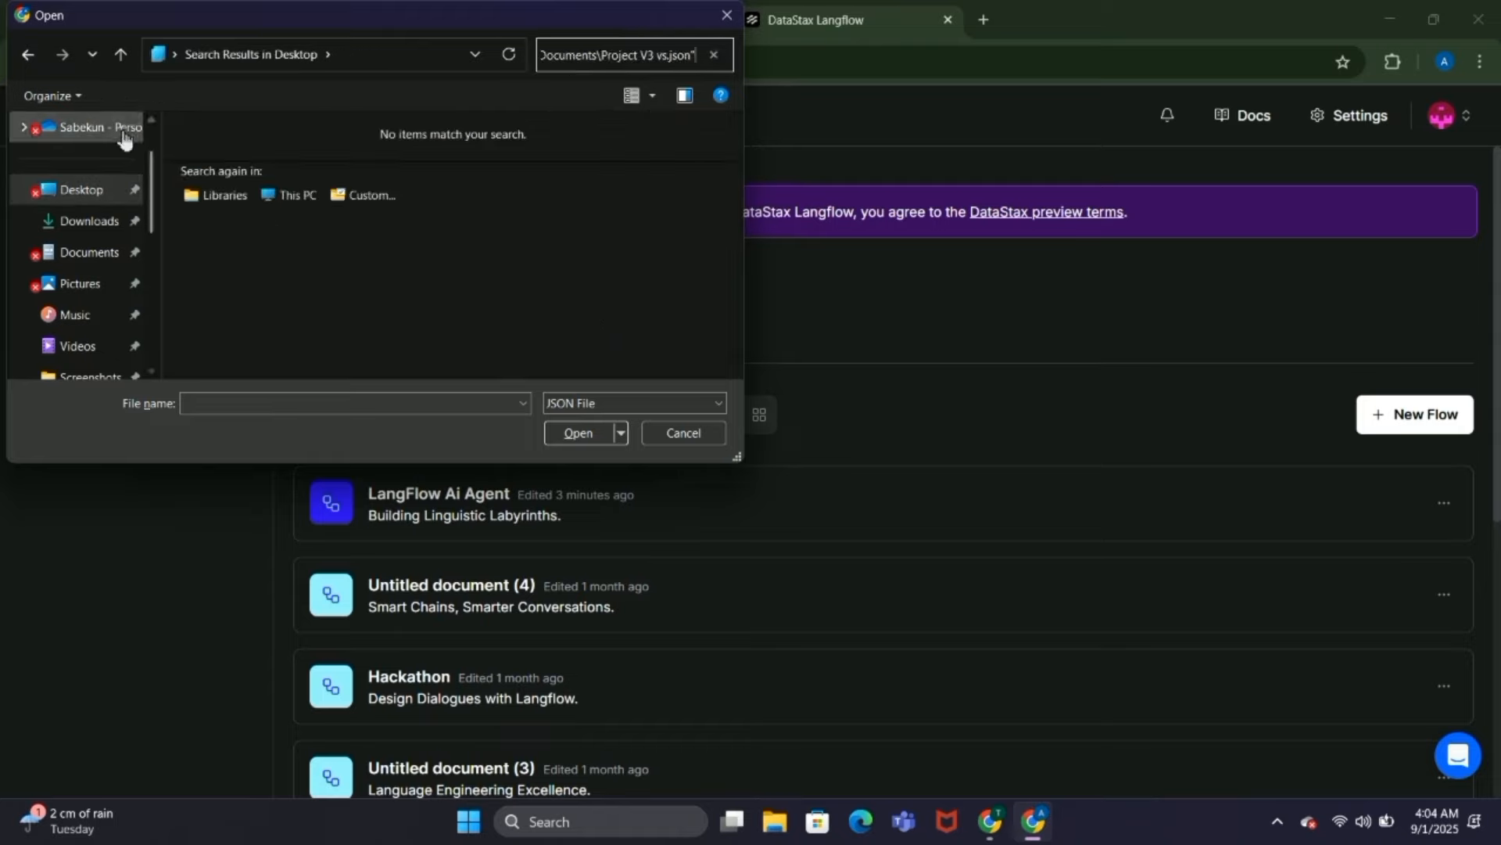
# Step: Search Home for Project V3 vs.json and upload the copy stored in the OneDrive Documents folder
pyautogui.scroll(2, 97, 160)
pyautogui.click(88, 137)
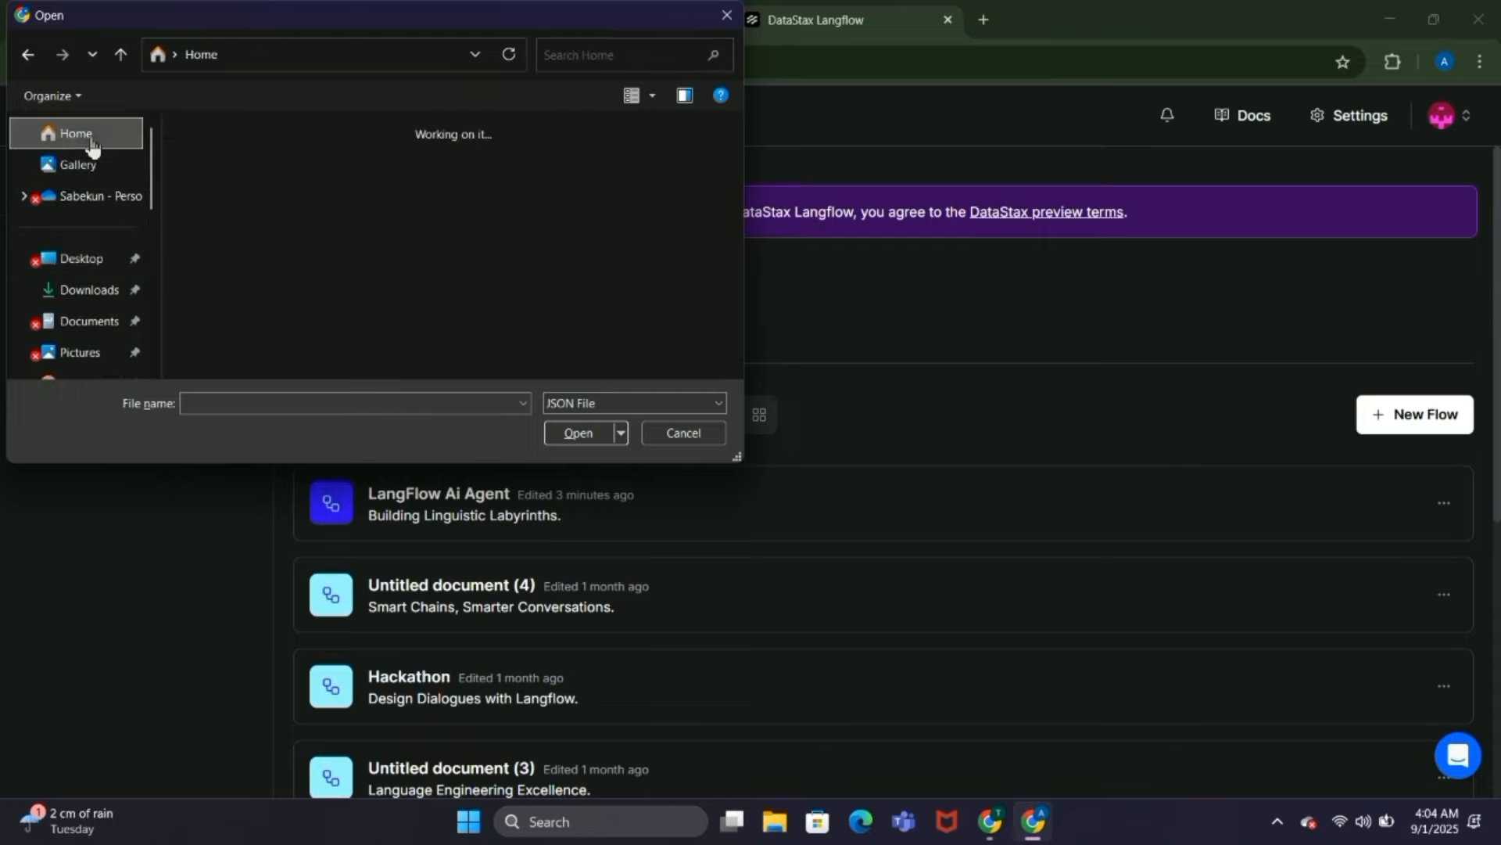
pyautogui.click(607, 58)
pyautogui.hotkey('ctrl', 'v')
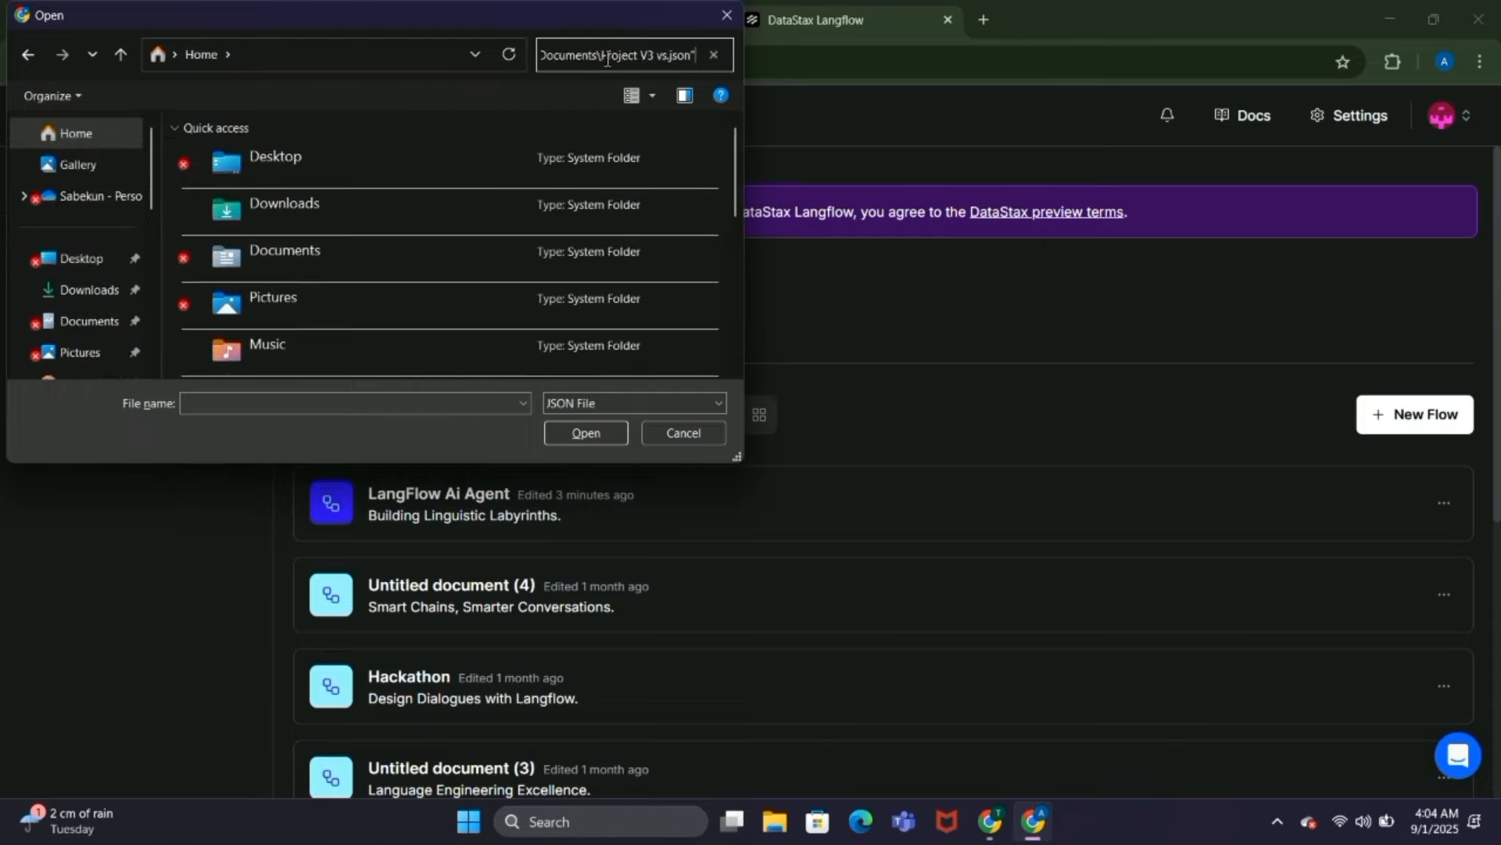
pyautogui.press('Return')
pyautogui.click(356, 145)
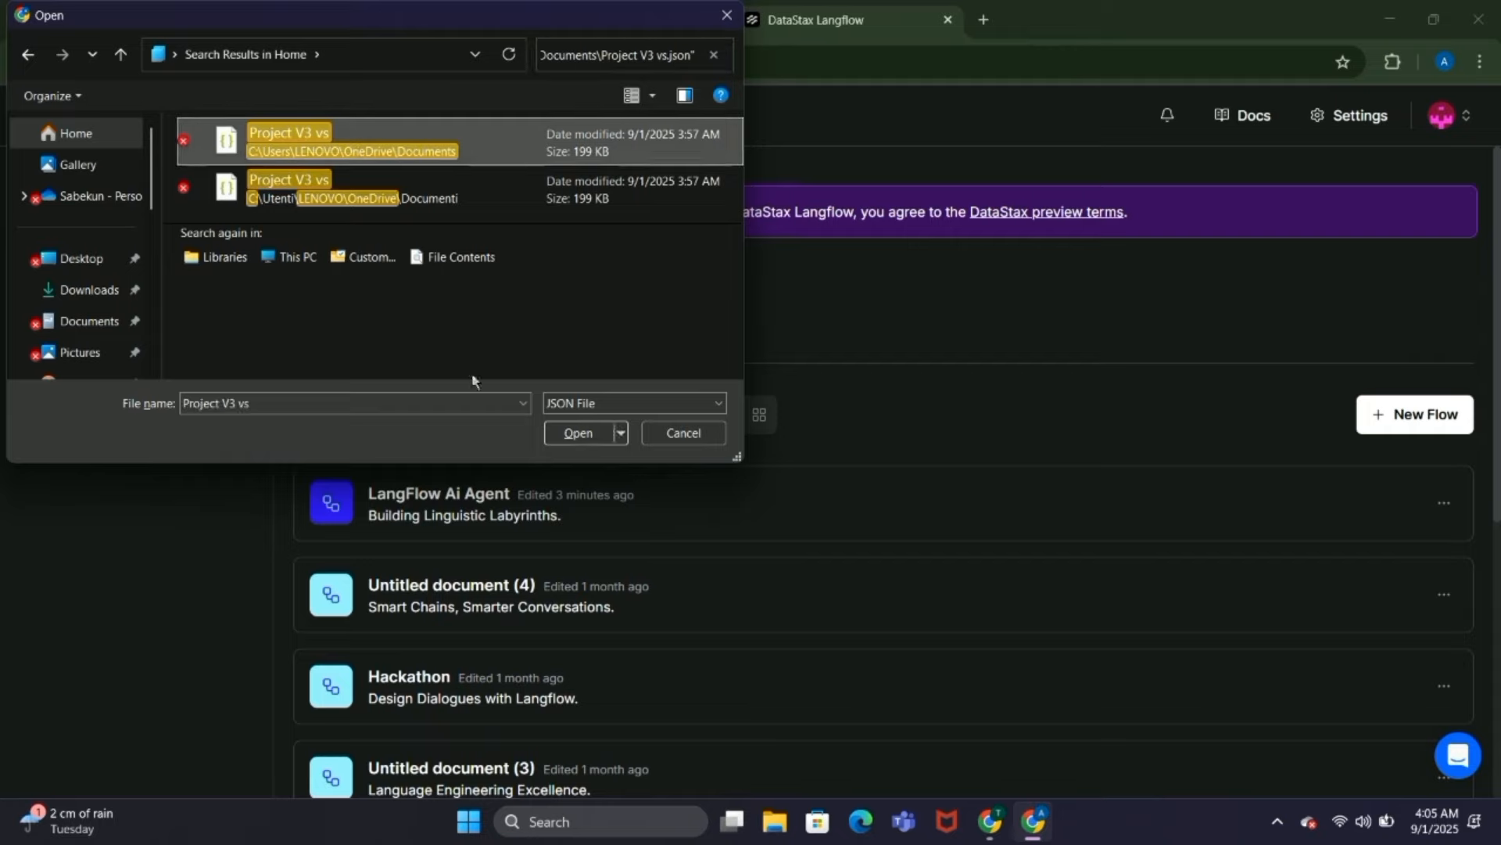
pyautogui.click(577, 433)
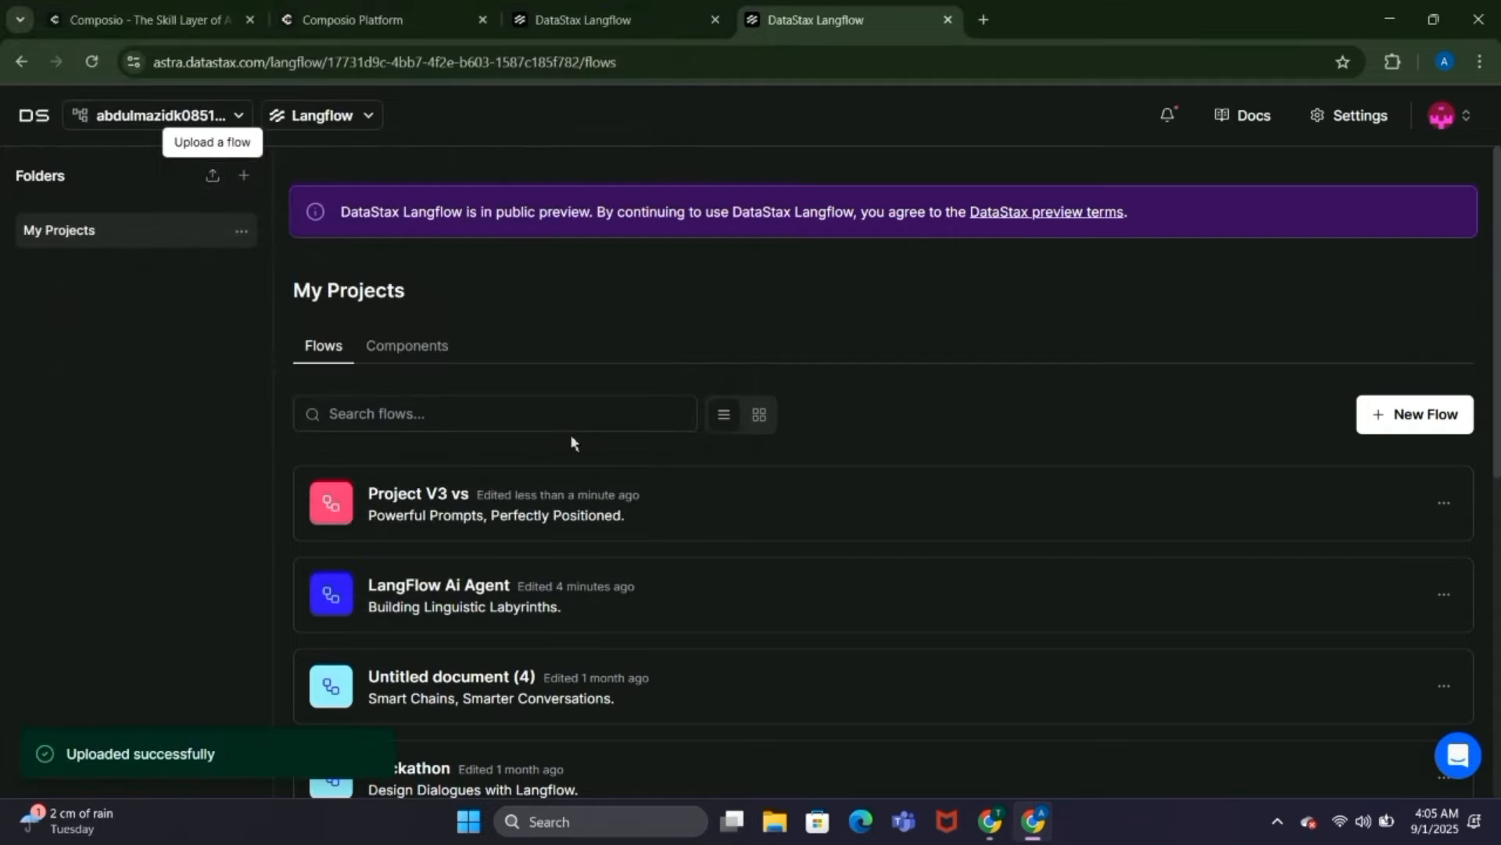
# Step: Open the uploaded Project V3 vs flow and examine its API access code in Python and cURL
pyautogui.click(481, 516)
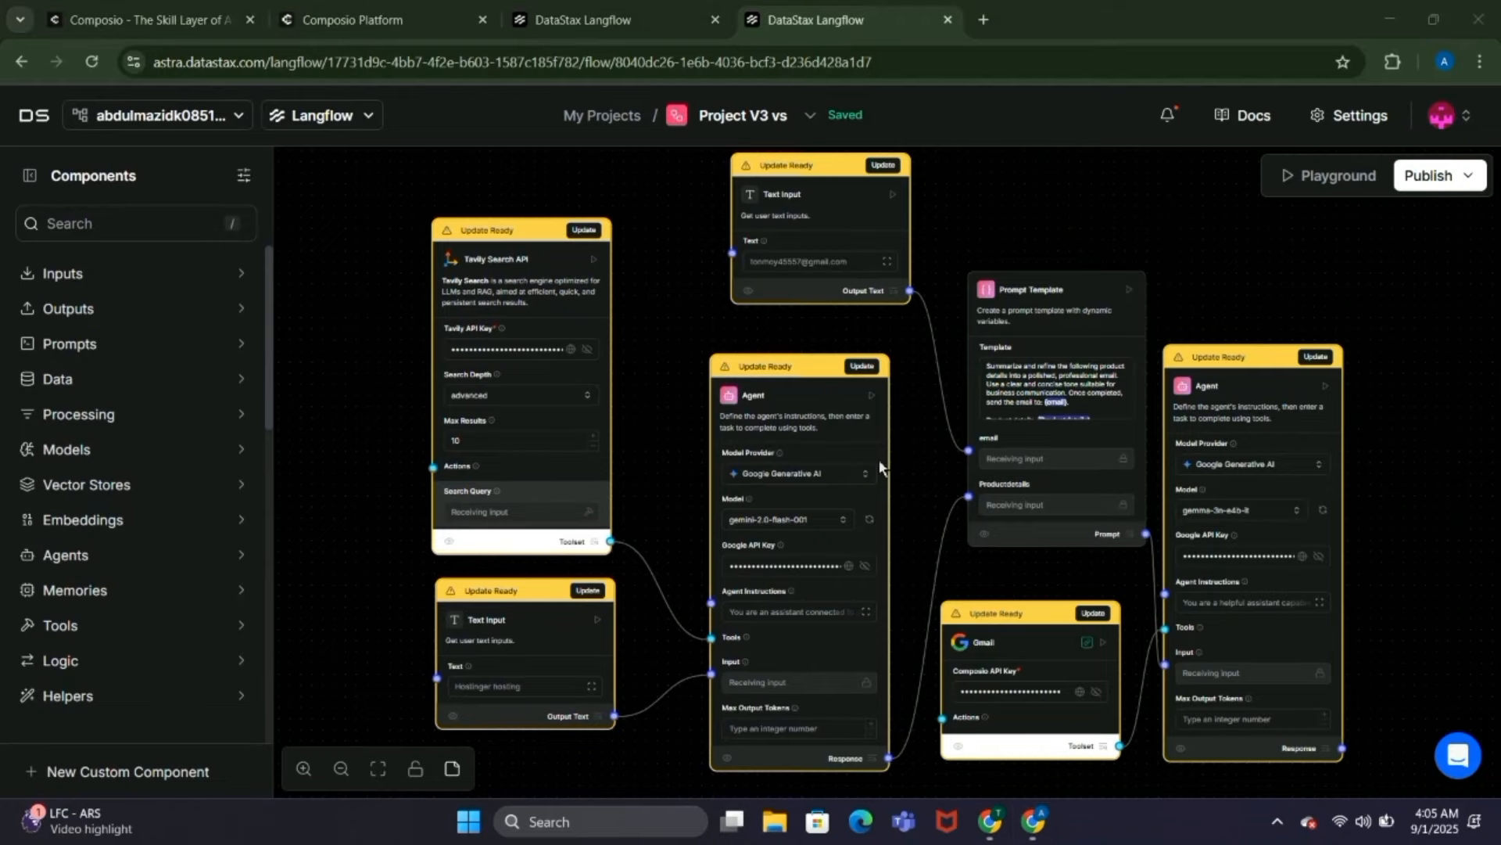
pyautogui.click(1447, 176)
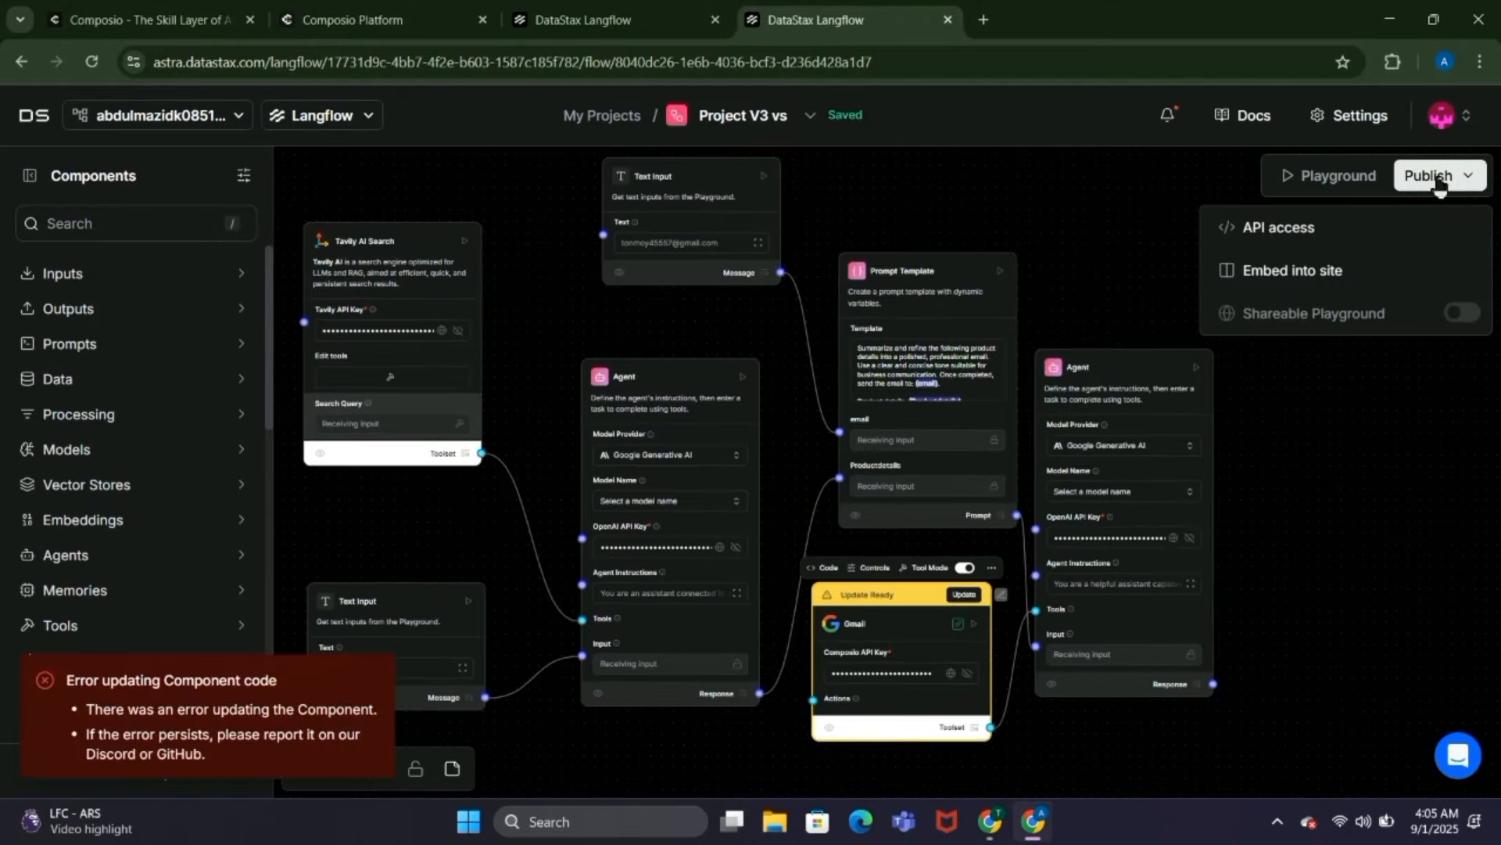
pyautogui.click(1347, 227)
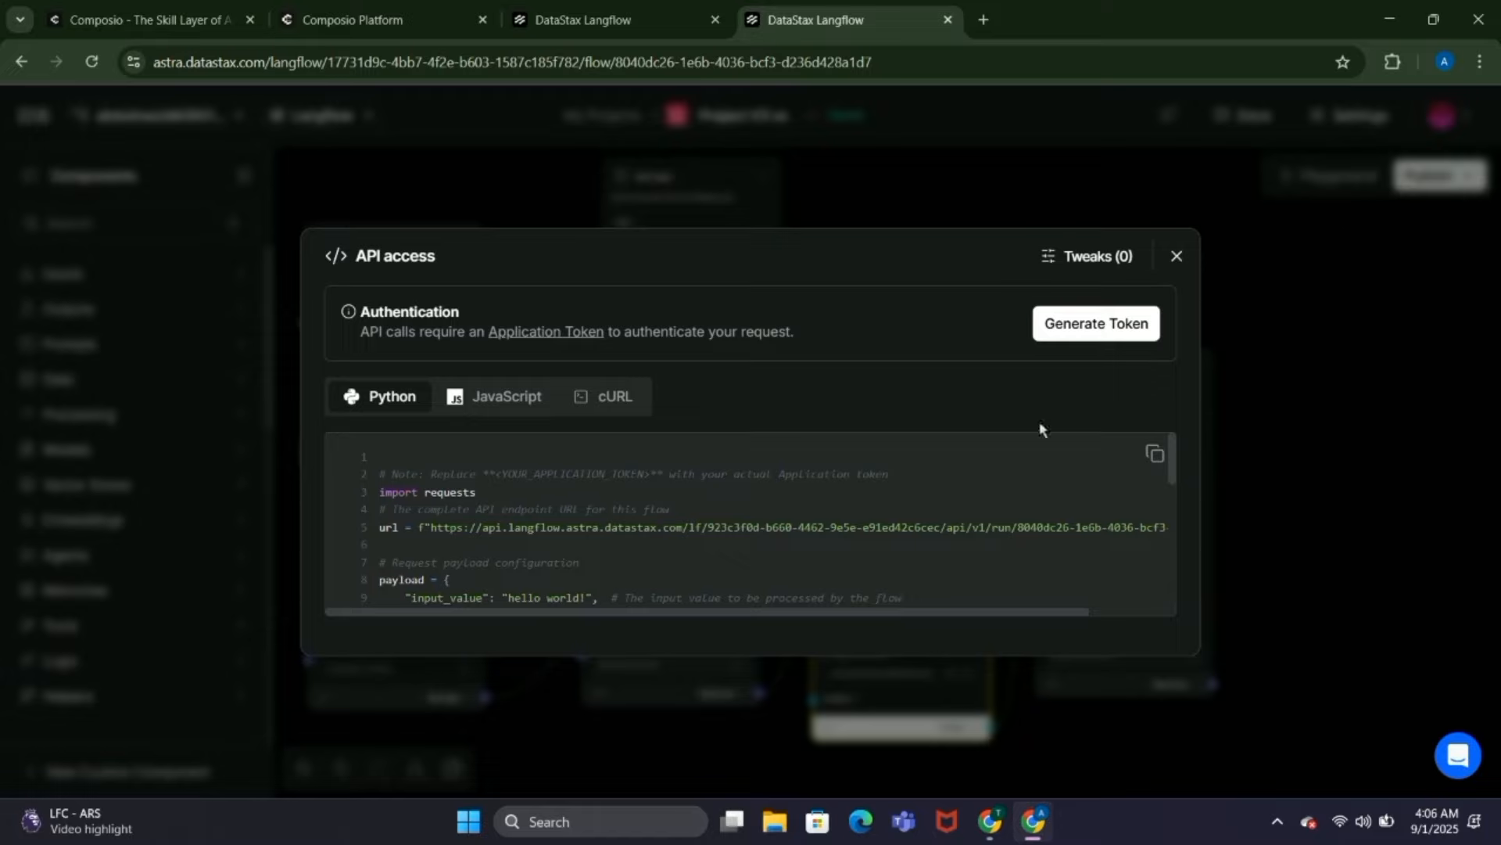
pyautogui.scroll(-2, 988, 457)
pyautogui.scroll(-4, 989, 457)
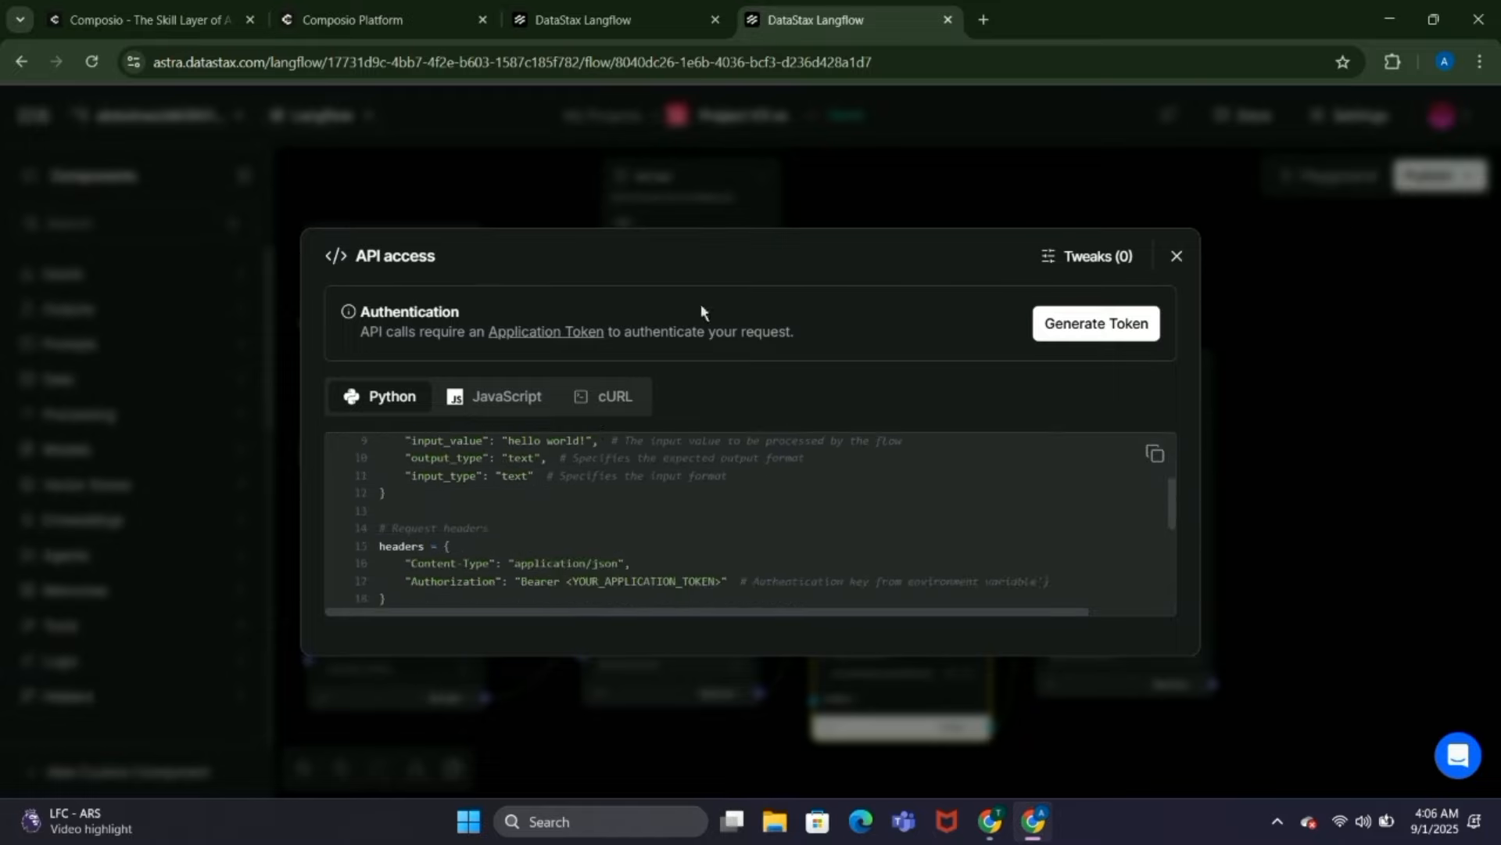
pyautogui.click(617, 396)
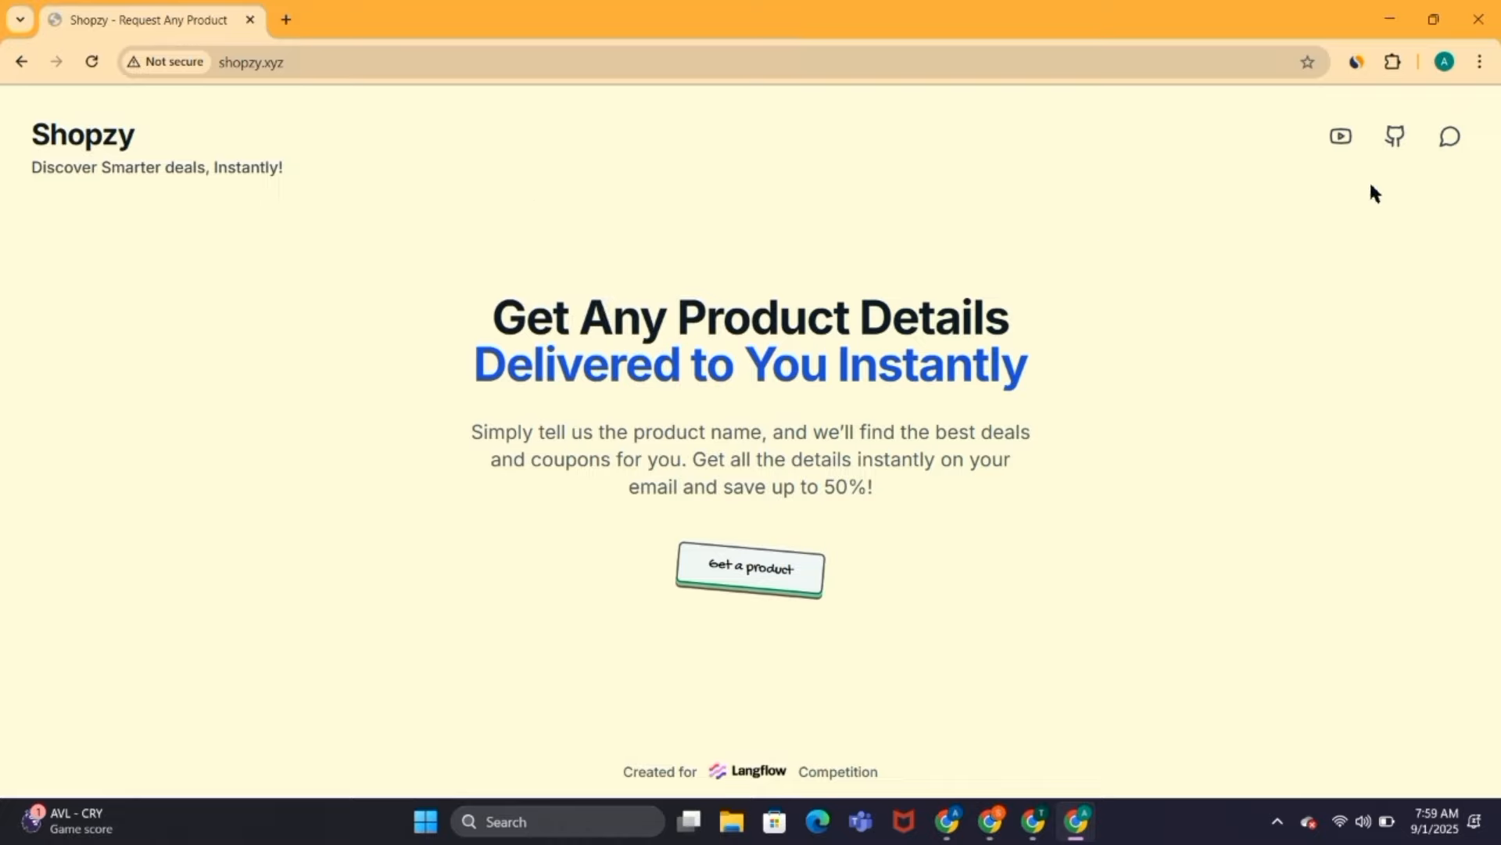
# Step: View the LangFlow-Projects- GitHub repository linked from the Shopzy site and return to the Shopzy page
pyautogui.click(1394, 139)
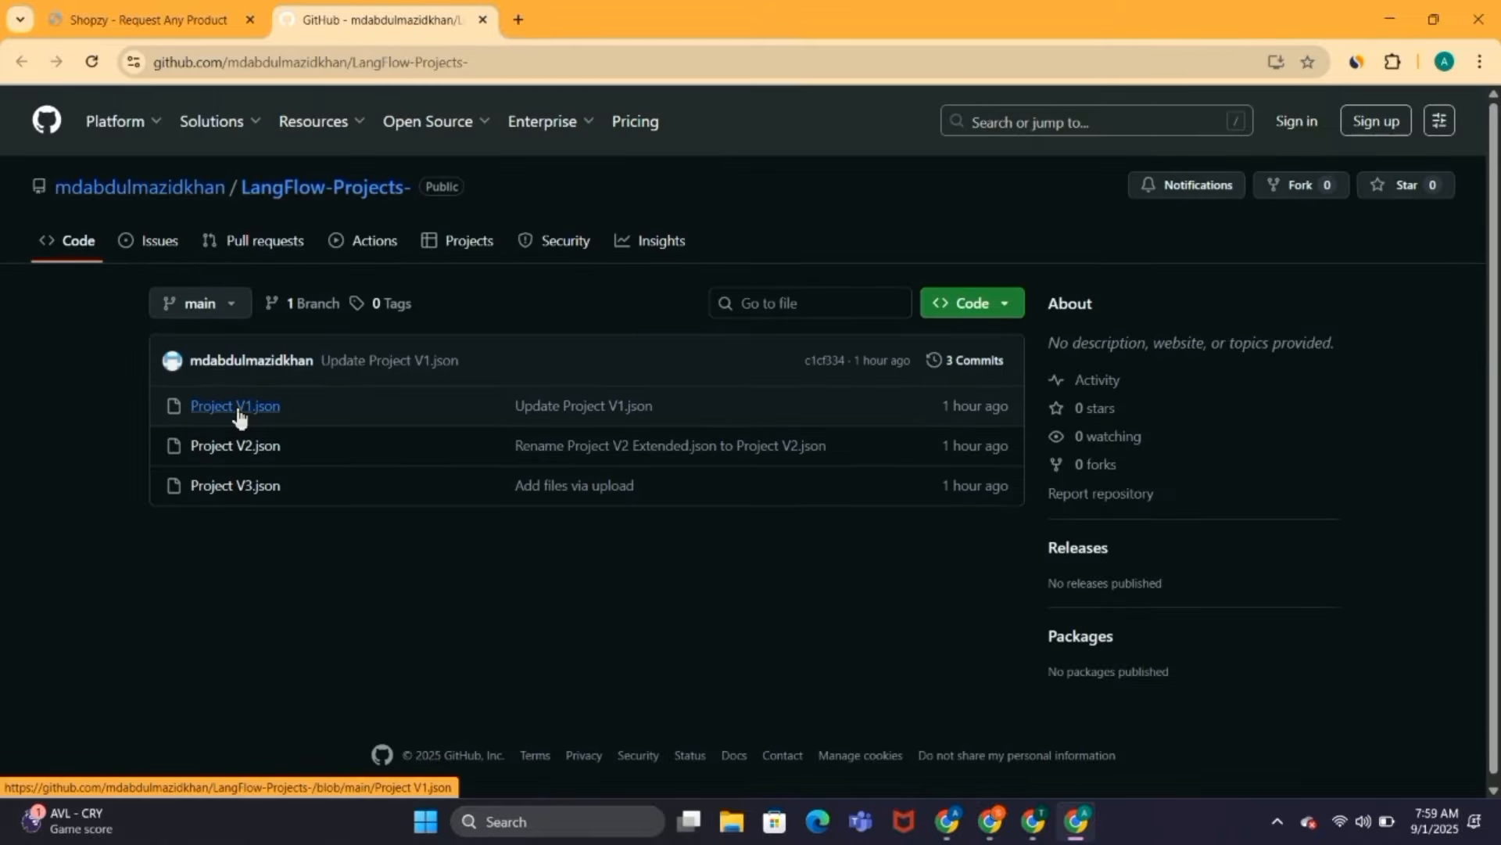
pyautogui.click(199, 9)
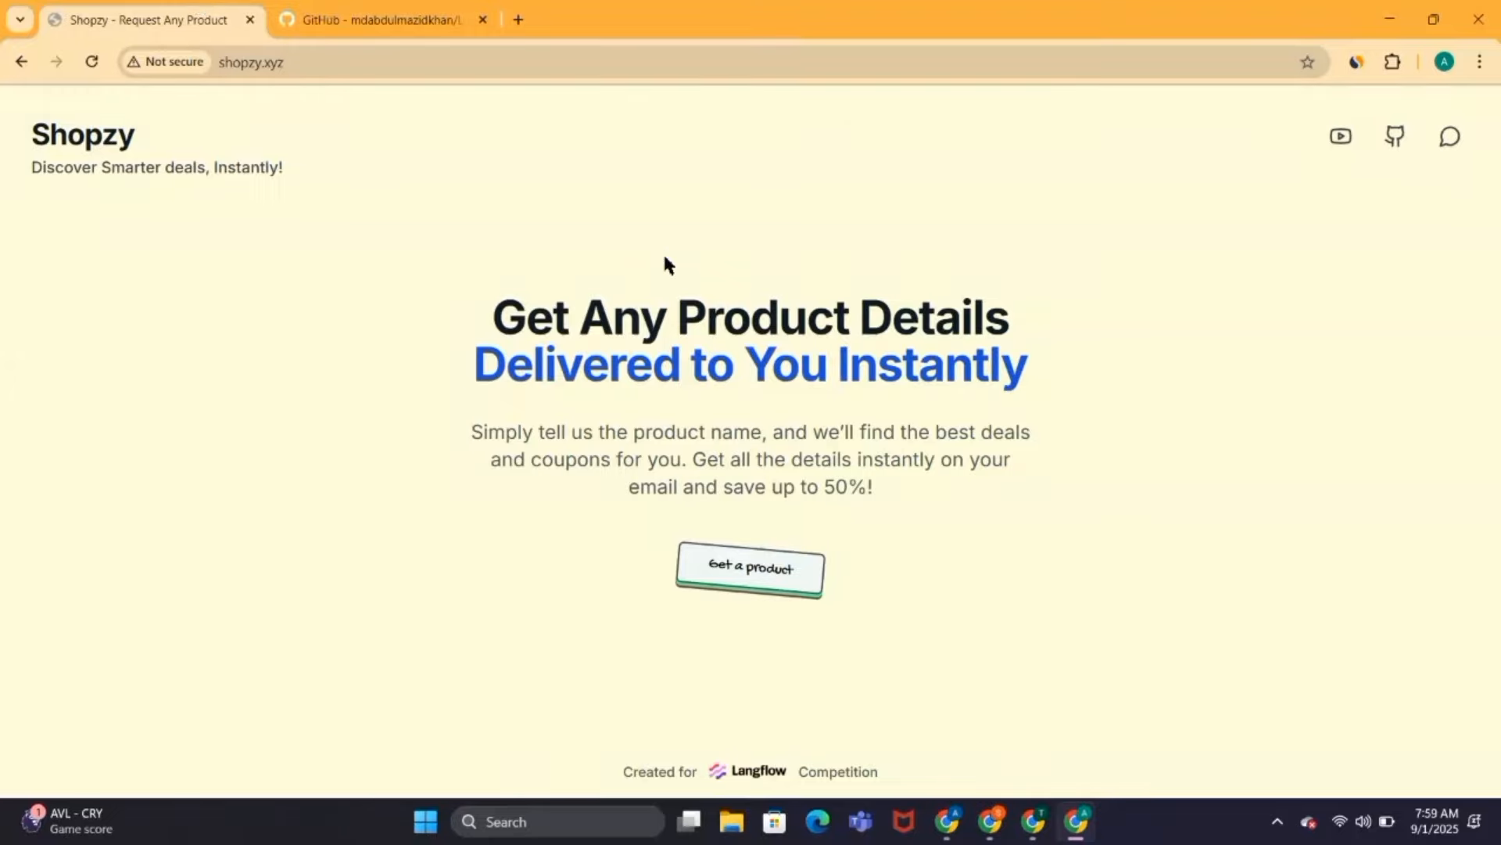
# Step: Open Shopzy's product request form and enter "Hostinger hosting" as the product name
pyautogui.click(741, 588)
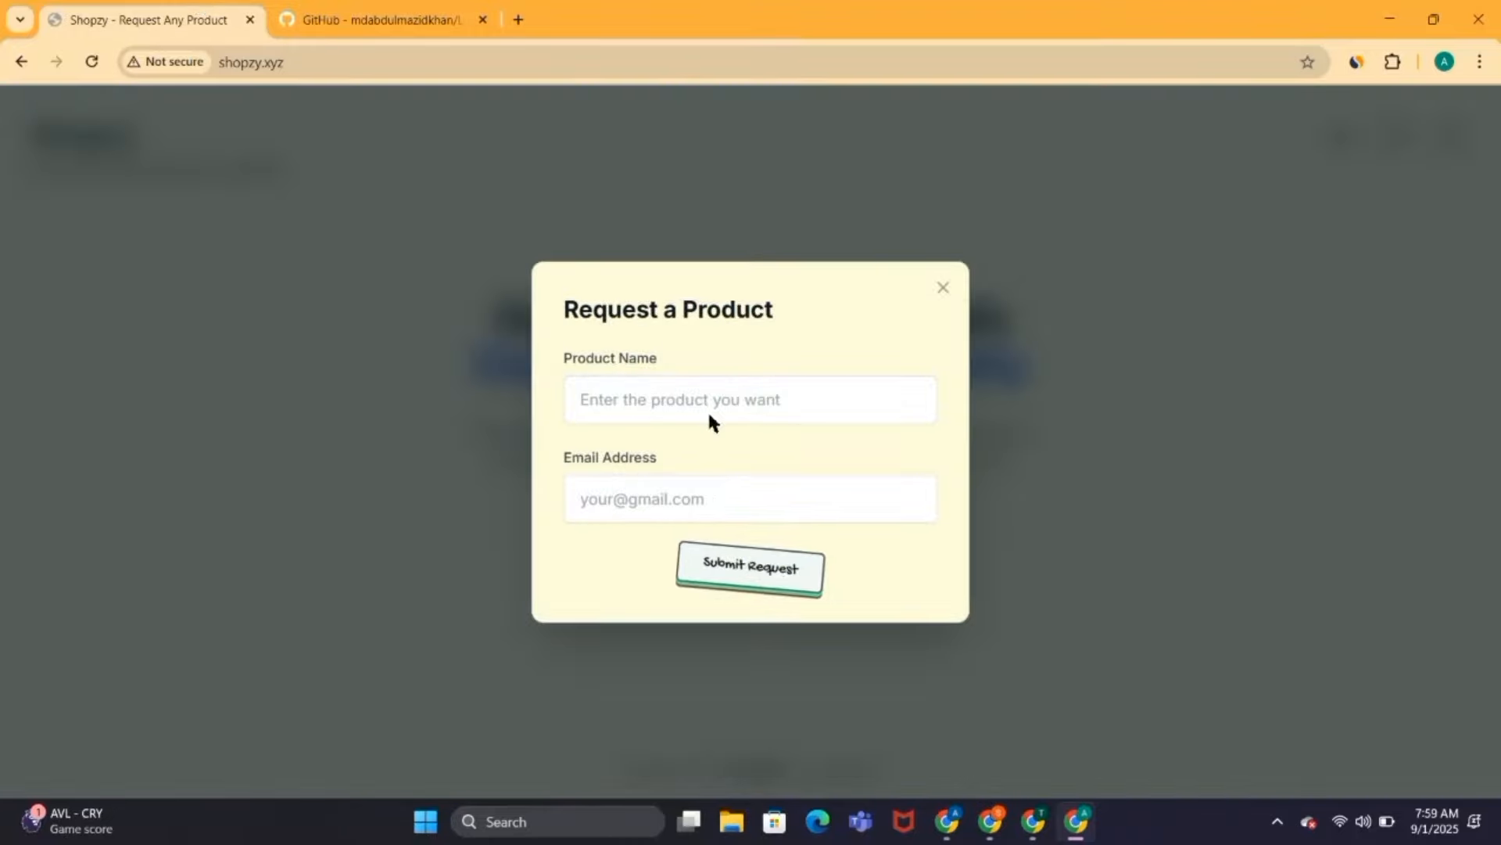
pyautogui.click(710, 406)
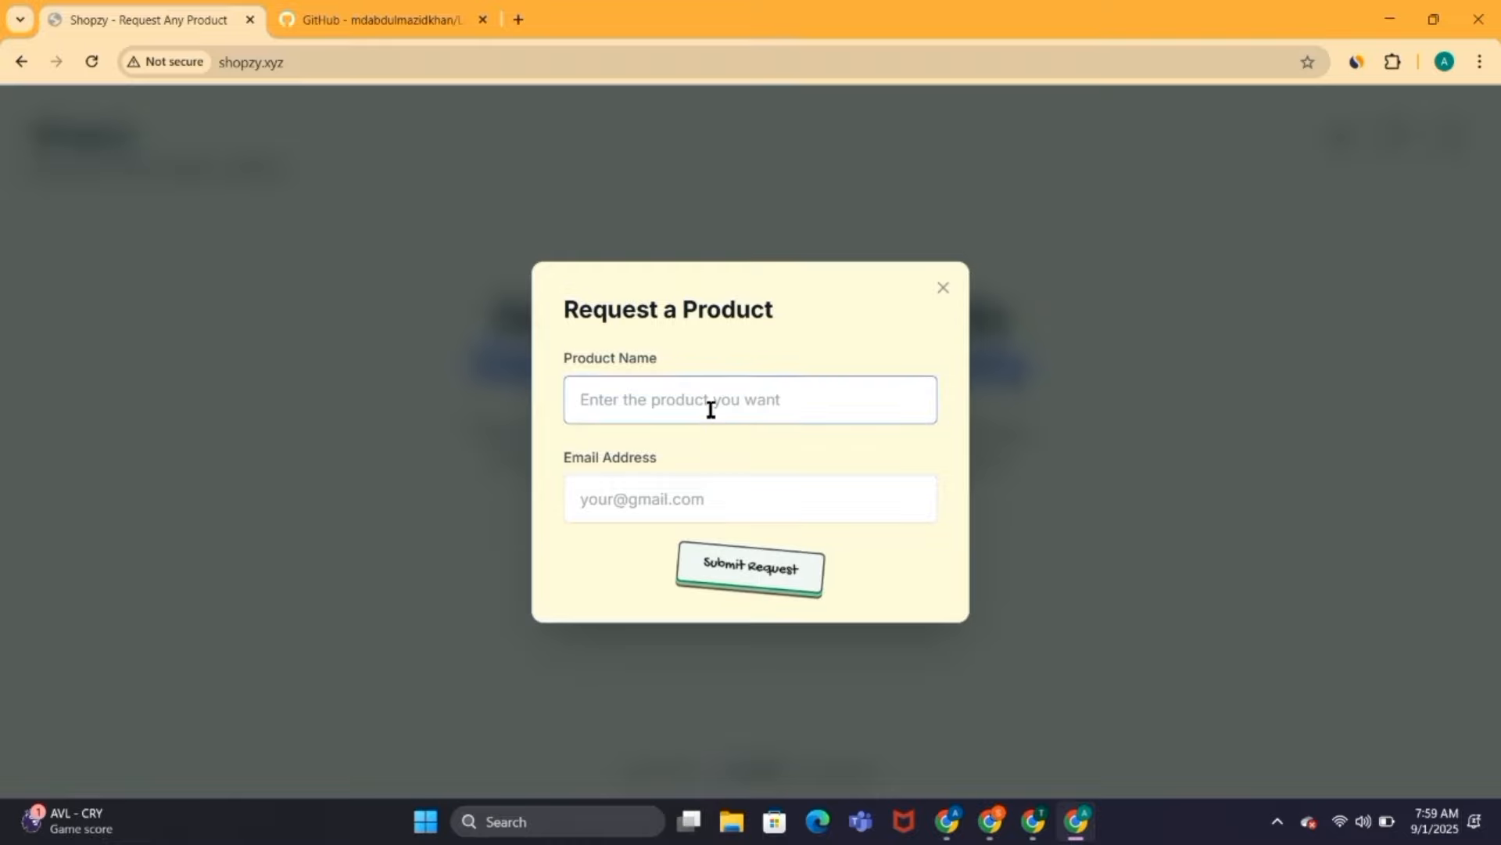
pyautogui.press('capslock')
pyautogui.write('H')
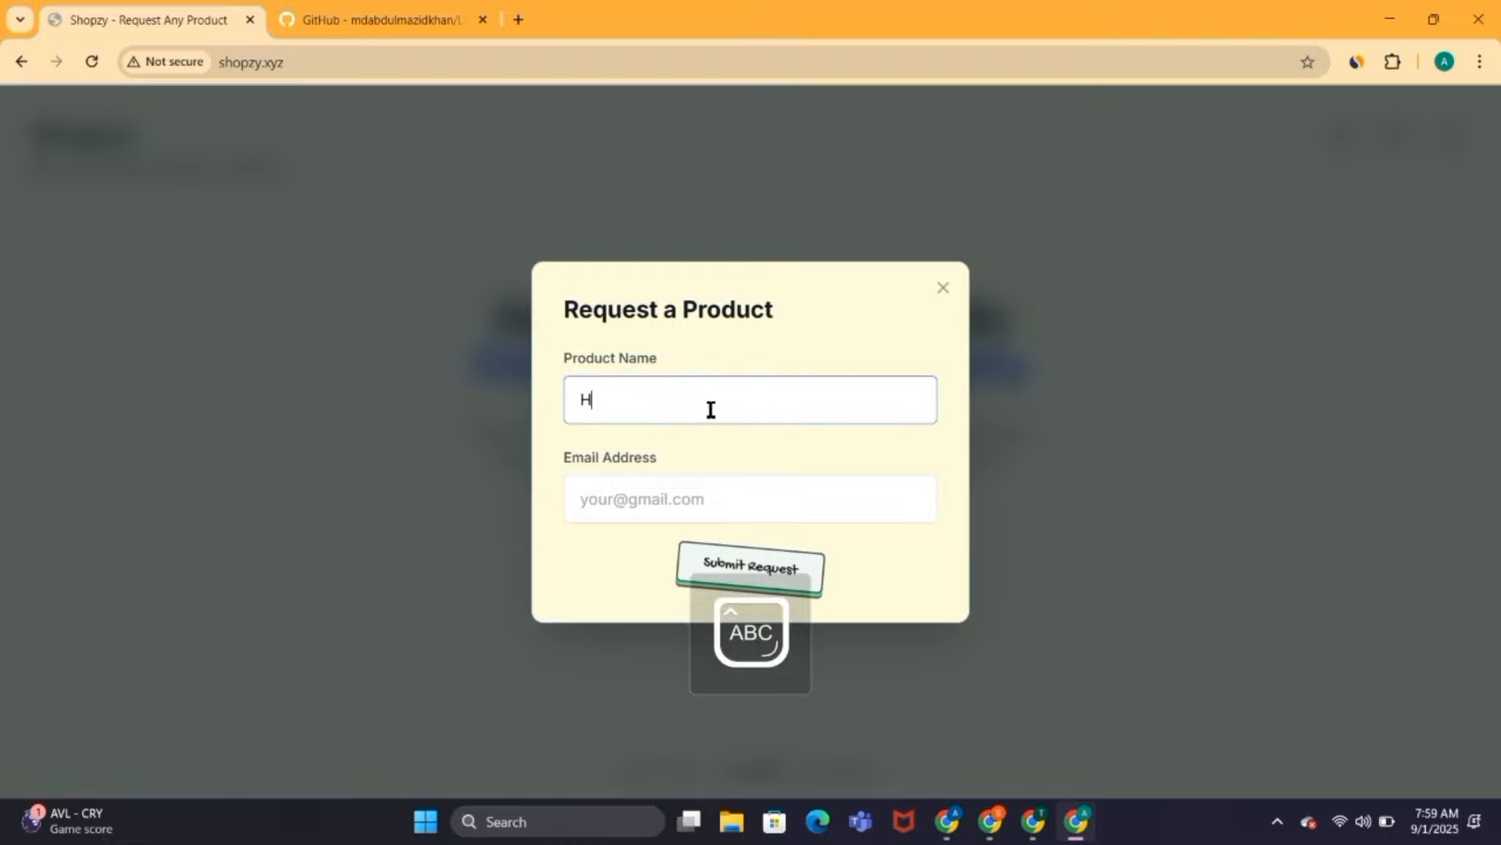
pyautogui.press('capslock')
pyautogui.write('ostinger')
pyautogui.press('capslock')
pyautogui.write('H')
pyautogui.press('capslock')
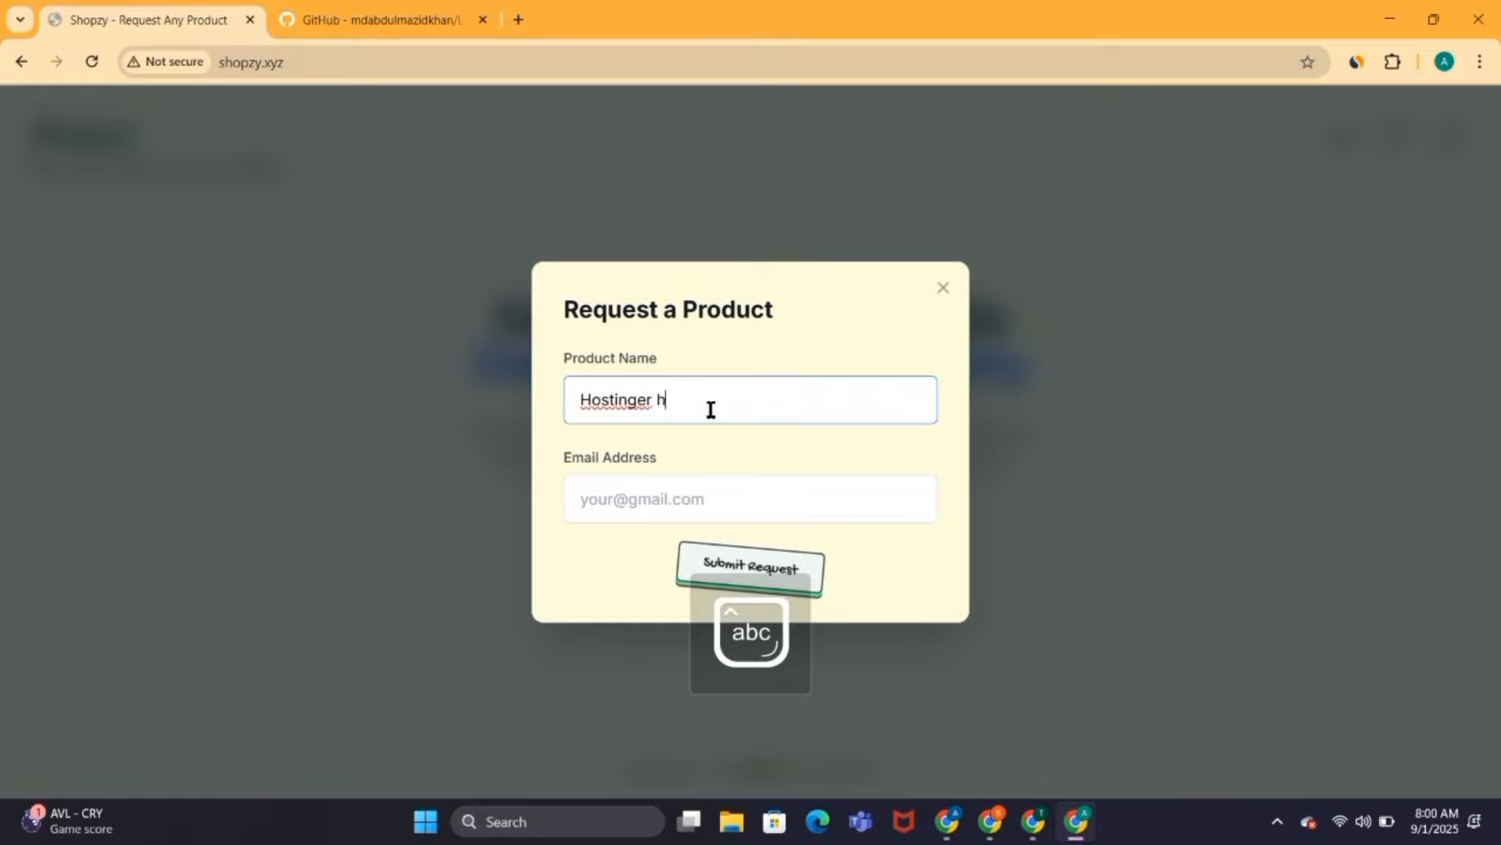
pyautogui.write('osting')
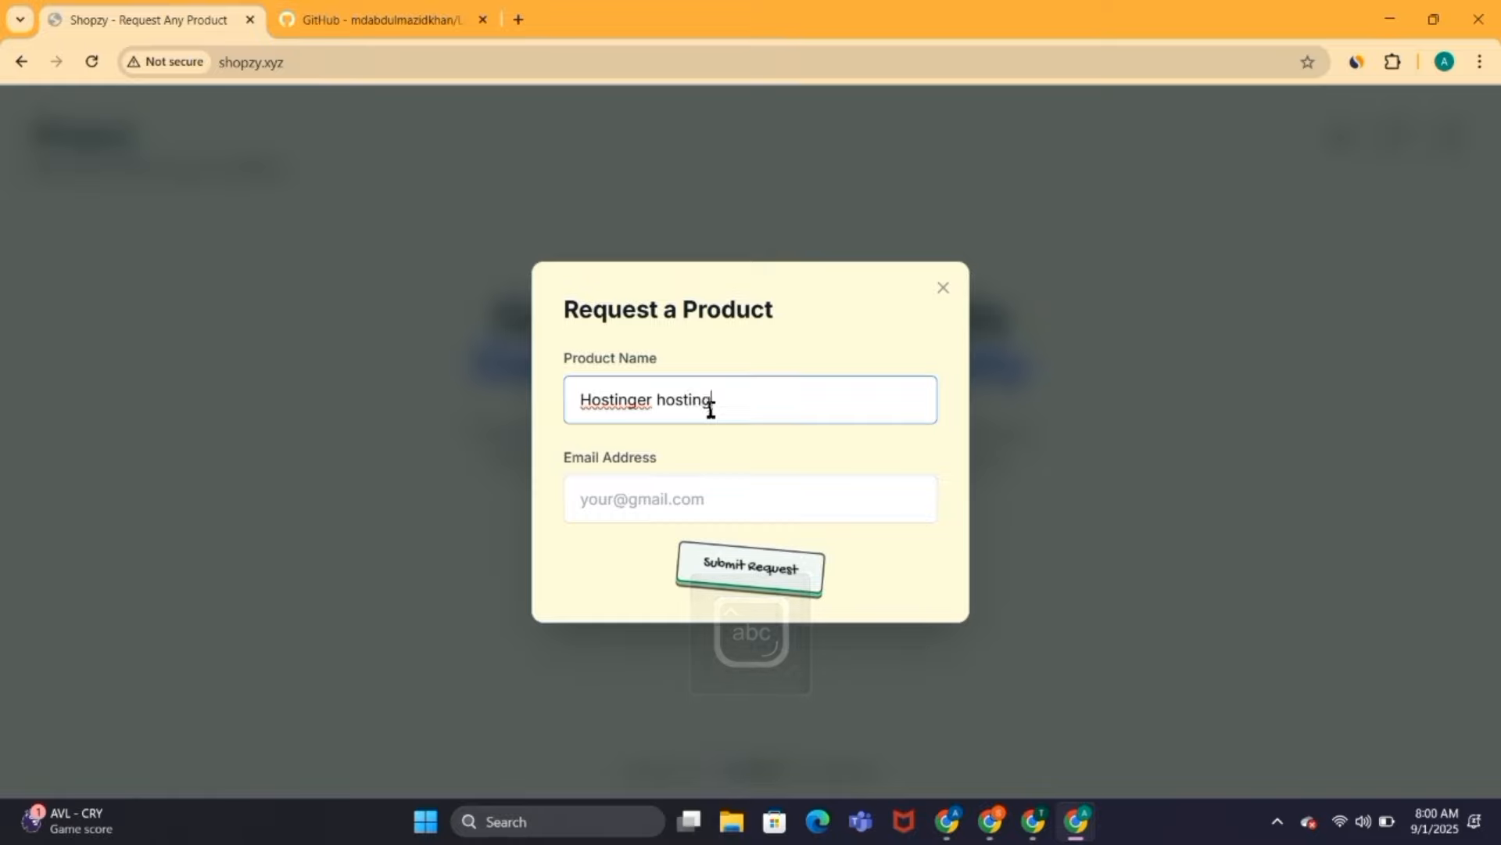
# Step: Fill in the recipient's email address and submit the Shopzy product request
pyautogui.click(674, 496)
pyautogui.hotkey('ctrl', 'v')
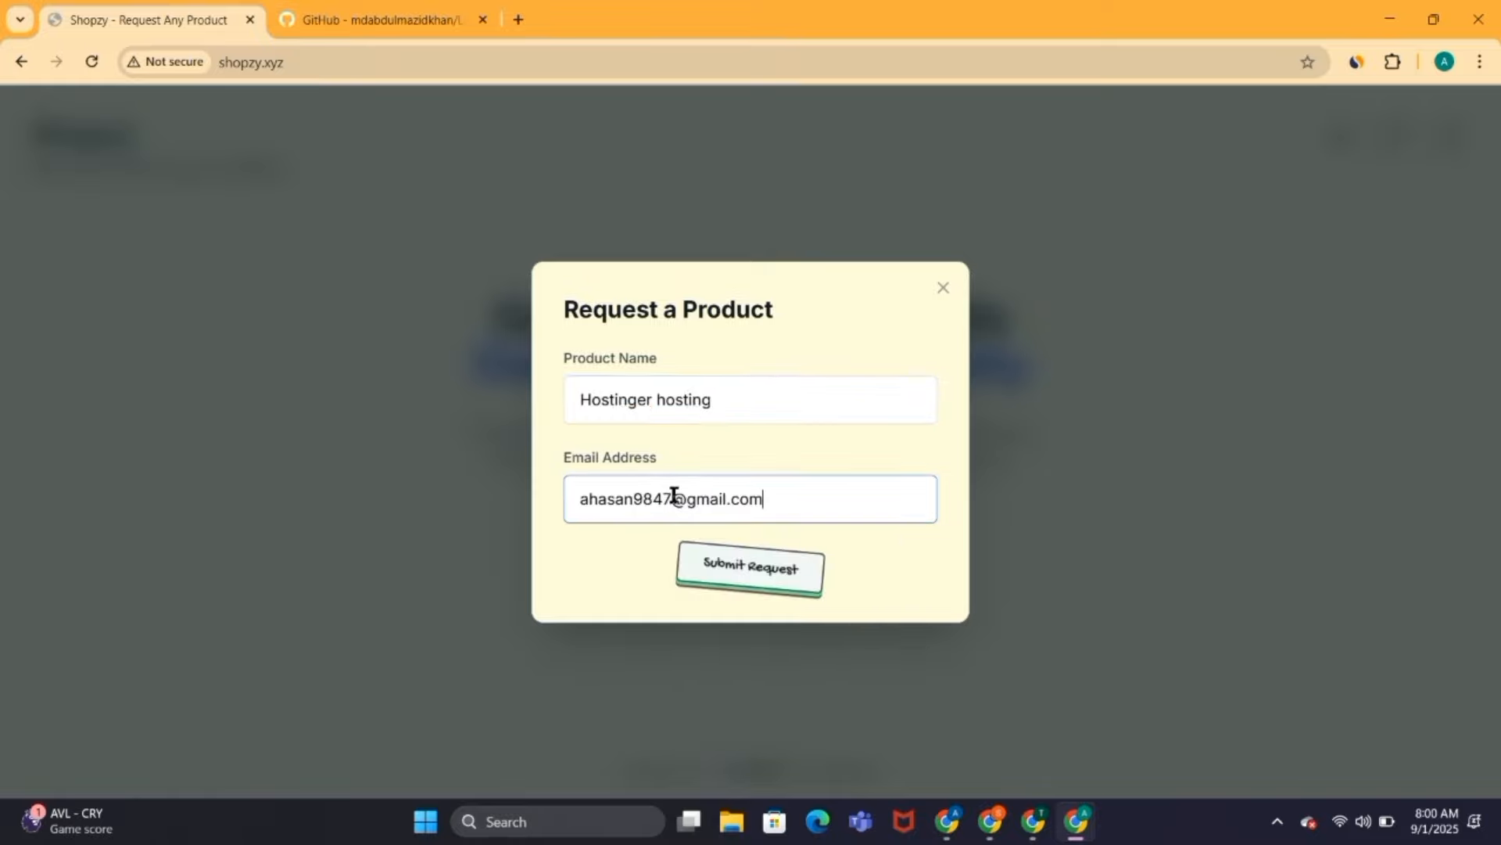
pyautogui.click(737, 588)
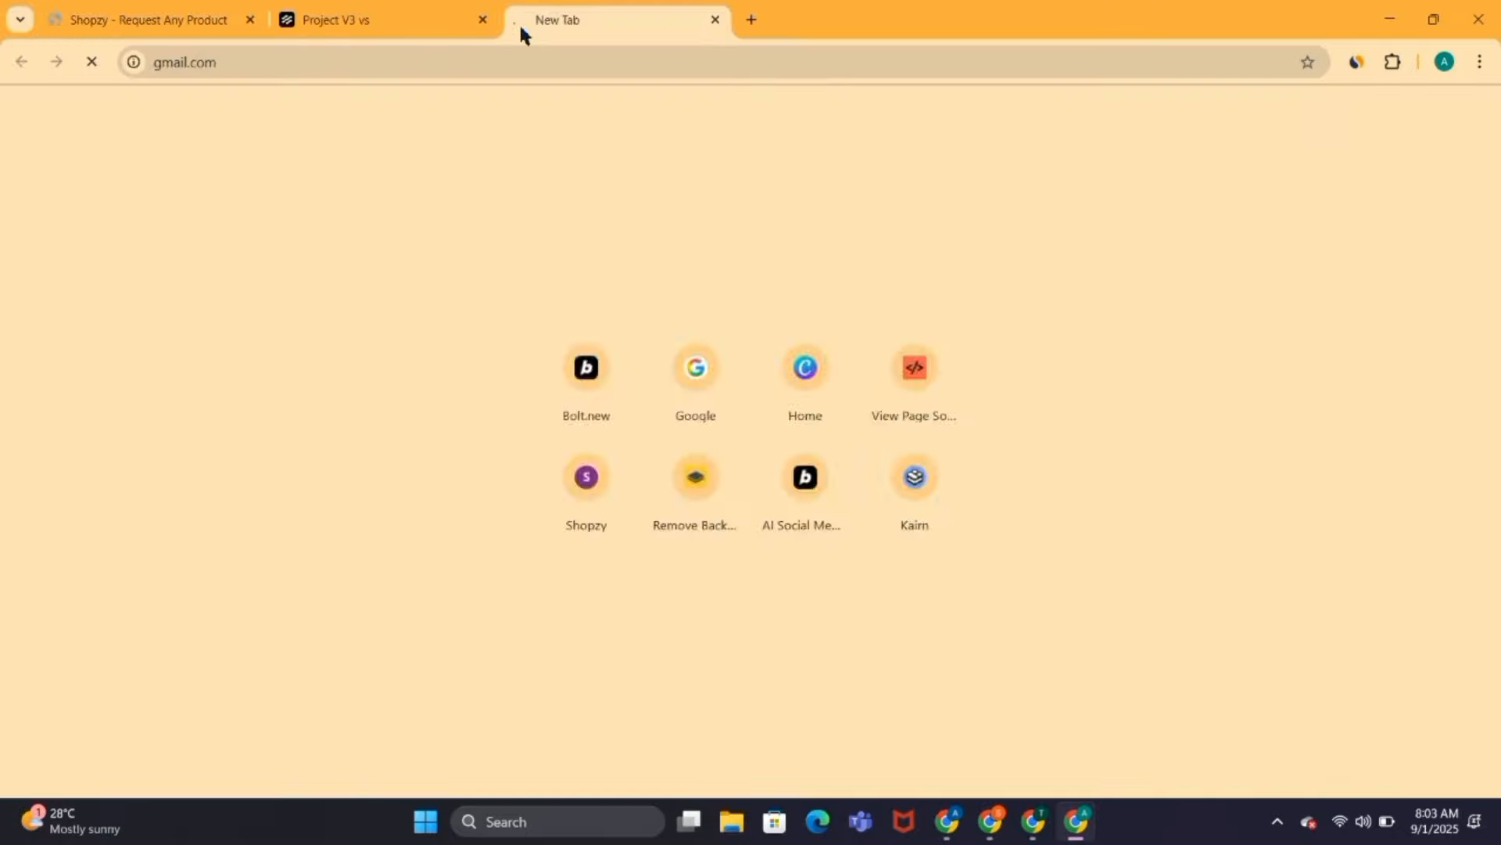
# Step: Go to the recipient's Gmail inbox, open the email "Hostinger Hosting Deals" and read through its list of deals
pyautogui.press('Return')
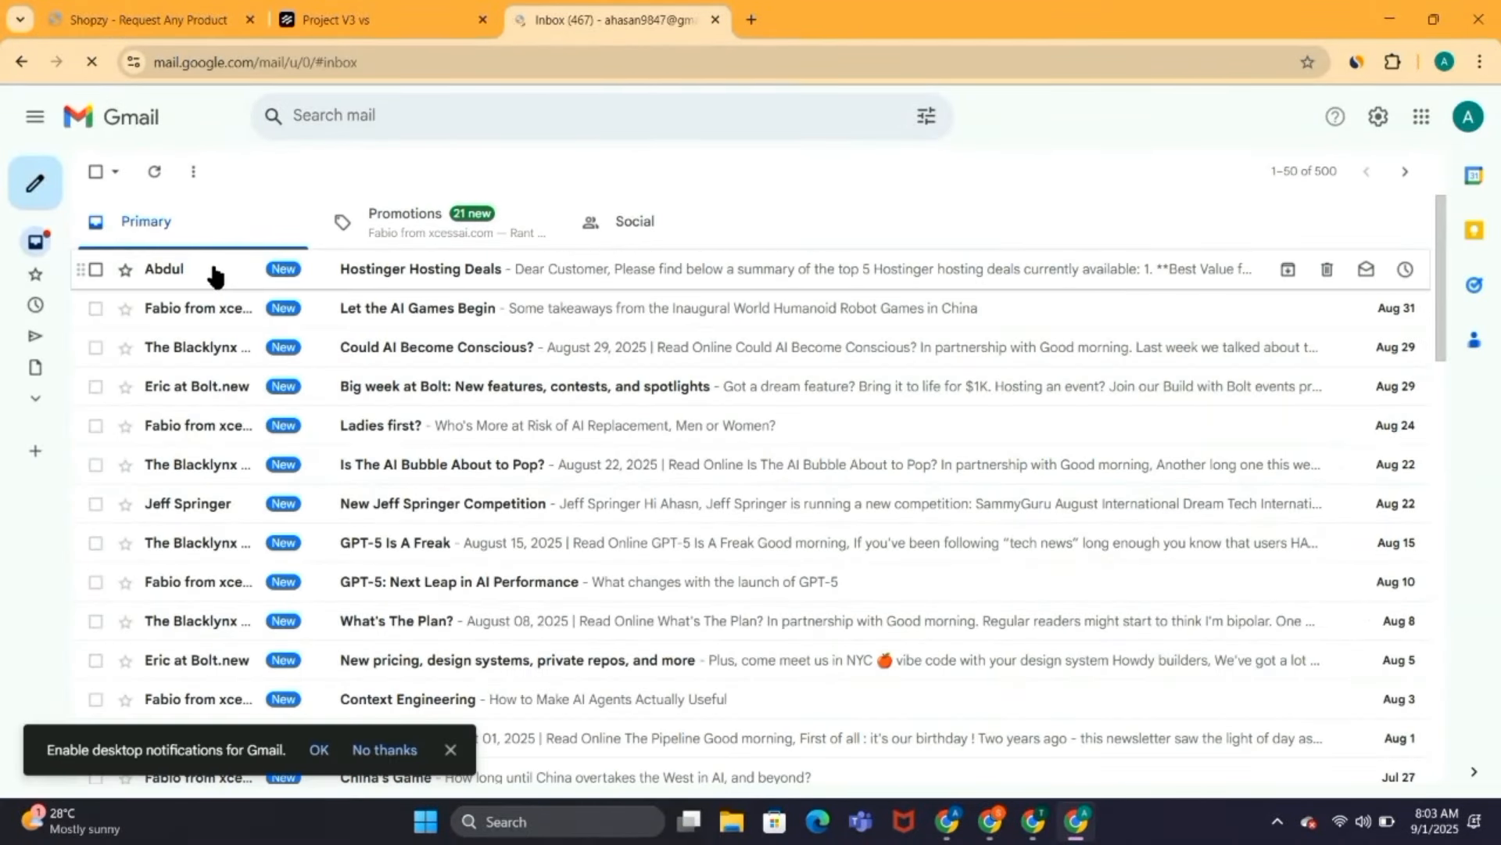
pyautogui.click(379, 274)
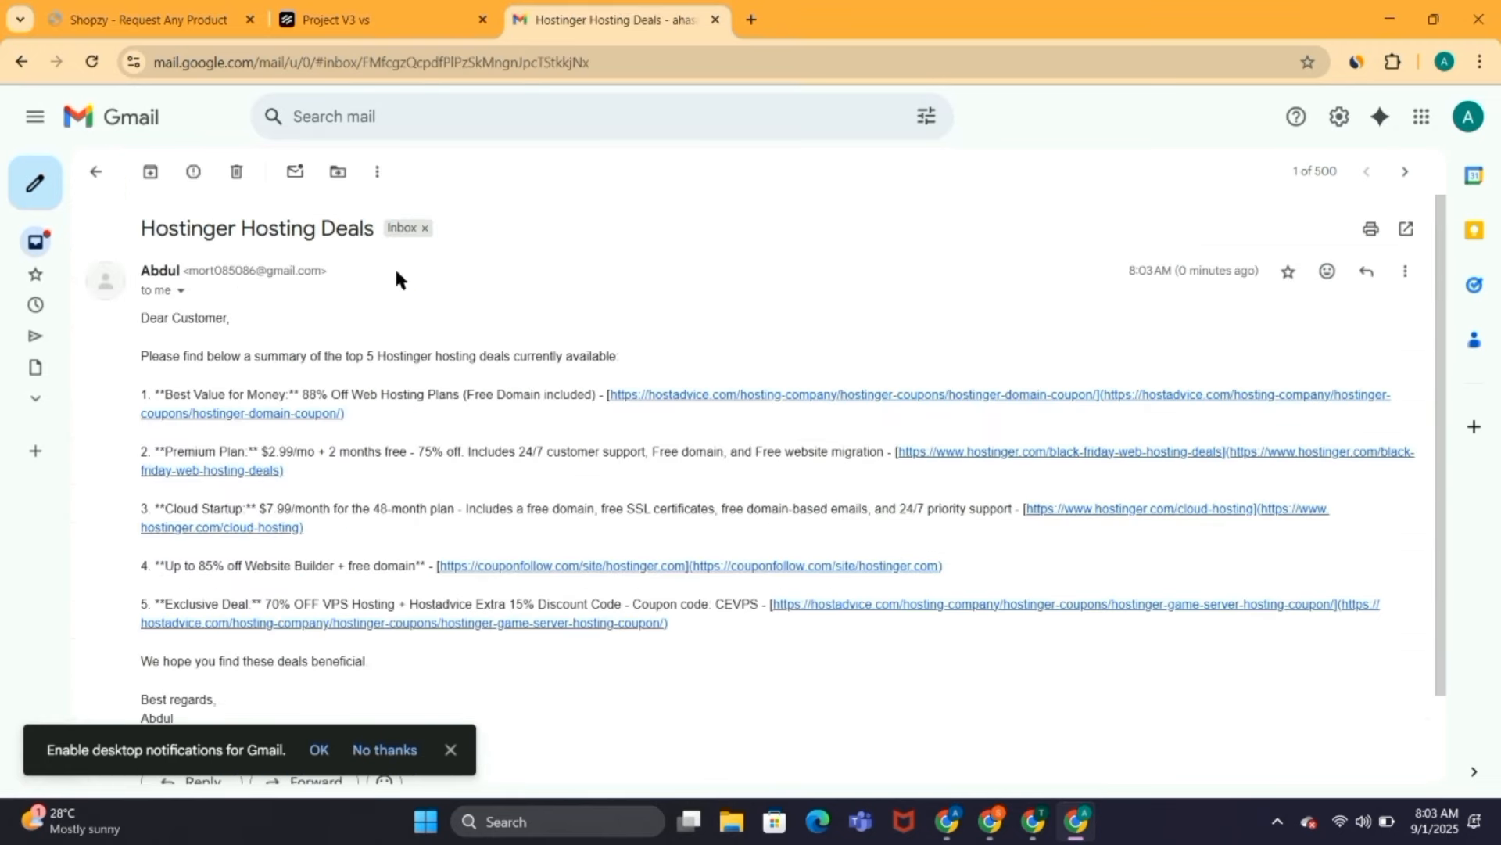
pyautogui.scroll(-1, 509, 362)
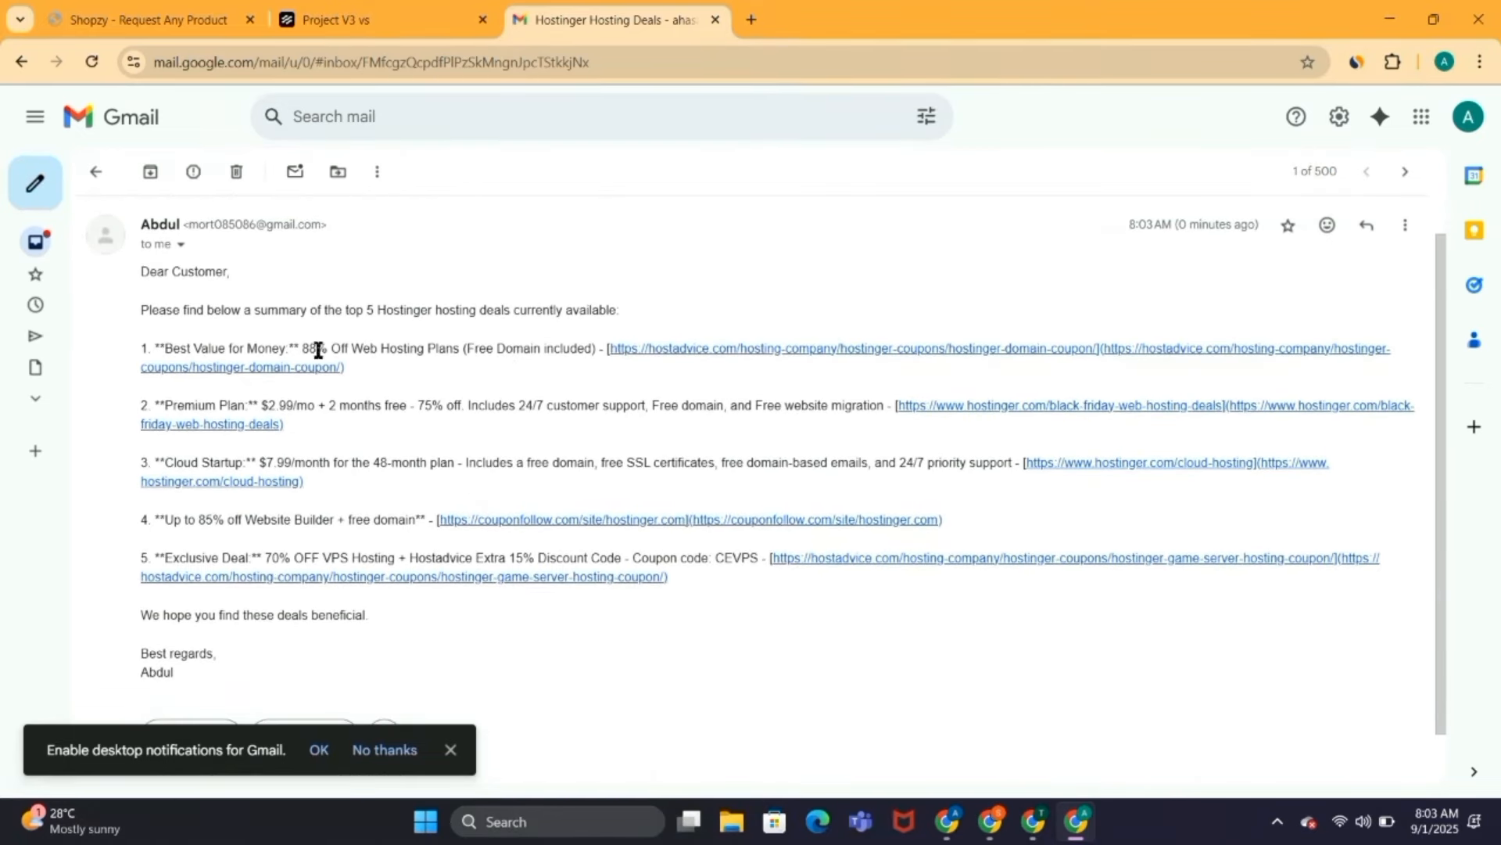
pyautogui.scroll(-1, 295, 404)
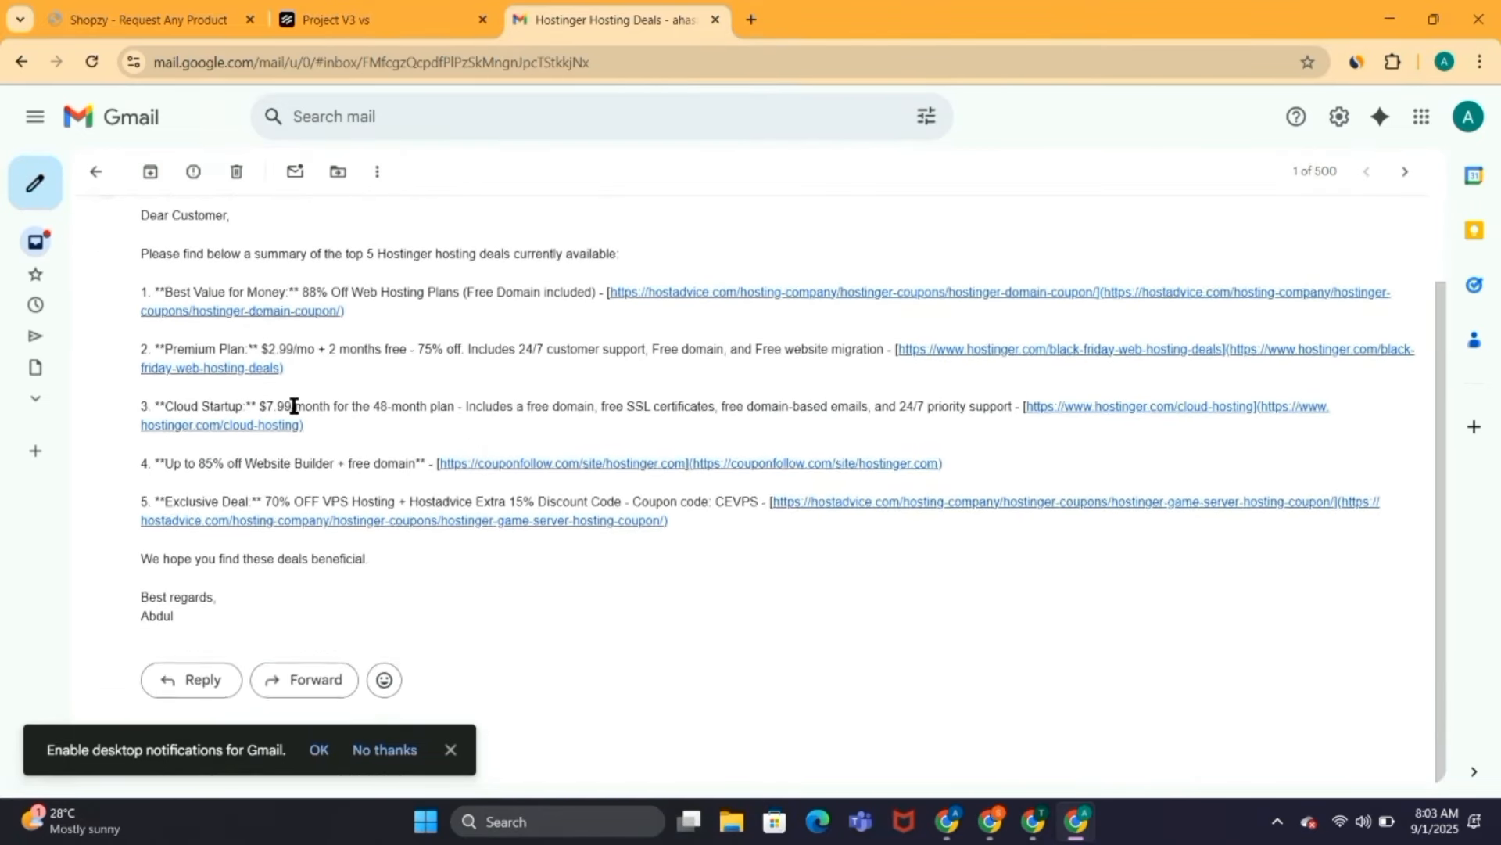
pyautogui.scroll(2, 295, 404)
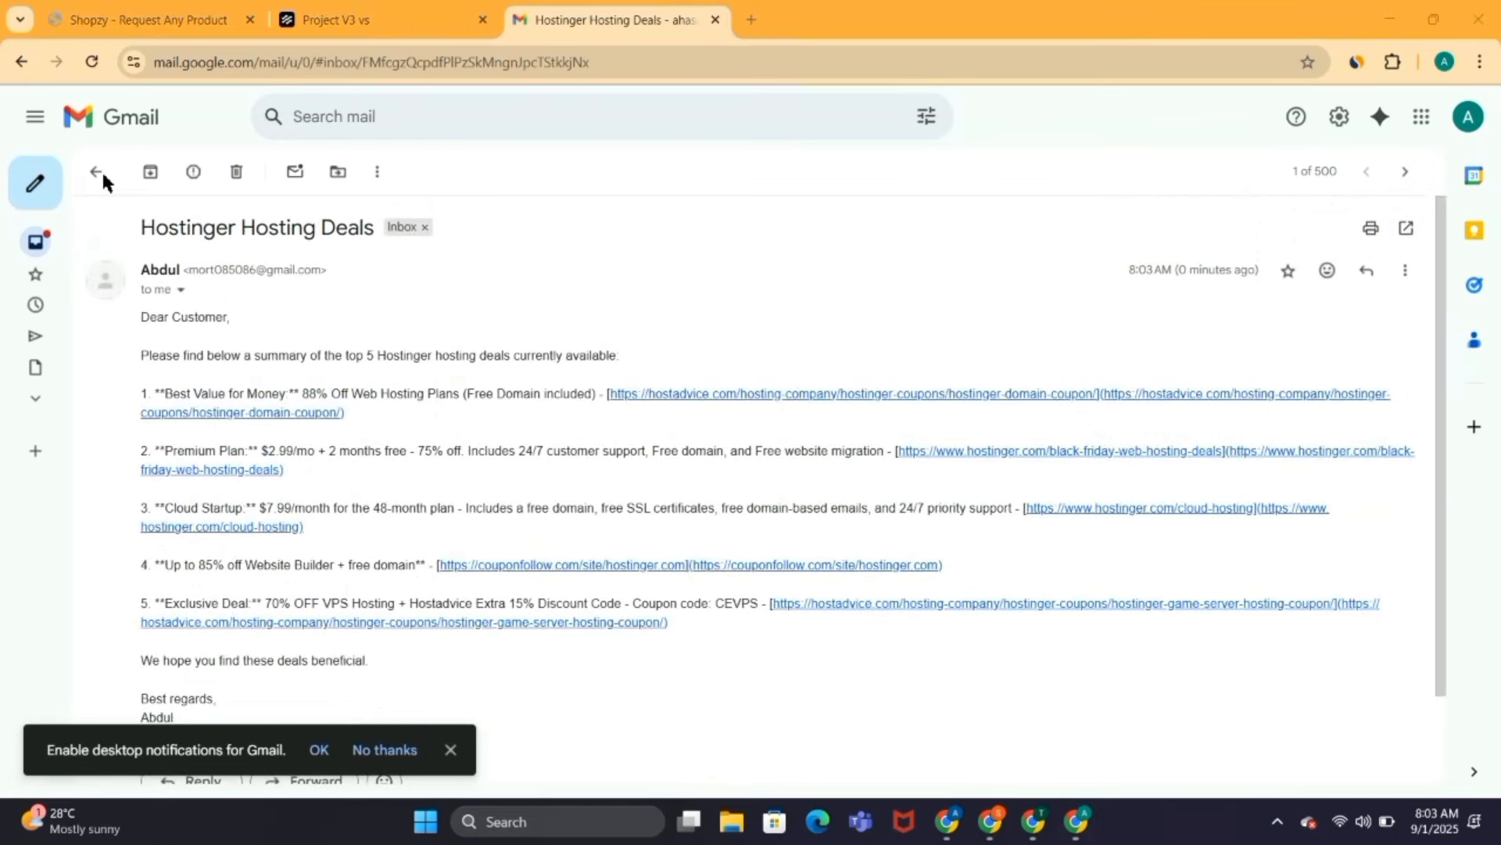